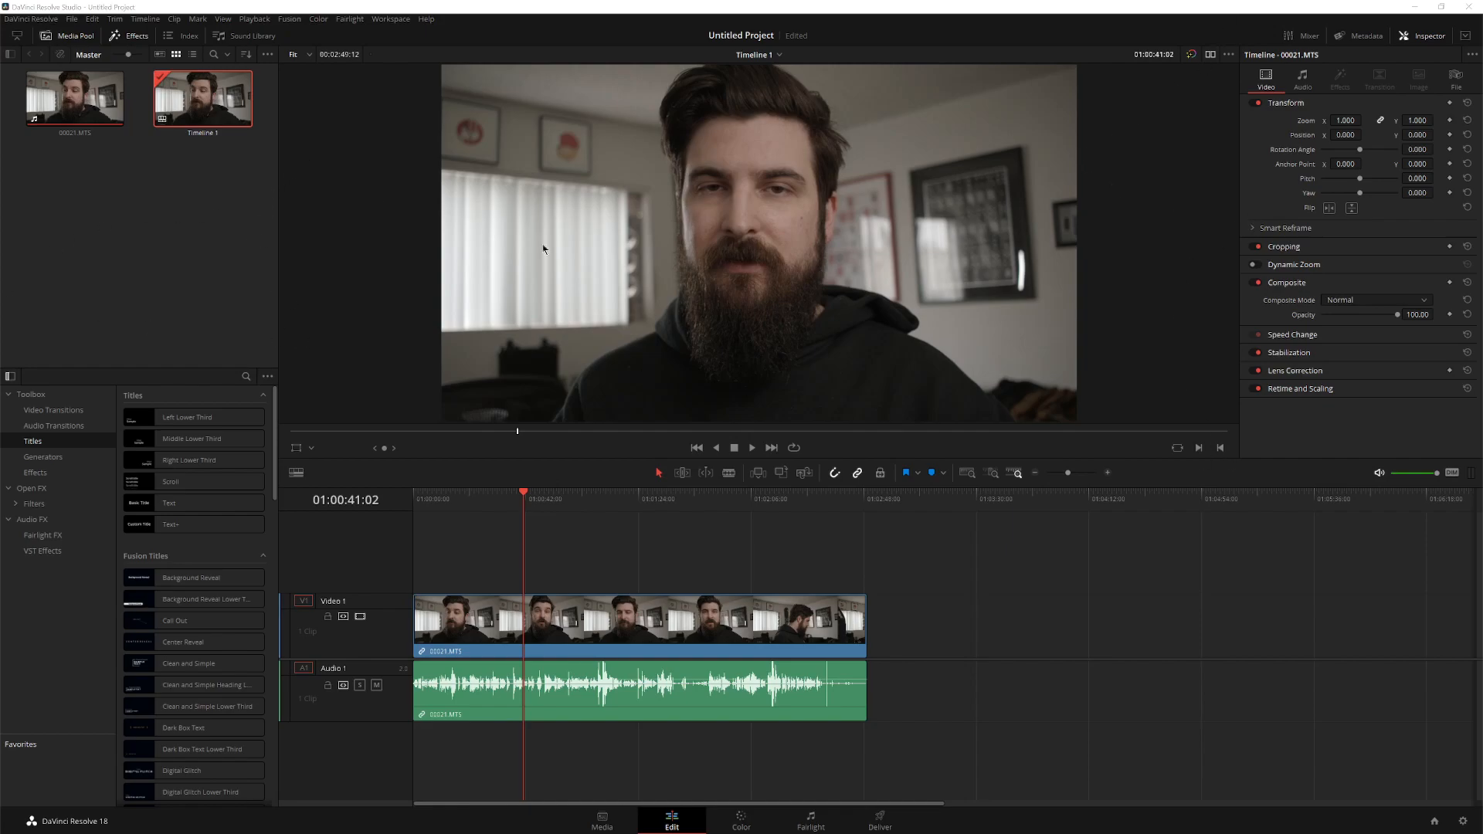
- Mute the timeline audio and switch to the Color page with the stills gallery hidden
left_click(1380, 472)
key("space")
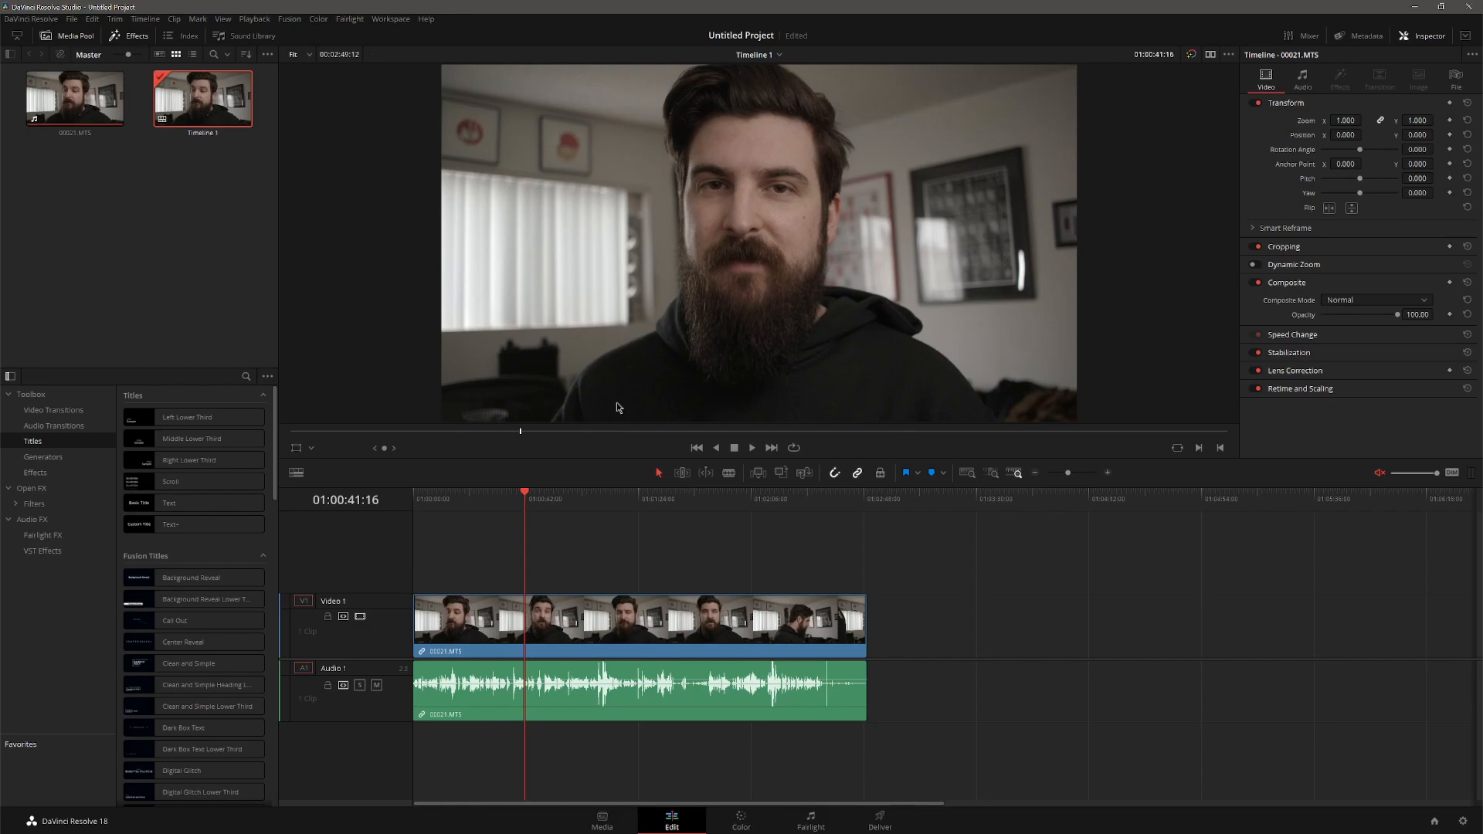
left_click(741, 821)
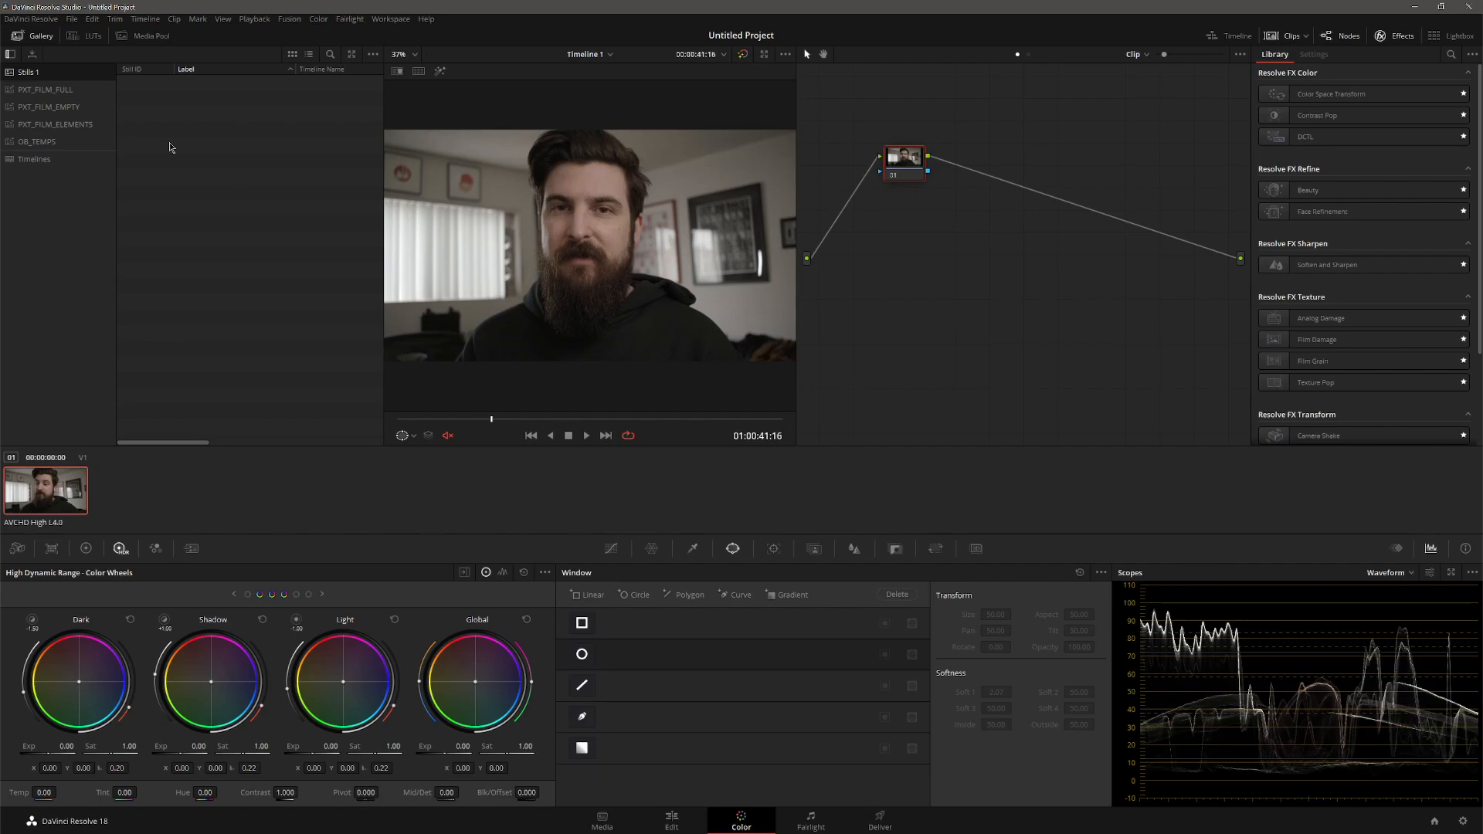
left_click(42, 37)
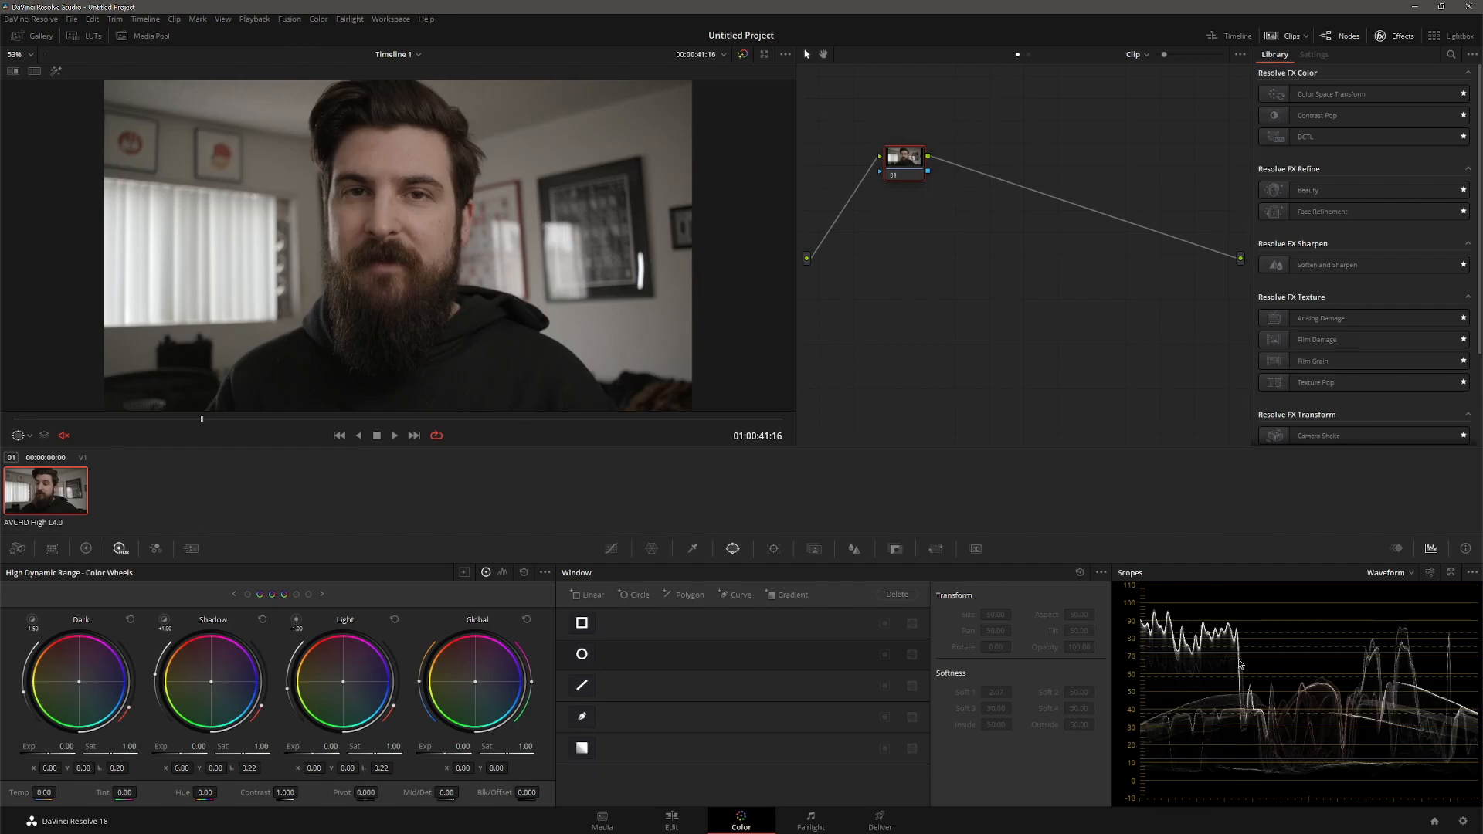
- Open the waveform scope in a floating window and place it clear of the viewer and the node
left_click(1450, 572)
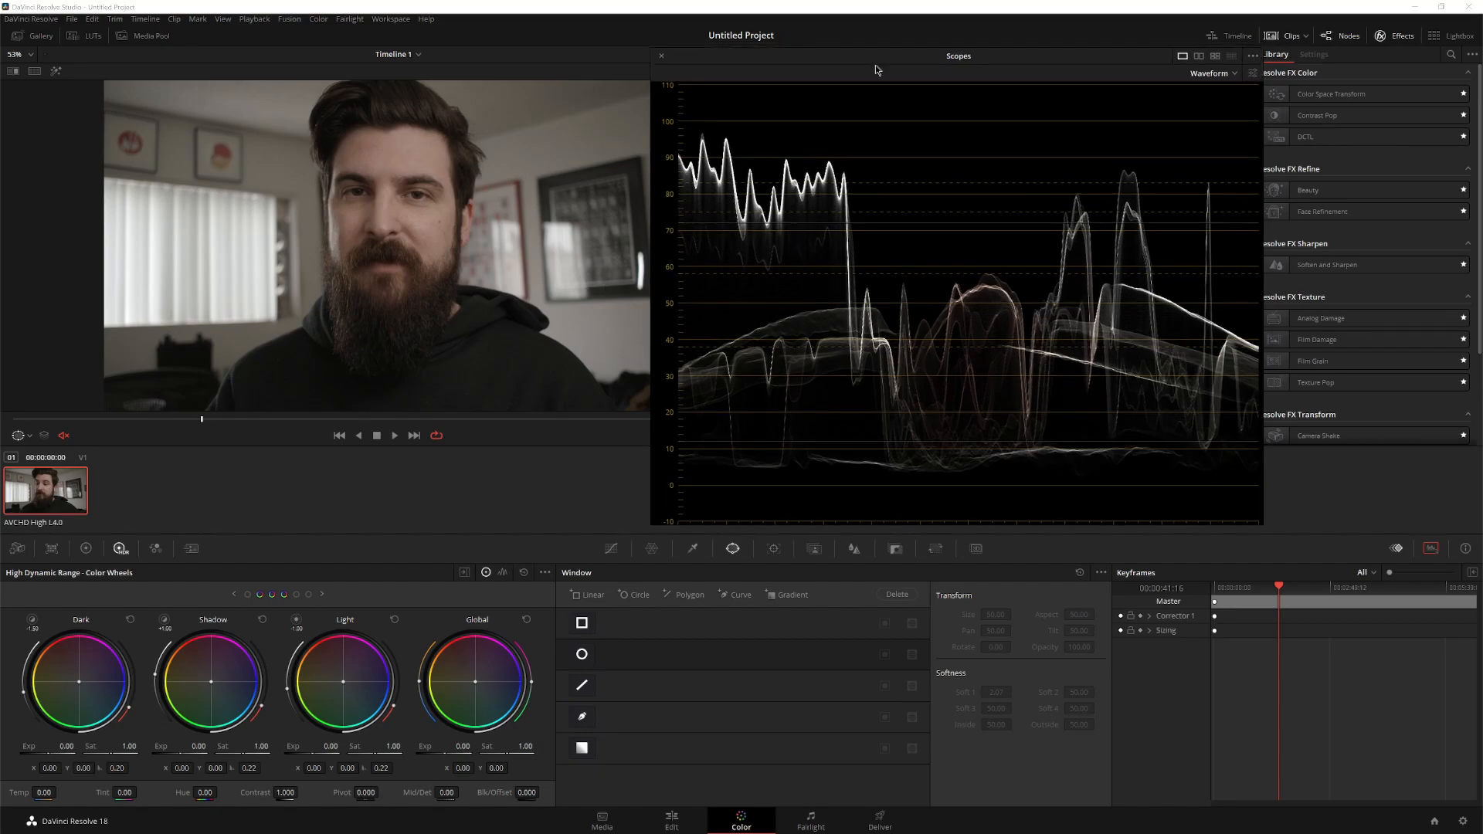
left_click_drag(874, 59, 852, 190)
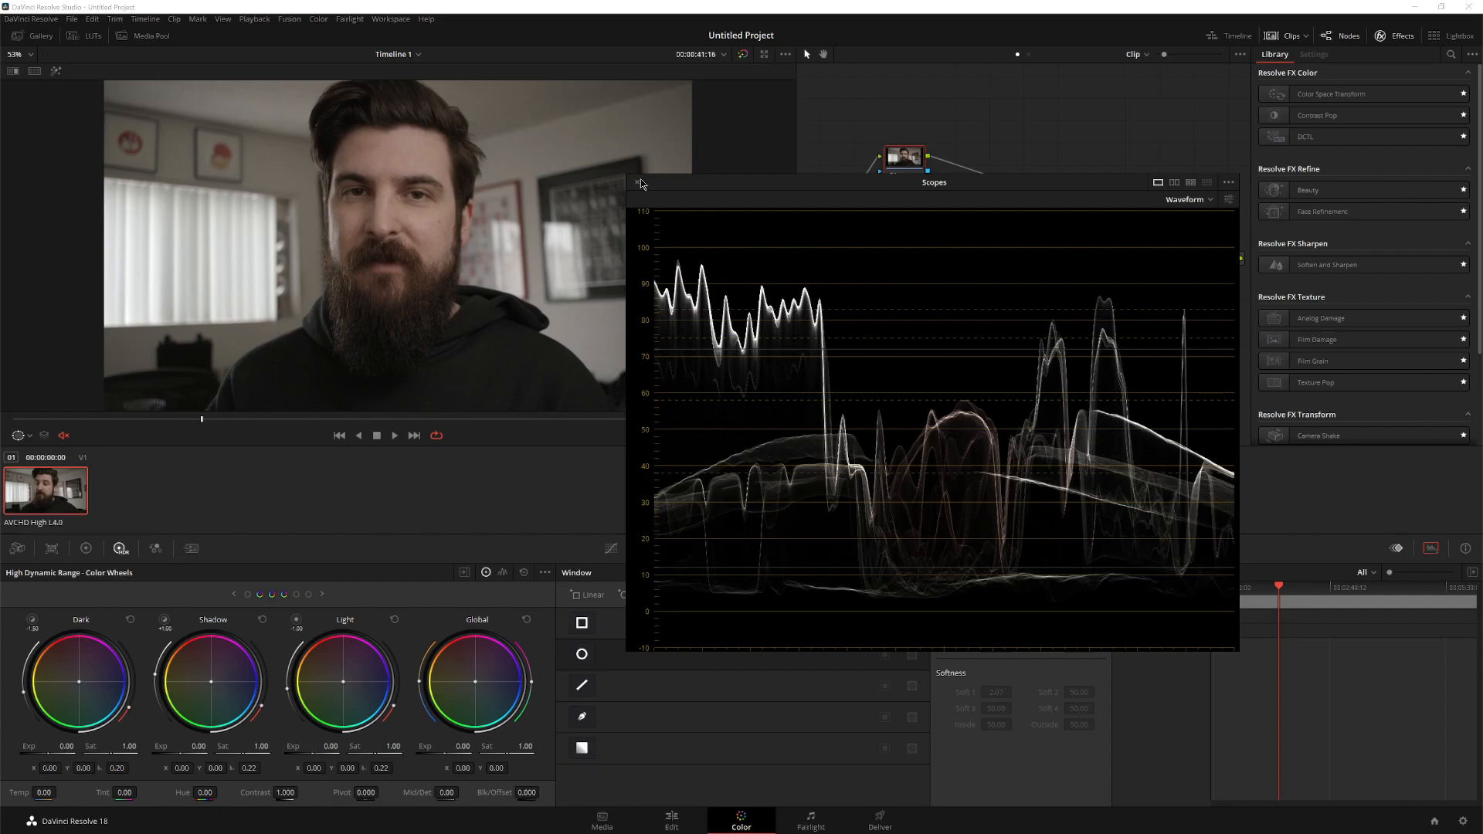
left_click_drag(900, 195, 1141, 374)
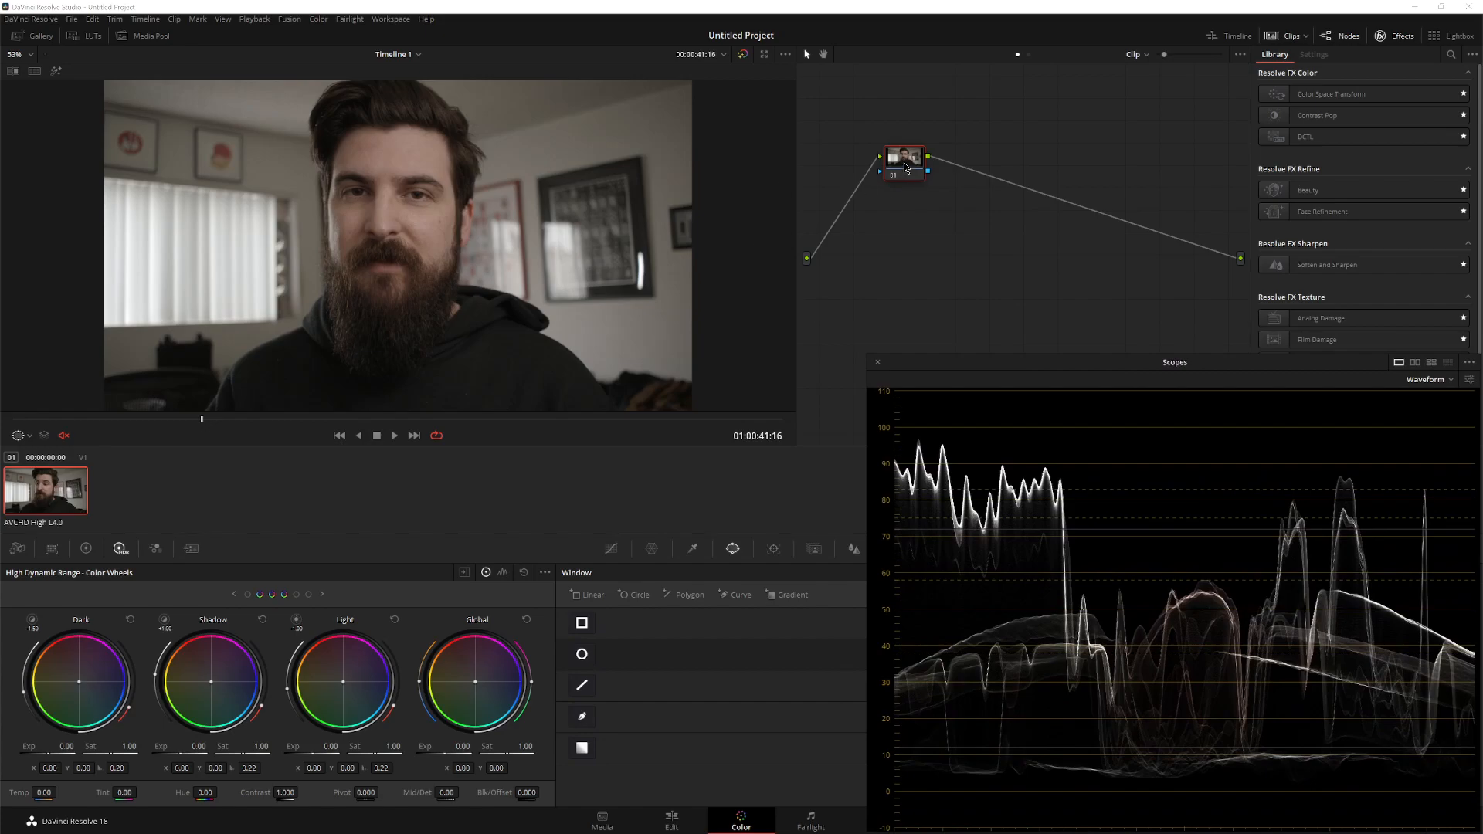
- Move node 01 toward the centre of the node graph and hide the clip thumbnails
left_click_drag(901, 168, 985, 226)
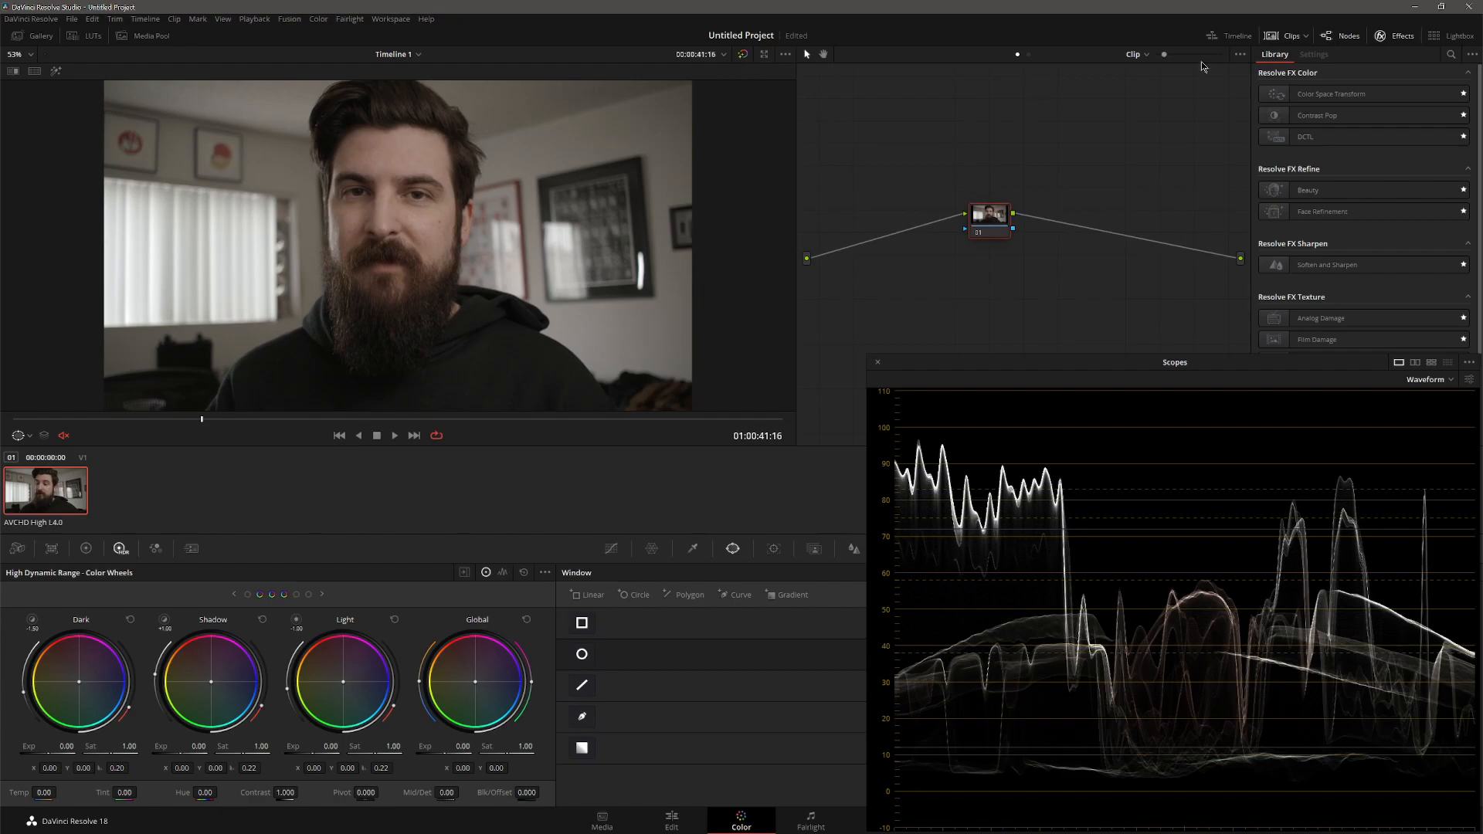
left_click(1274, 37)
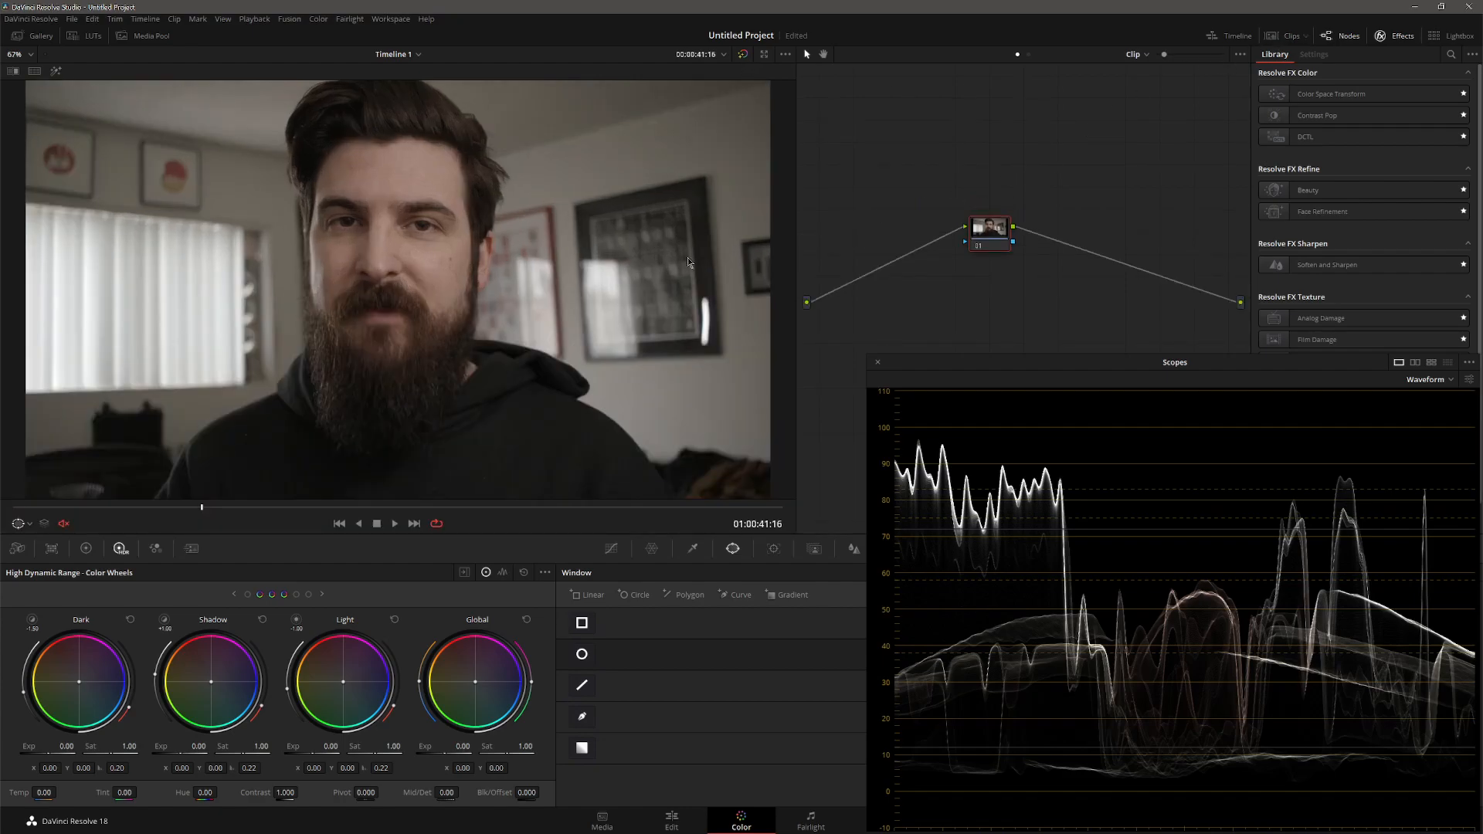
scroll(556, 274, "down", 1)
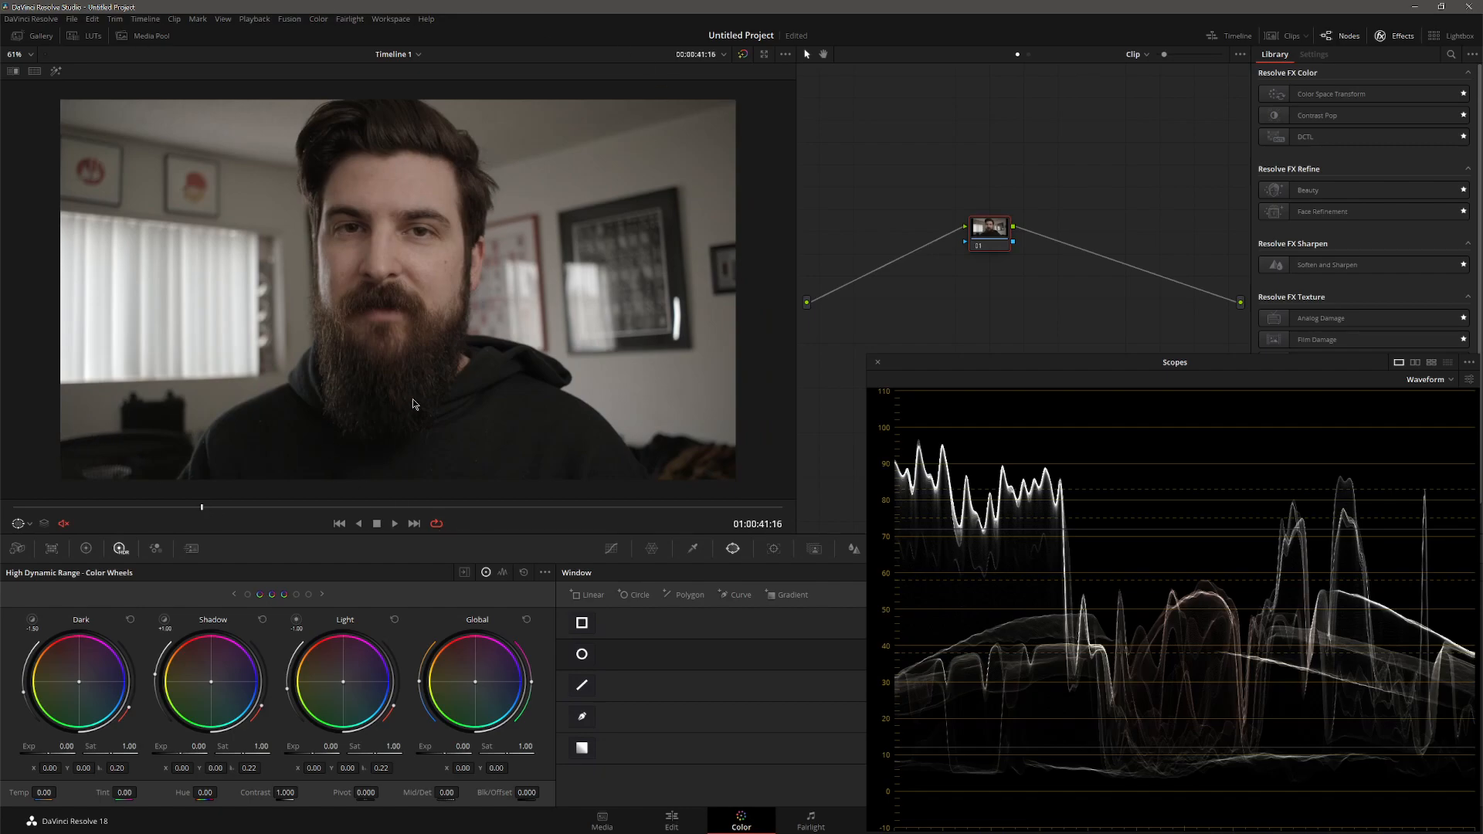
- Apply the C100_P400 LUT from the OWL BOT folder to node 01
left_click_drag(1002, 236, 961, 182)
right_click(960, 179)
mouse_move(1004, 304)
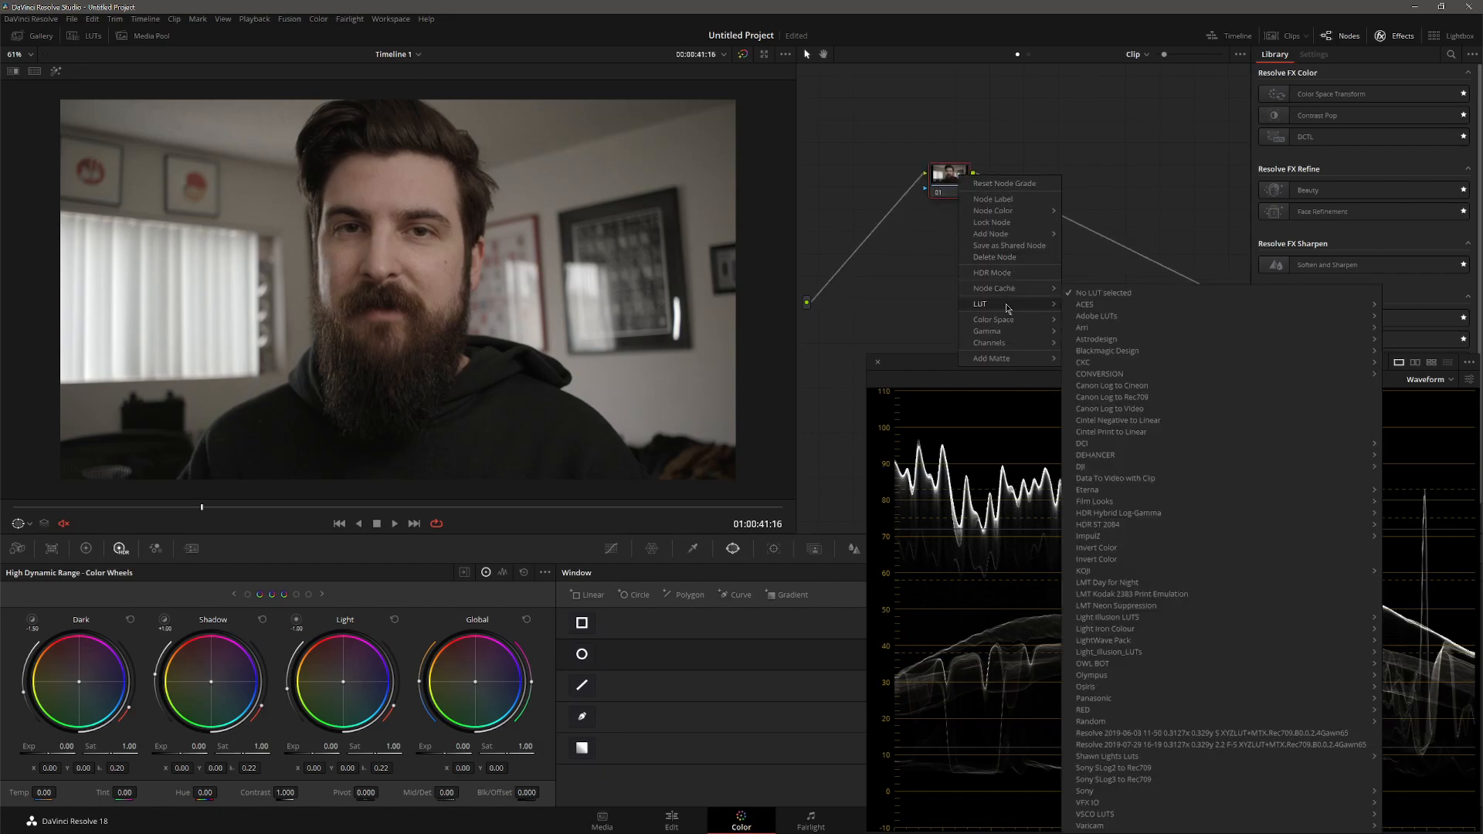
mouse_move(1097, 667)
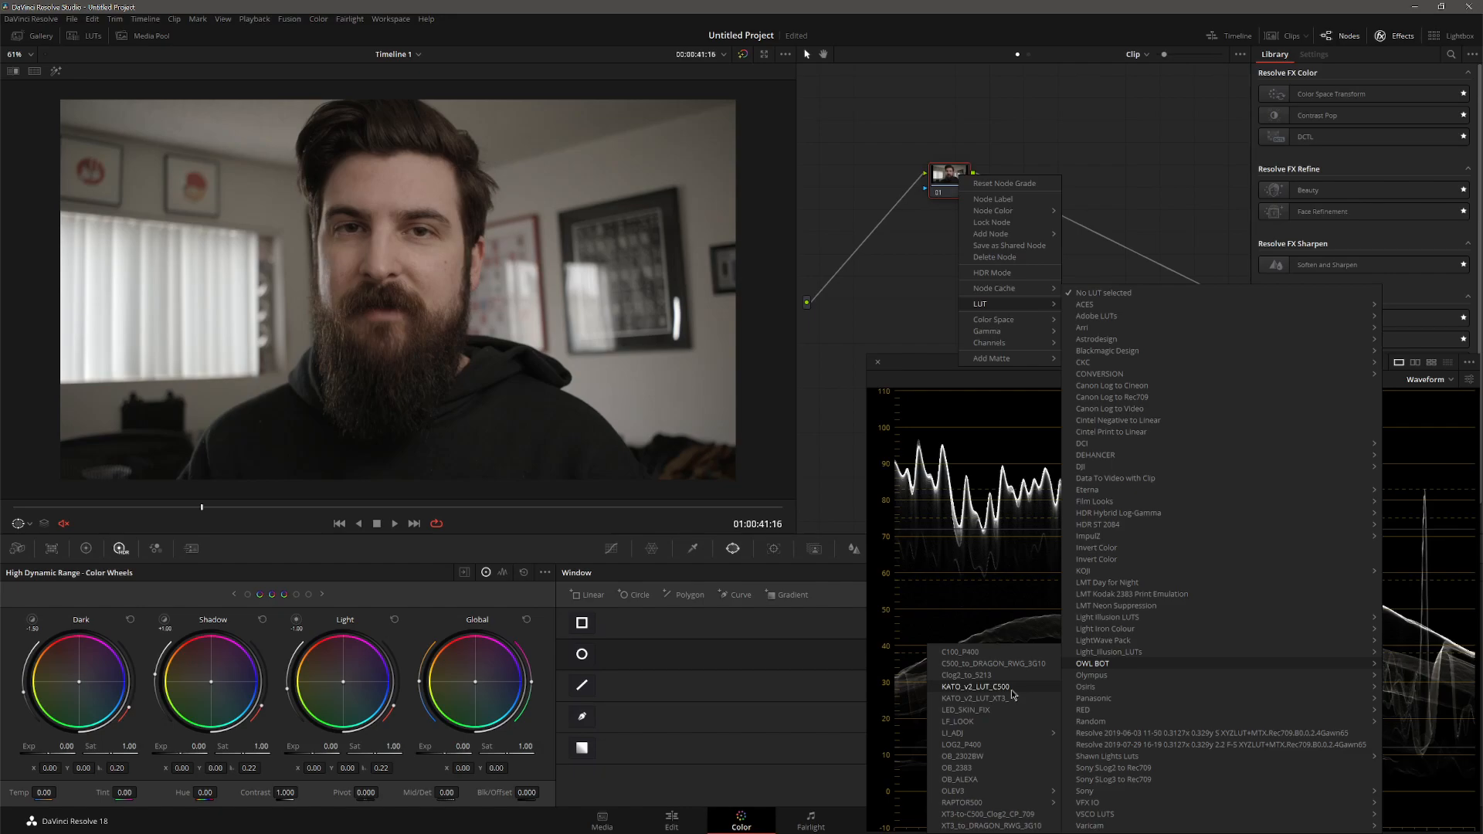
left_click(977, 652)
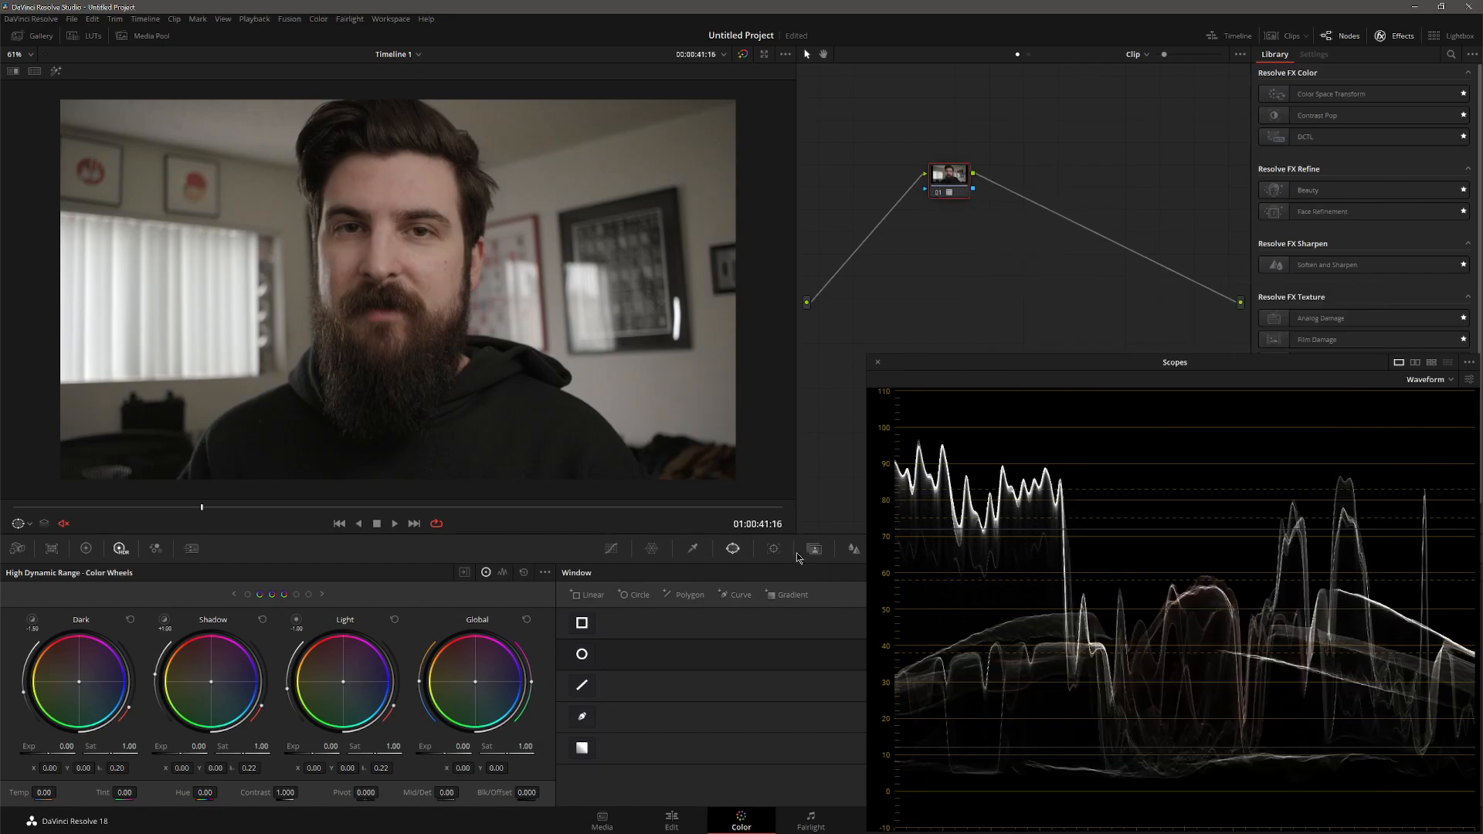
- Compare the image with node 01 disabled and enabled, and reset the node grade to remove its LUT
left_click_drag(937, 197, 954, 216)
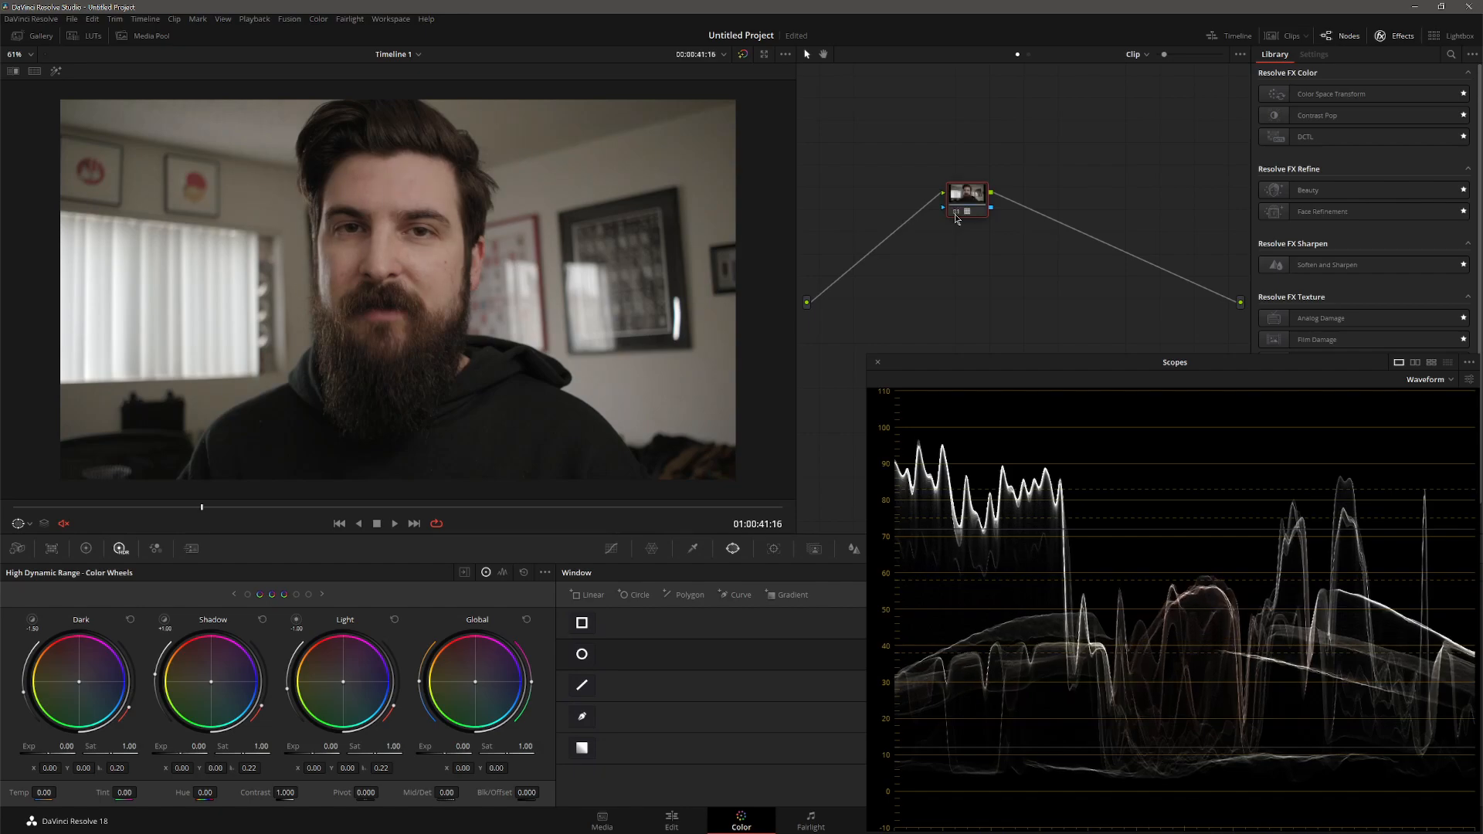
right_click(956, 196)
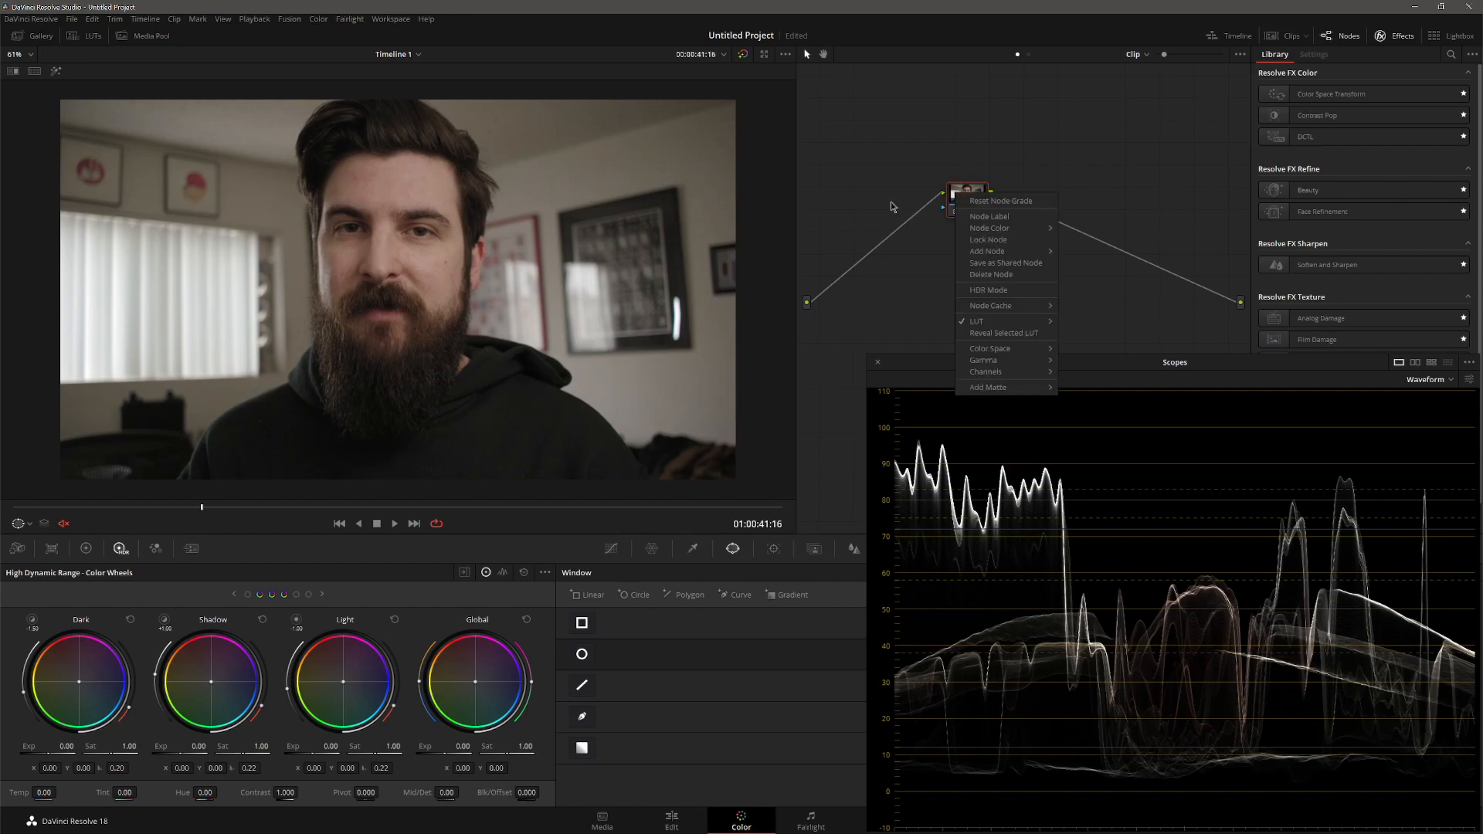
left_click(971, 200)
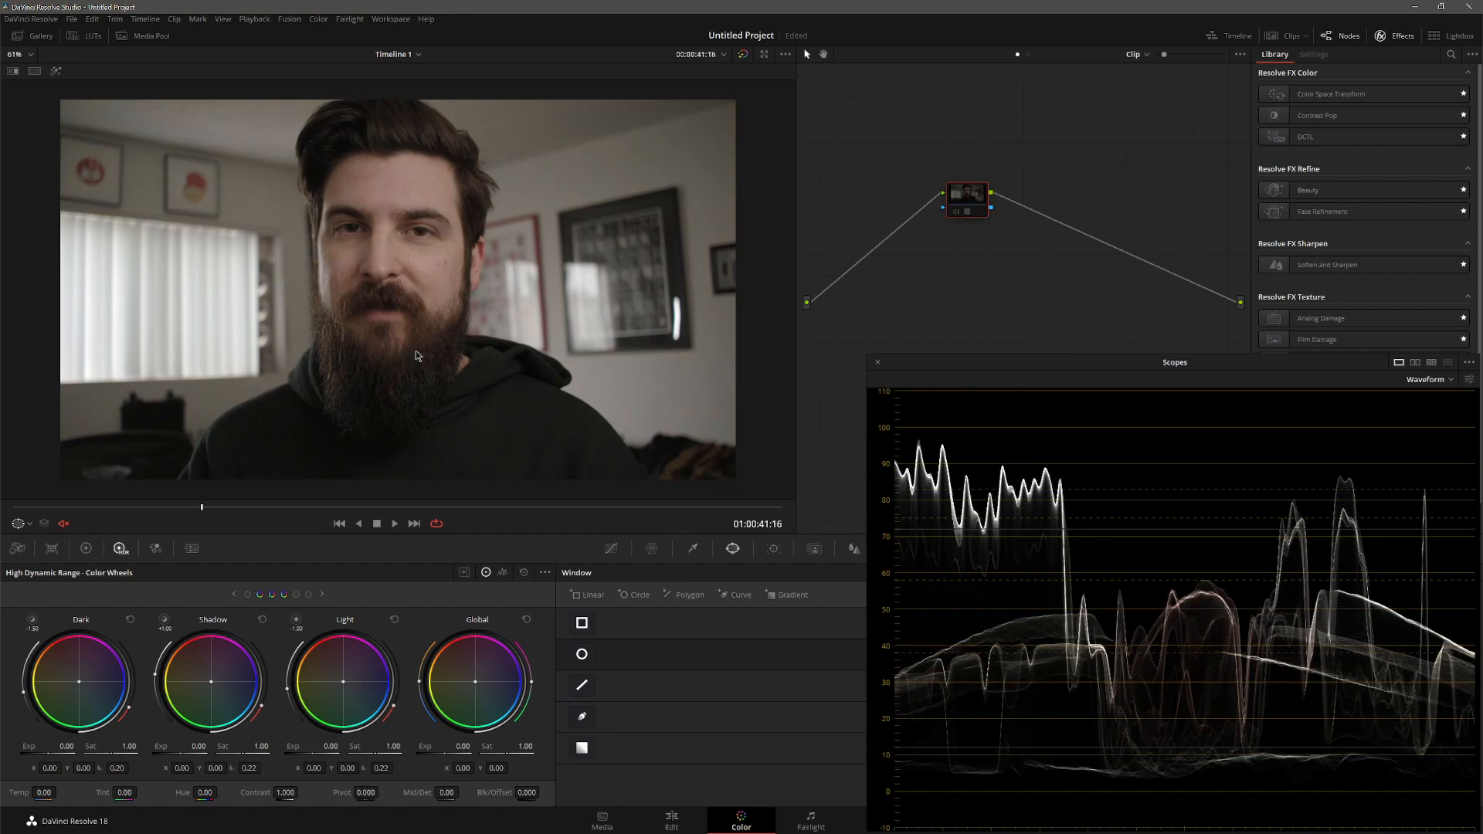
left_click(954, 214)
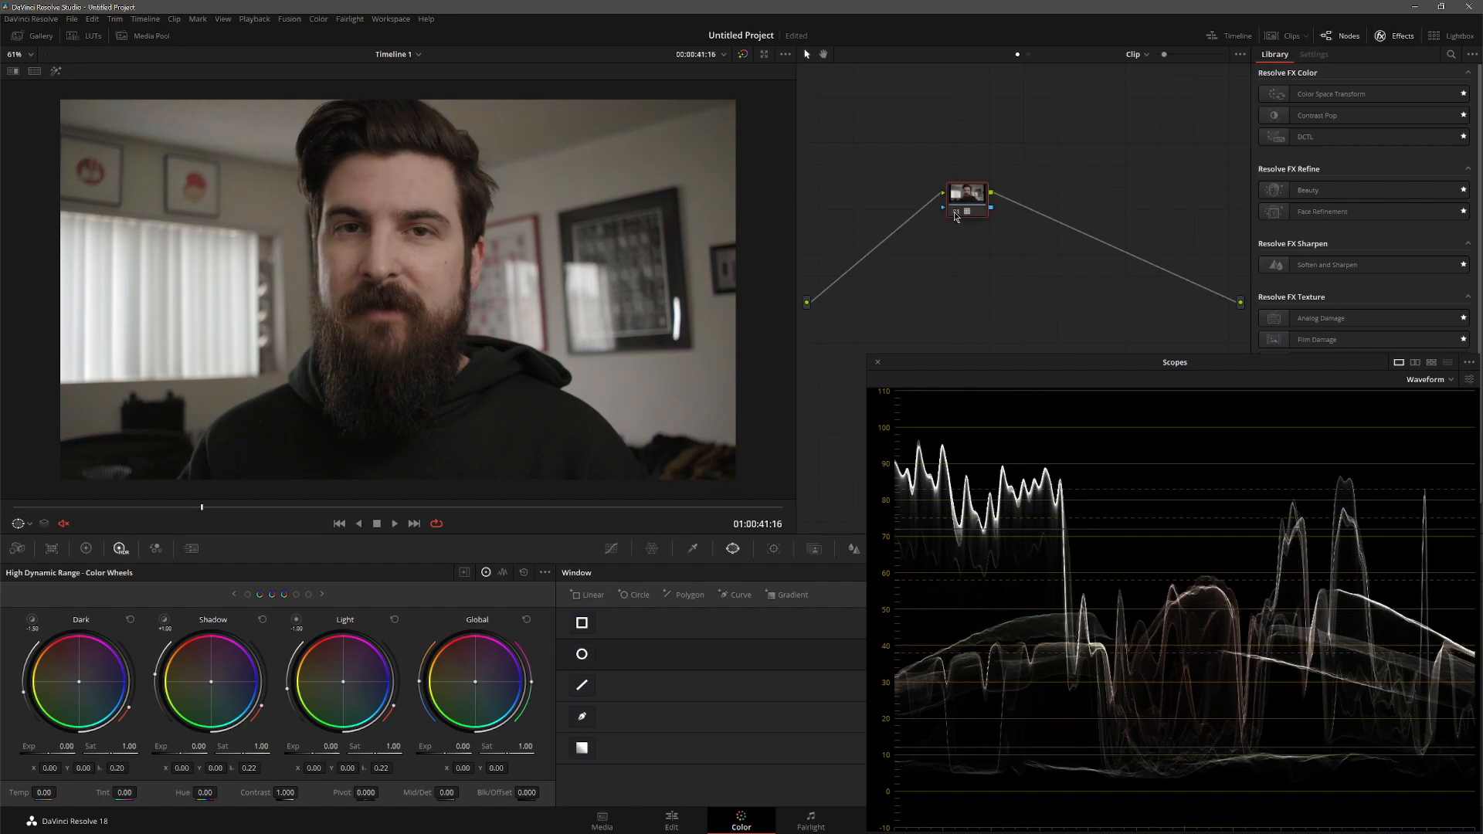
right_click(966, 200)
left_click(985, 212)
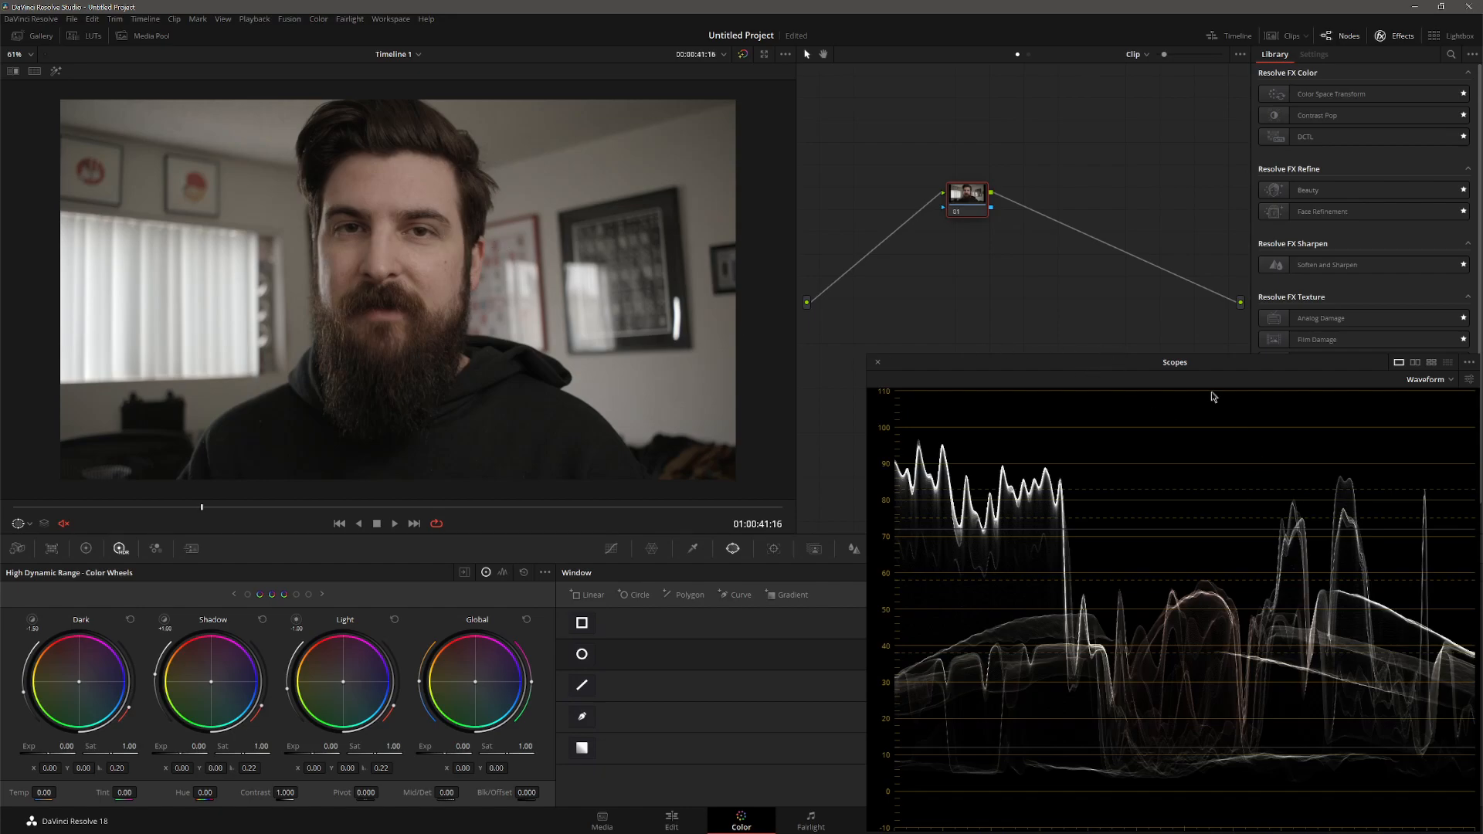
- Shrink the floating scopes window, move it clear of the node graph and close it
left_click_drag(1192, 364, 1021, 300)
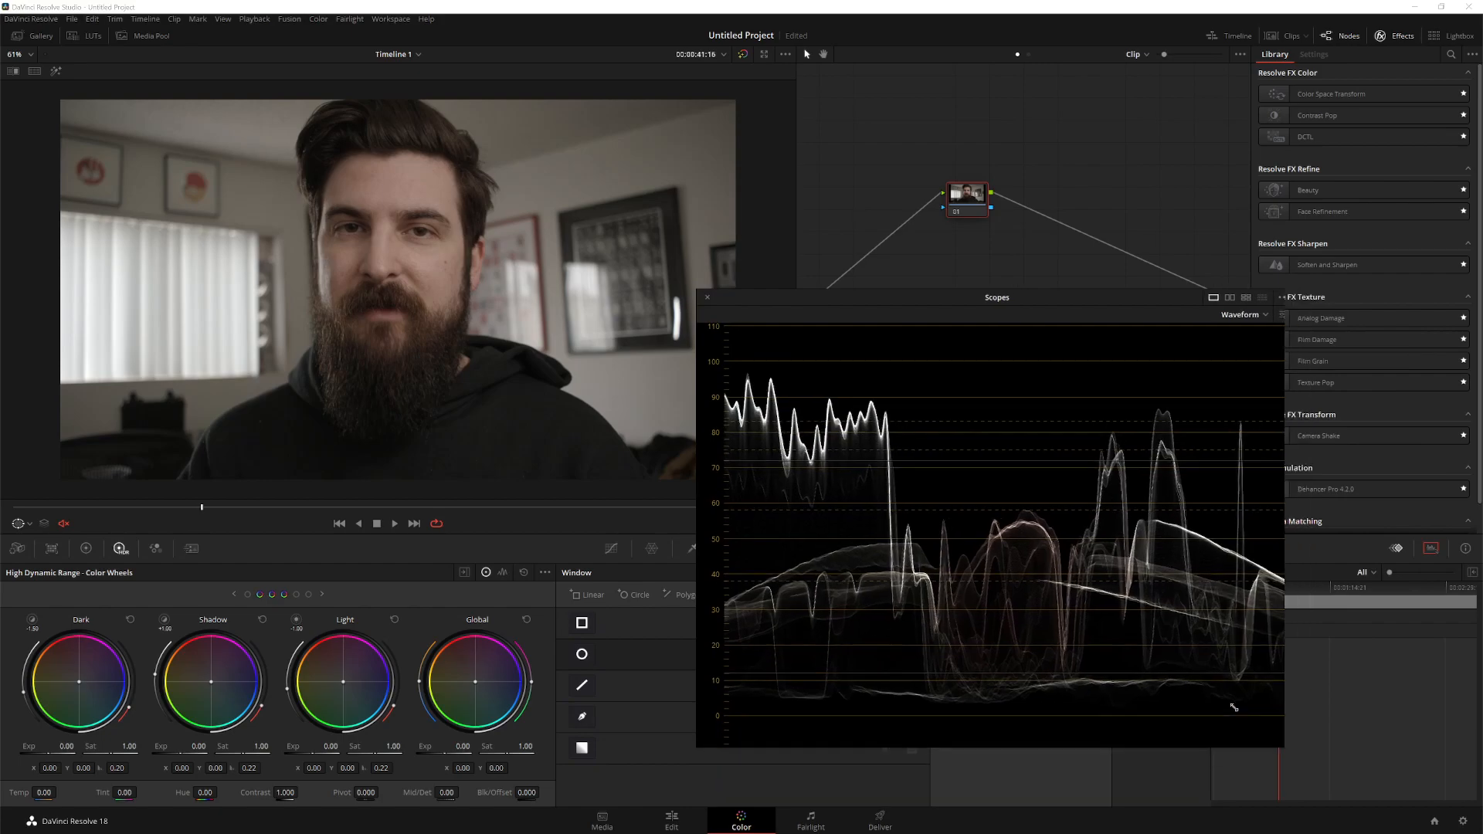
left_click_drag(1308, 768, 1019, 596)
left_click_drag(867, 302, 1317, 546)
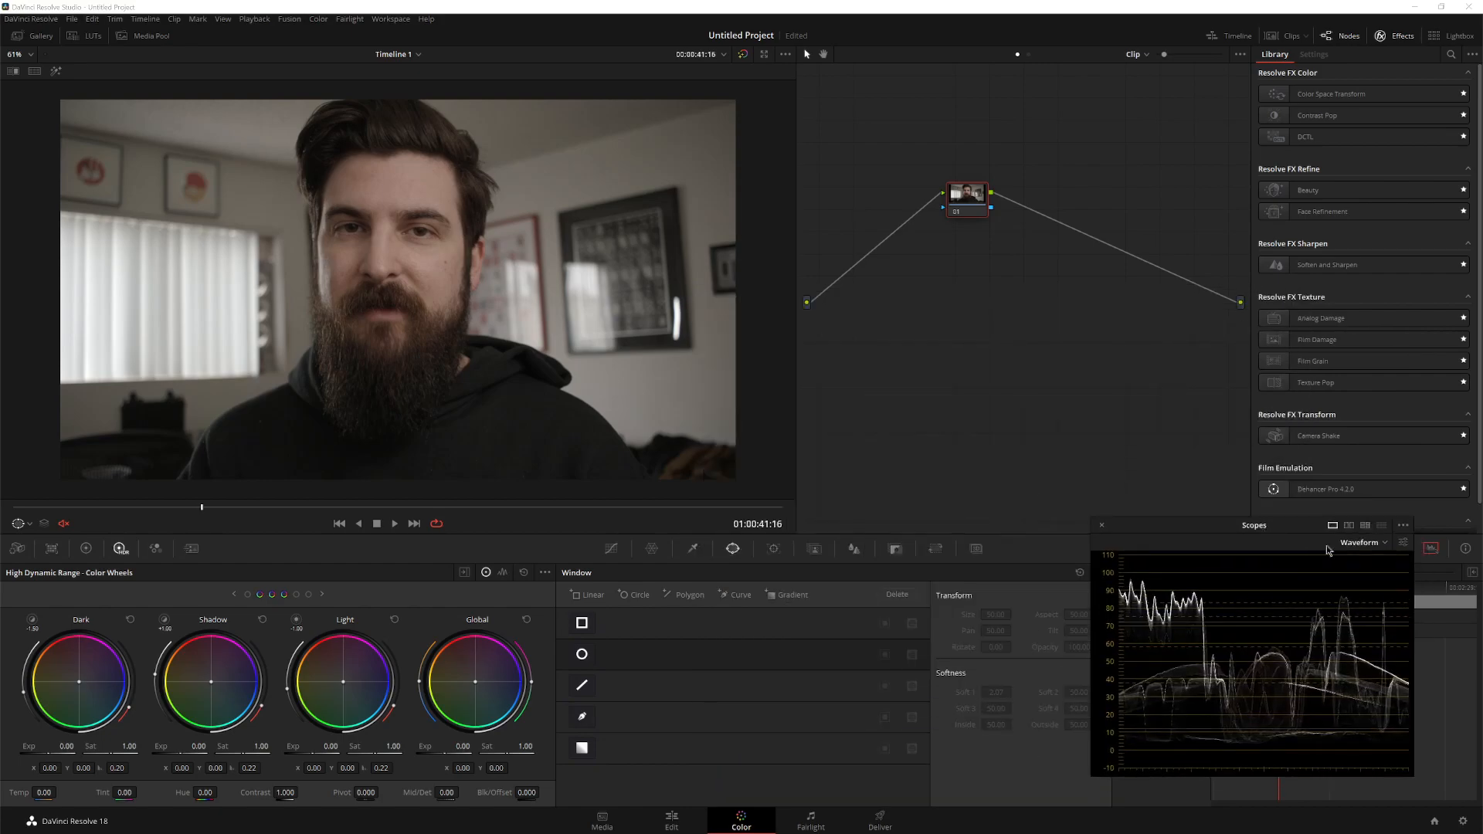
left_click(1102, 525)
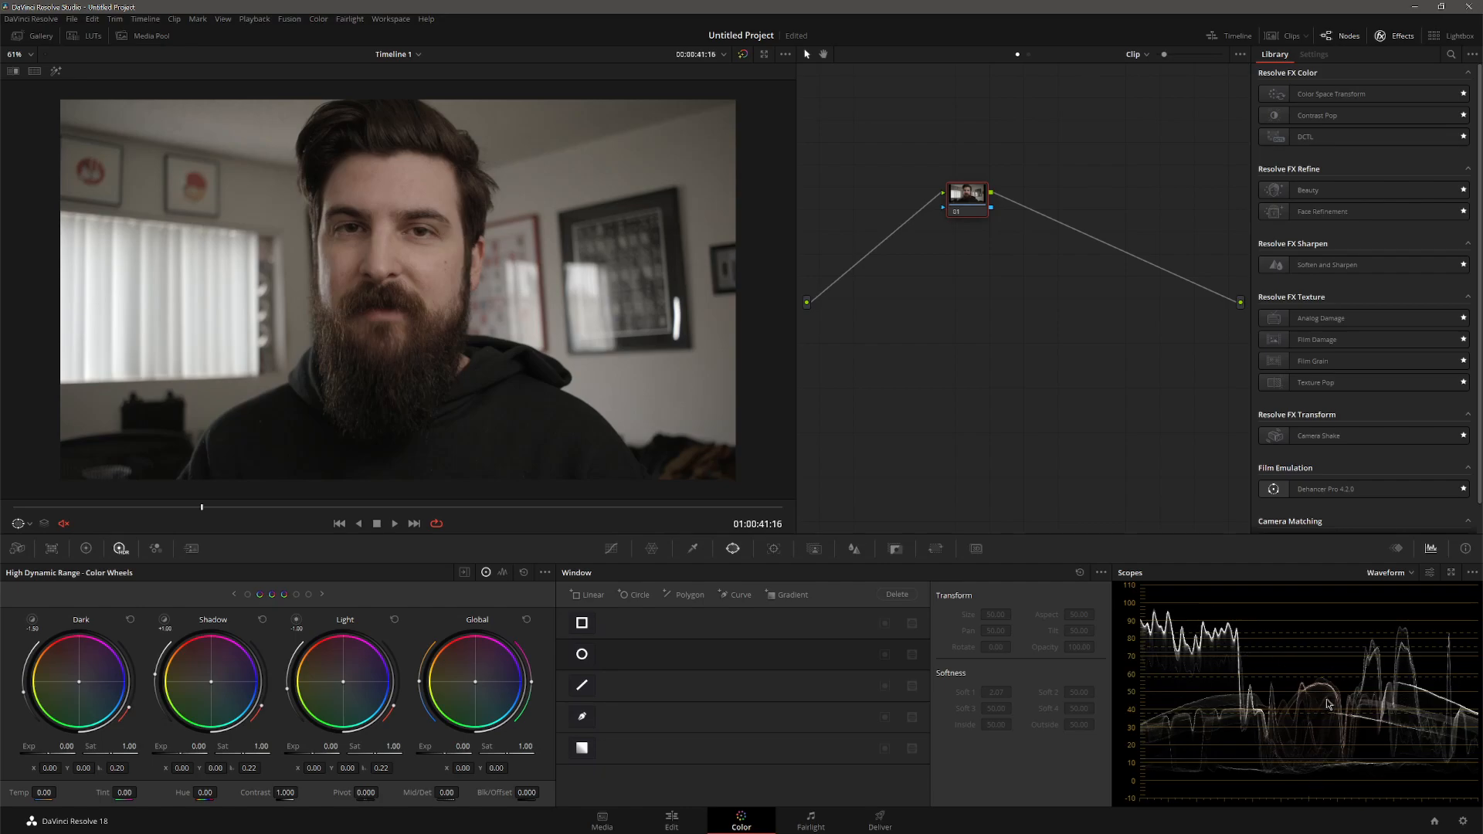
- Examine the waveform against the image in an enlarged floating scopes window, and close that window
left_click(1450, 572)
left_click_drag(1265, 521, 531, 117)
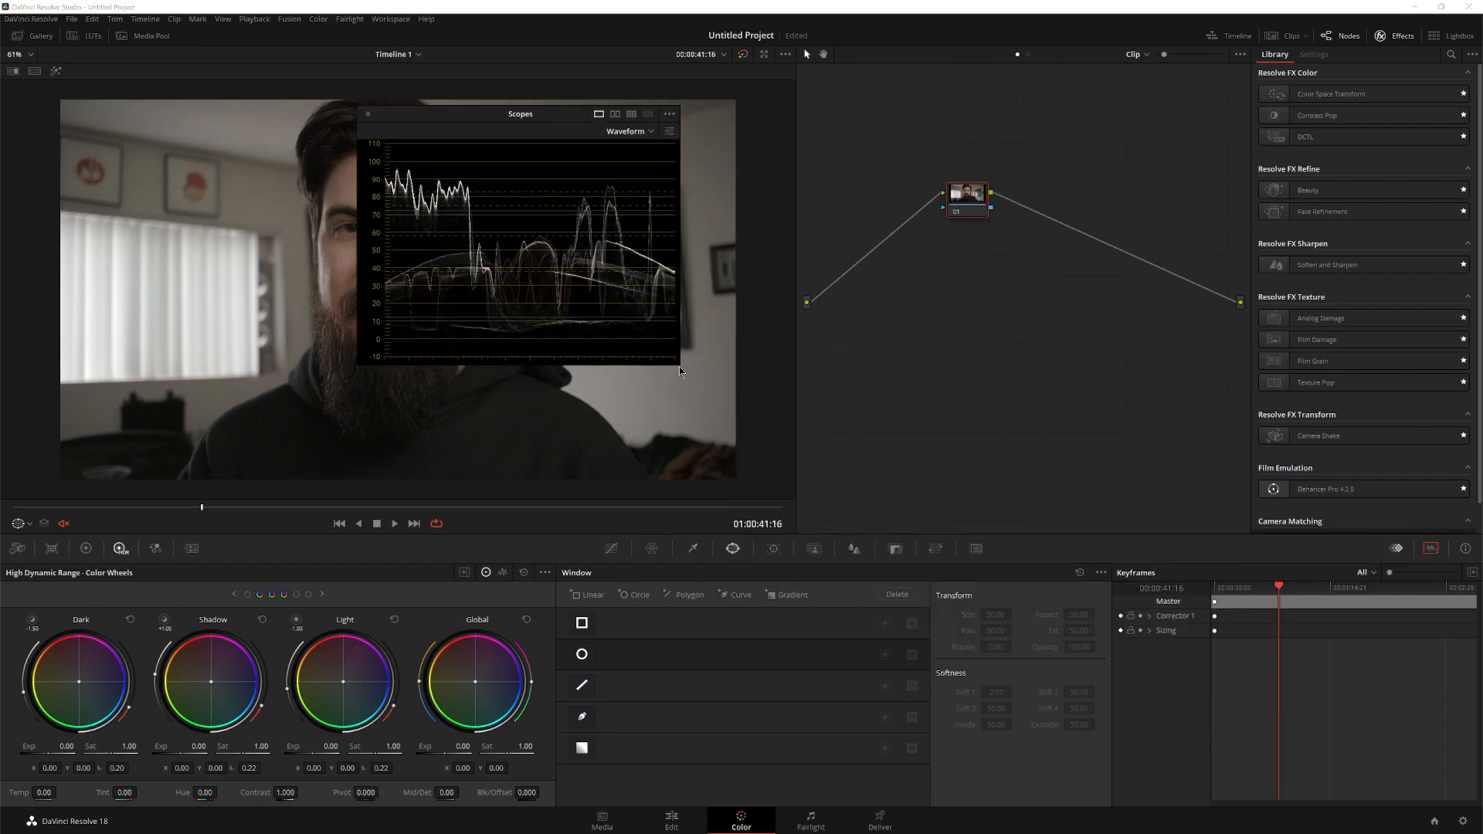
left_click_drag(676, 360, 1236, 782)
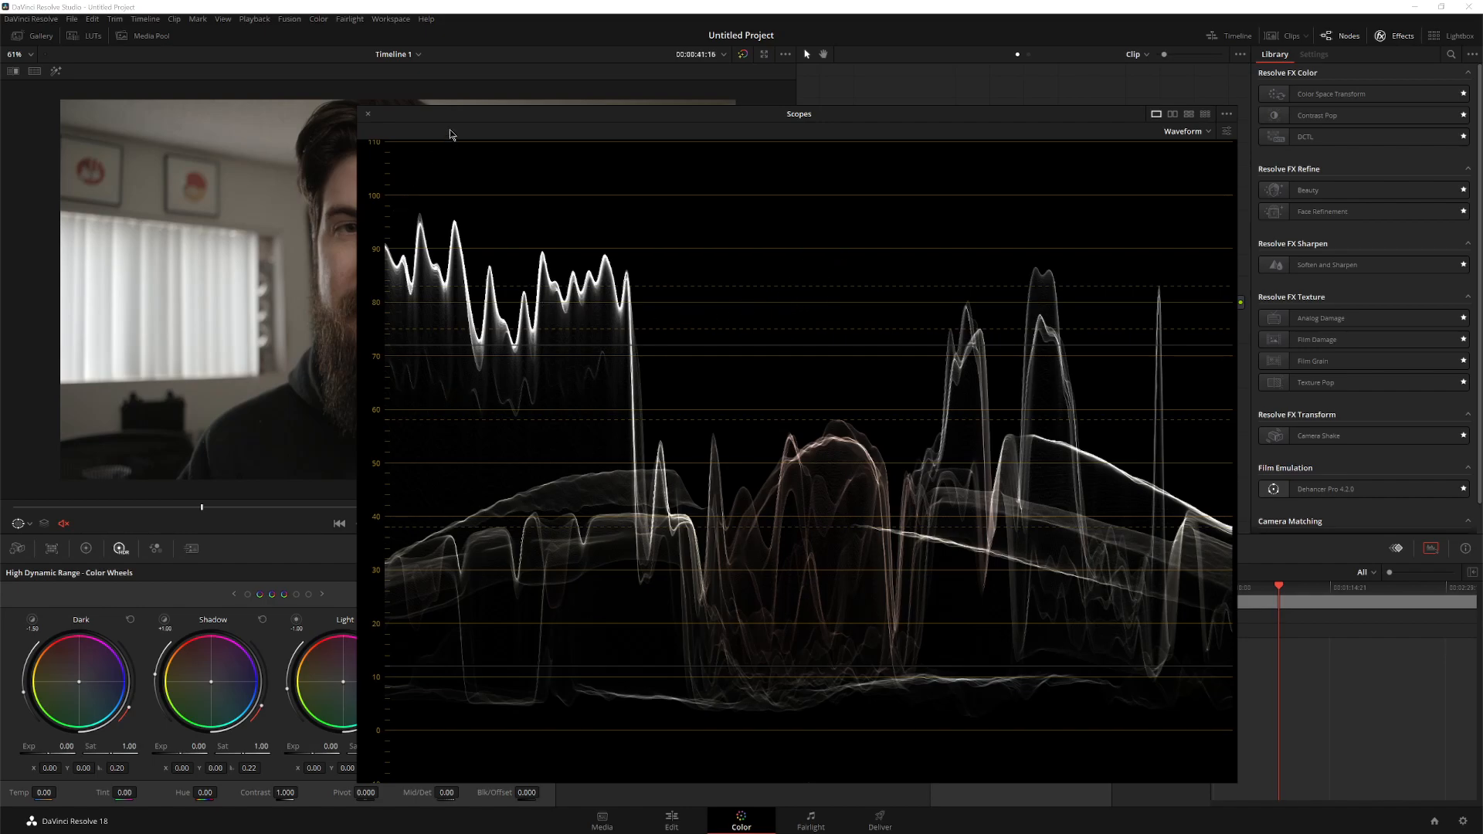
left_click_drag(449, 114, 931, 243)
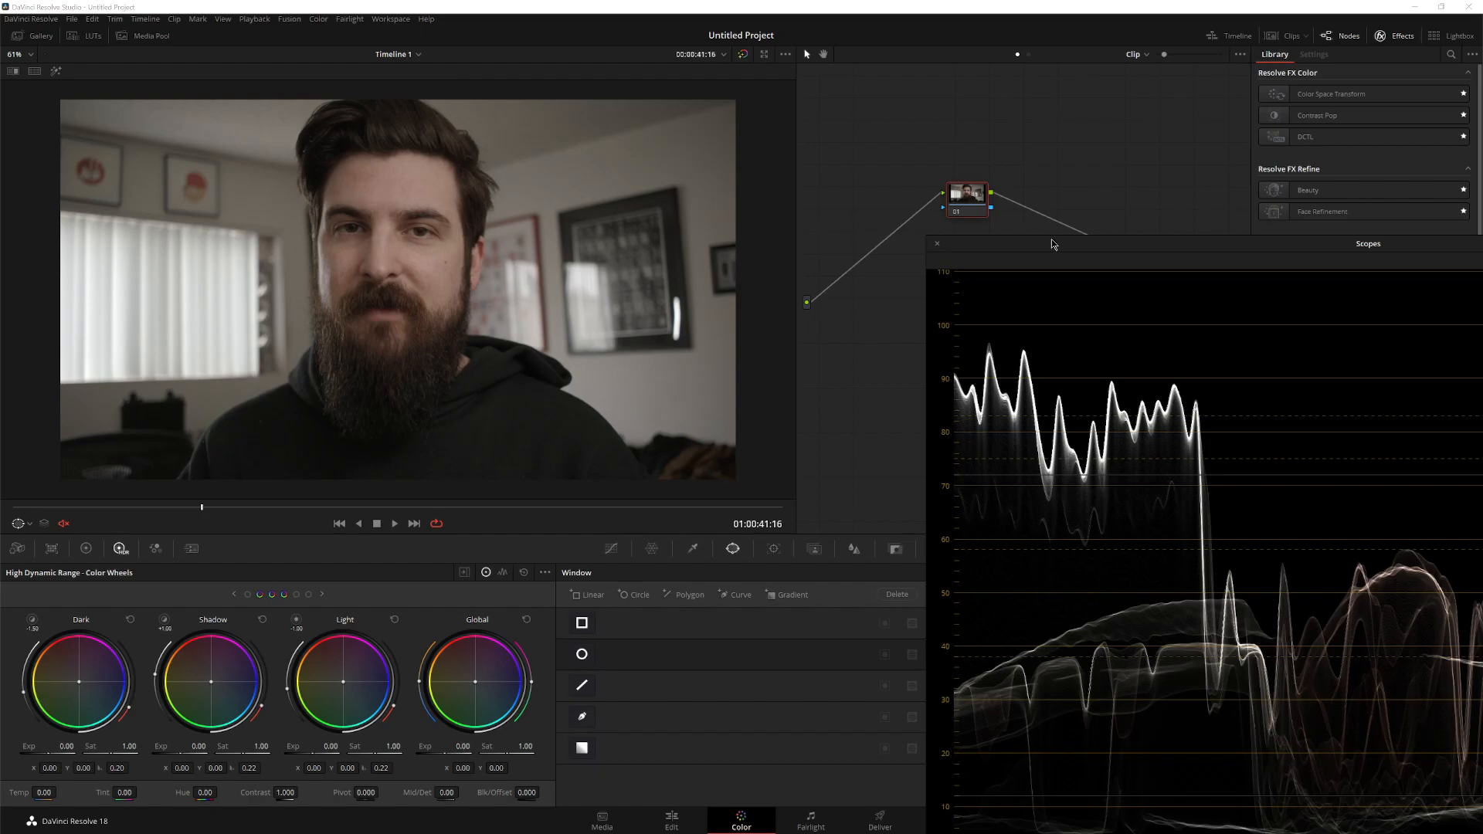
left_click_drag(1064, 242, 721, 177)
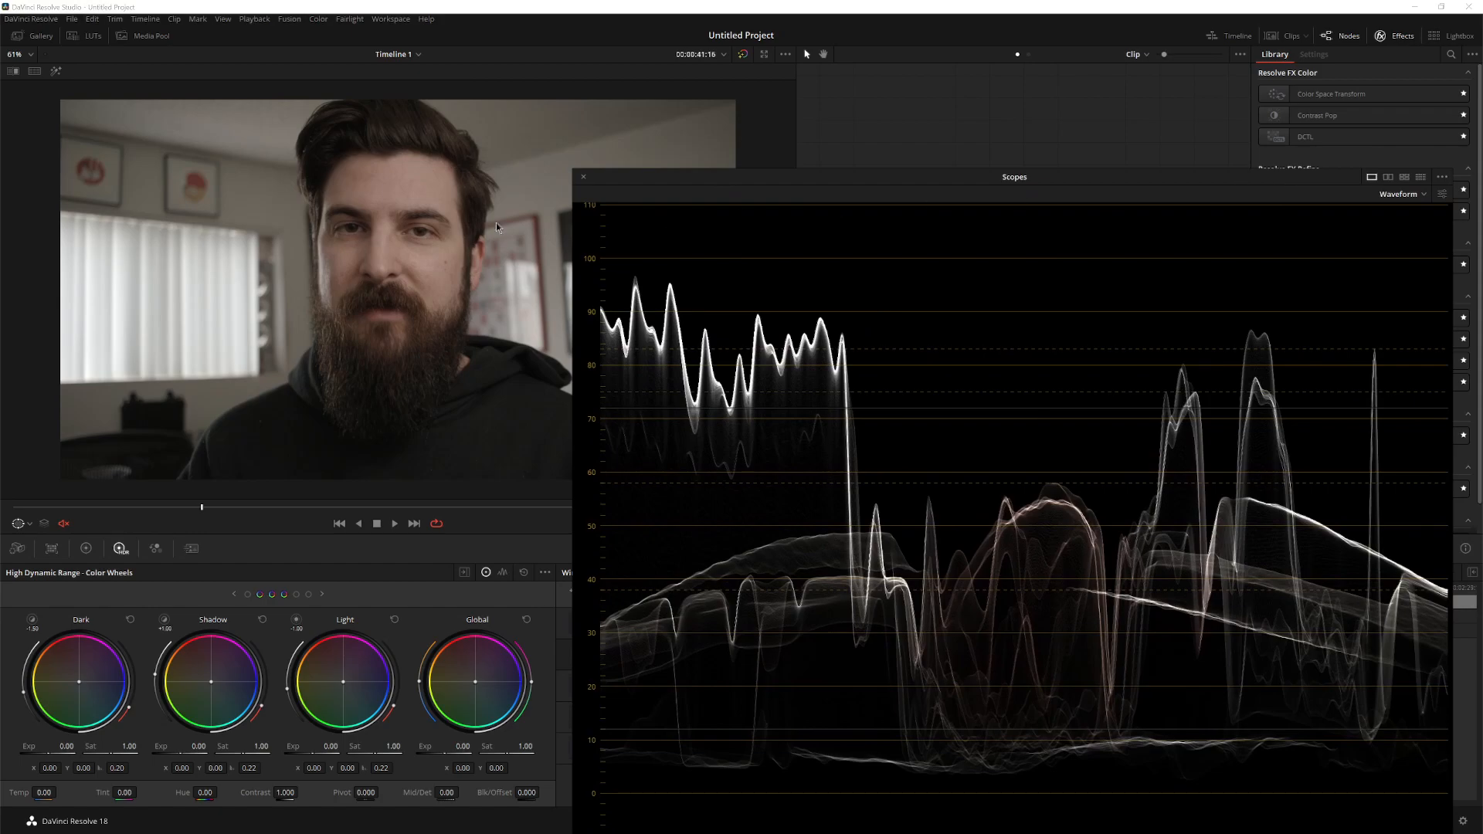
left_click(583, 177)
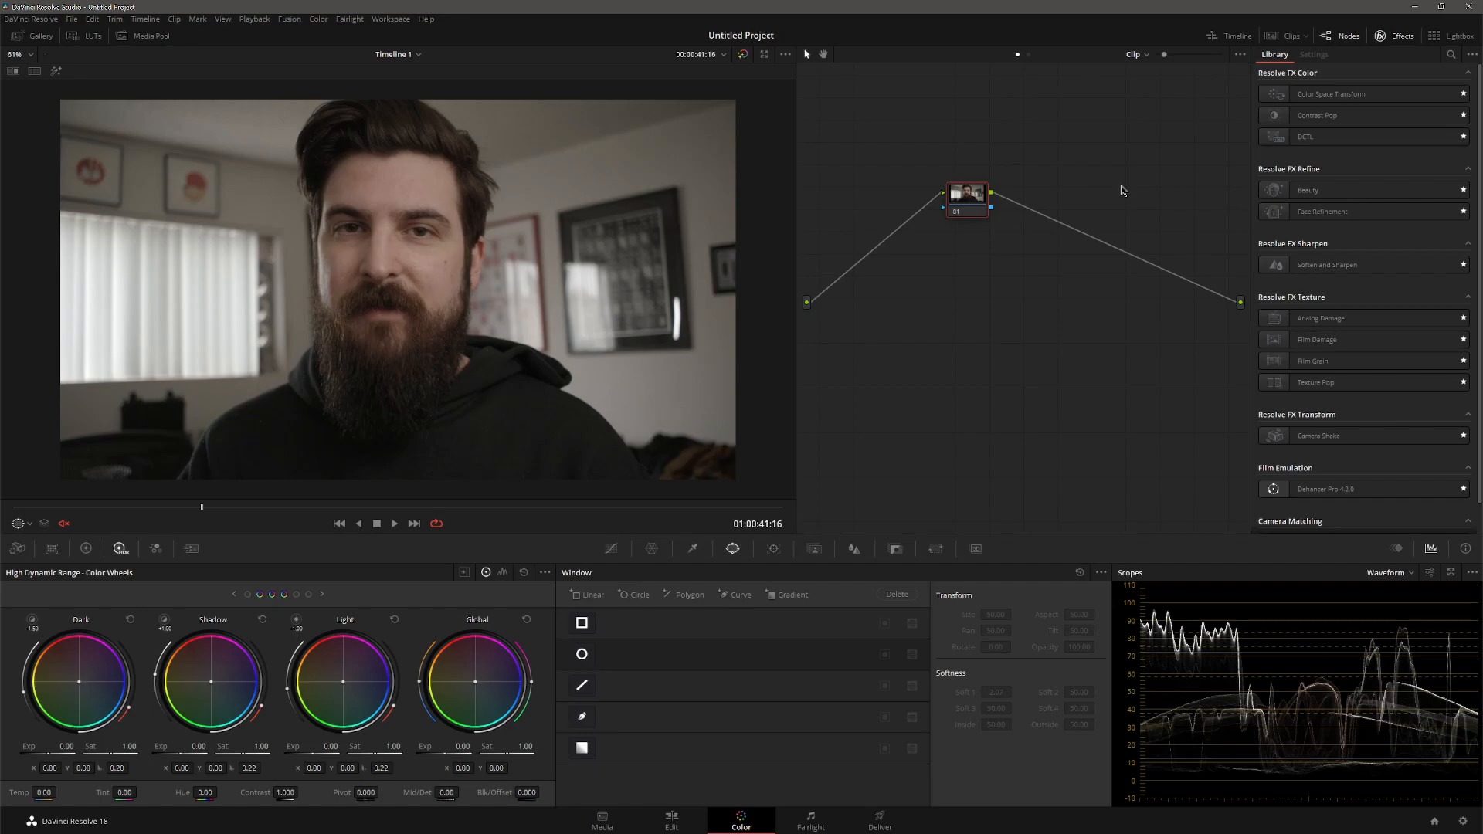
- Look through the Resolve FX library and hide it to widen the node graph
scroll(1396, 335, "down", 1)
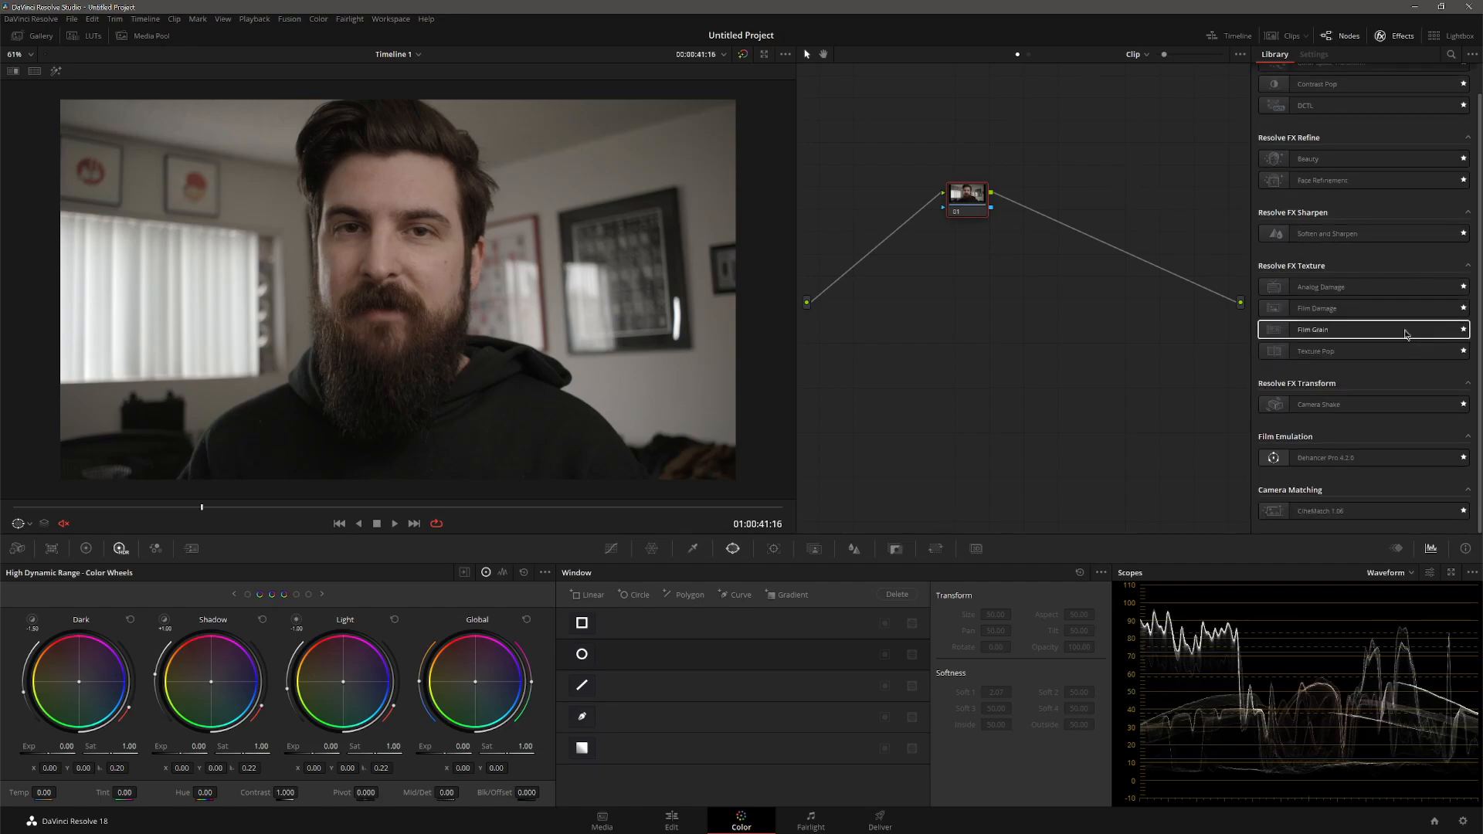
scroll(1351, 226, "up", 1)
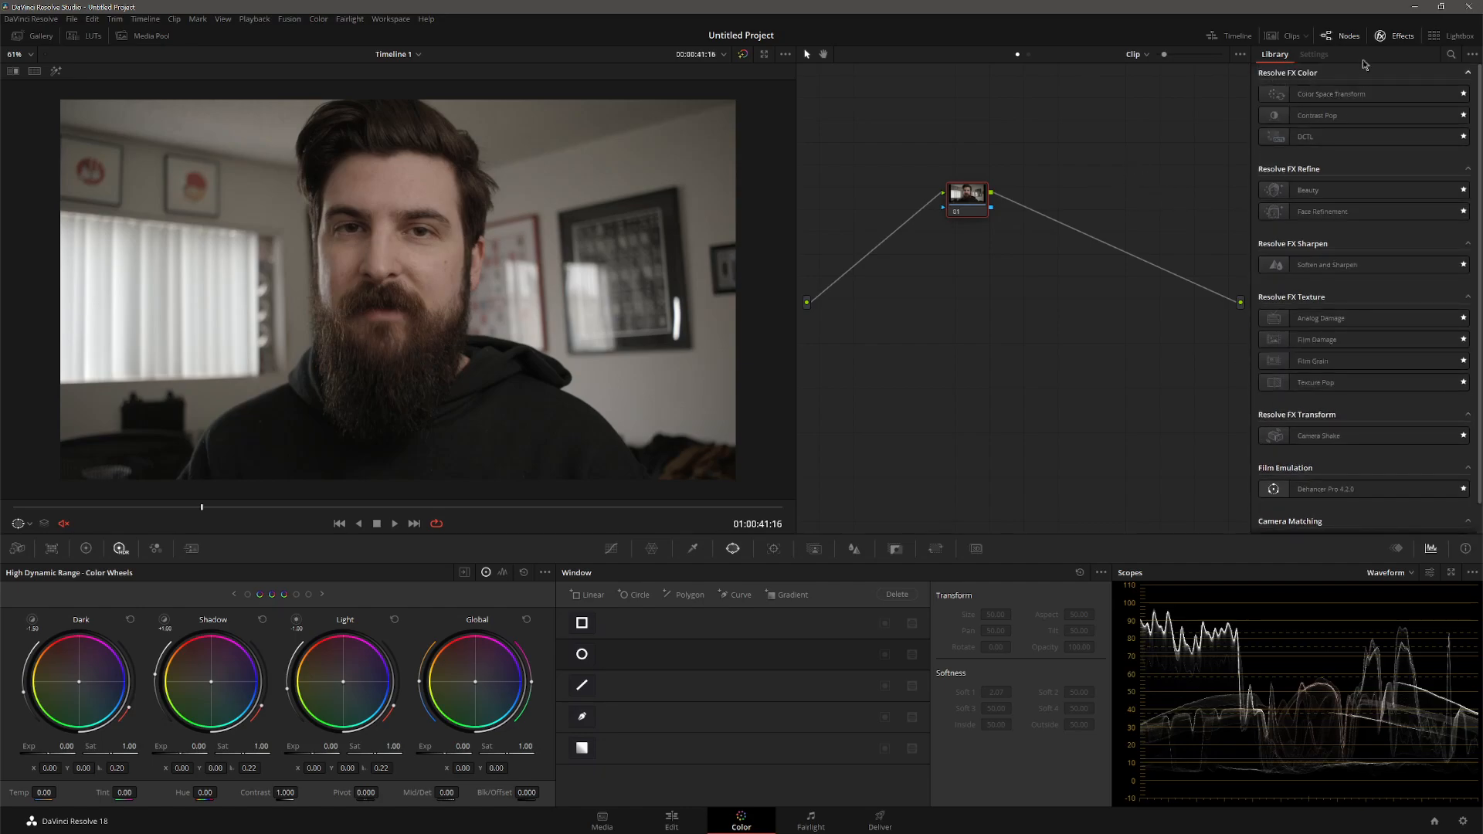
left_click(1394, 35)
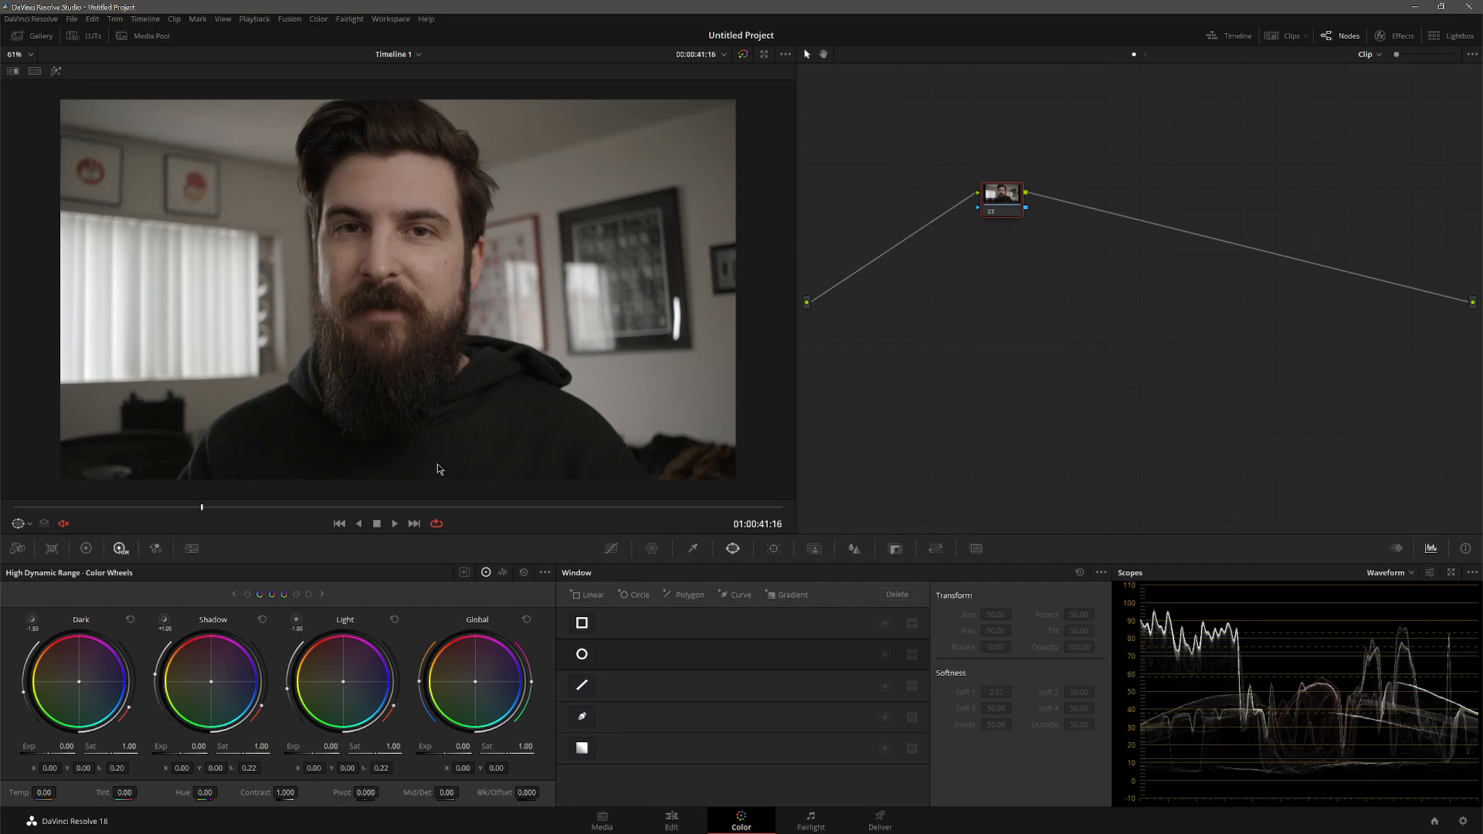
- Compare the Primaries color wheels, the HDR wheels with their expanded zones graph, and the custom curves
left_click(87, 548)
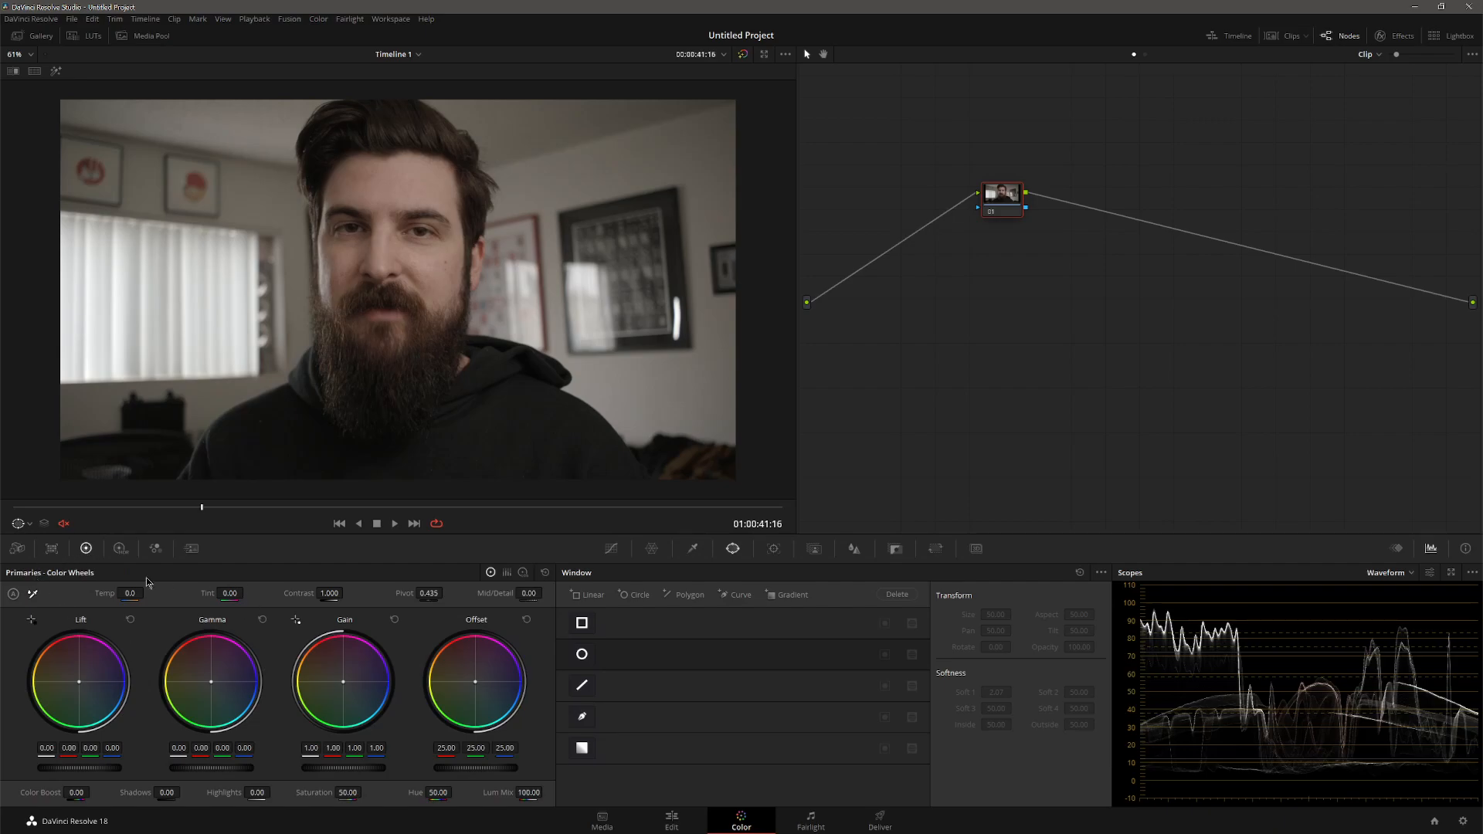
left_click(120, 548)
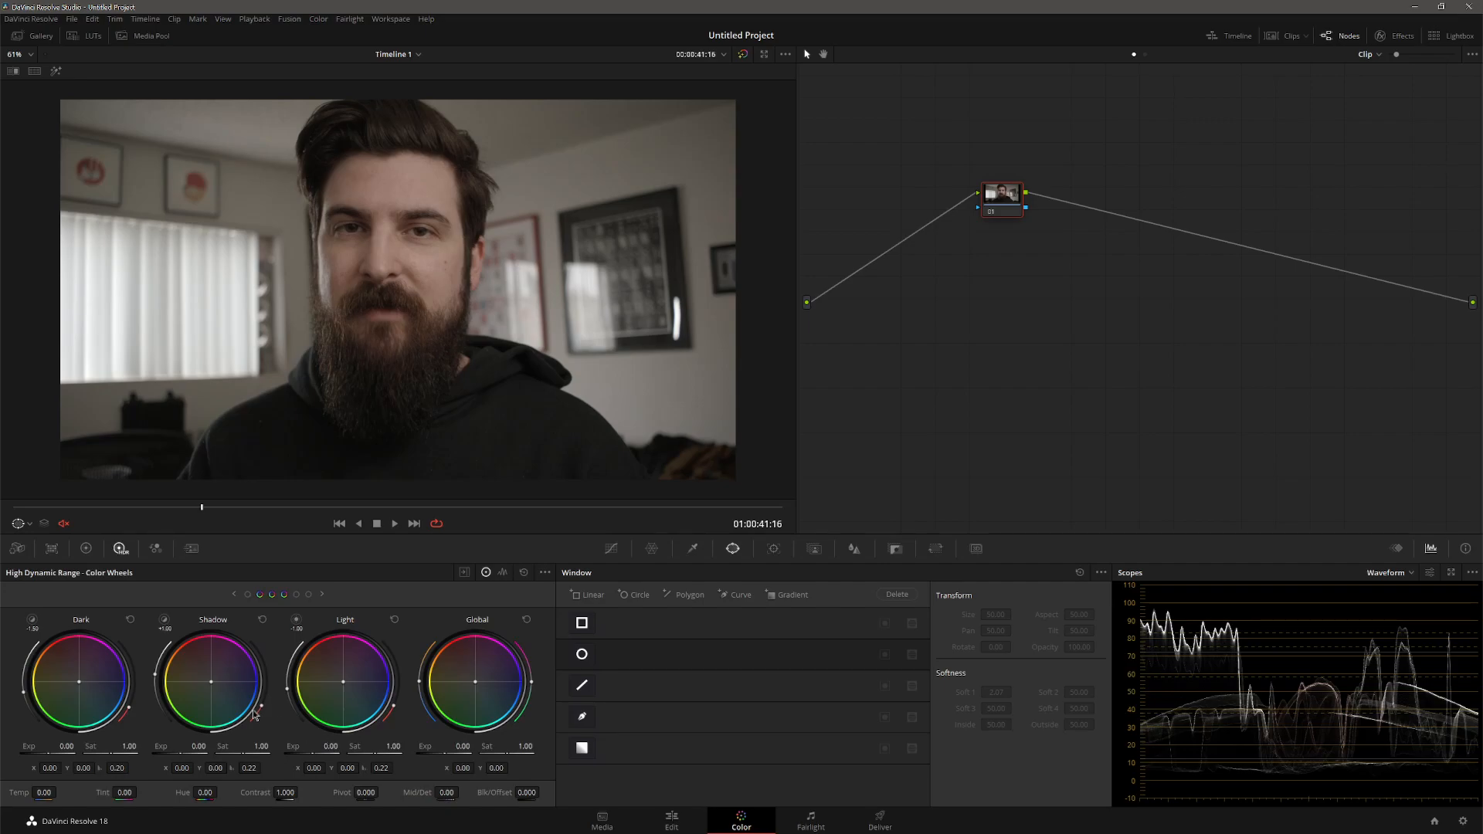
left_click(464, 574)
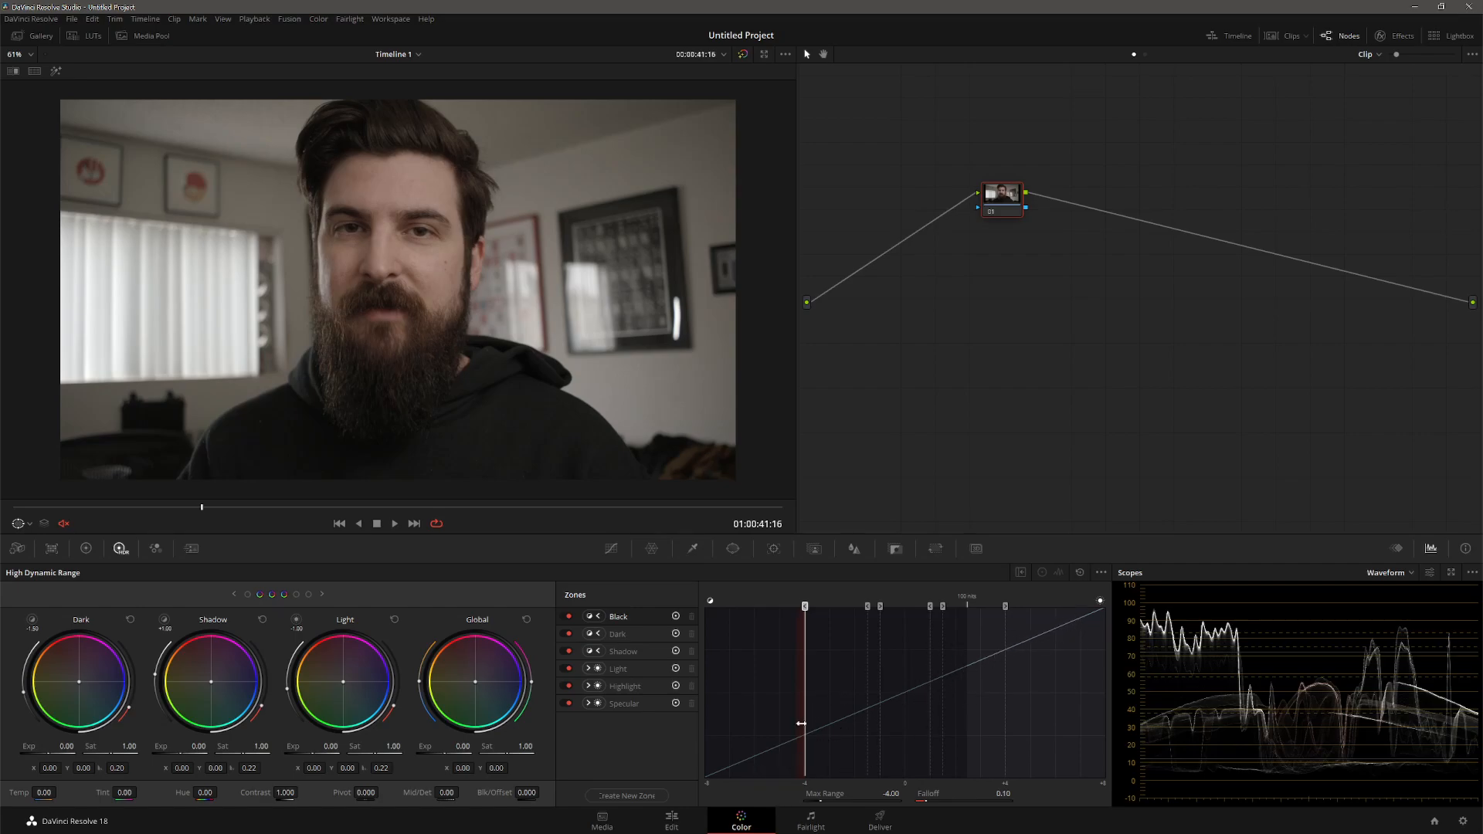
left_click(618, 549)
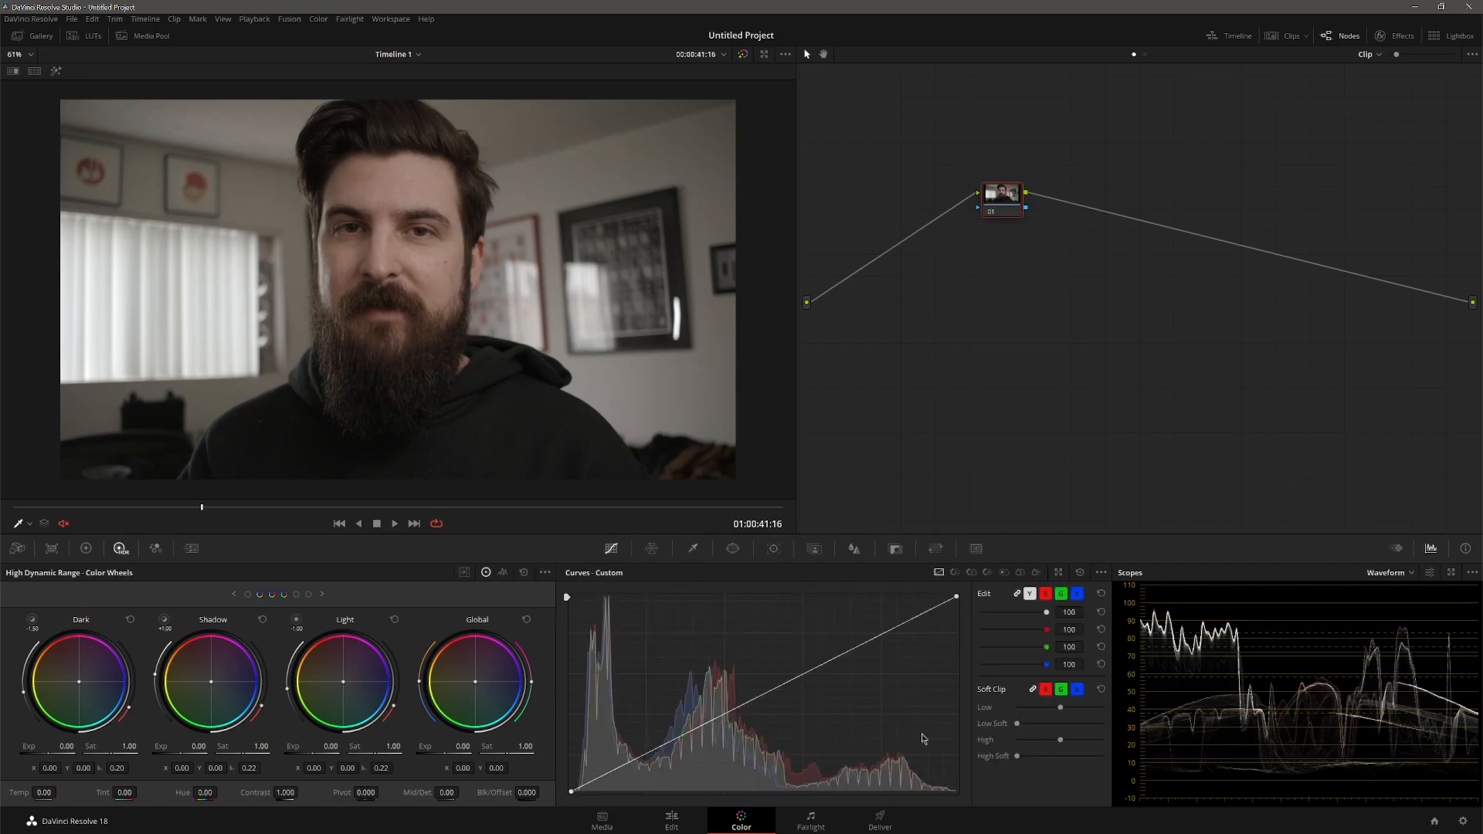
left_click(464, 572)
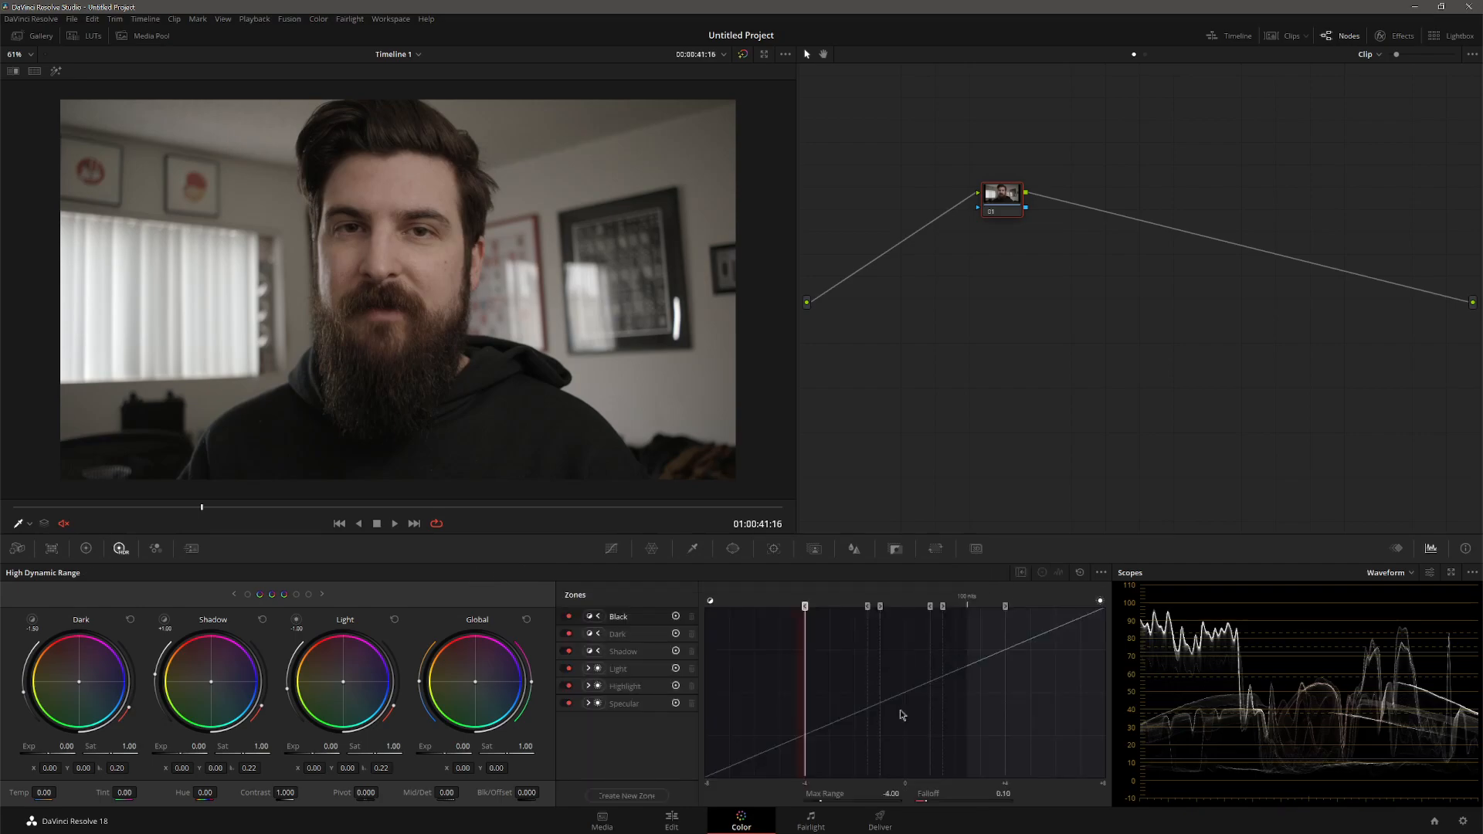
left_click(611, 548)
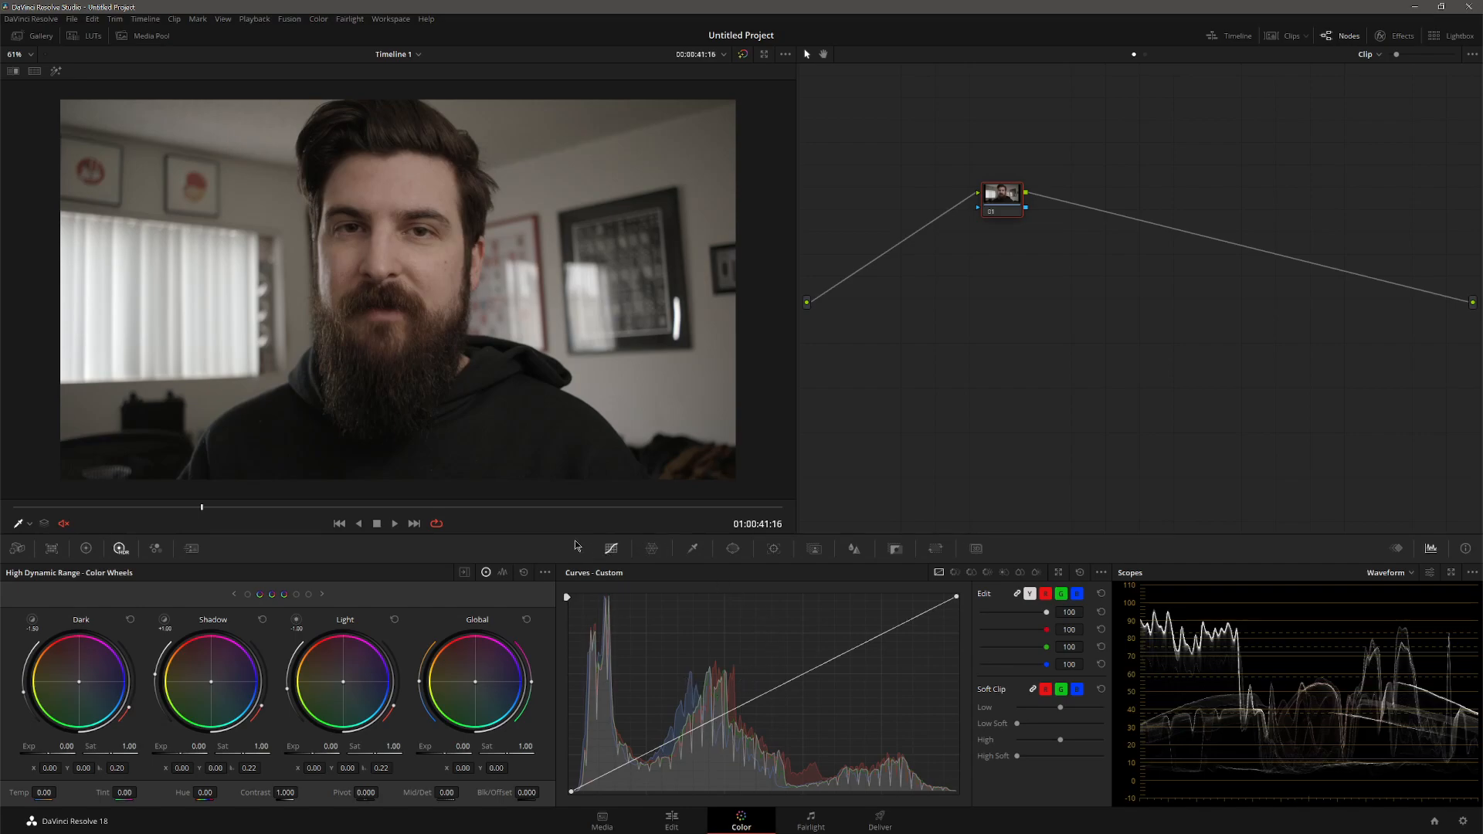
left_click(464, 573)
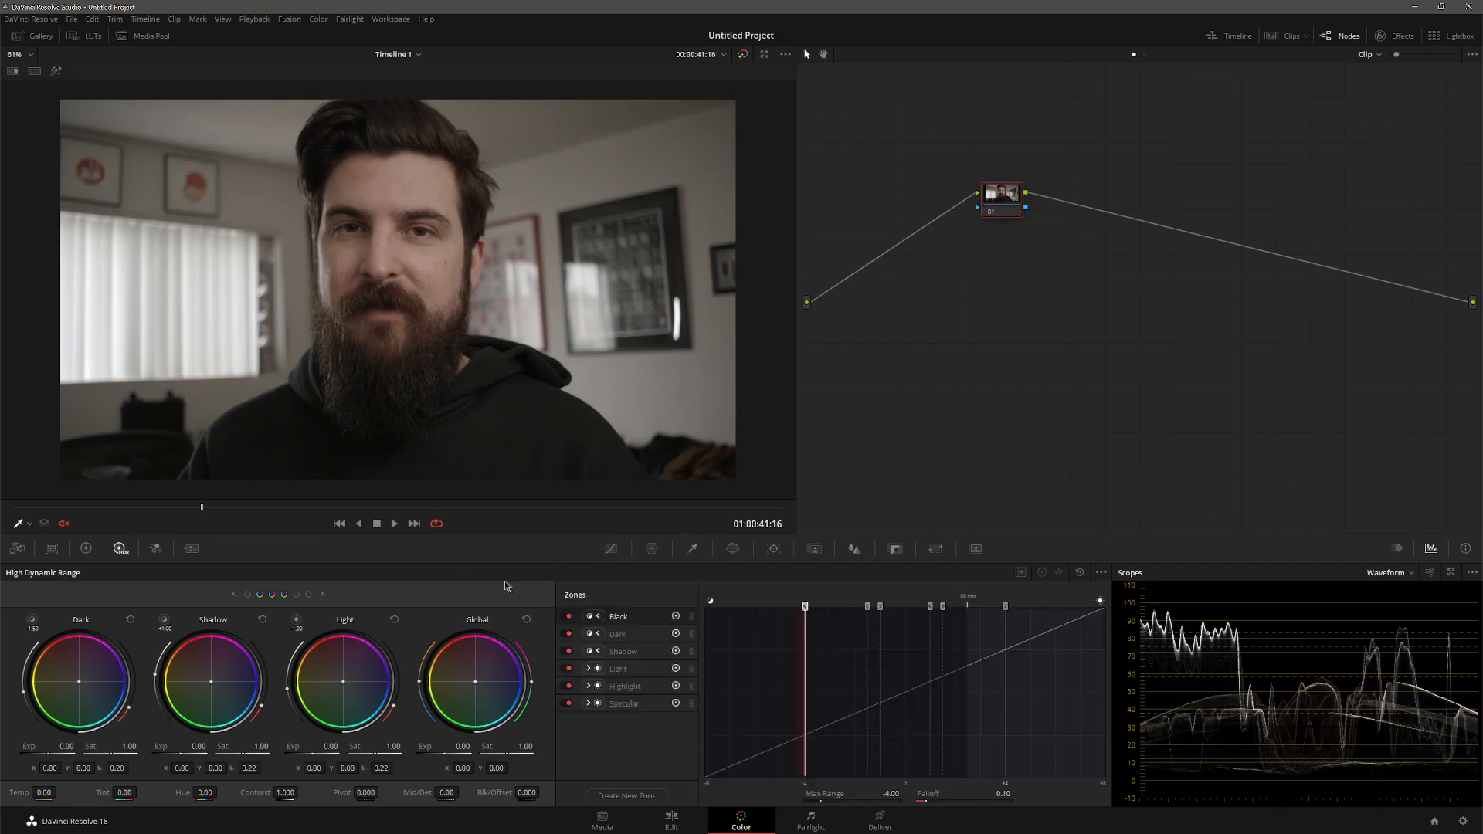
- Try shifting the HDR zone boundaries, with Black's max range at -4.05 and Light's min range at -0.31, and reset the zones
left_click(611, 548)
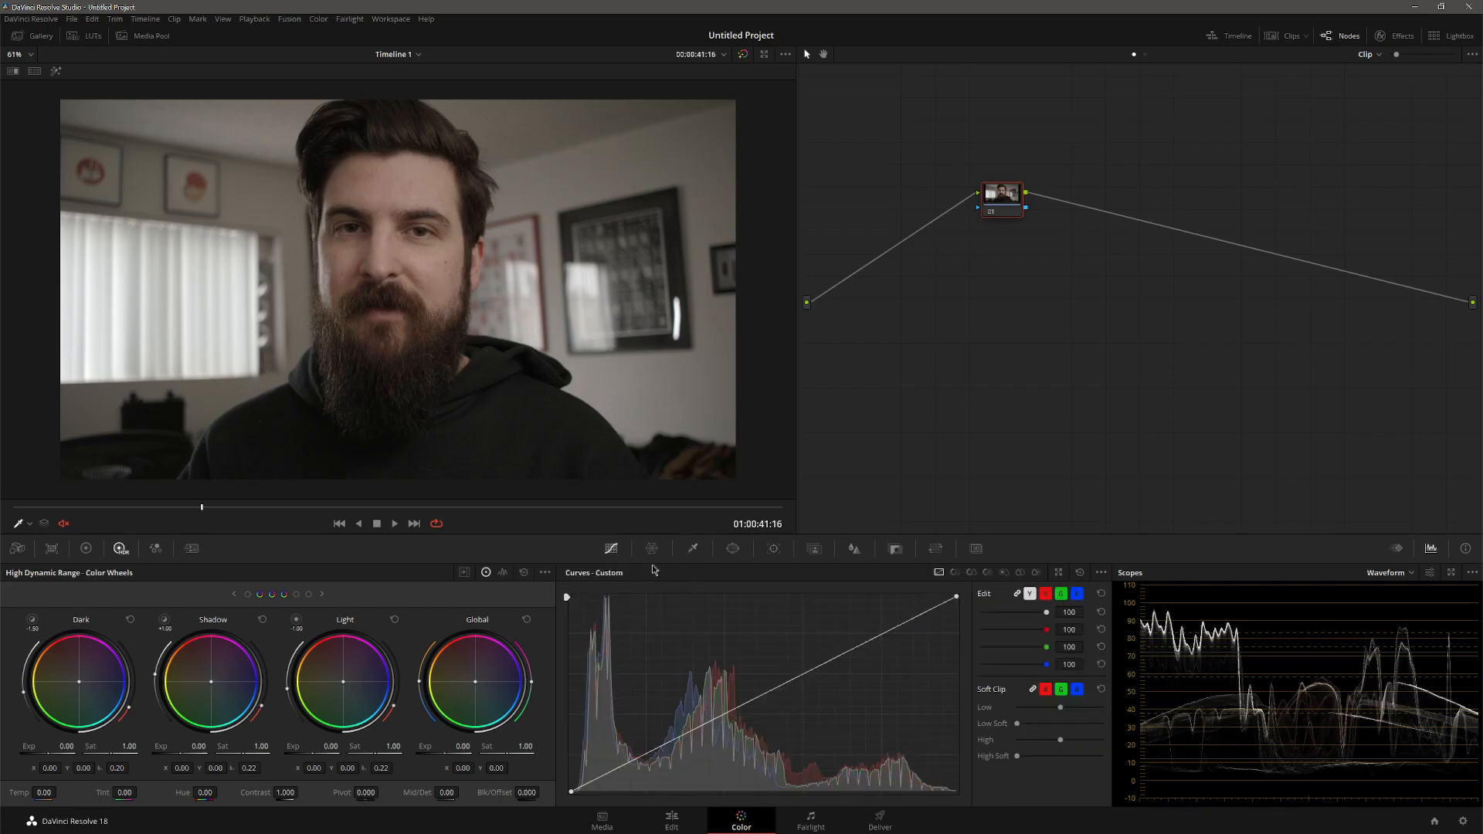
left_click(464, 573)
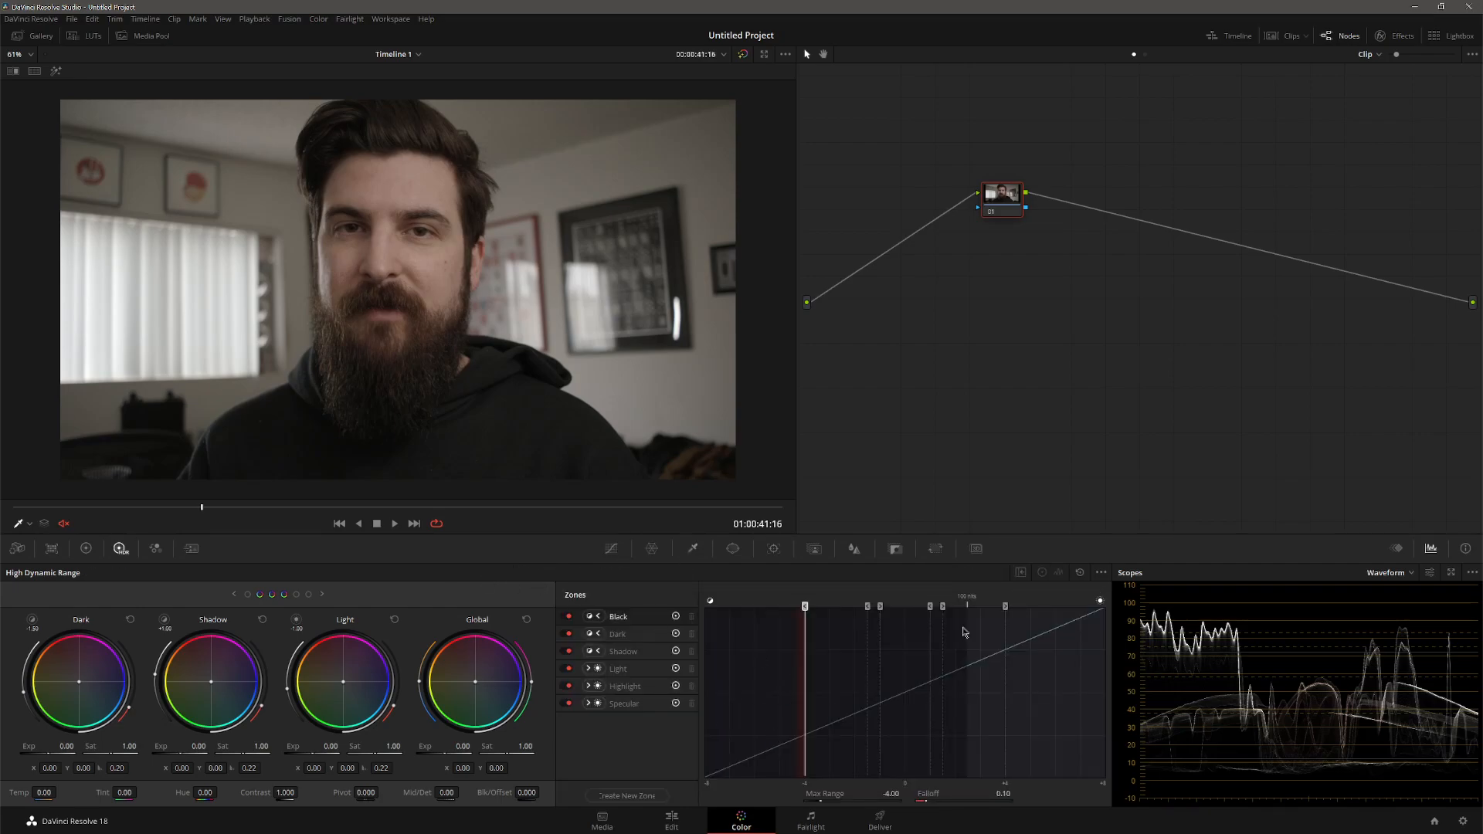
mouse_move(805, 607)
left_mouse_down()
mouse_move(773, 608)
mouse_move(819, 608)
mouse_move(769, 609)
mouse_move(803, 609)
left_mouse_up()
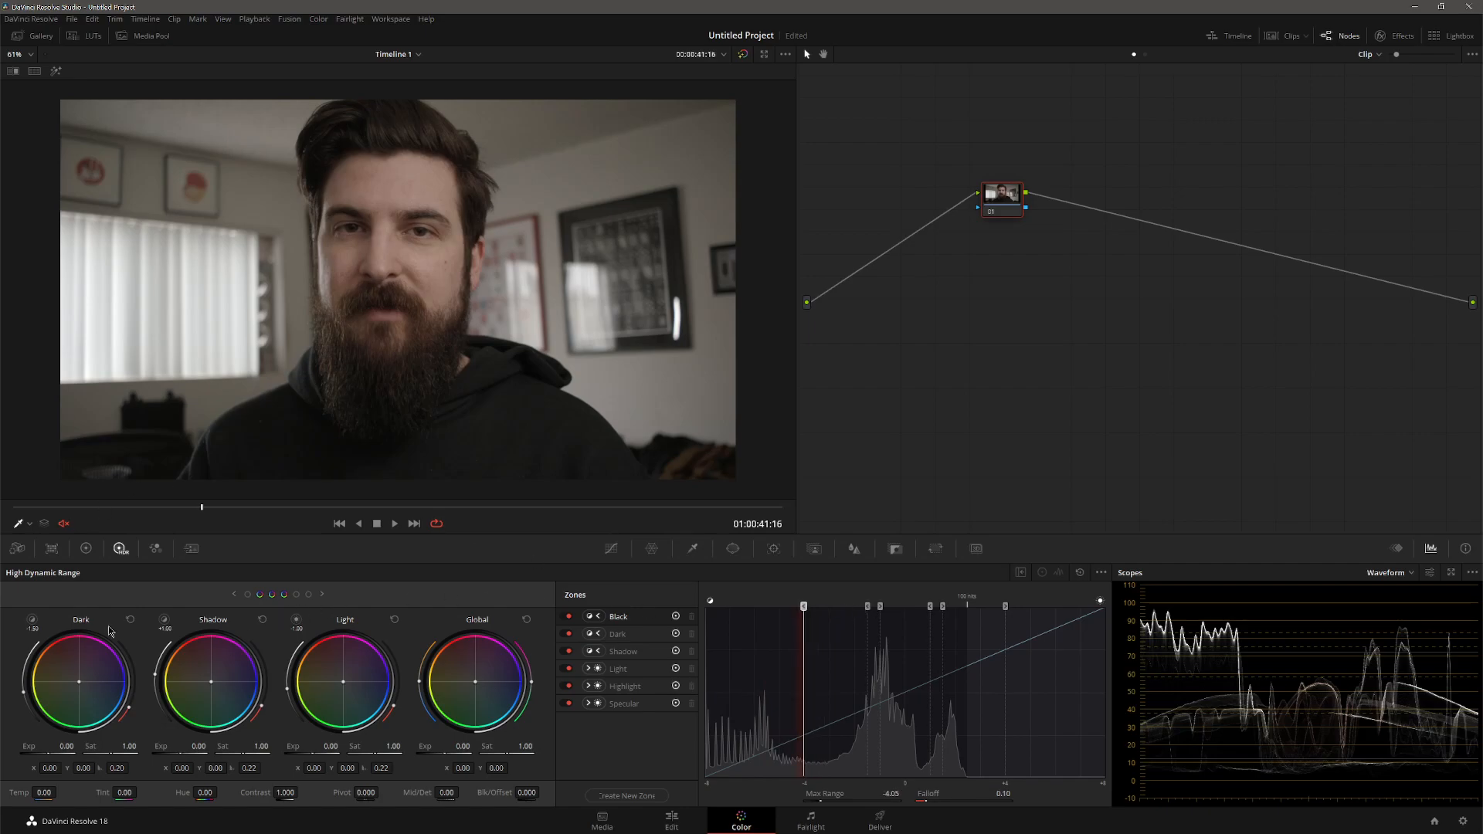
mouse_move(868, 606)
left_mouse_down()
mouse_move(842, 607)
mouse_move(915, 608)
mouse_move(885, 607)
left_mouse_up()
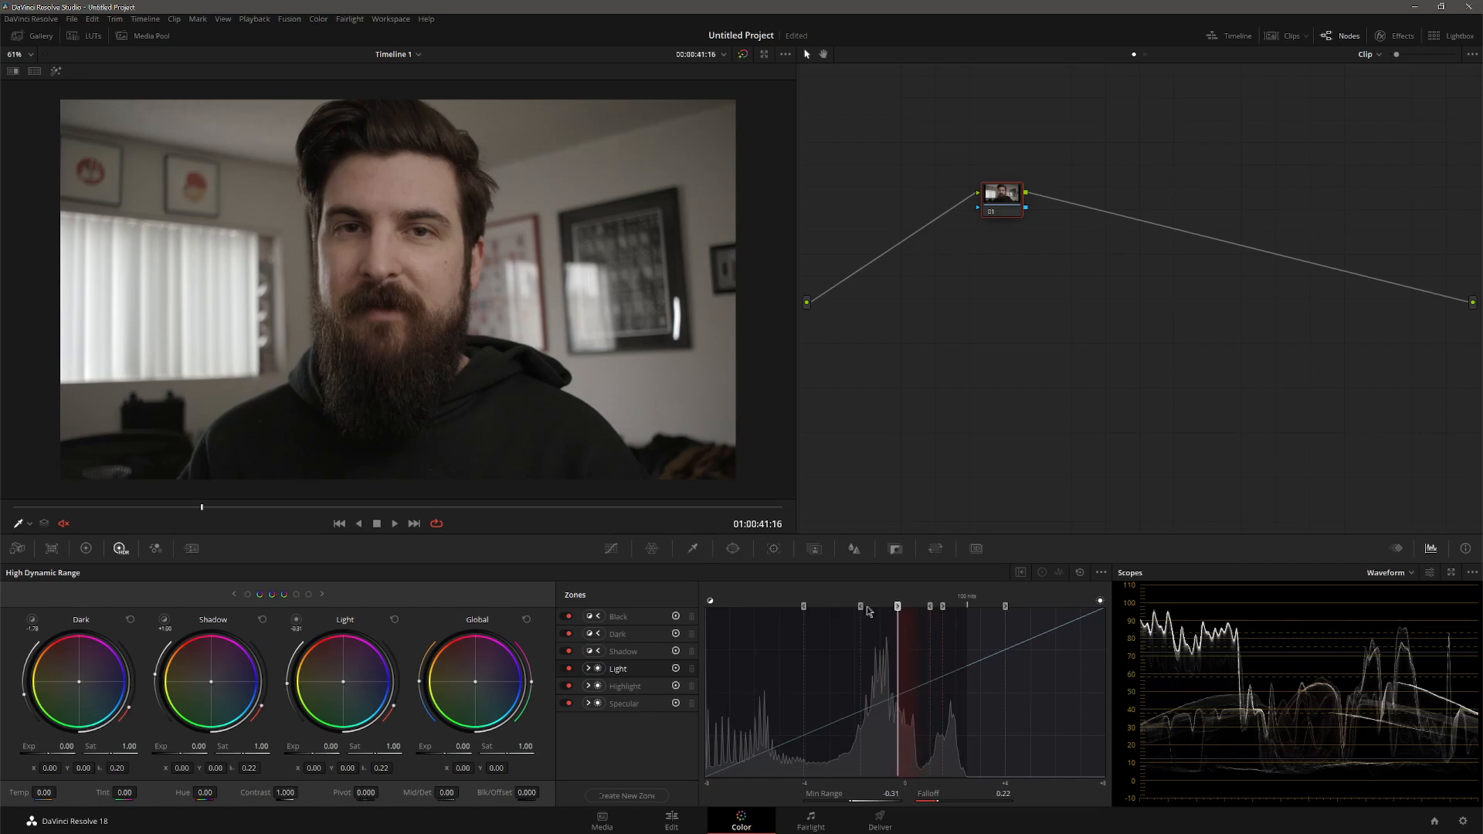
left_click(1081, 573)
- Tint the HDR Dark zone a subtle teal and try a tint on the Shadow zone, resetting the Shadow wheel
left_click_drag(77, 683, 124, 676)
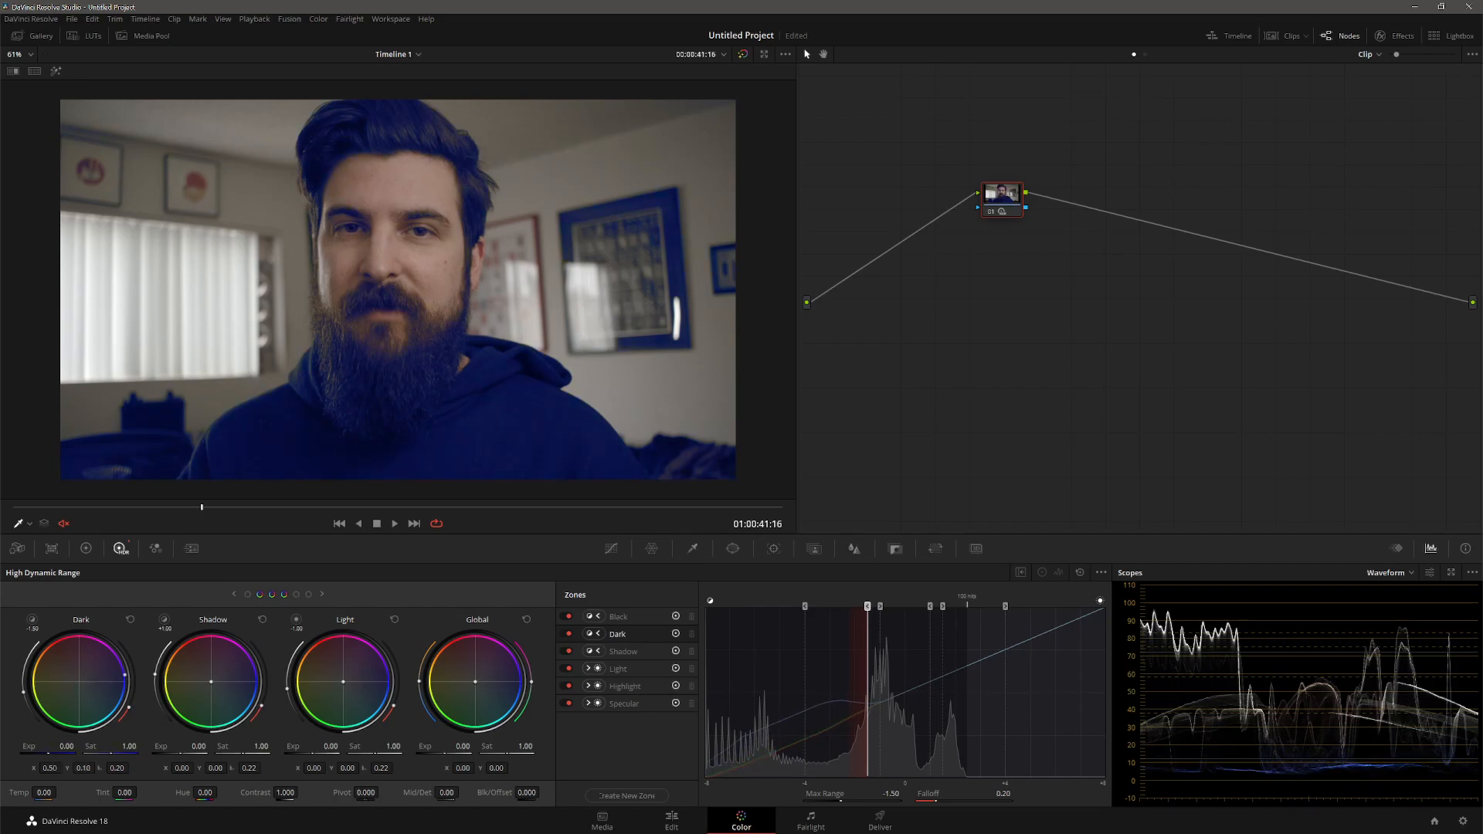
left_click_drag(102, 678, 81, 685)
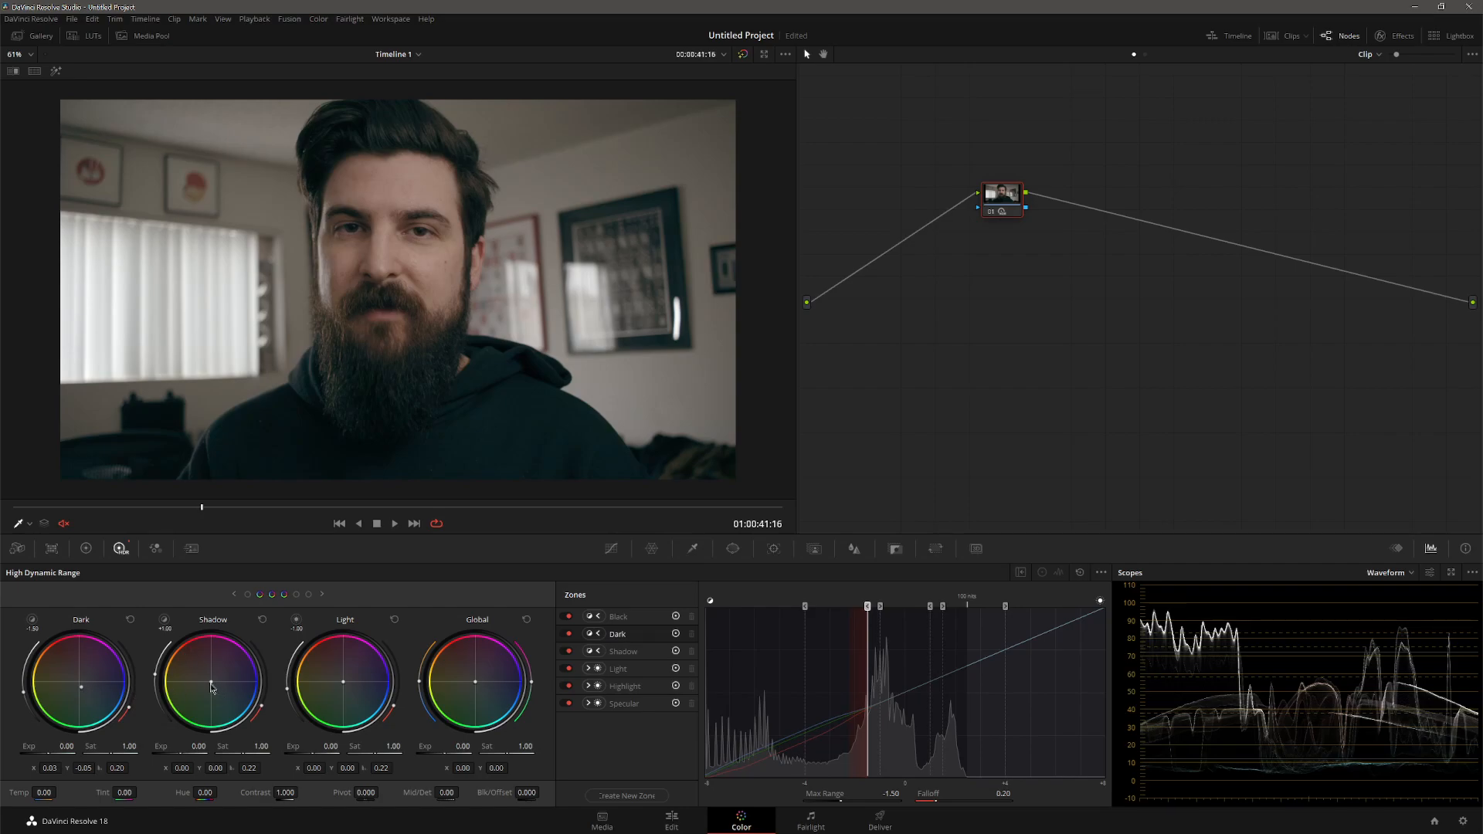
left_click_drag(212, 687, 227, 674)
left_click(263, 620)
- Reset a first tint attempt on the HDR Light zone and give the zone a slight warm tint instead
left_click(345, 686)
left_click_drag(344, 685, 348, 688)
left_click(394, 619)
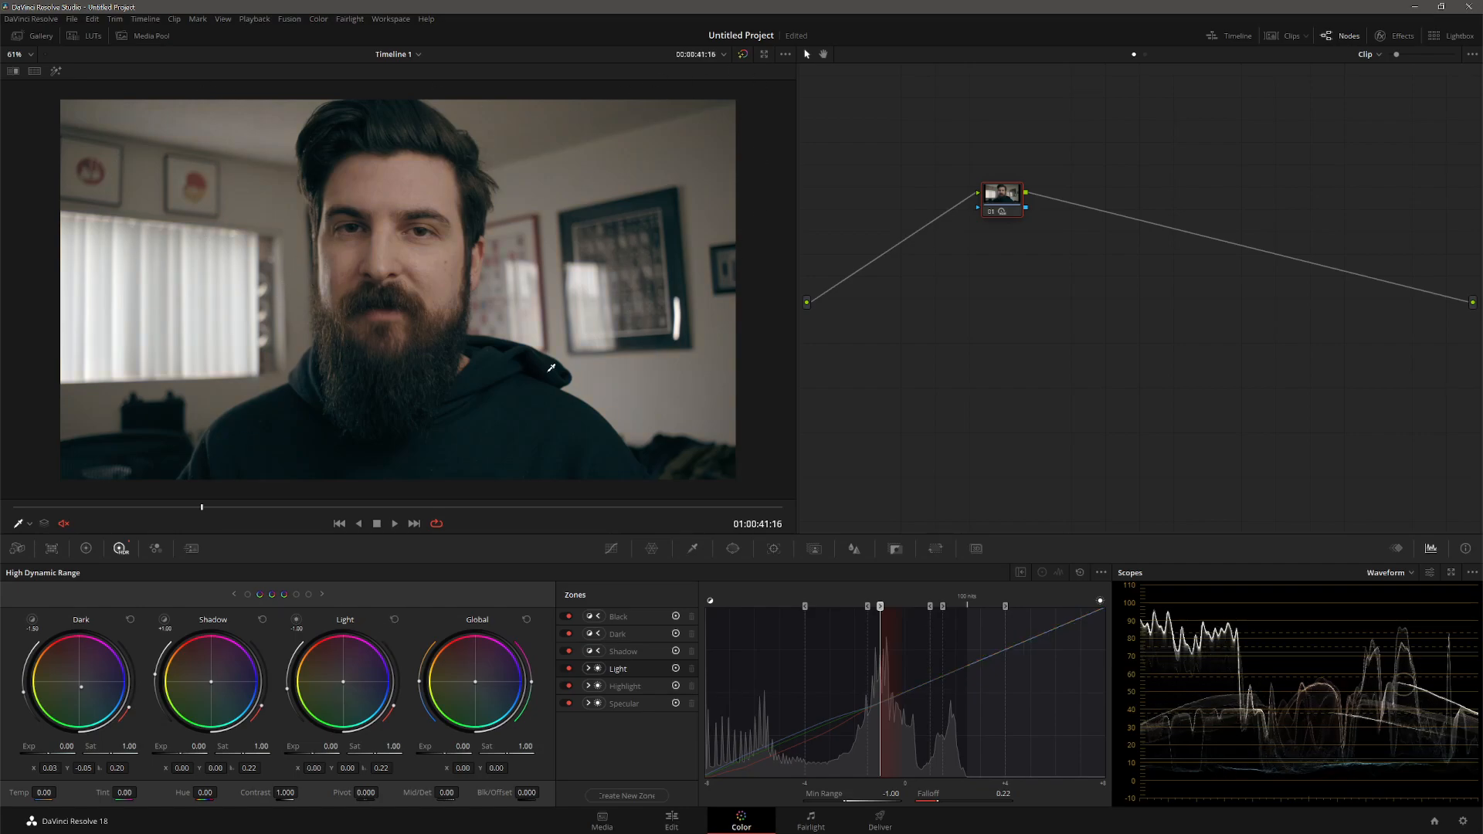
left_click_drag(342, 685, 340, 685)
- Add a serial node after the graded node and another before it, spacing the new first node away from the others
key("alt+s")
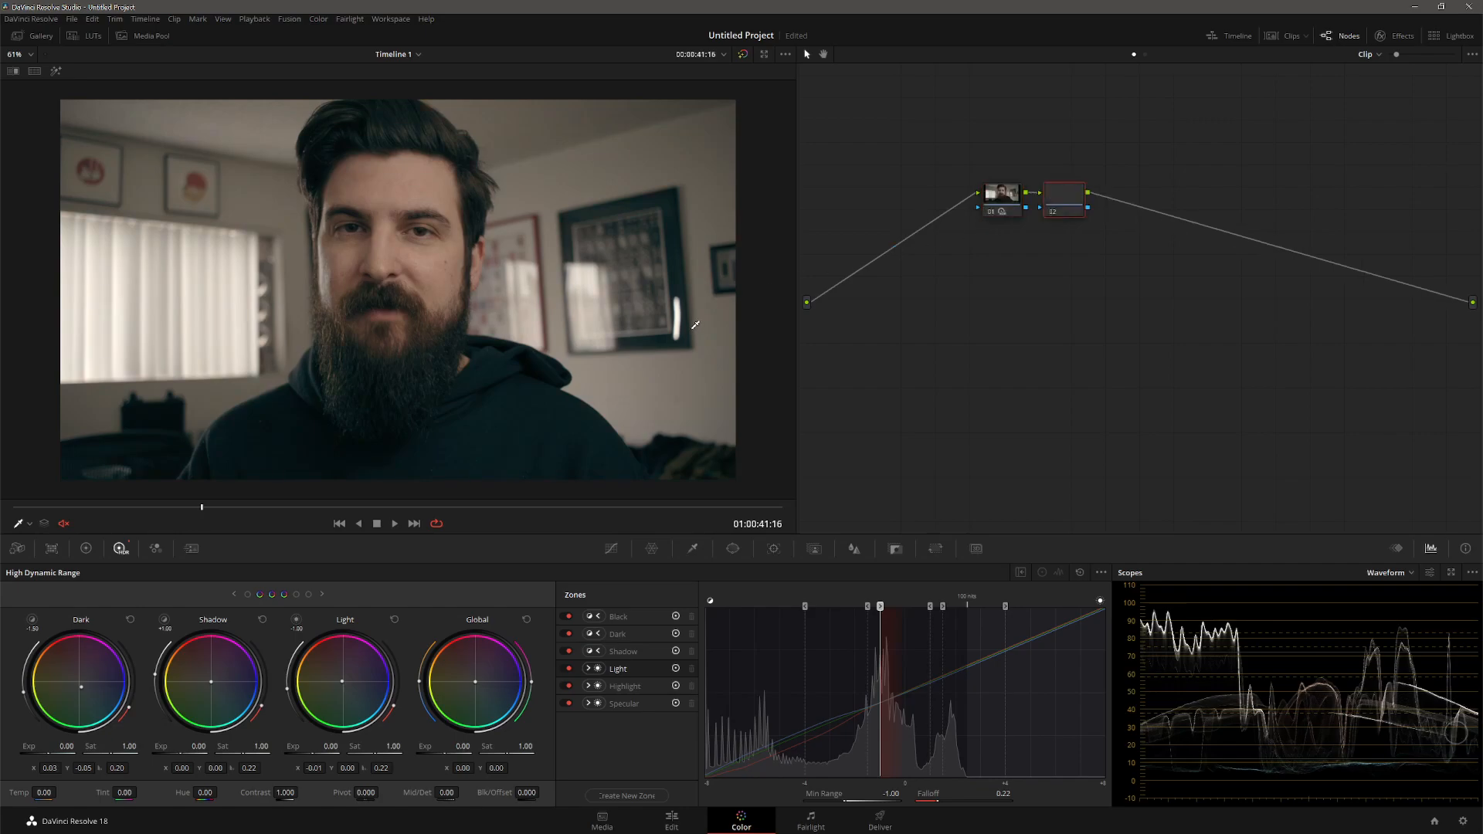
left_click(1008, 197)
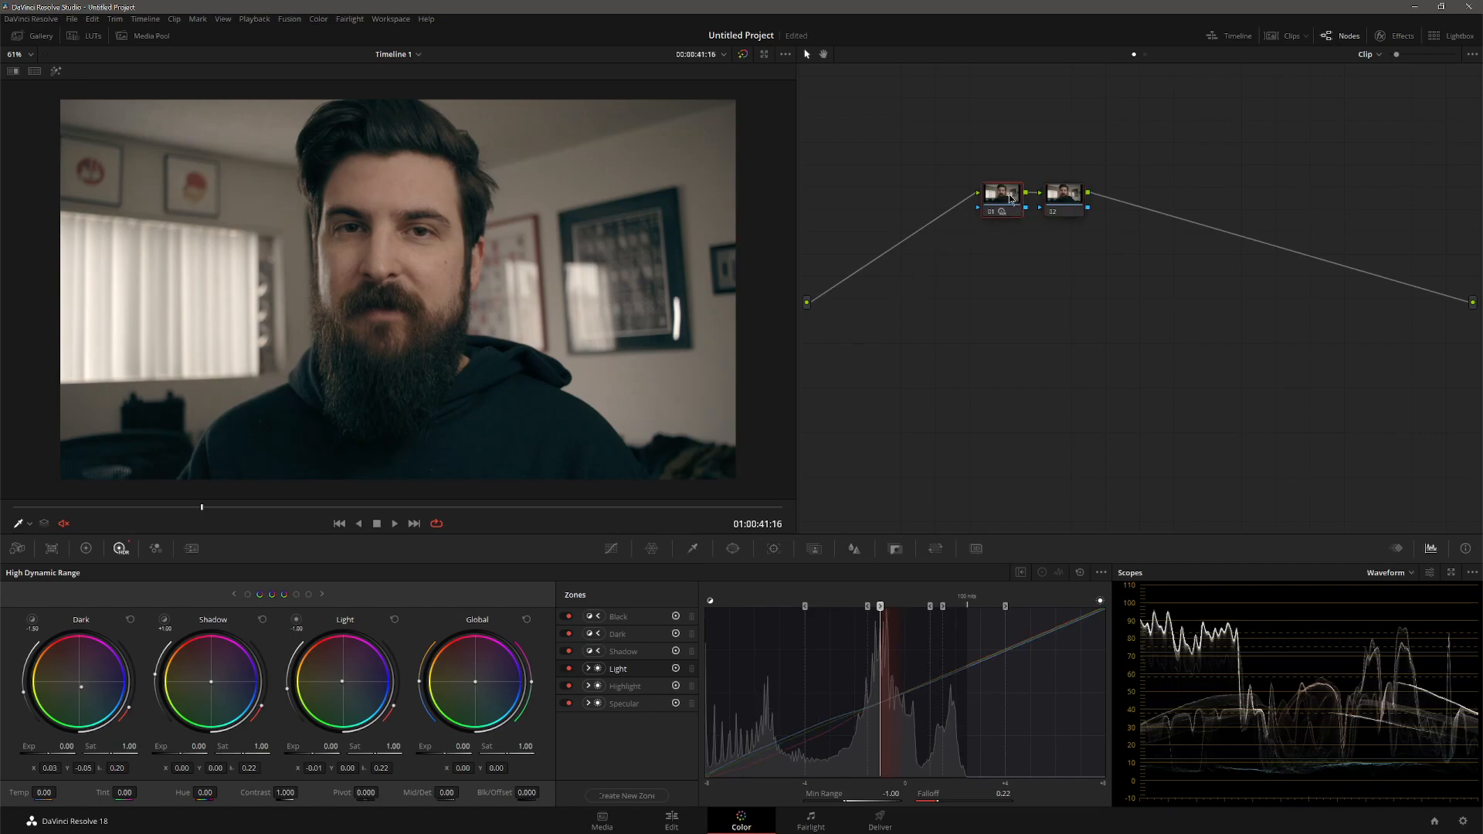
key("shift+s")
left_click_drag(983, 244, 890, 216)
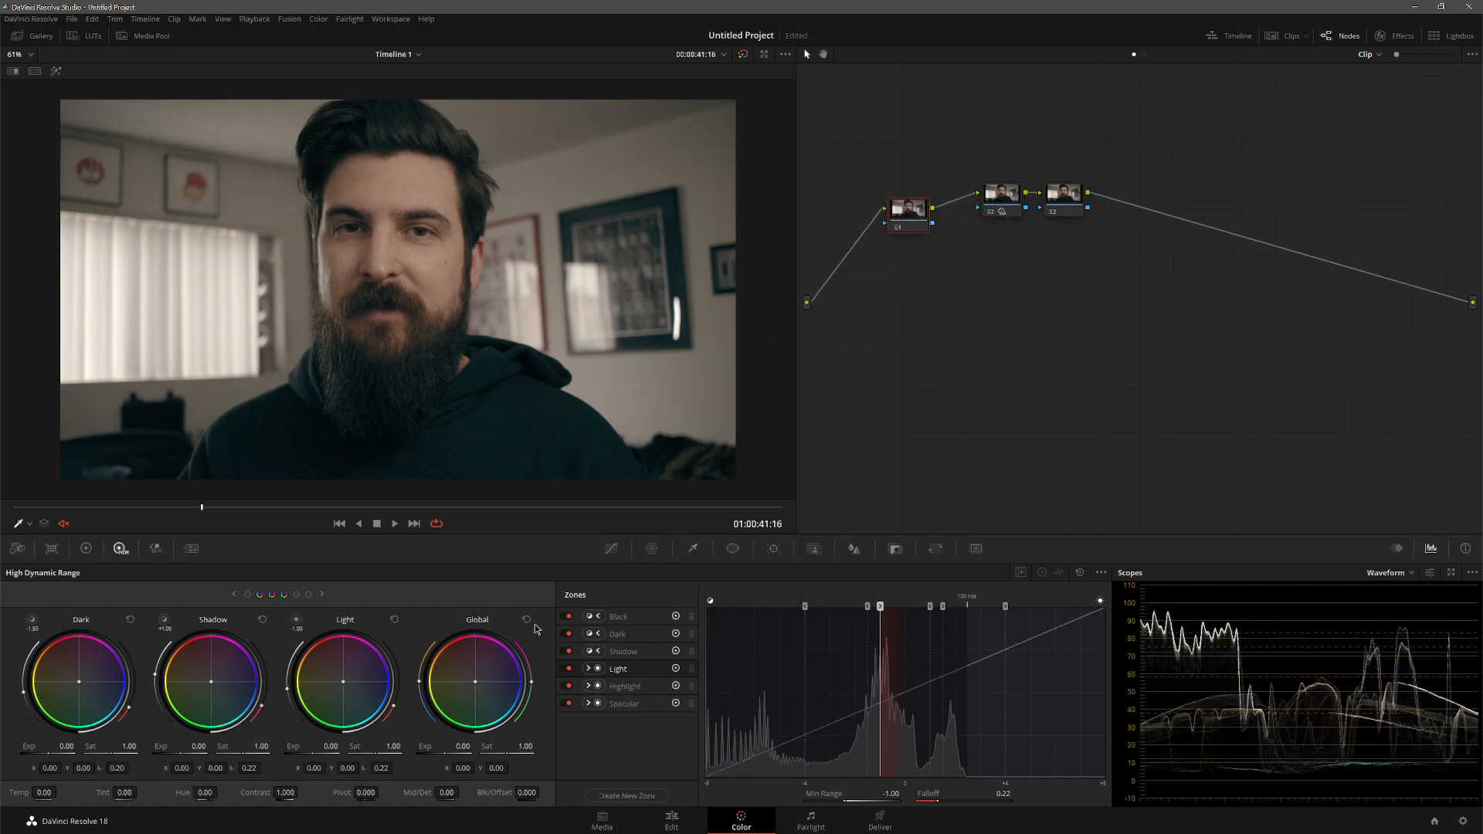
- Try the first node's HDR contrast at about 1.07 and at 0, and return it to 1
left_click_drag(285, 792, 284, 783)
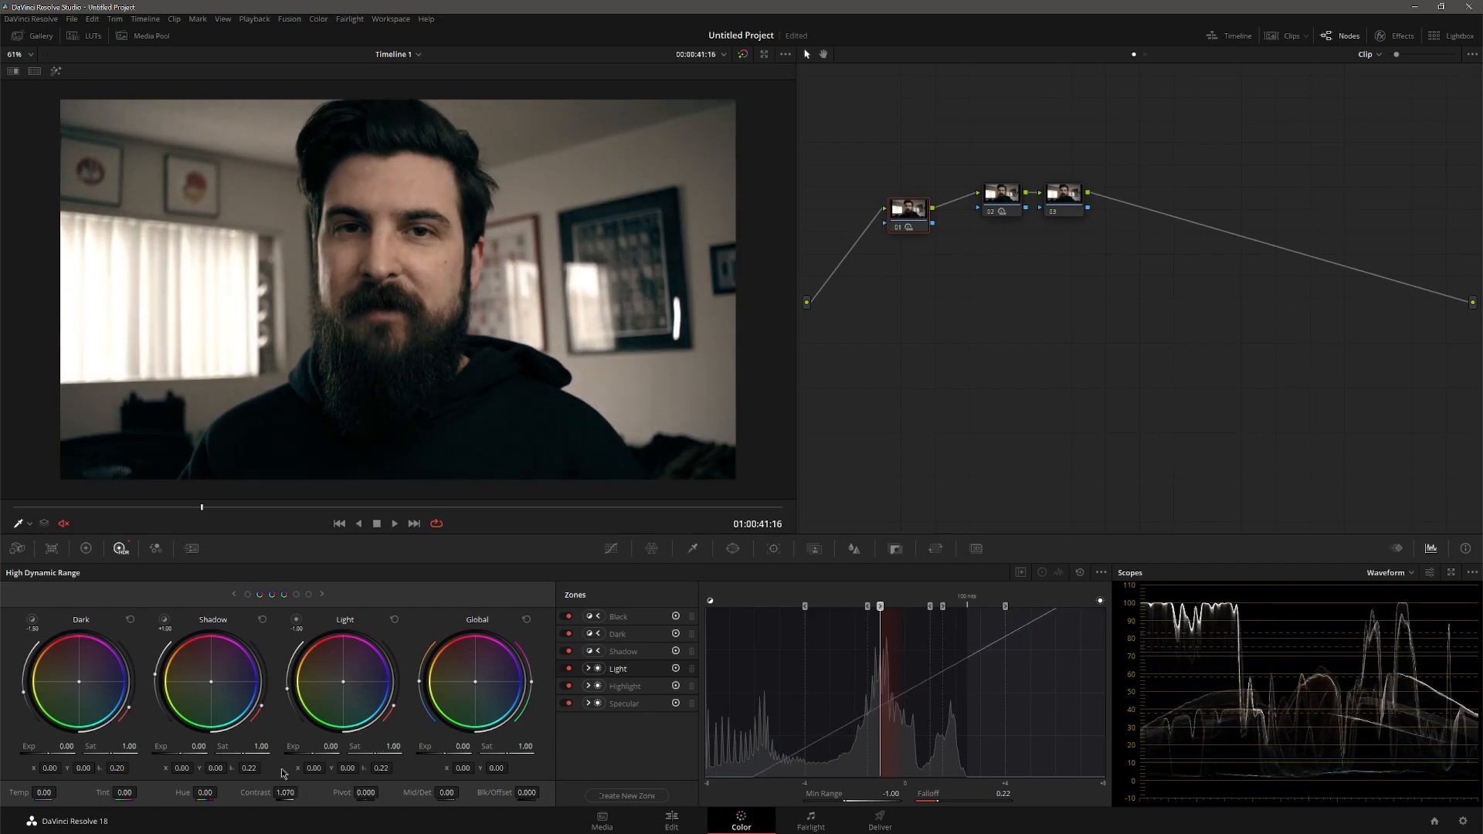
left_click(290, 792)
type("0")
key("Return")
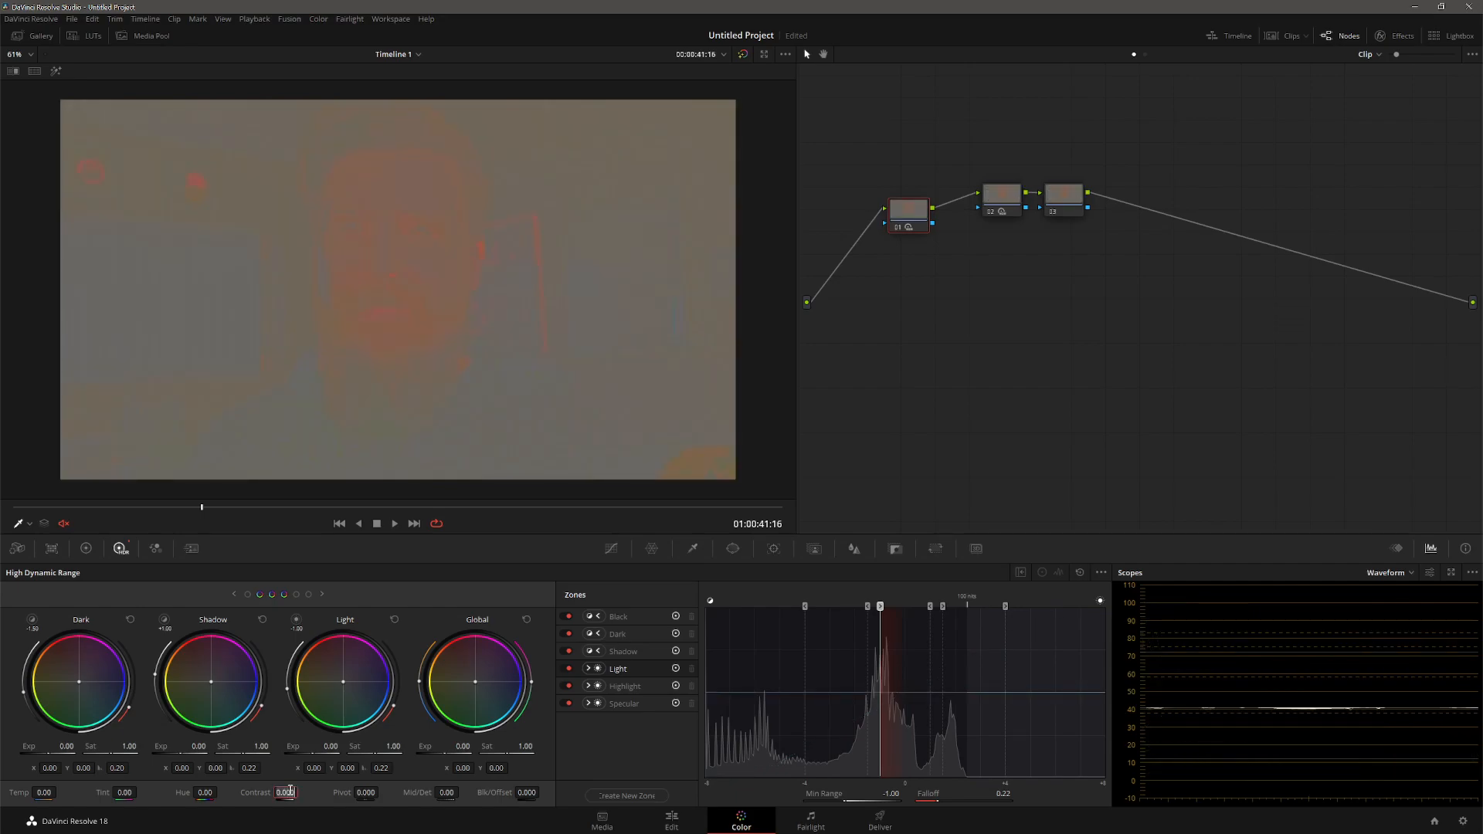
type("1")
key("Return")
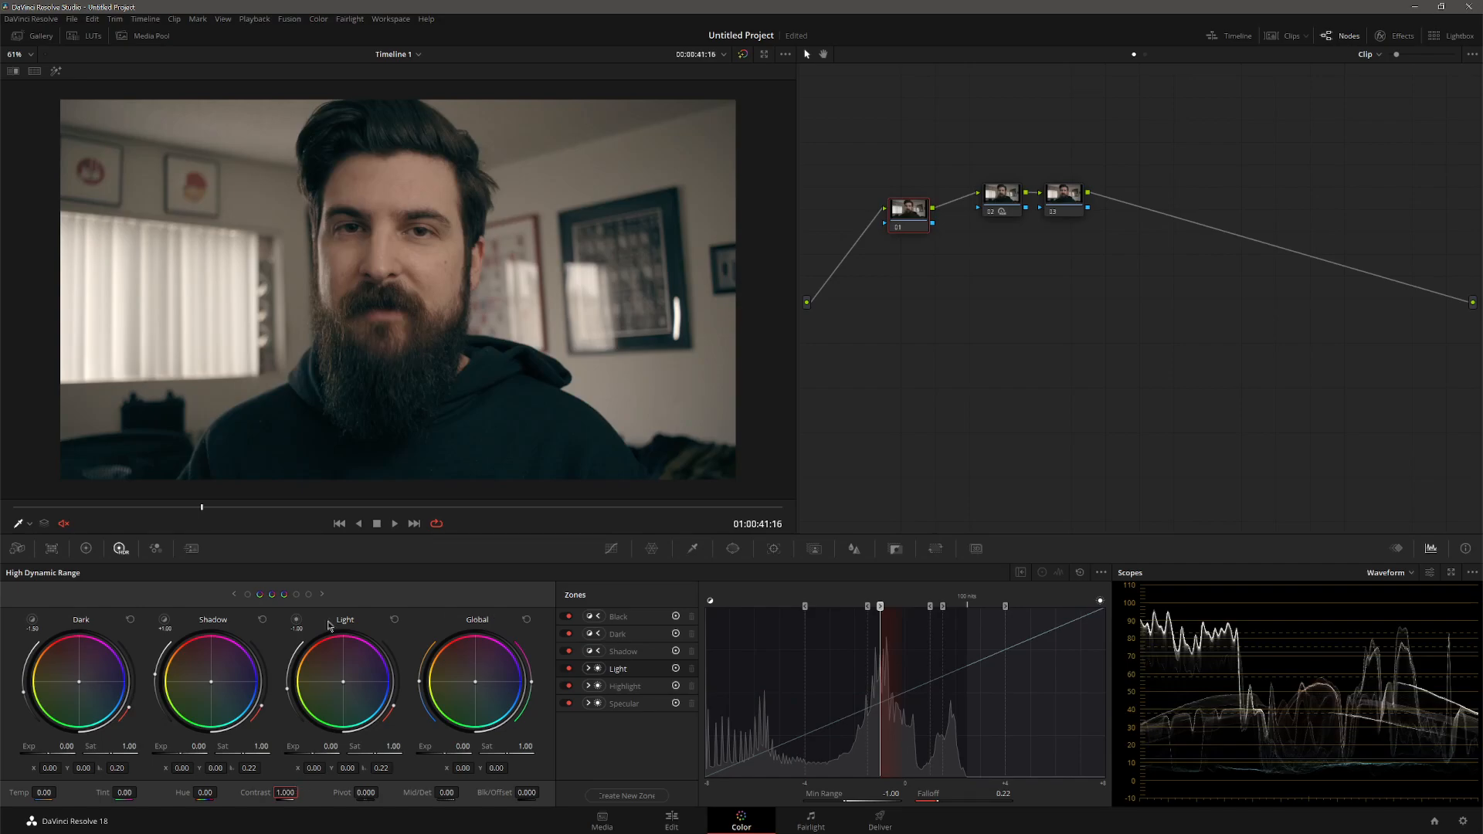
- Raise the Primaries contrast to 1.162 and place a shrunken floating scopes window beside the subject's image
left_click(84, 554)
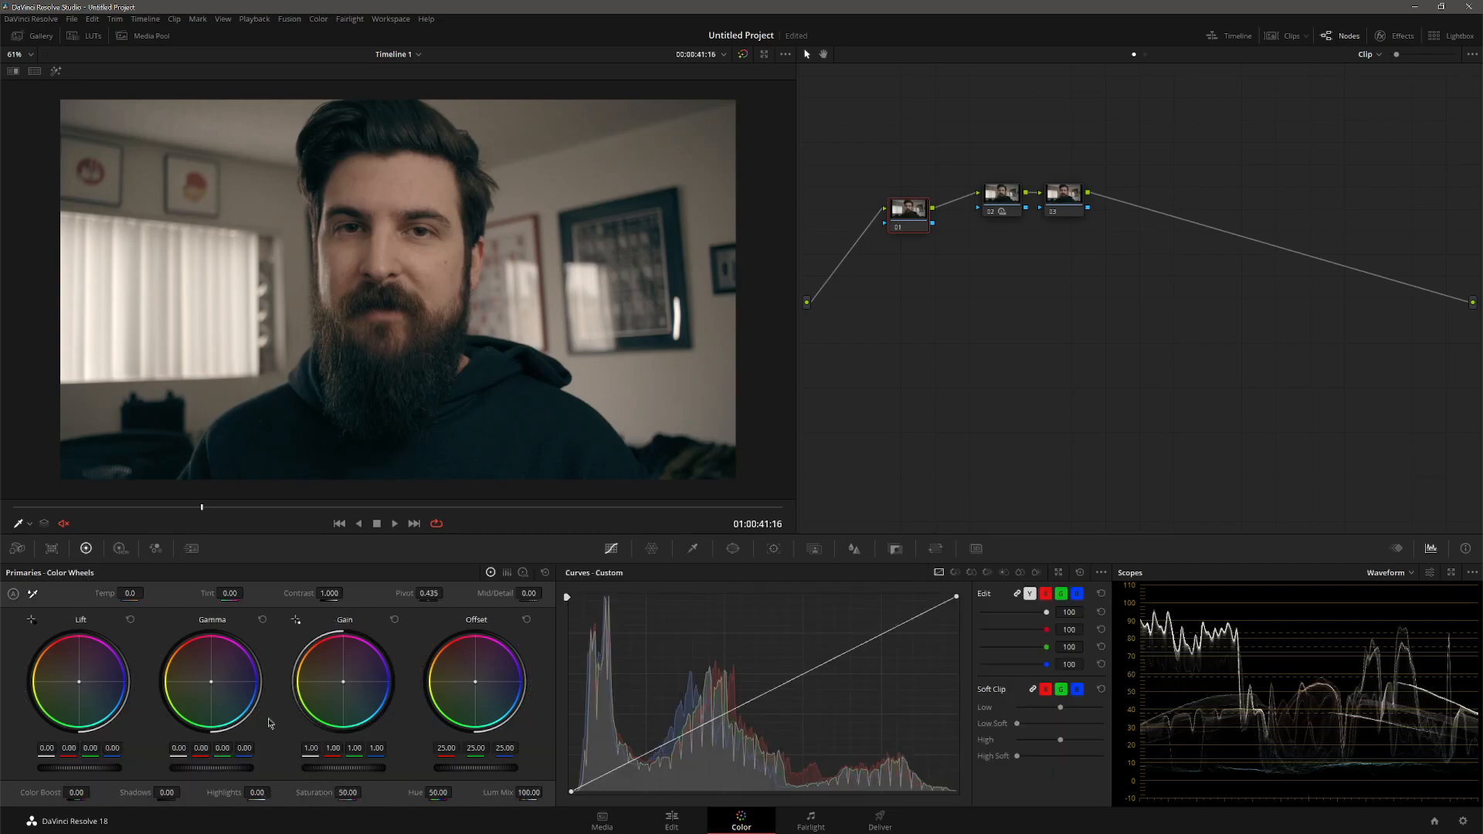
left_click_drag(329, 593, 340, 593)
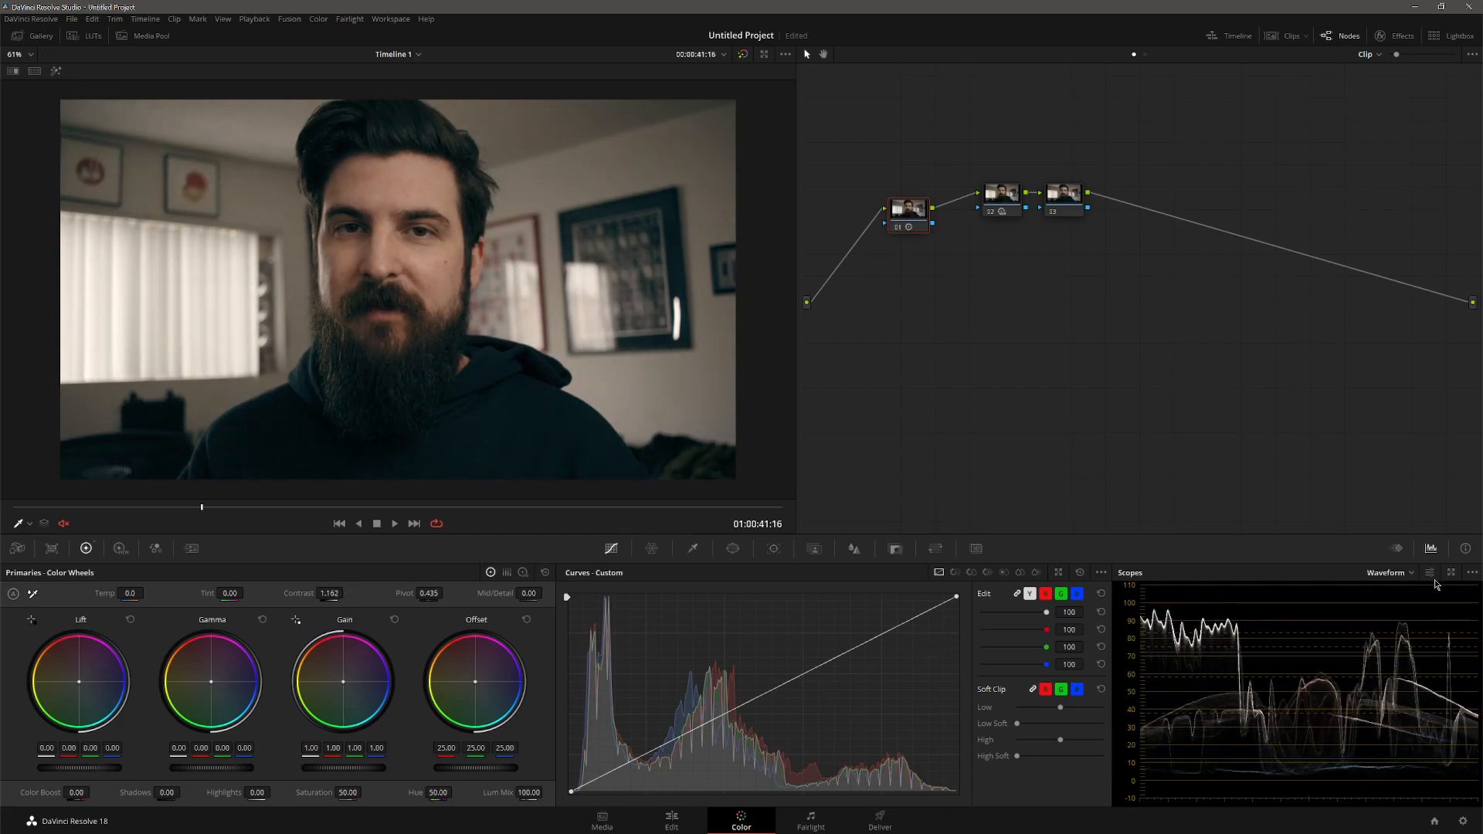
left_click(1450, 572)
left_click_drag(903, 184, 877, 115)
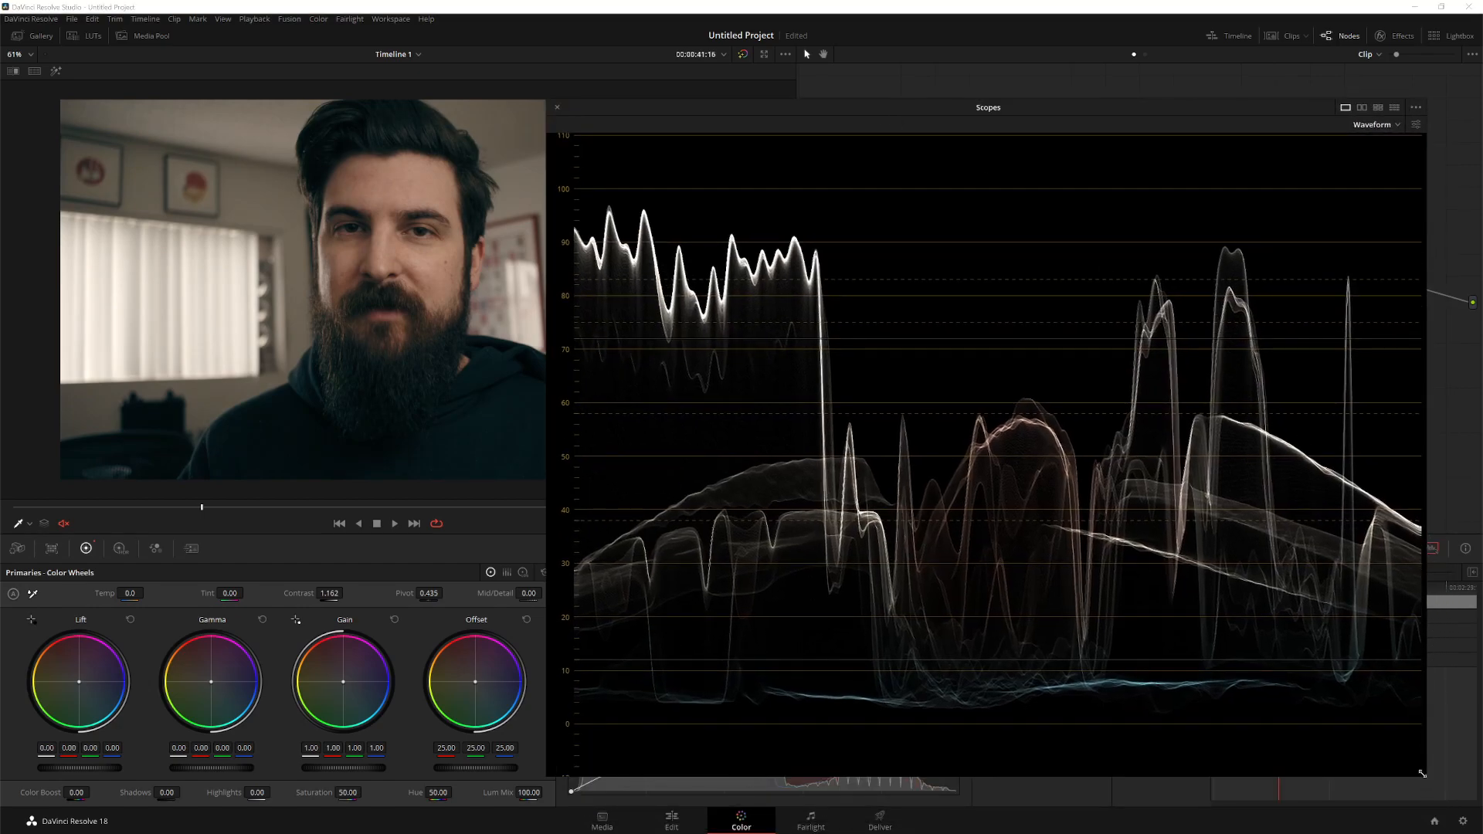
left_click_drag(1422, 773, 1089, 523)
left_click_drag(787, 115, 963, 111)
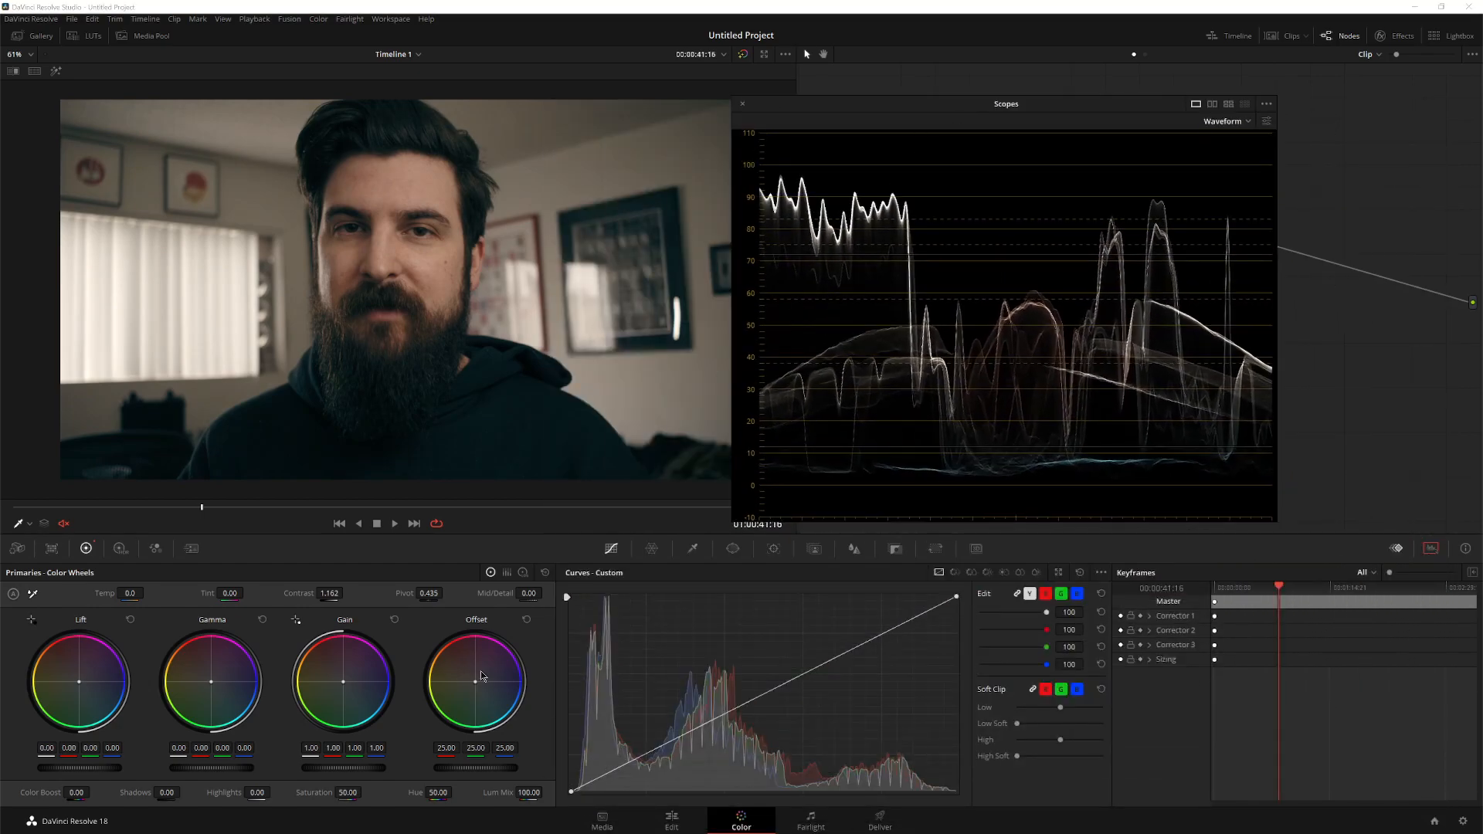
- Try the Primaries contrast at 1.484 and 1.096 against the waveform, and reset the Primaries wheels
left_click_drag(327, 593, 360, 592)
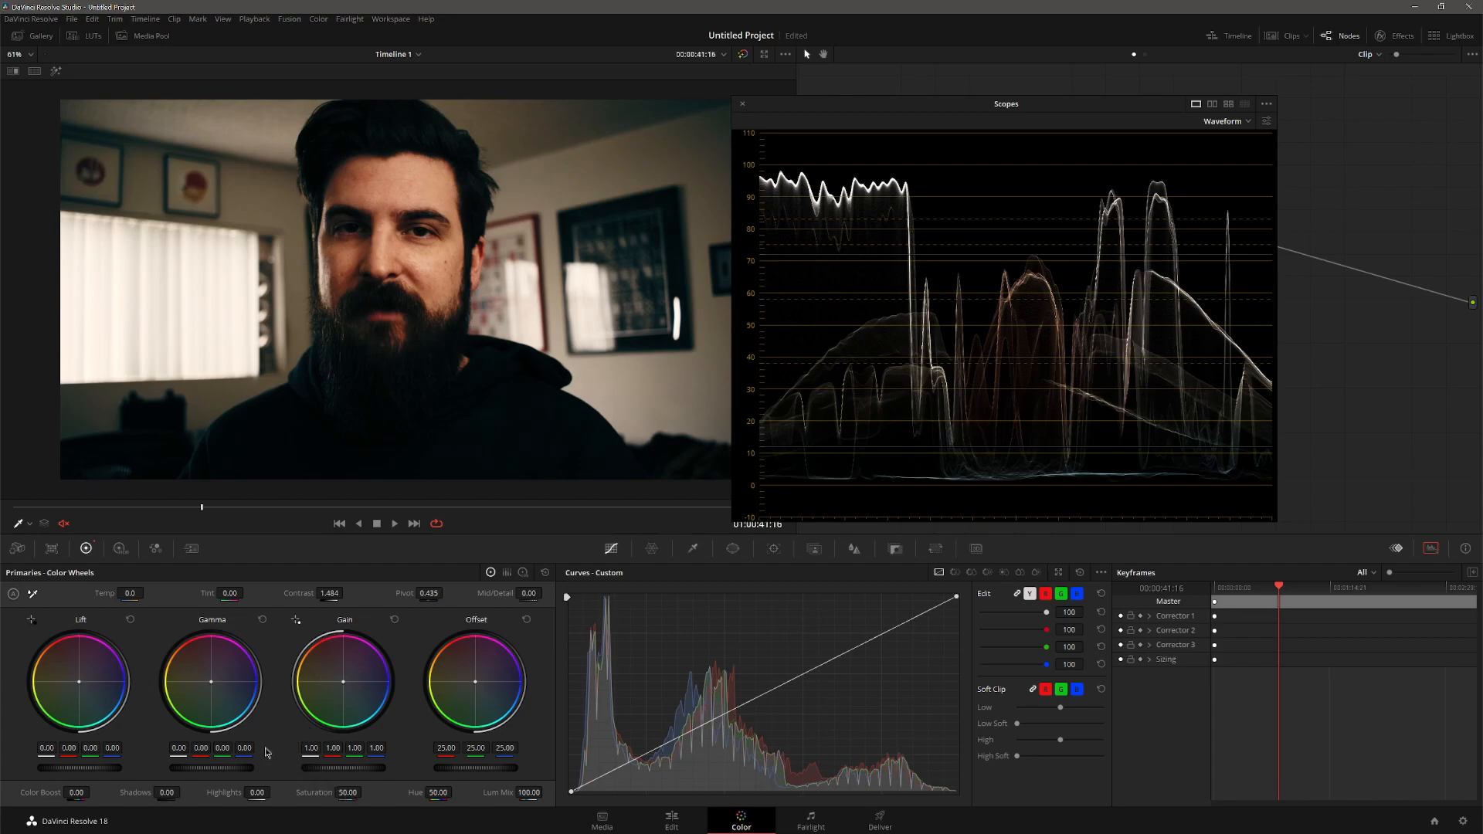
left_click_drag(329, 593, 298, 593)
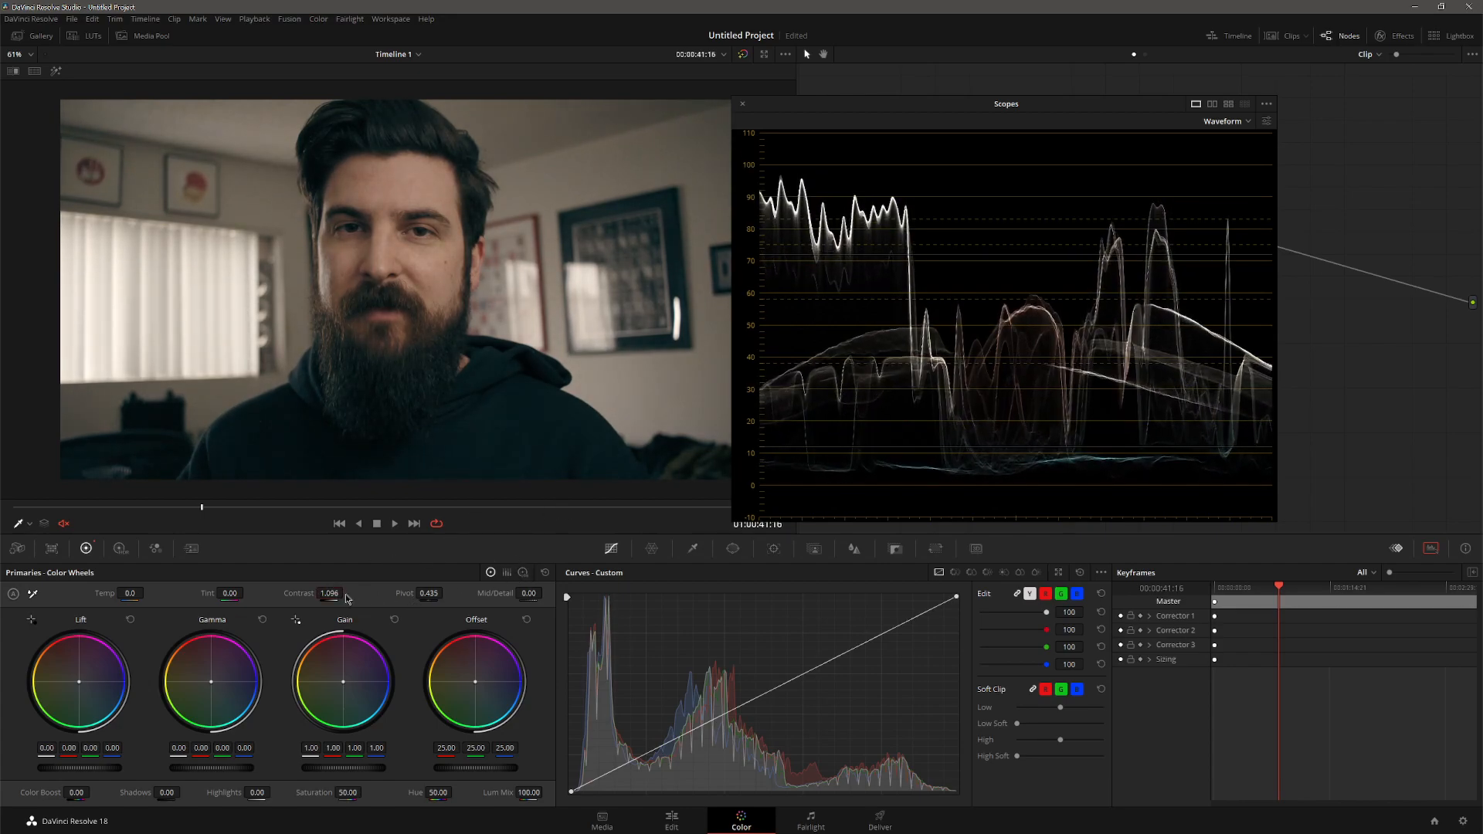
left_click(544, 572)
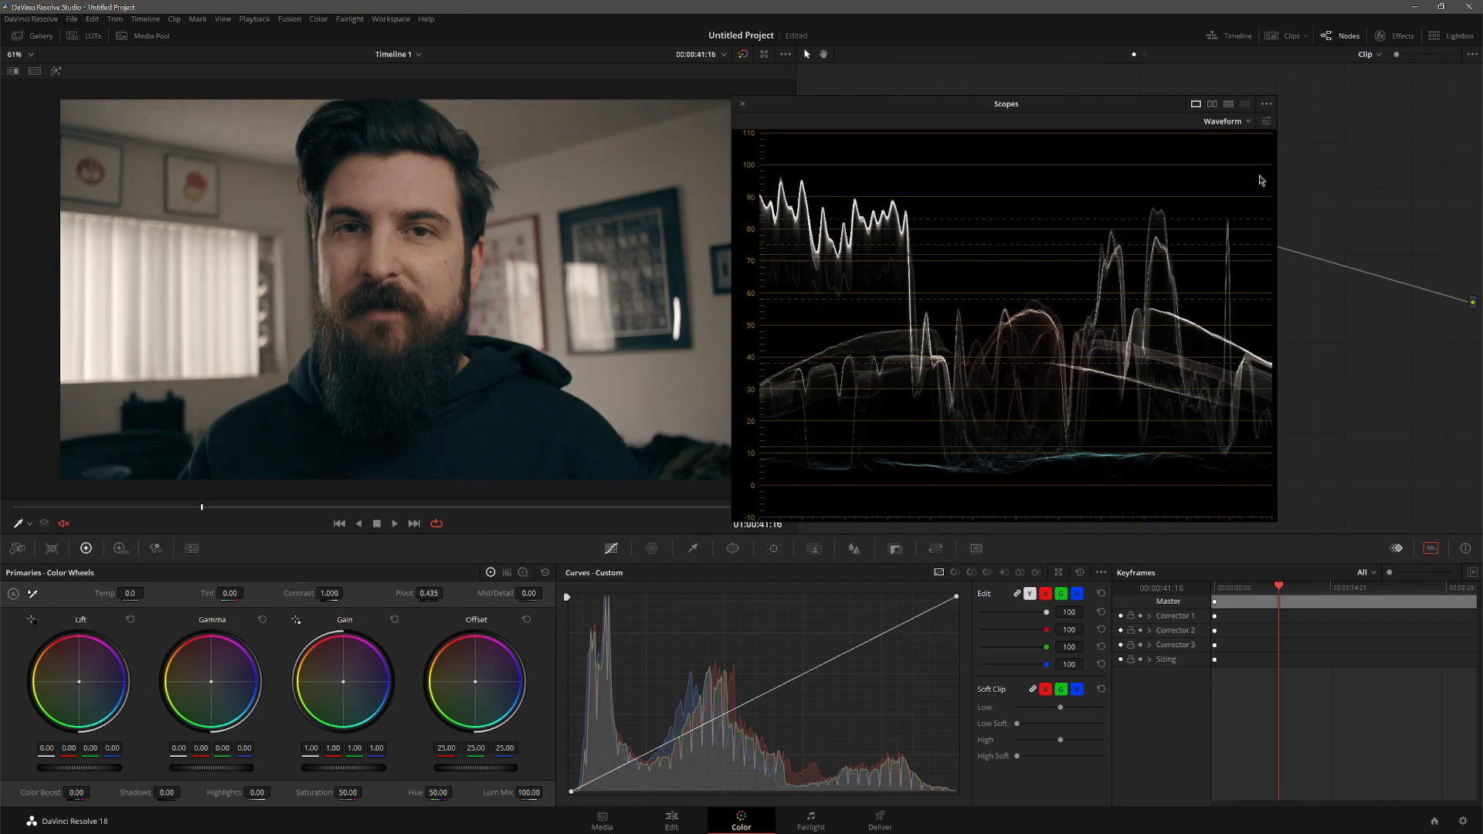
- Try an HDR contrast of 0.936 with a pivot of -3.090, and reset the pivot
left_click(120, 548)
mouse_move(285, 792)
left_mouse_down()
mouse_move(347, 792)
mouse_move(271, 793)
mouse_move(301, 792)
left_mouse_up()
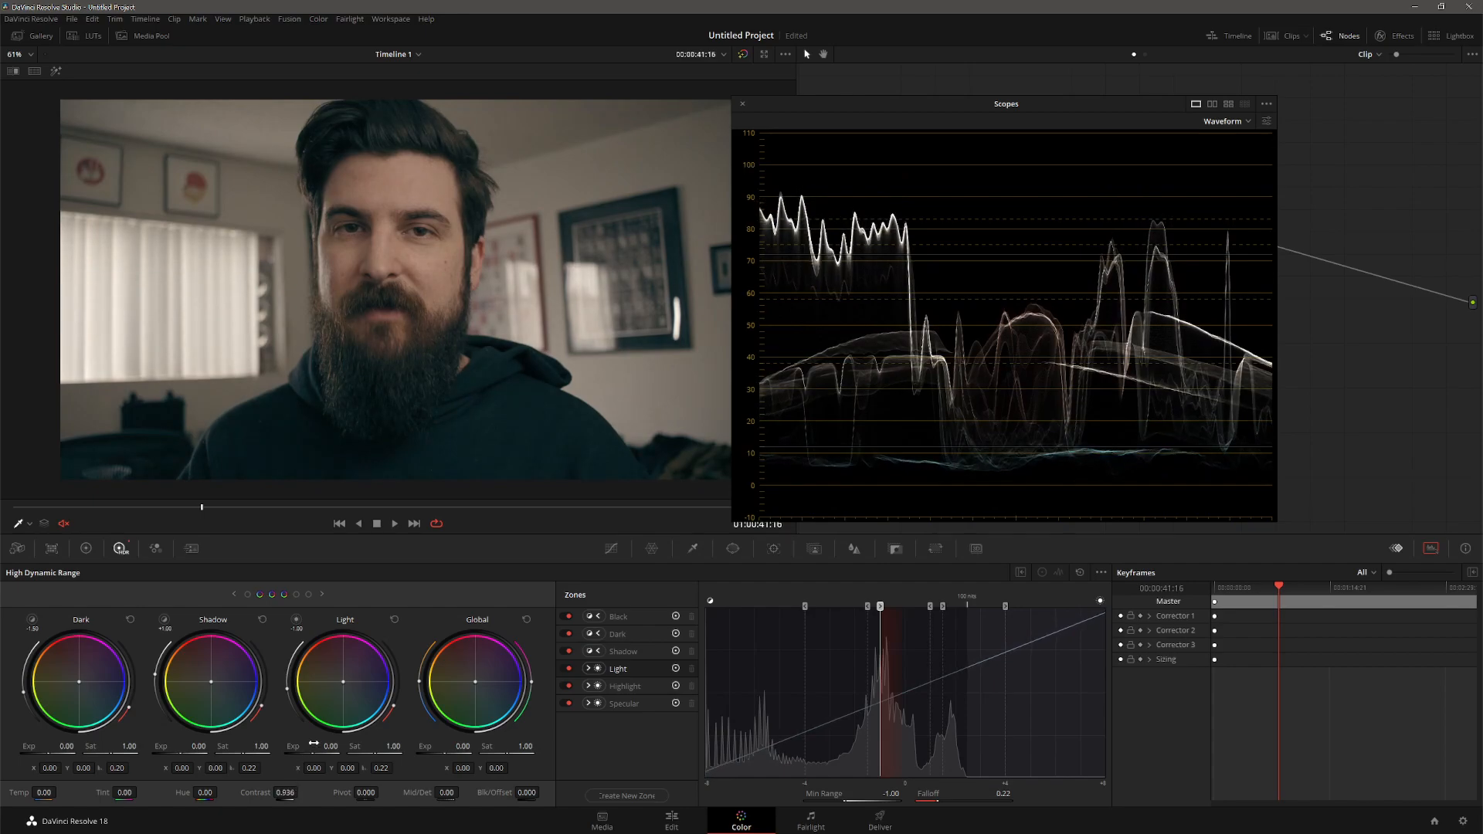
left_click_drag(381, 792, 373, 794)
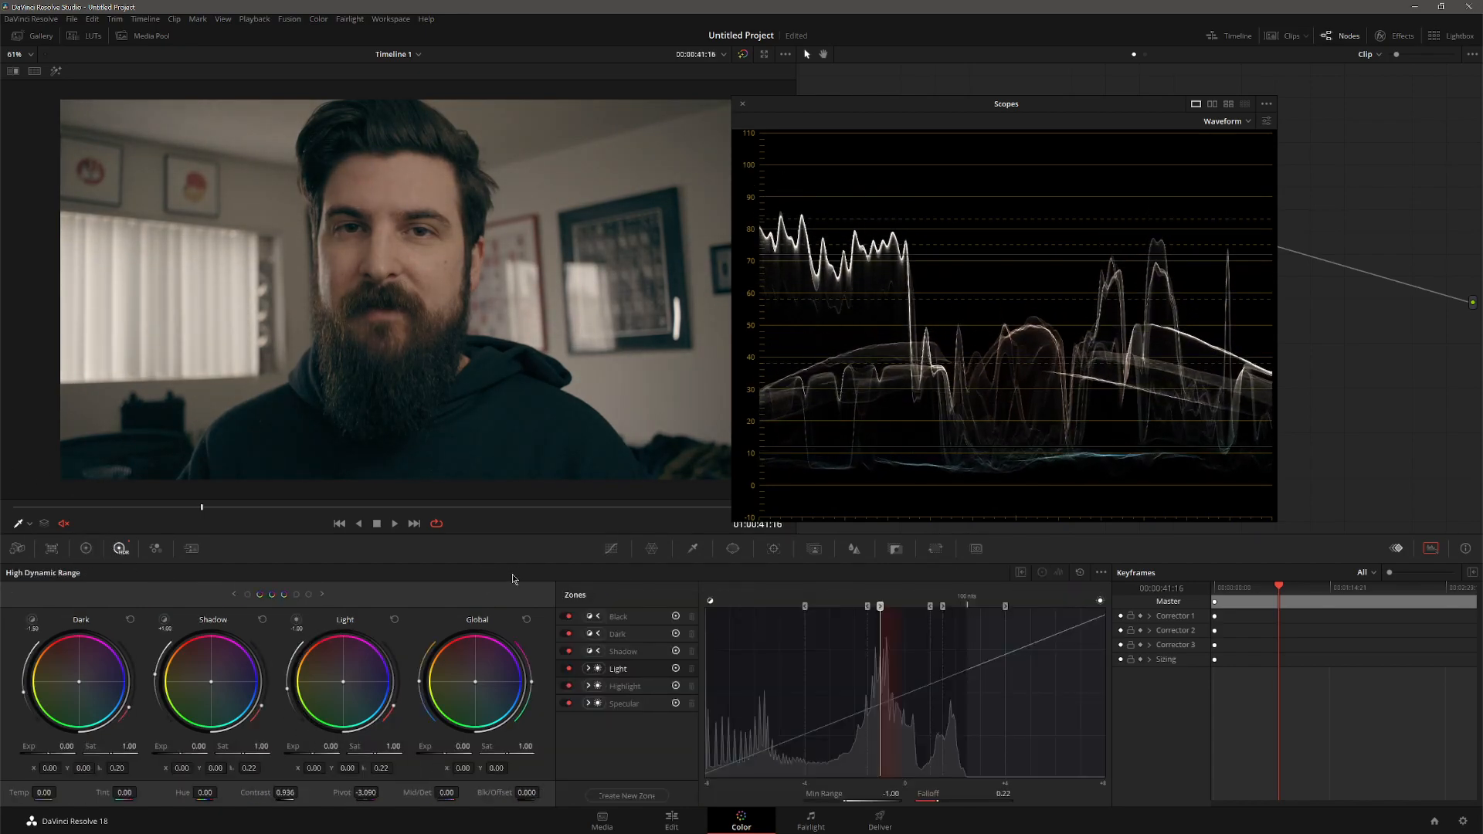
double_click(363, 792)
- Try raising the HDR contrast to about 1.064, and restore it to 1
left_click_drag(282, 792, 301, 791)
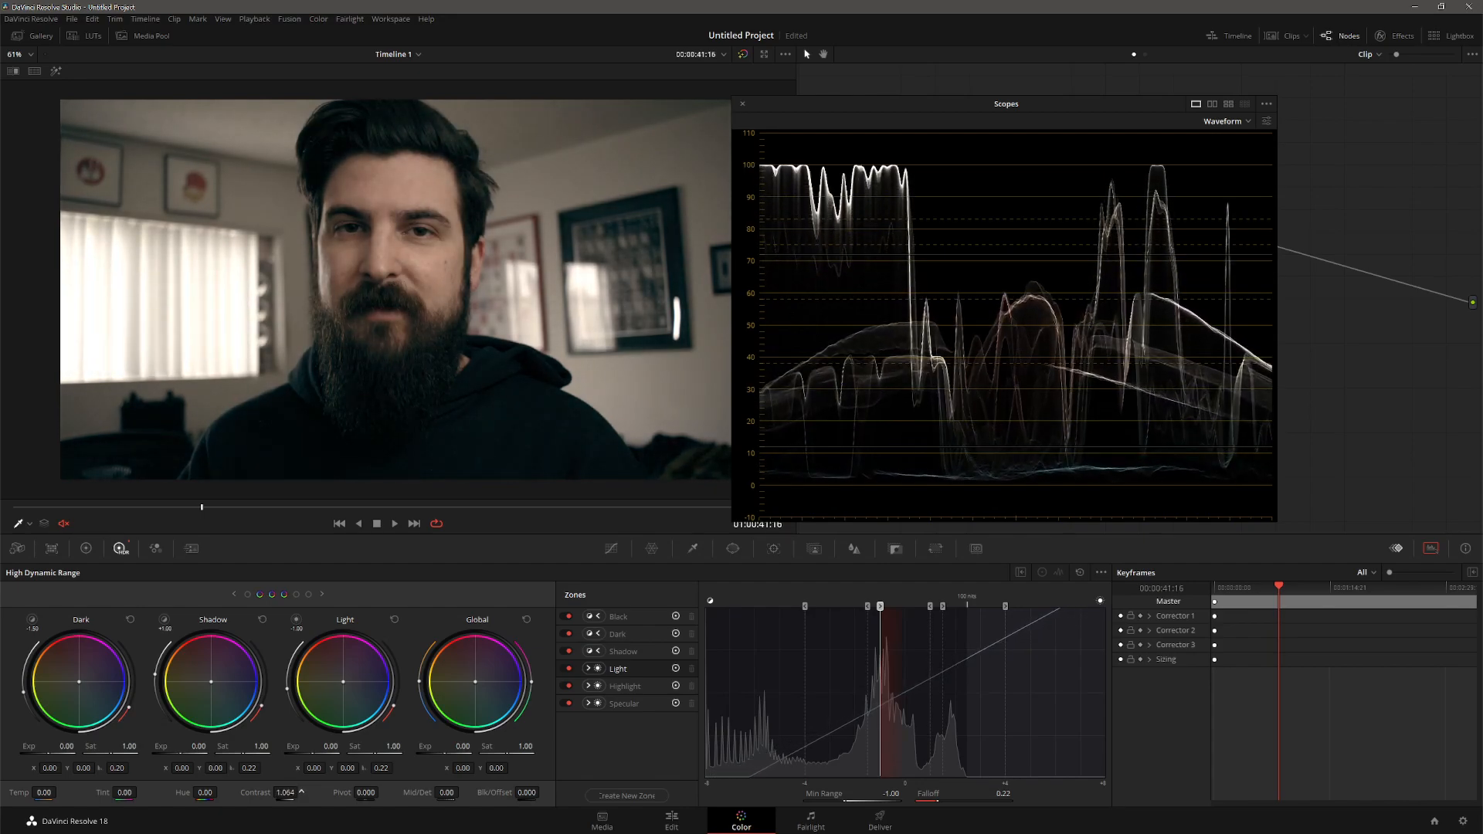
left_click_drag(301, 791, 292, 791)
left_click(286, 791)
type("00")
key("Return")
left_click(285, 791)
key("BackSpace")
type("1")
key("Return")
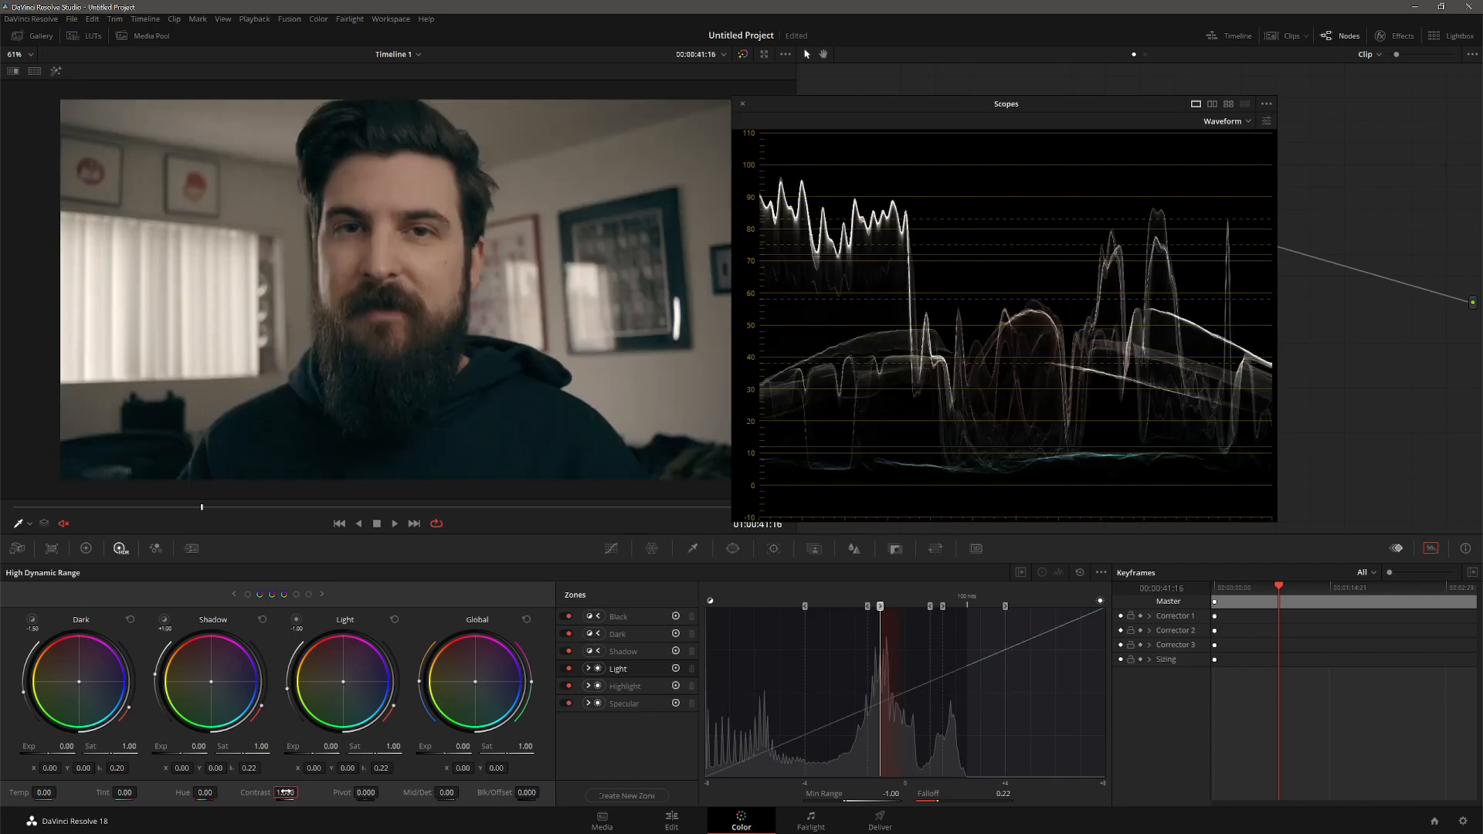
- Set the Primaries contrast to 1.102 and close the floating scopes window
left_click(85, 548)
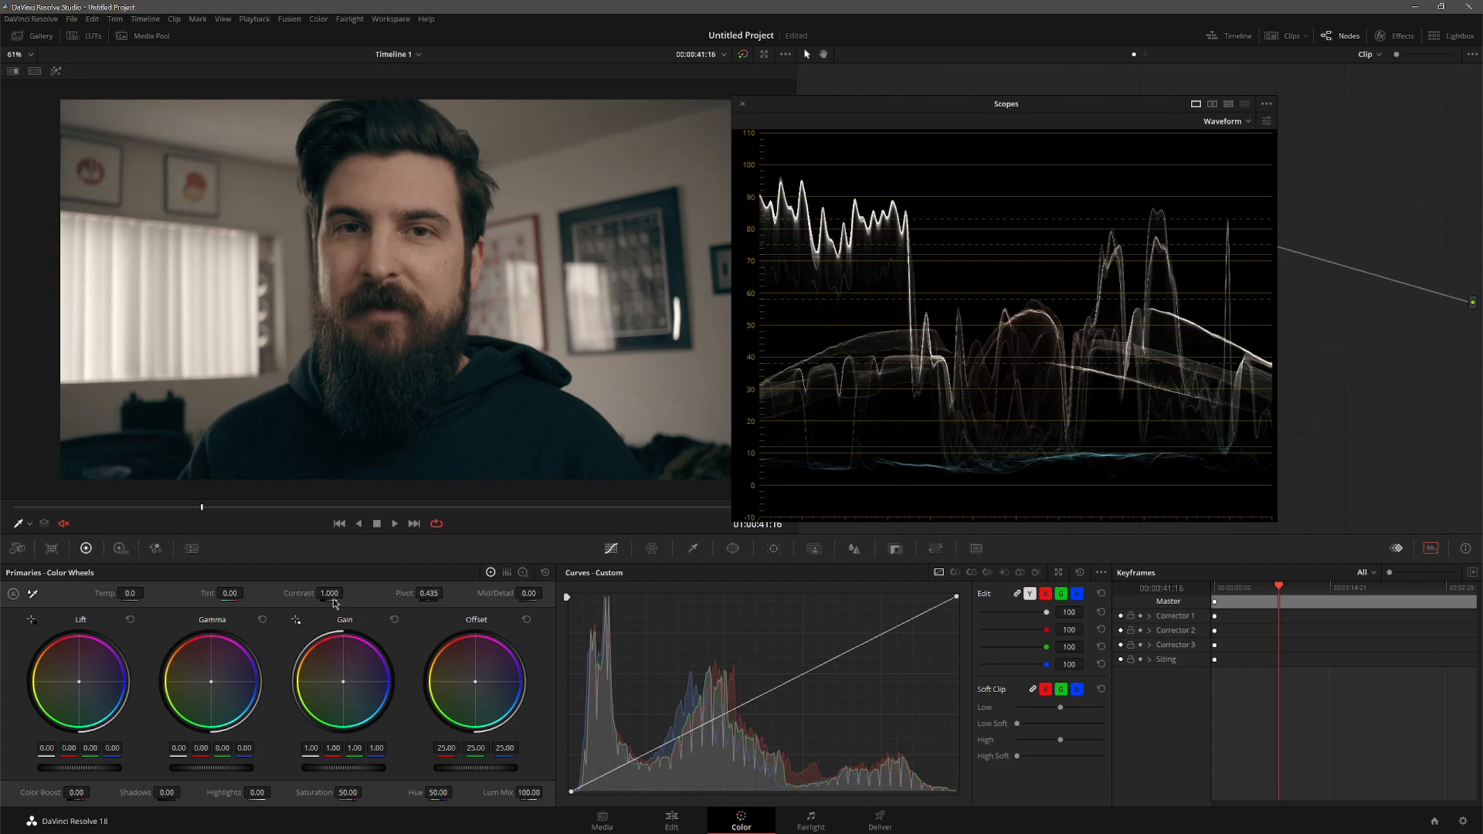
mouse_move(332, 593)
left_mouse_down()
mouse_move(355, 593)
mouse_move(326, 593)
left_mouse_up()
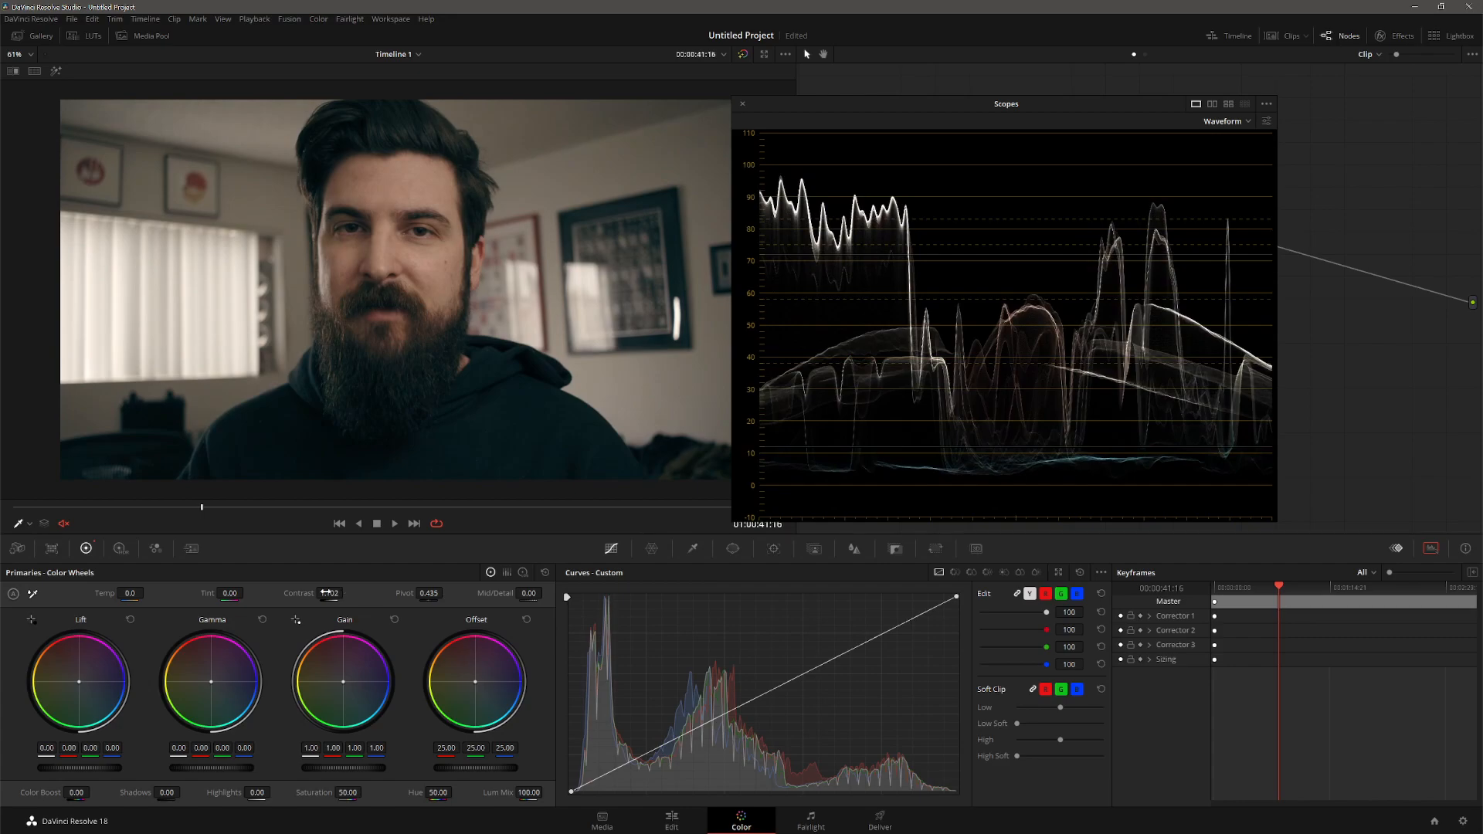
left_click(742, 104)
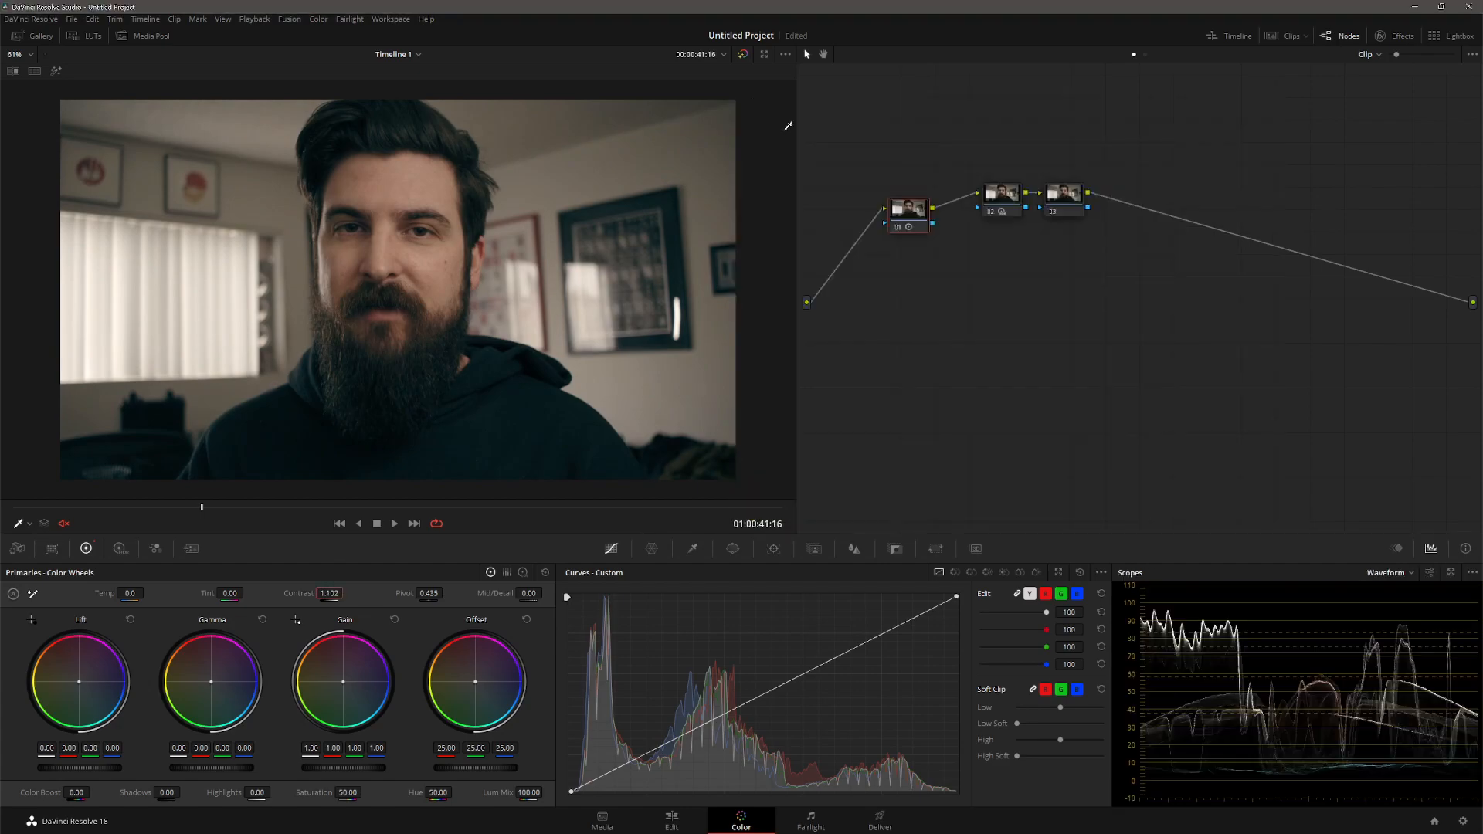
- Reset all of the clip's grades and nodes, and move the single remaining node nearer the middle of the graph
right_click(1015, 243)
left_click(1040, 255)
left_click_drag(929, 166, 993, 263)
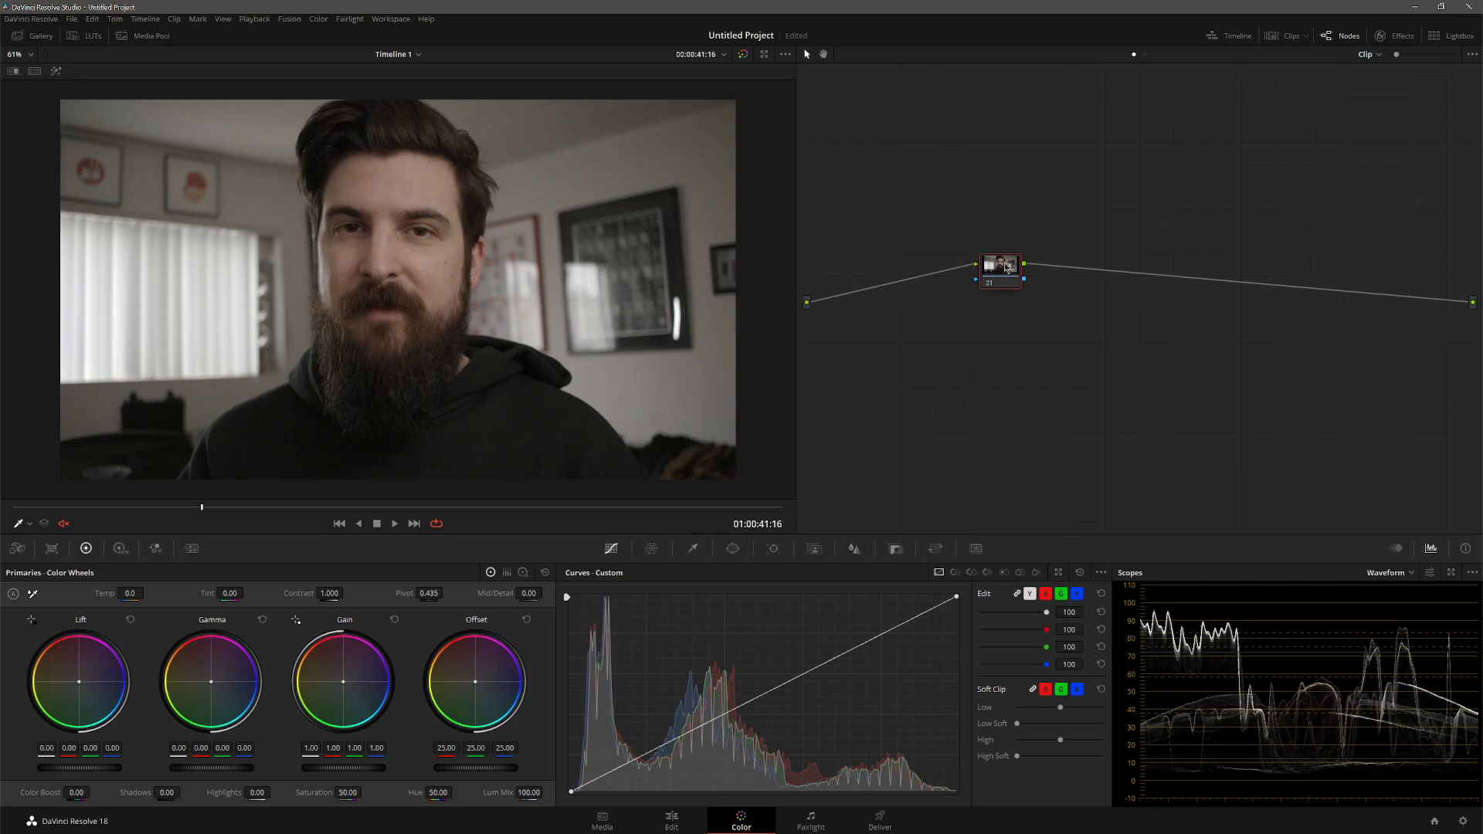
- Add two serial nodes after the first node, and reselect the first node
key("alt+s")
key("alt+s")
left_click(1001, 266)
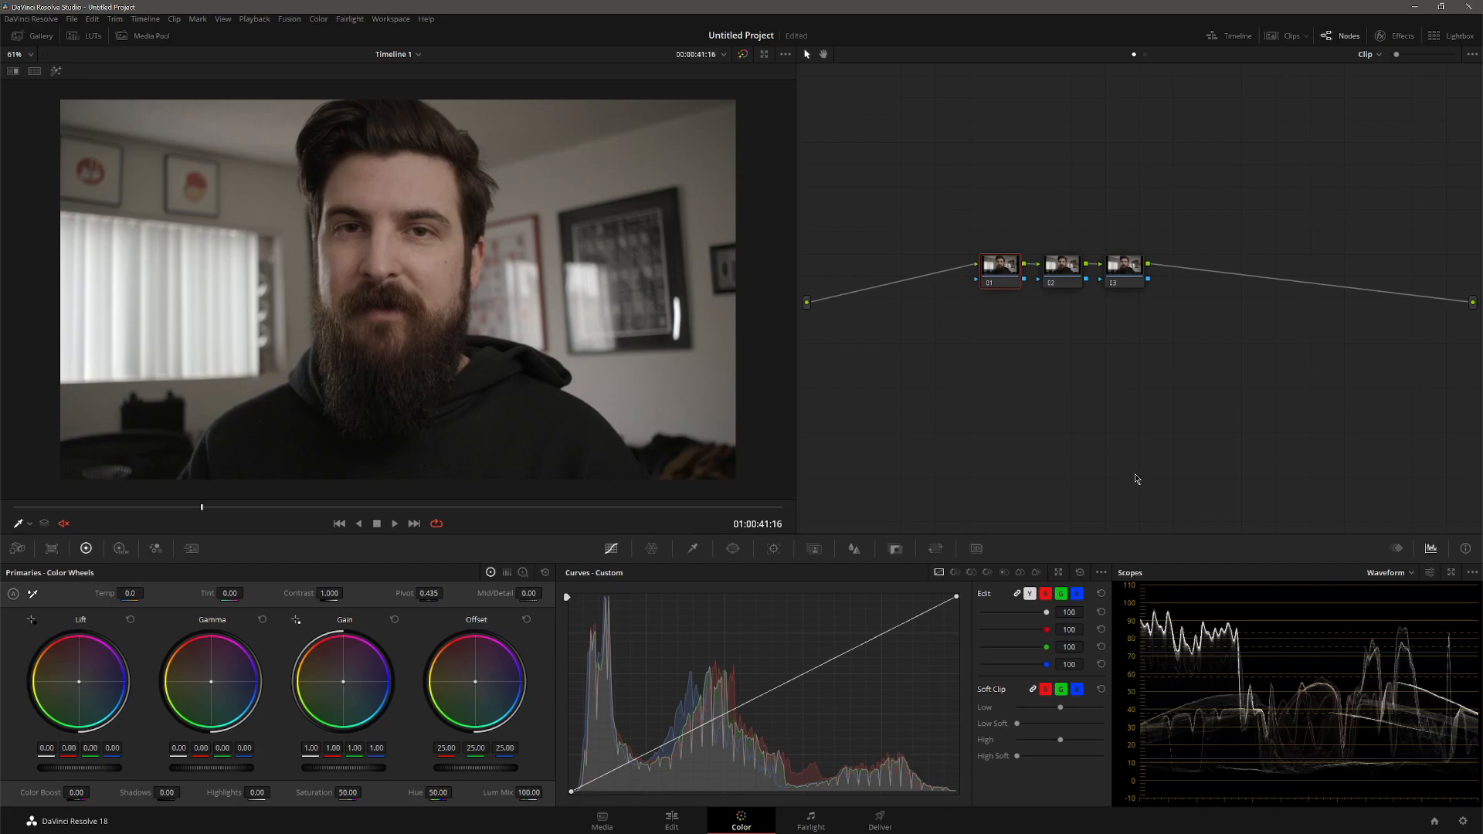
- Add a circle window on the first node and stretch it into an oval around the man's head and torso, with softness 18
left_click(733, 549)
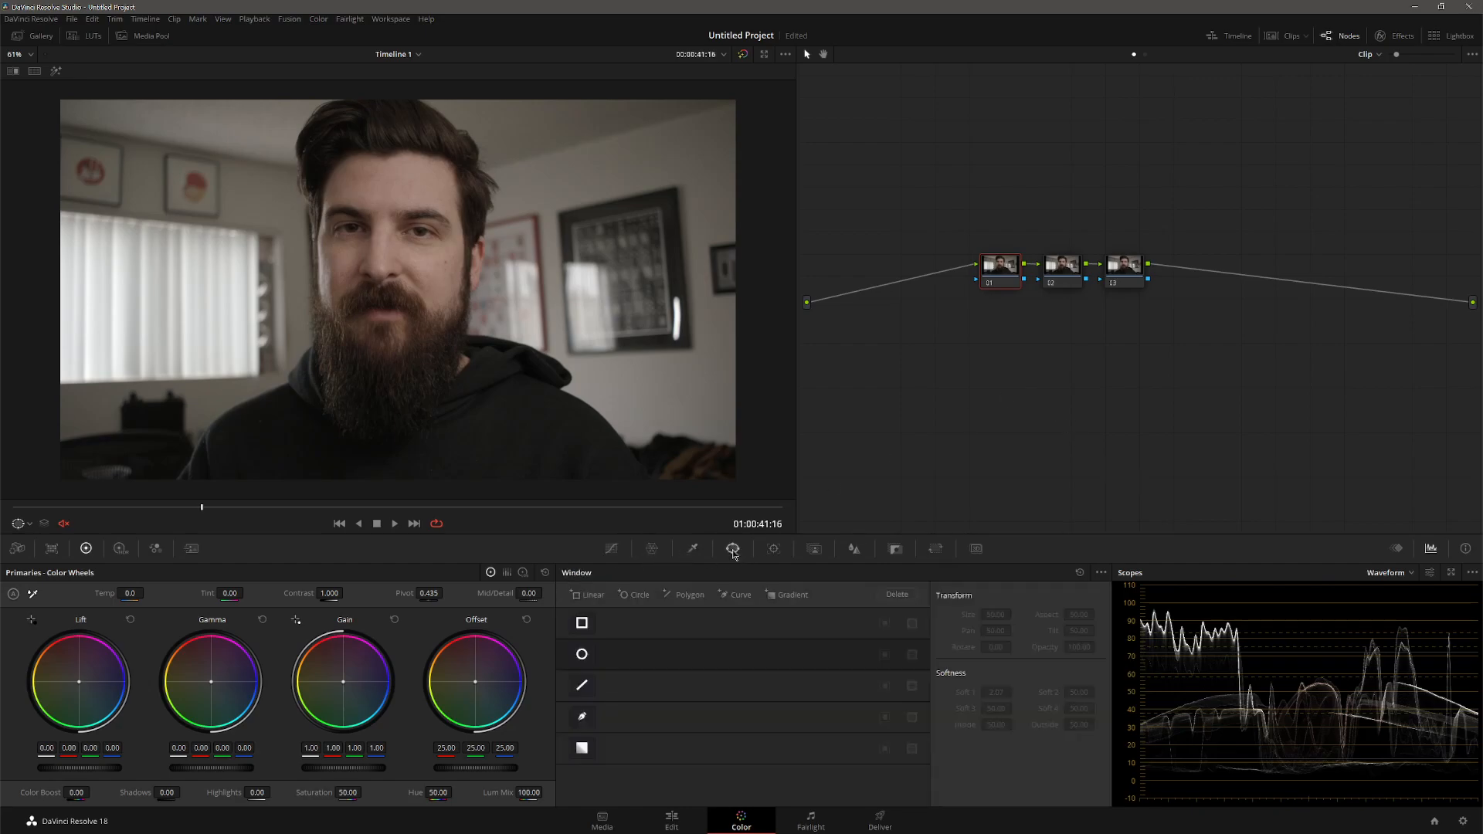
left_click(582, 654)
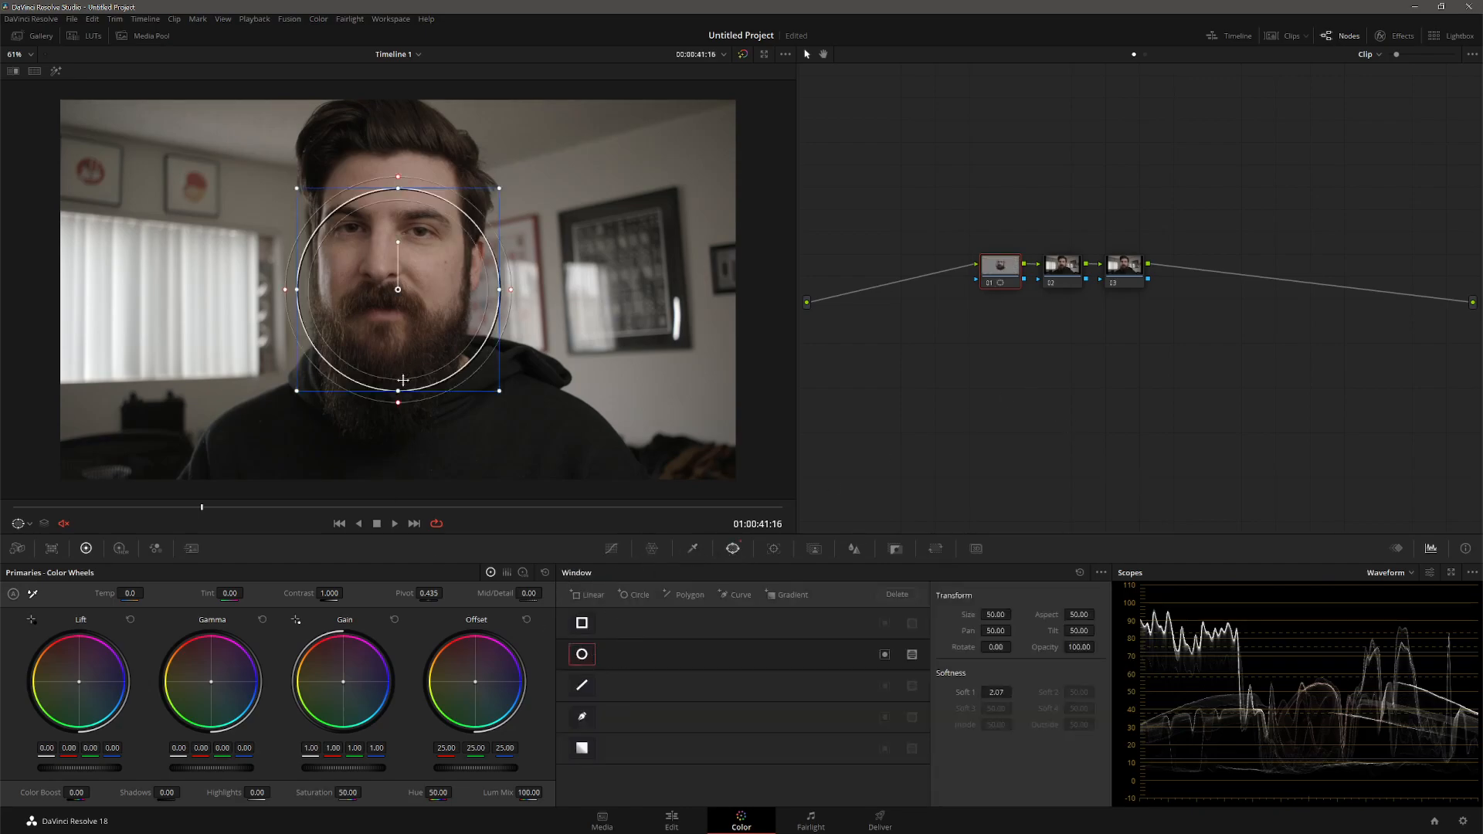
key("shift+h")
left_click_drag(397, 390, 398, 477)
left_click_drag(446, 377, 440, 380)
mouse_move(504, 294)
left_mouse_down()
mouse_move(524, 289)
mouse_move(513, 298)
left_mouse_up()
key("shift+h")
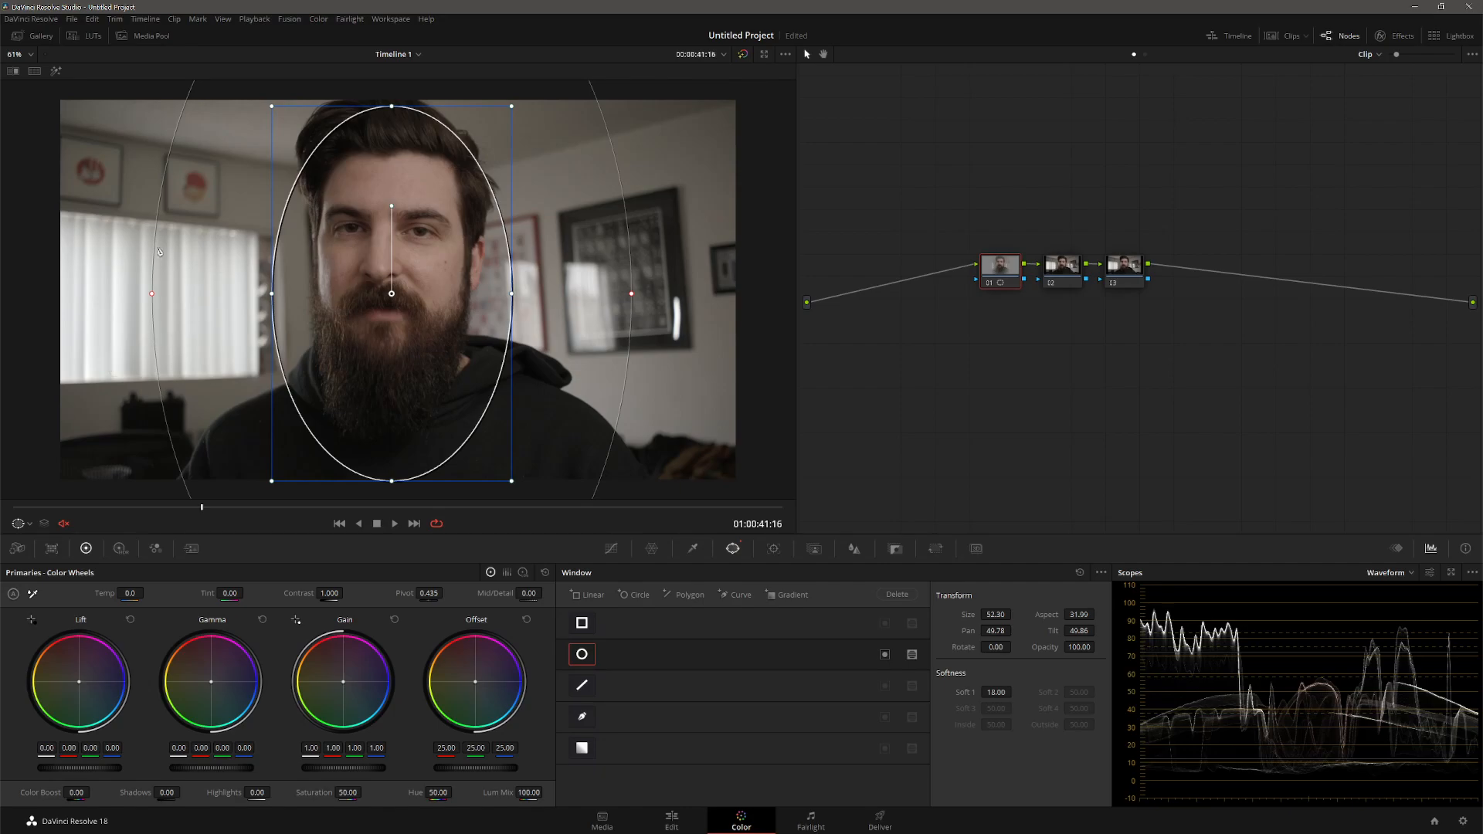
- Invert the oval window, enlarge it beyond the frame's height to size 60.03 with softness 10.71, and hide its overlay
left_click(884, 655)
left_click_drag(513, 331, 537, 331)
left_click_drag(392, 106, 391, 70)
scroll(419, 353, "down", 2)
left_click_drag(392, 454, 393, 487)
left_click_drag(607, 313, 529, 292)
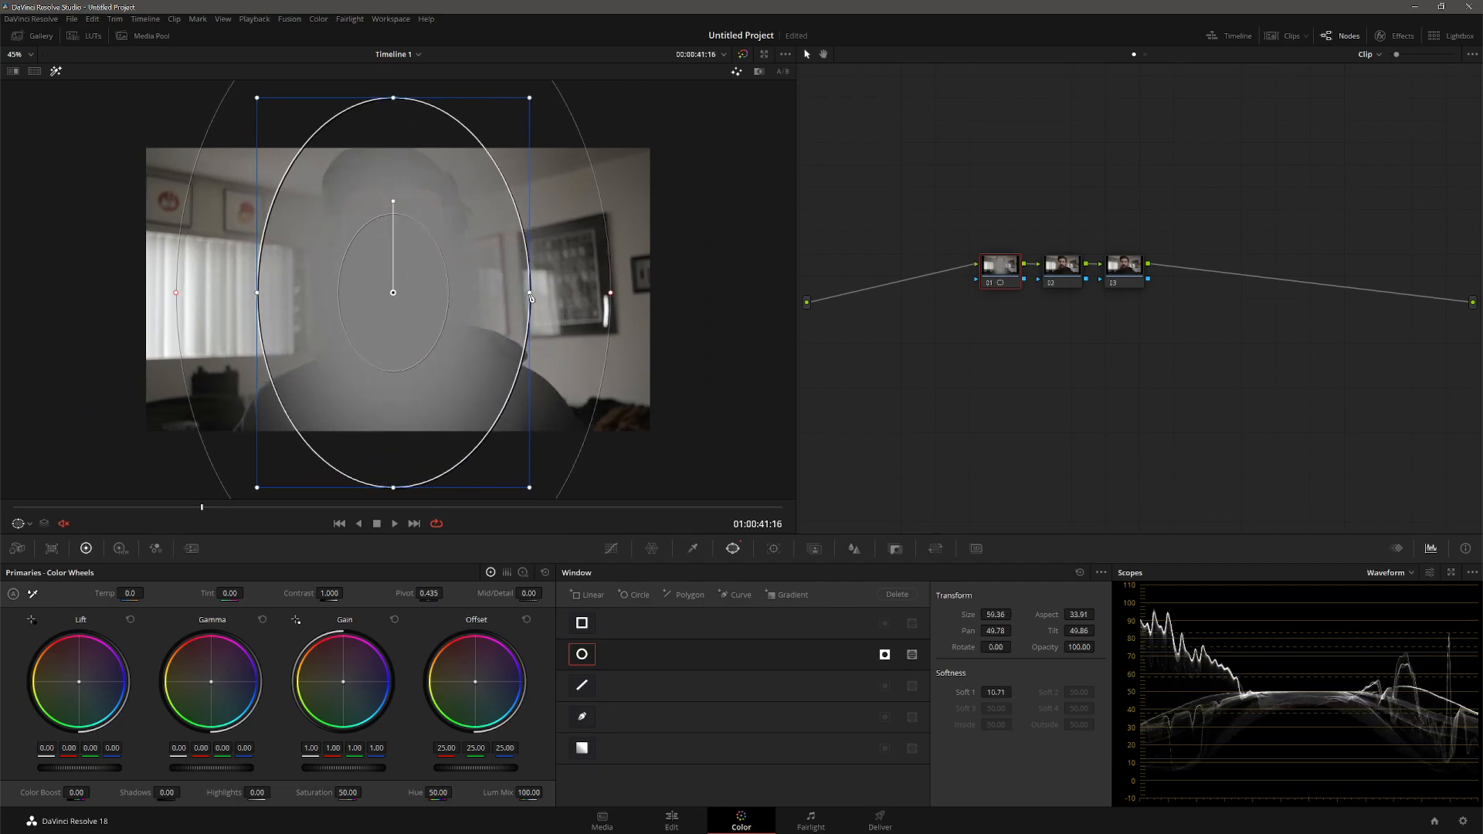
key("shift+grave")
scroll(380, 370, "up", 4)
scroll(381, 373, "down", 1)
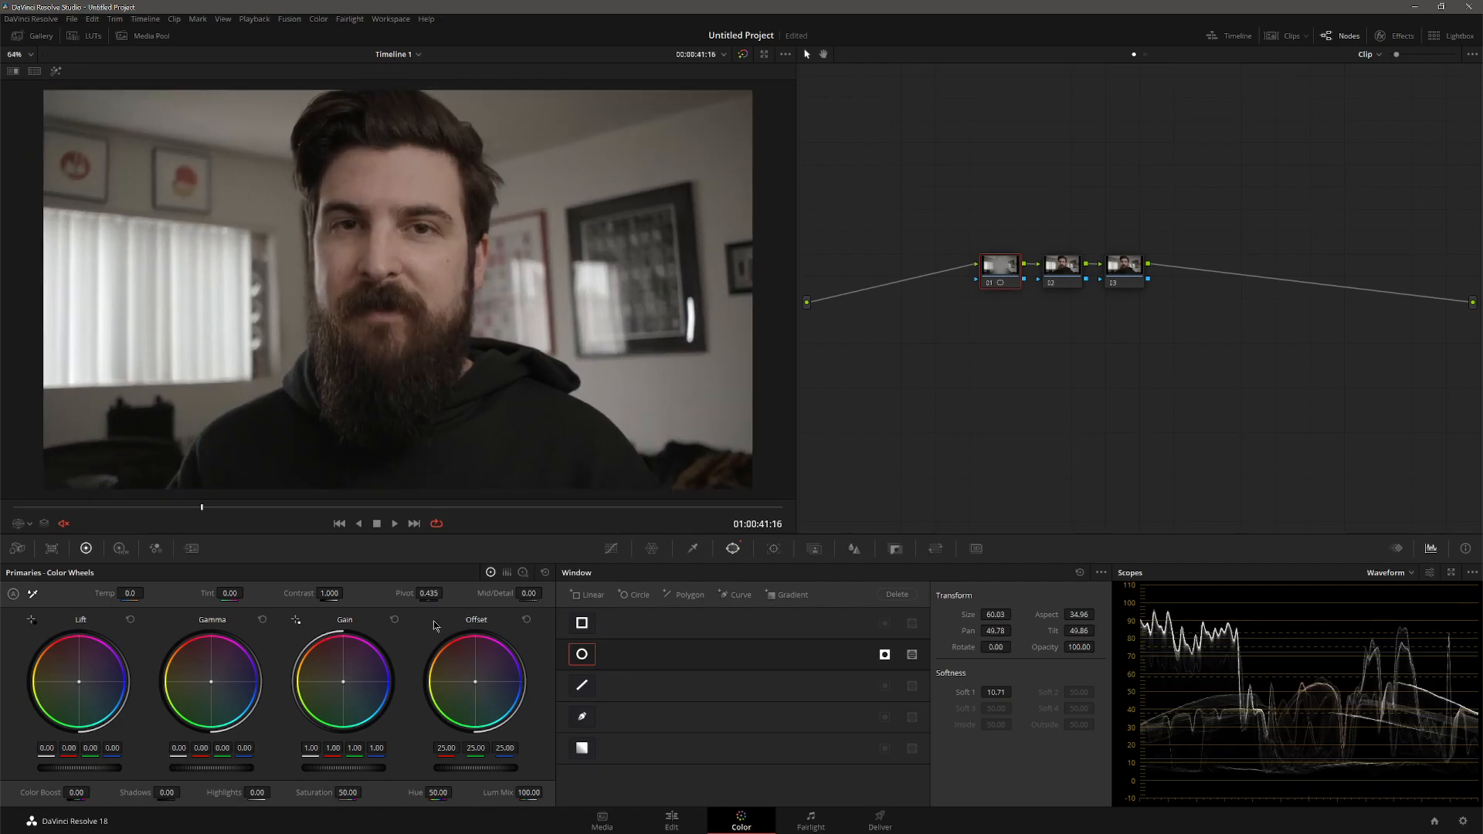
- Lower the first node's HDR Global exposure to -0.83, and compare the image with the node disabled and enabled
left_click(120, 549)
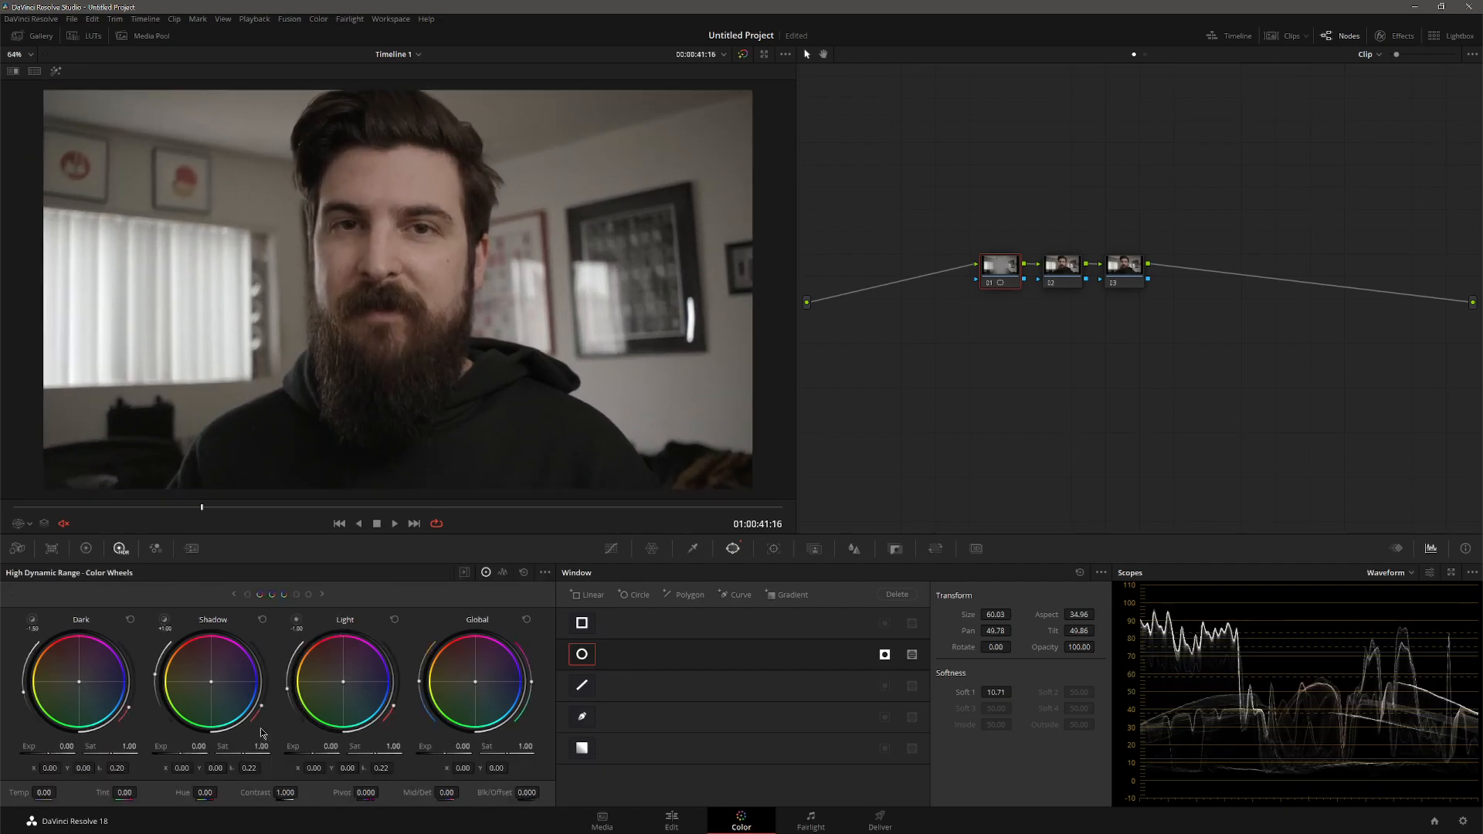
left_click_drag(462, 746, 398, 746)
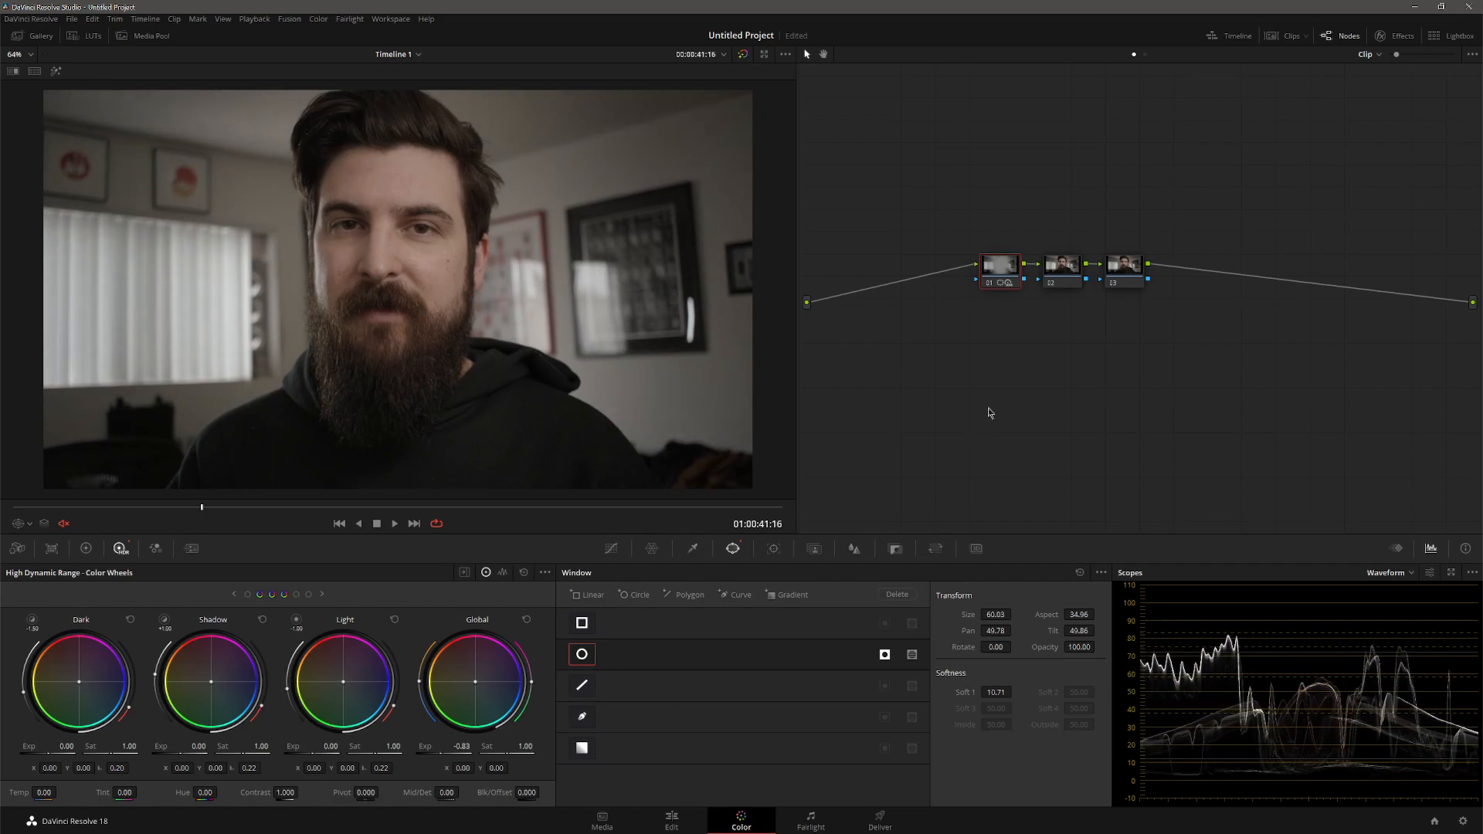
left_click(989, 285)
left_click(988, 284)
left_click(988, 284)
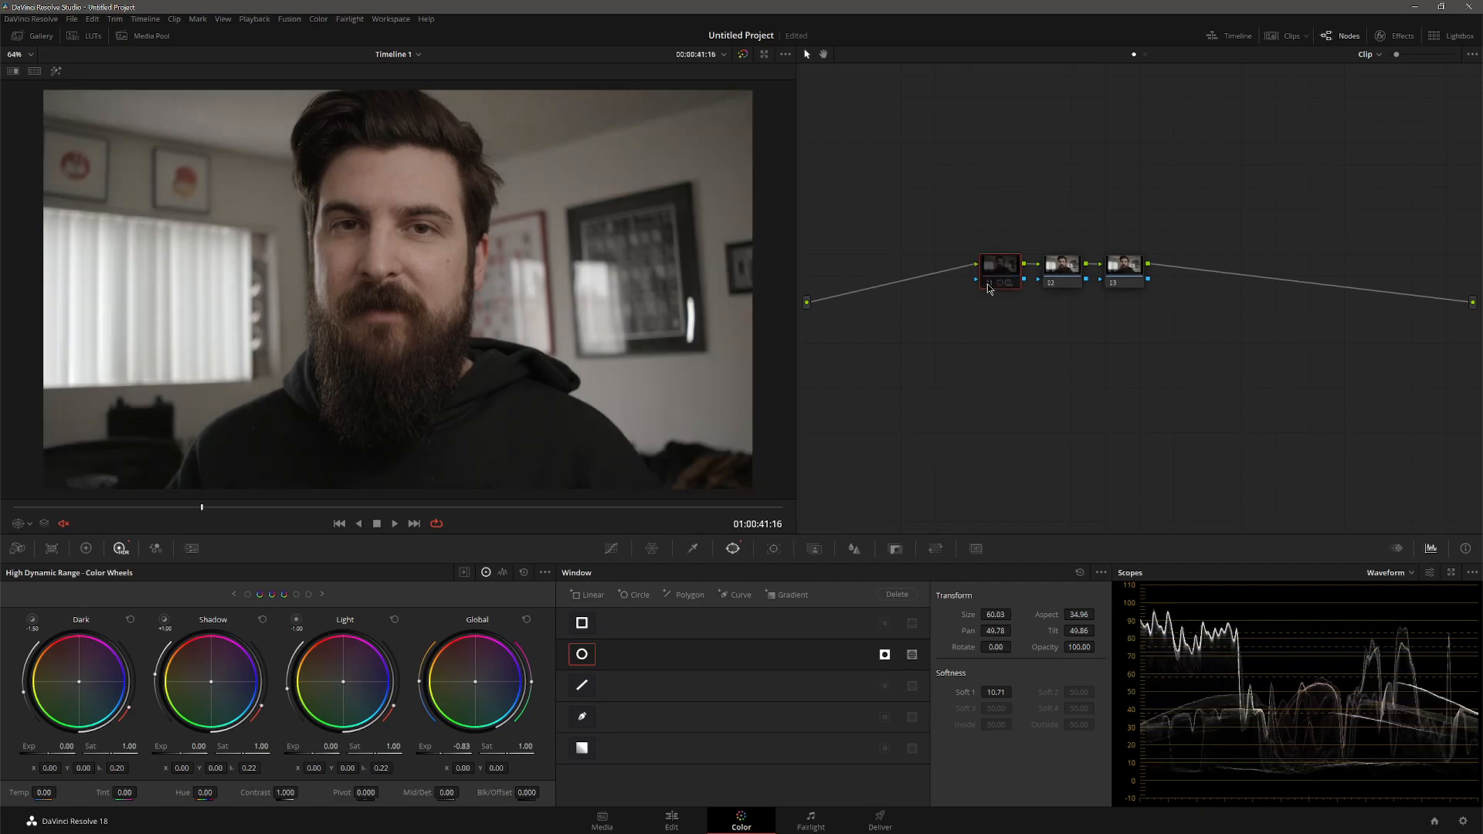
left_click(989, 286)
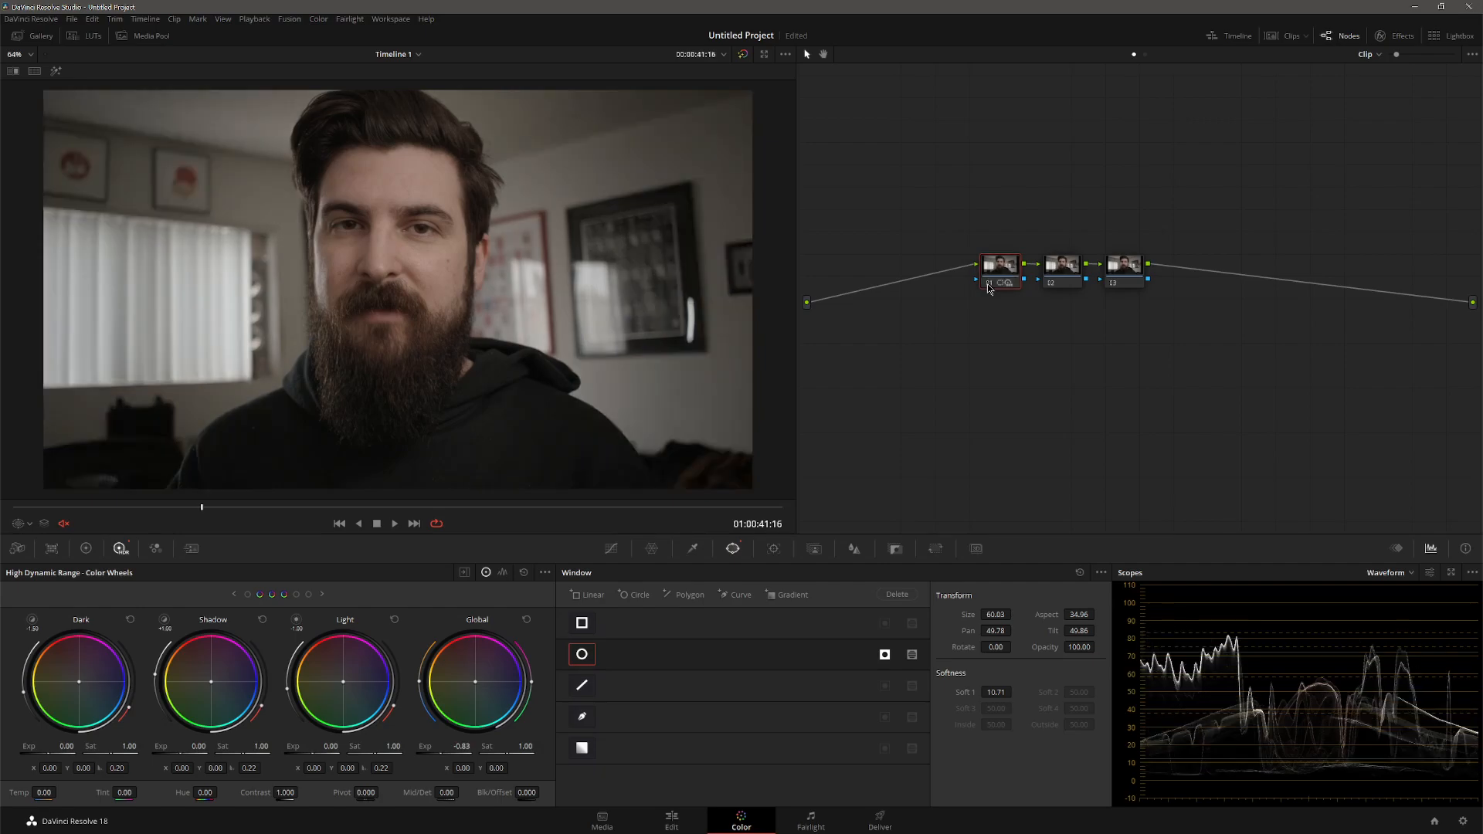
left_click(988, 286)
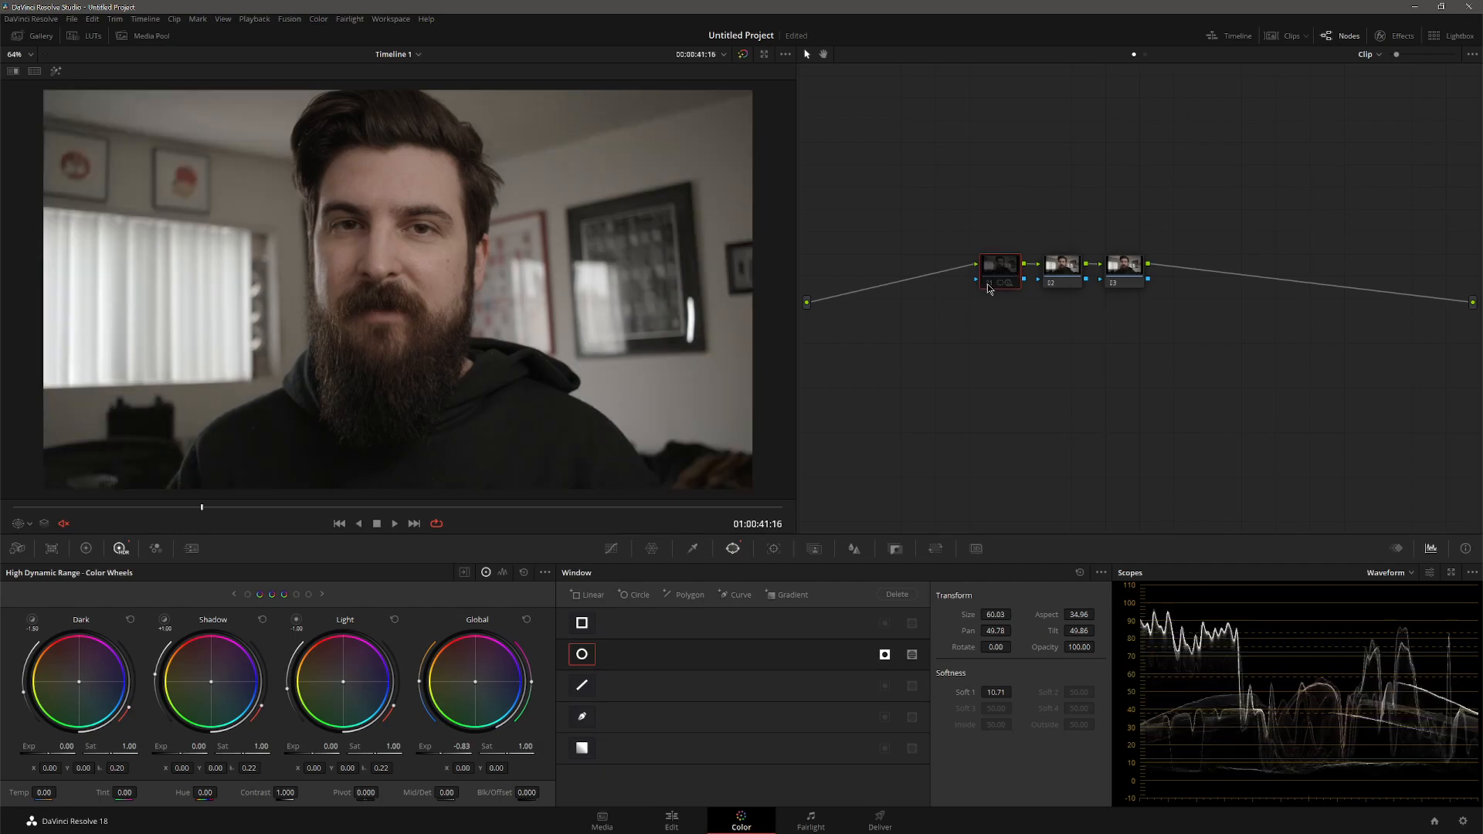
left_click(989, 286)
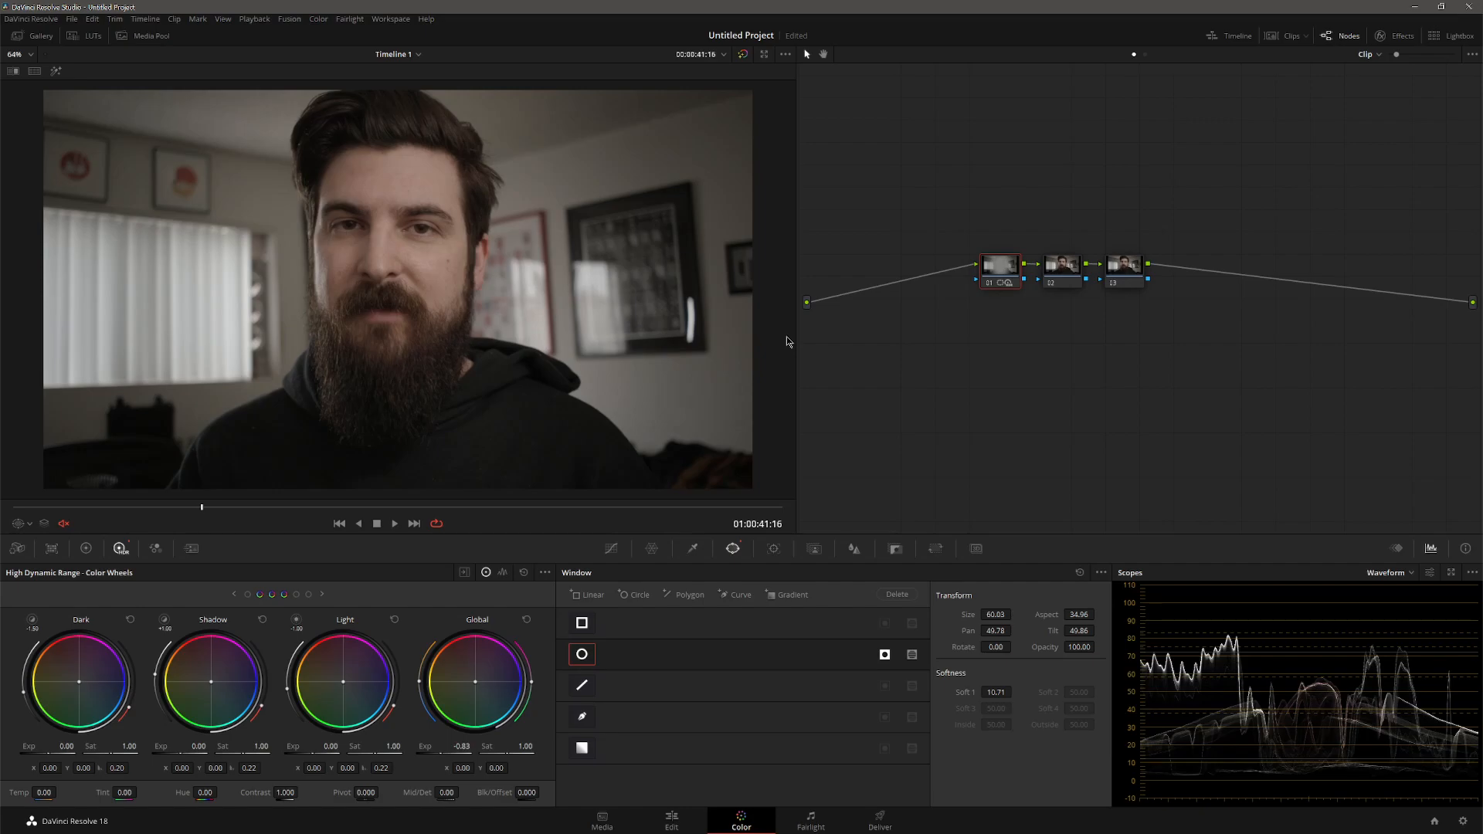
- Play the clip to review the darkened surroundings, and park the playhead at 01:00:49:20
key("space")
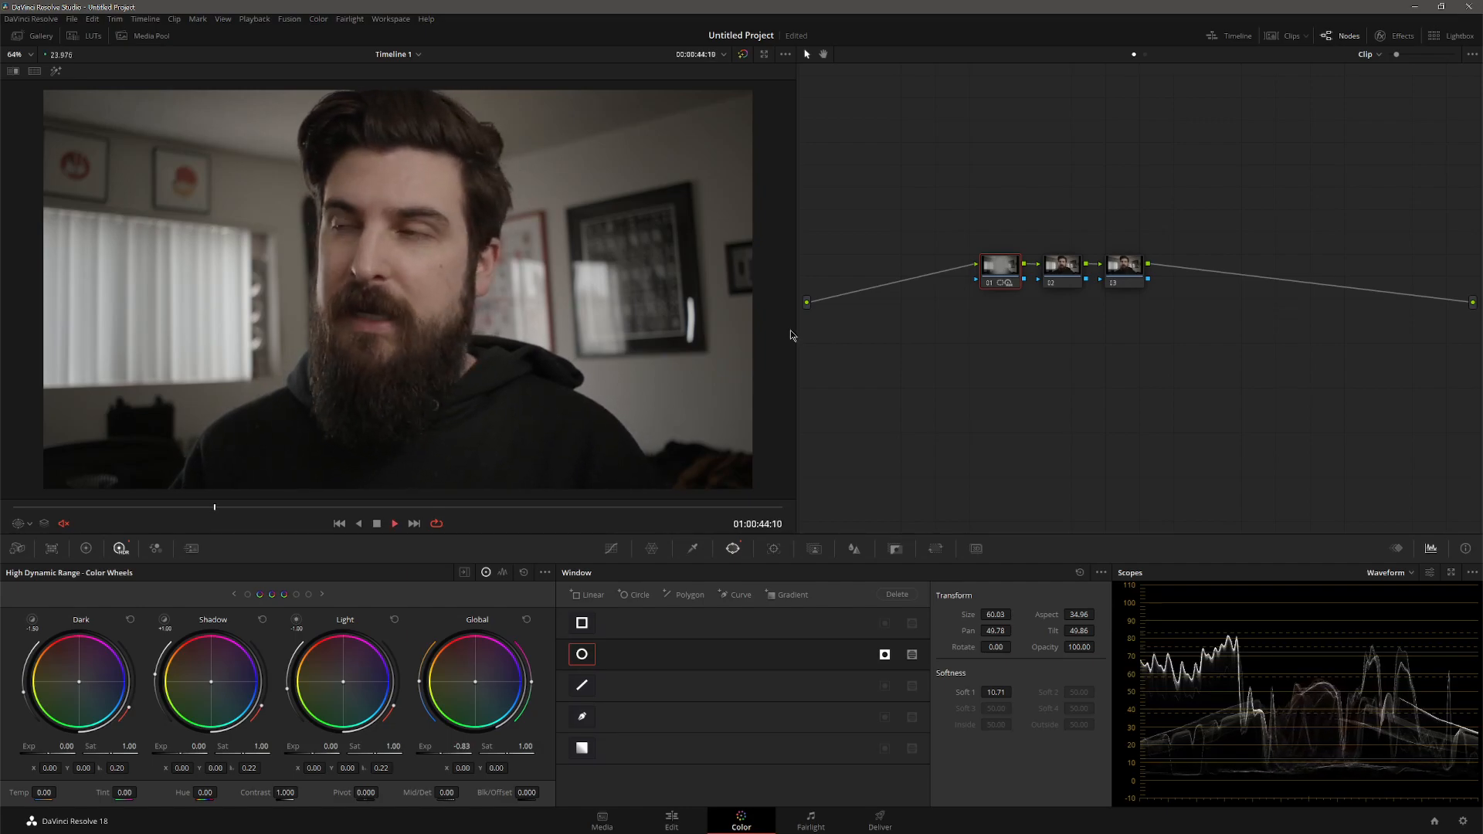
key("space")
left_click_drag(221, 507, 240, 515)
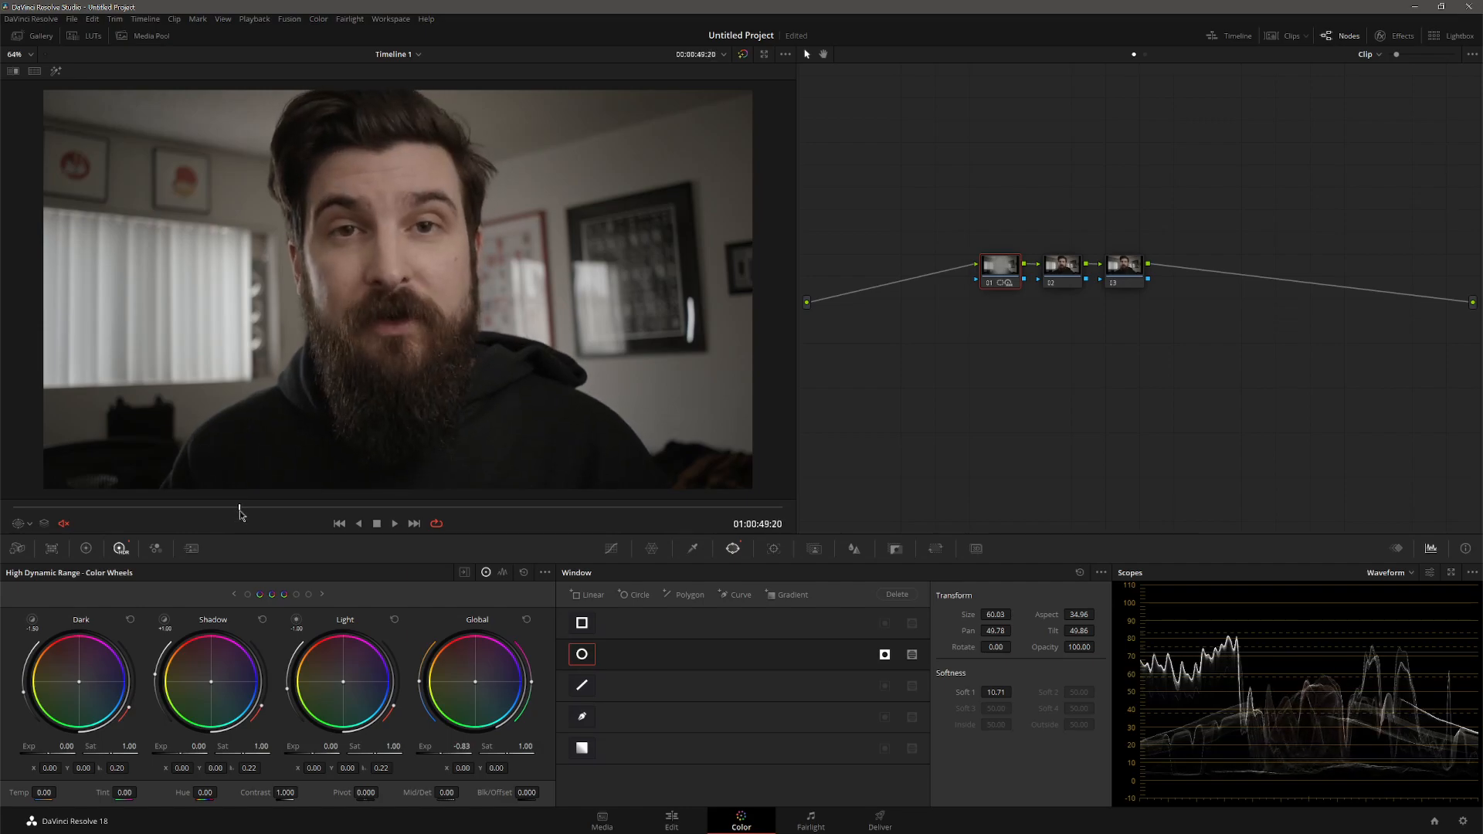
- Move the first node closer to the graph's input, and compare the image with the node disabled and enabled
left_click_drag(997, 271, 911, 294)
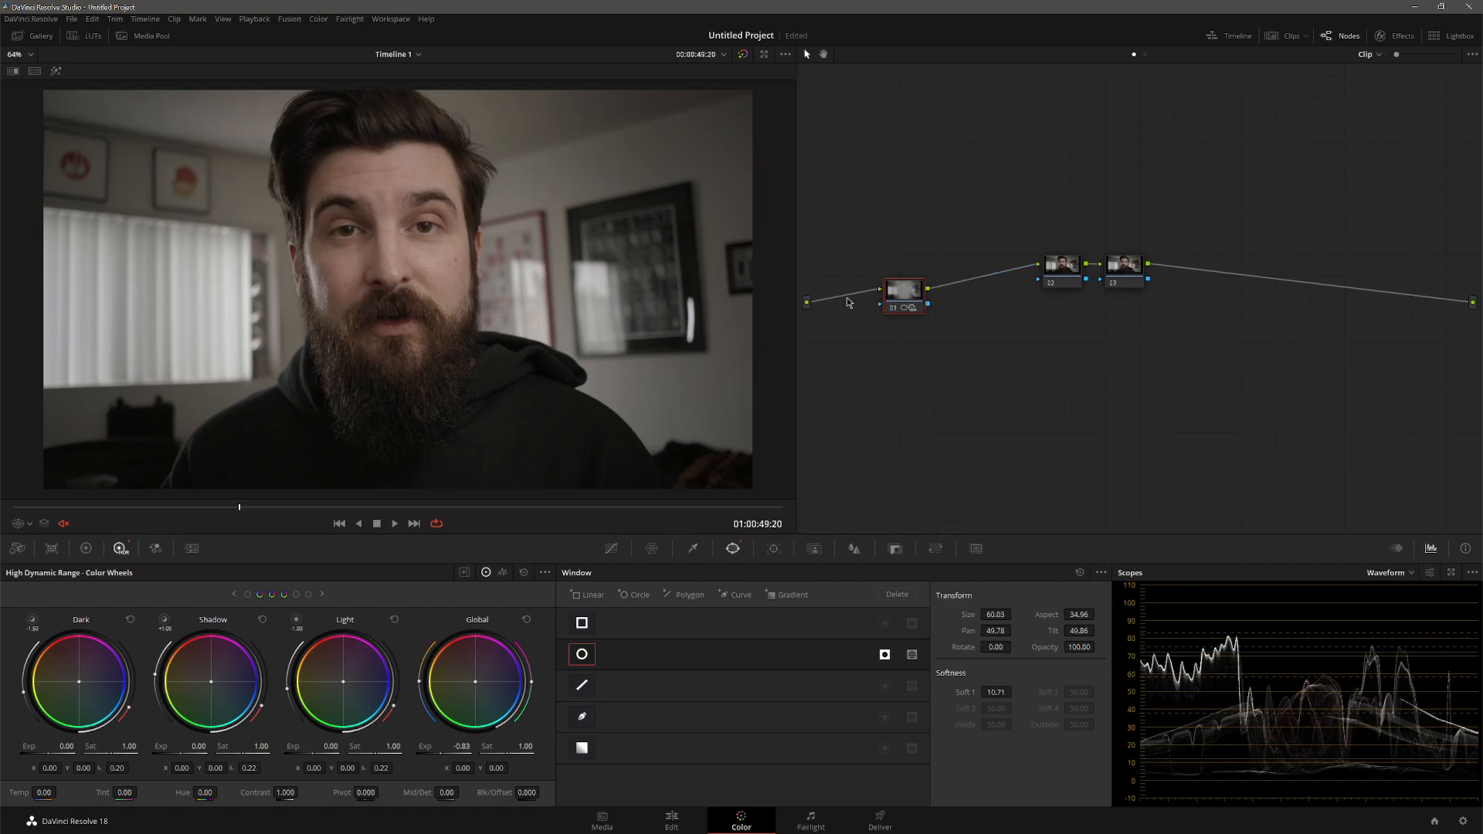
left_click(891, 308)
left_click(891, 308)
left_click(893, 309)
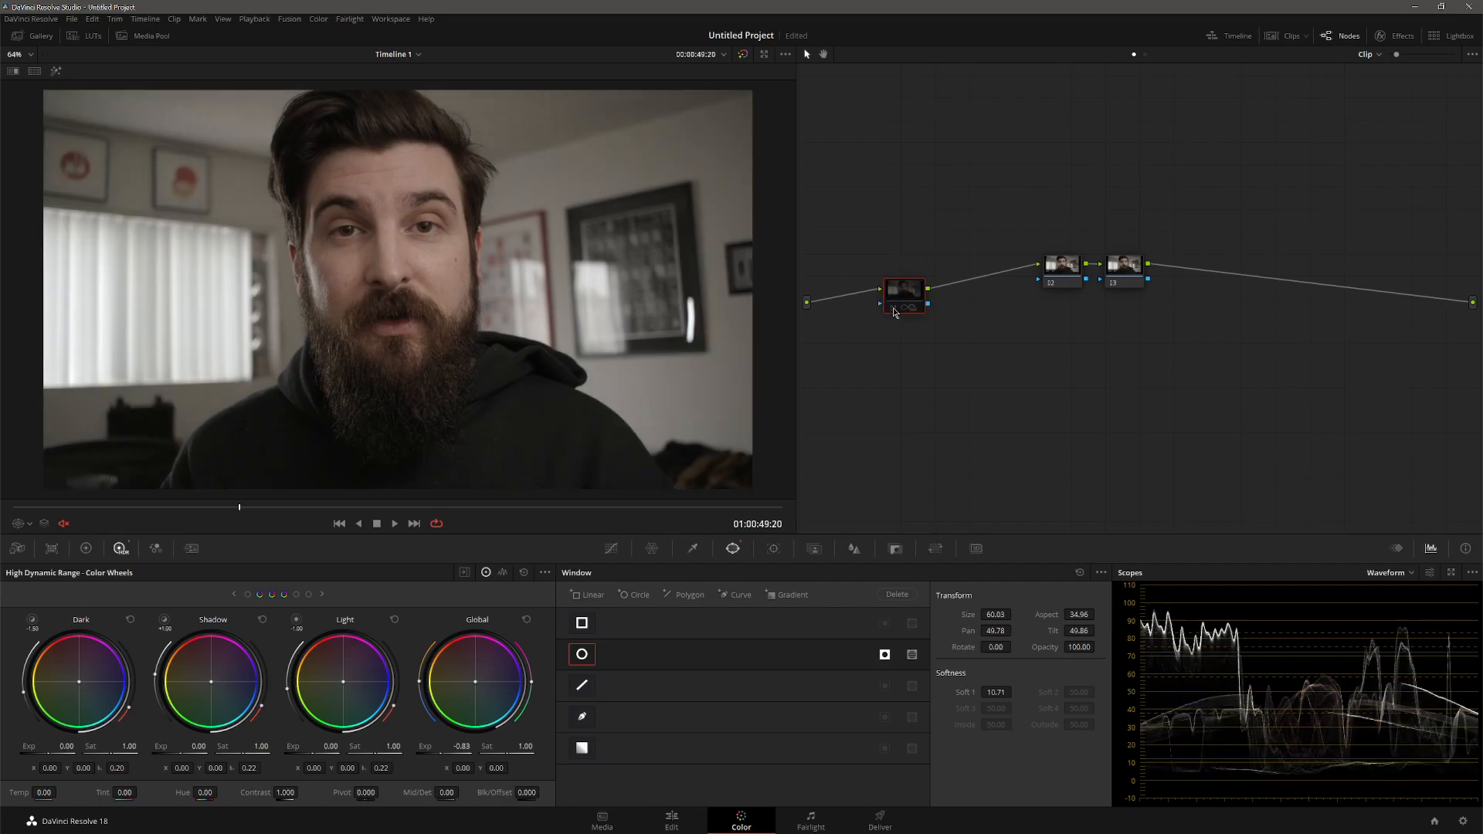
left_click(892, 309)
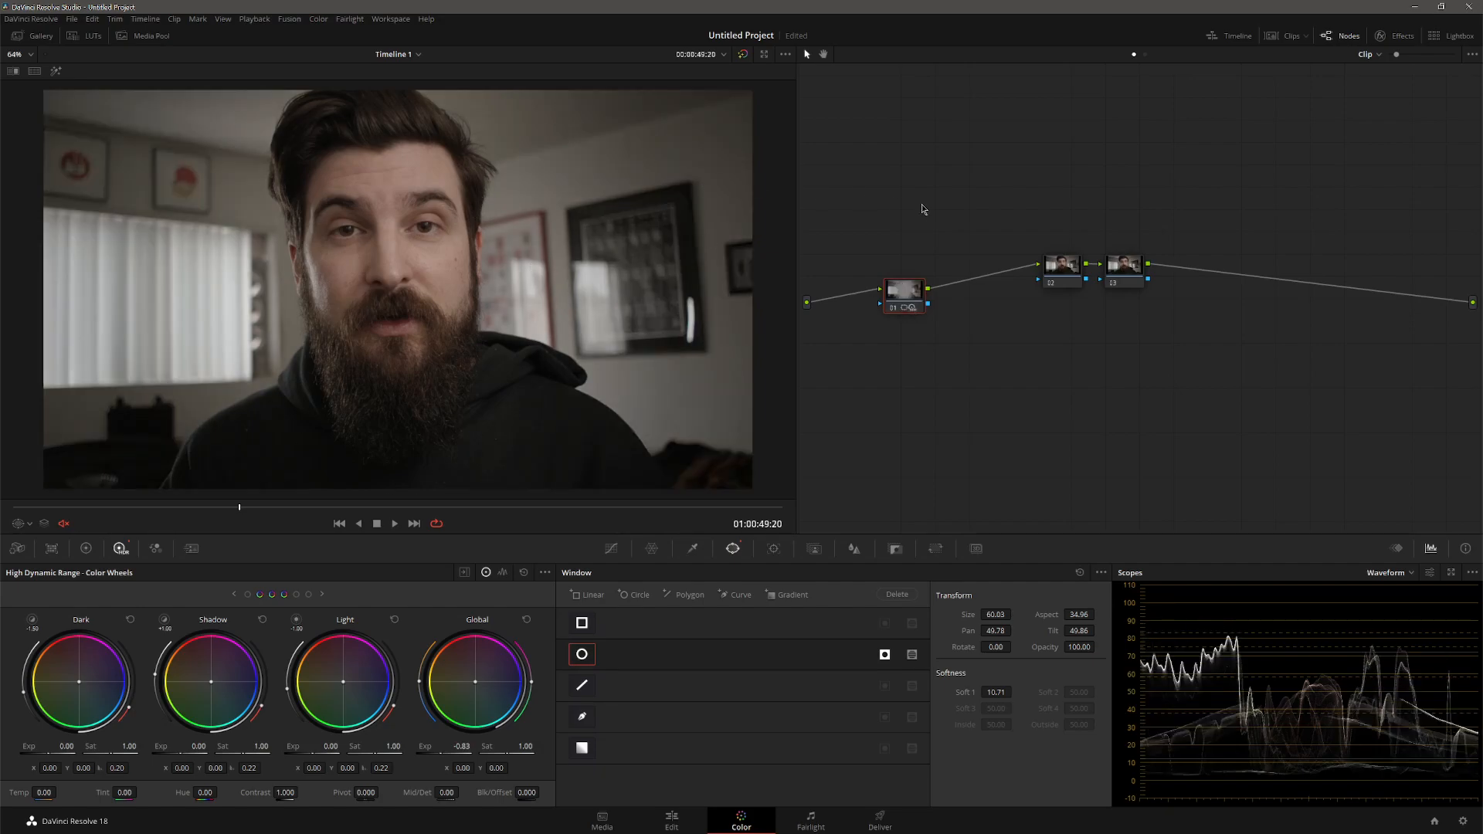
- Move the second node nearer the first, and shift its HDR Dark zone color toward teal at X 0.01, Y -0.09
left_click_drag(1046, 272, 1003, 293)
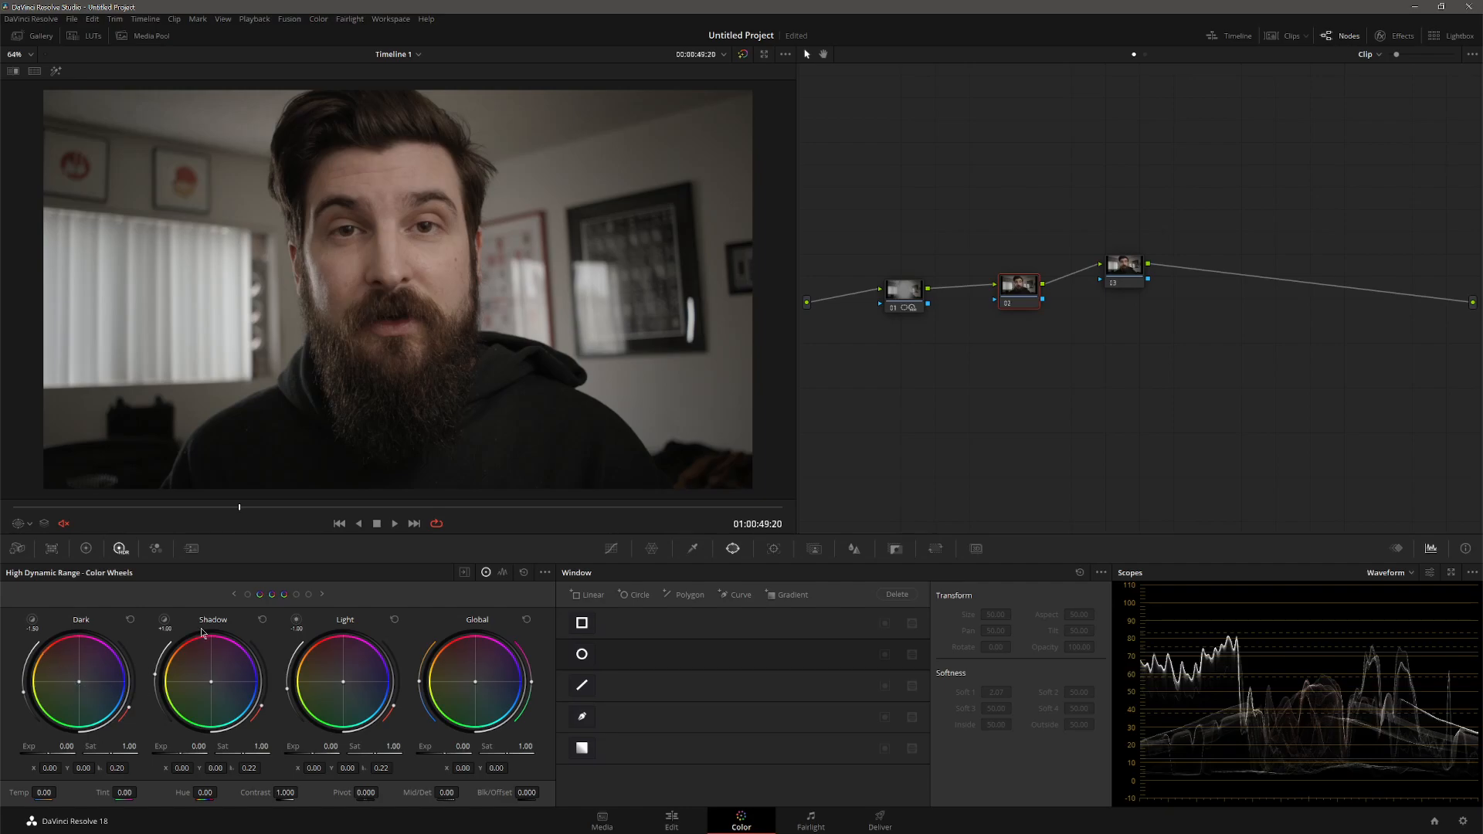
left_click(248, 594)
left_click_drag(80, 687, 73, 680)
left_click(130, 619)
left_click_drag(210, 683, 210, 684)
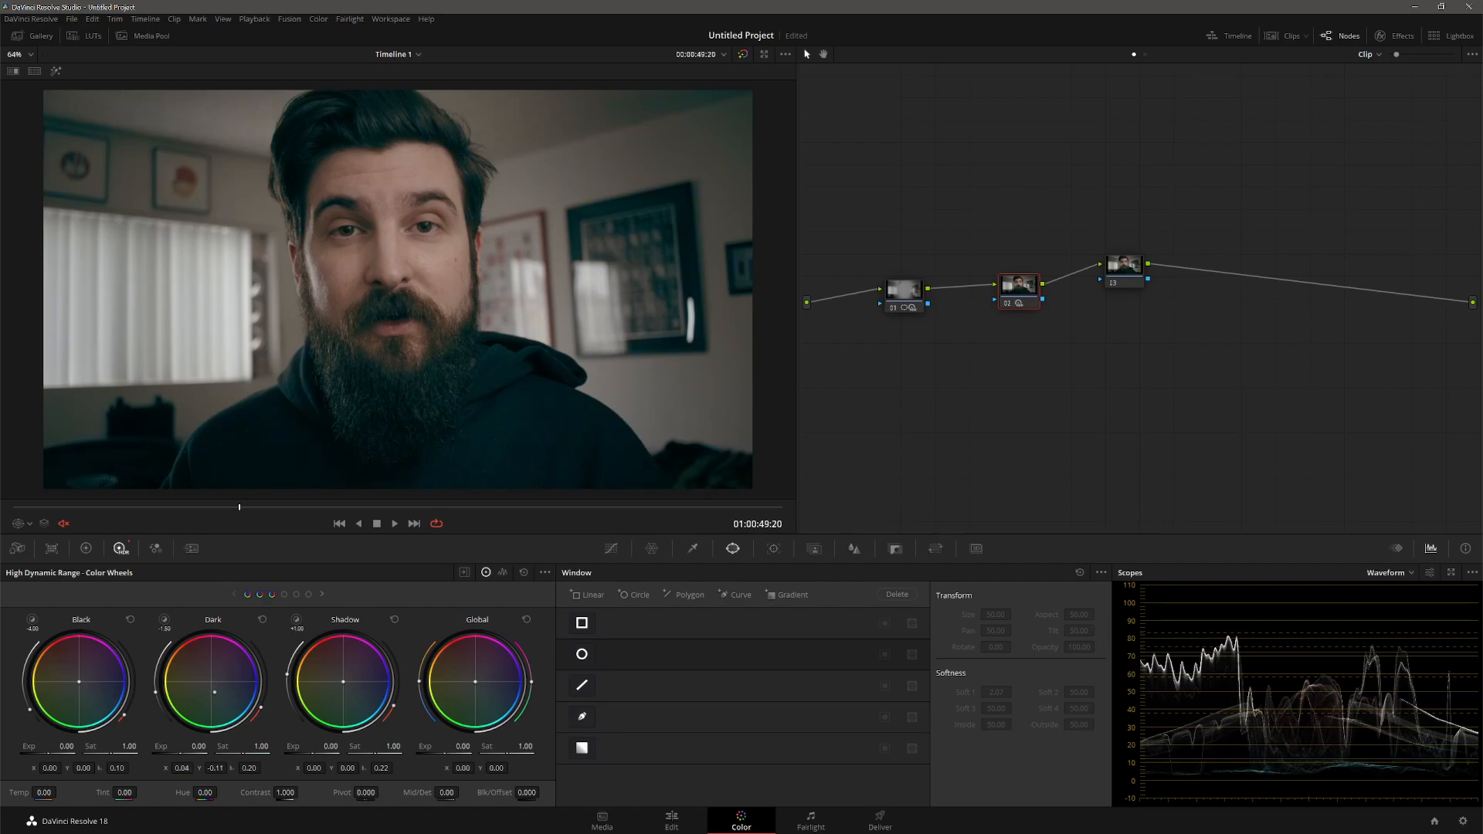
left_click_drag(214, 691, 214, 689)
left_click_drag(213, 691, 213, 693)
left_click_drag(212, 690, 212, 688)
- Show the HDR zone graph and lower the Dark zone's max range to -1.89
left_click(501, 575)
left_click_drag(865, 603, 868, 605)
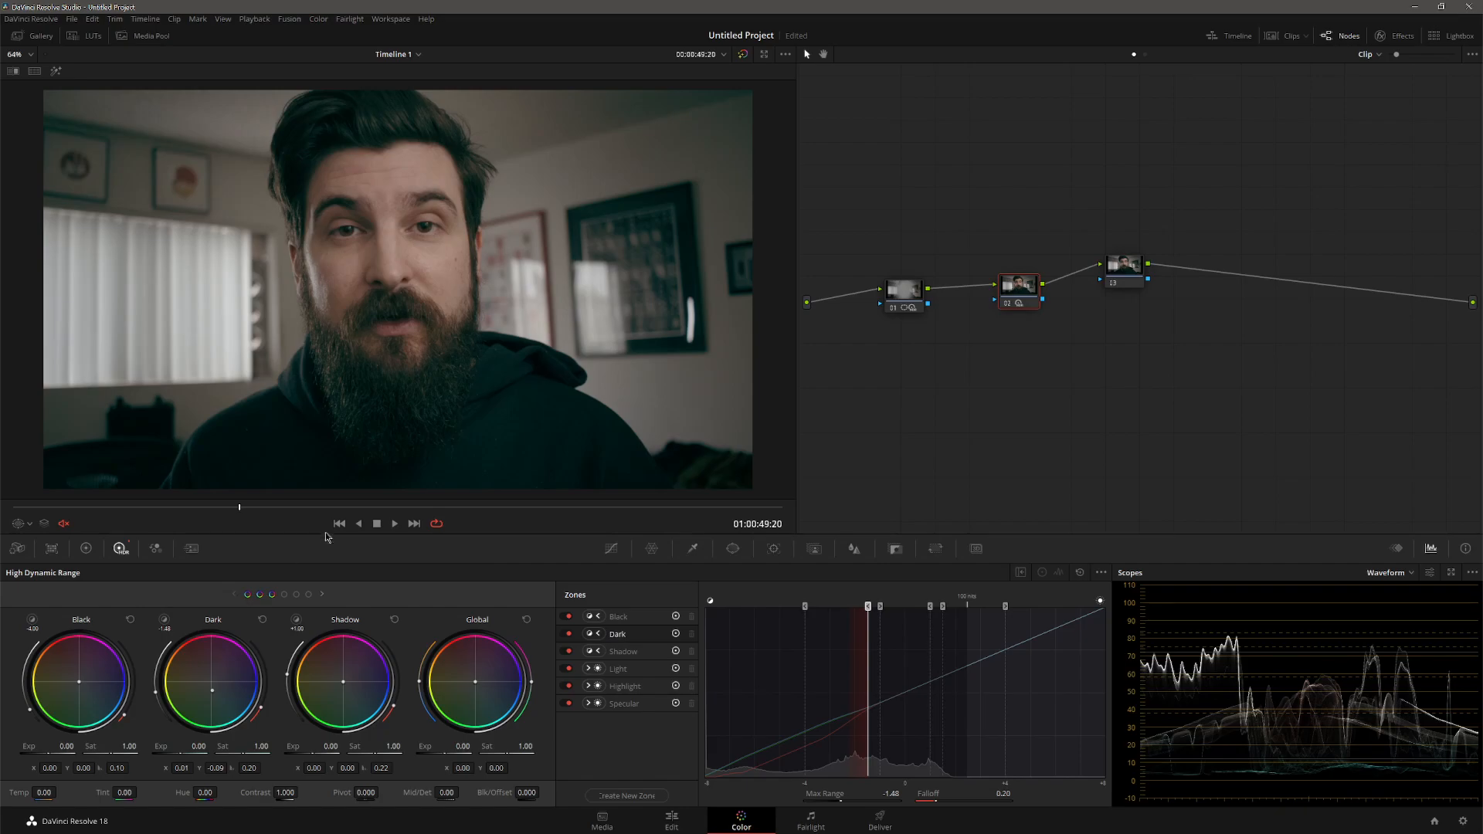
mouse_move(868, 606)
left_mouse_down()
mouse_move(823, 605)
mouse_move(880, 605)
mouse_move(820, 606)
mouse_move(859, 618)
left_mouse_up()
- Shift the second node's HDR Light zone color balance slightly to X -0.01, Y 0.00
left_click(285, 595)
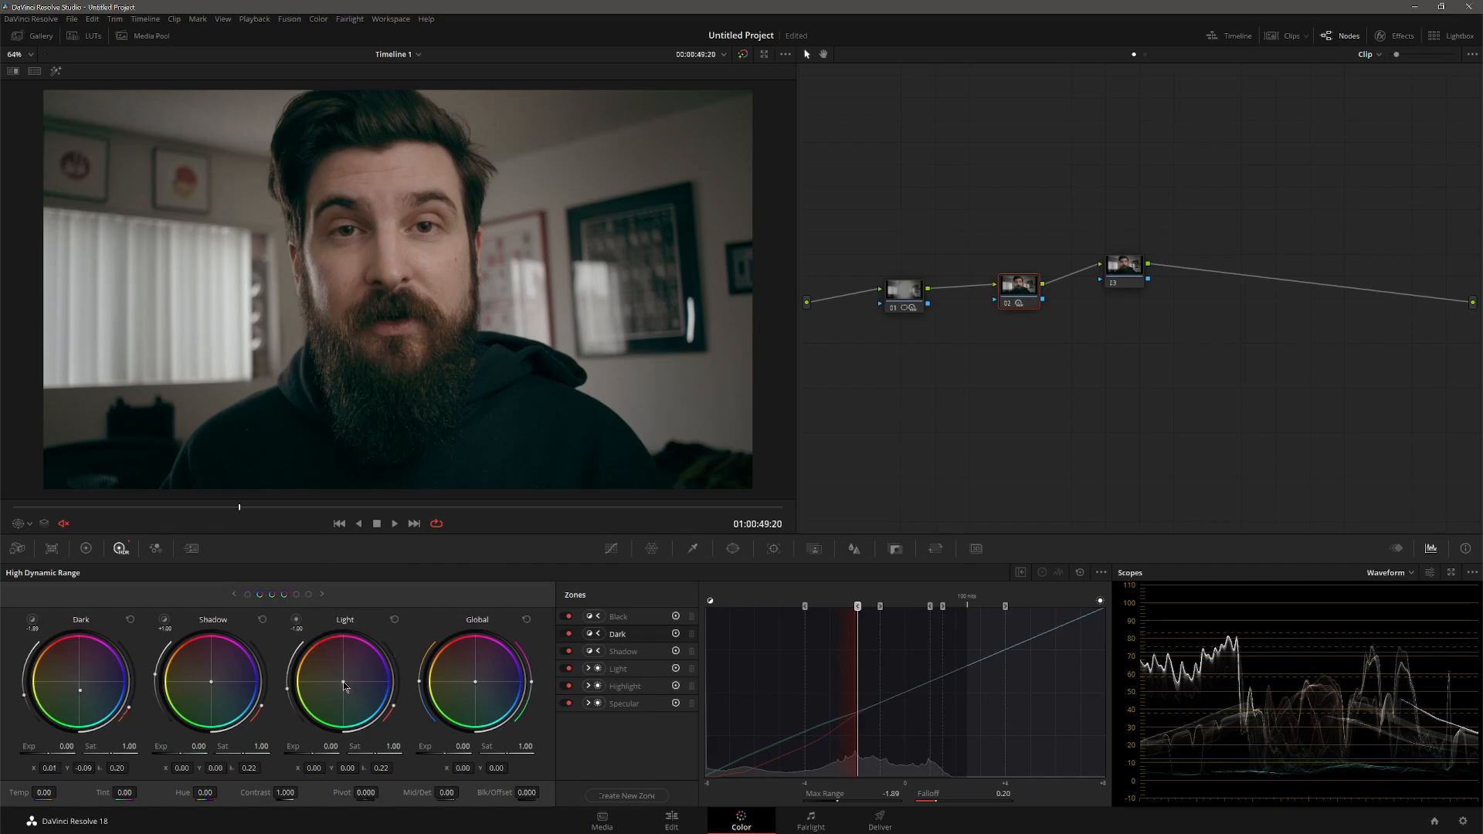
left_click_drag(344, 687, 343, 686)
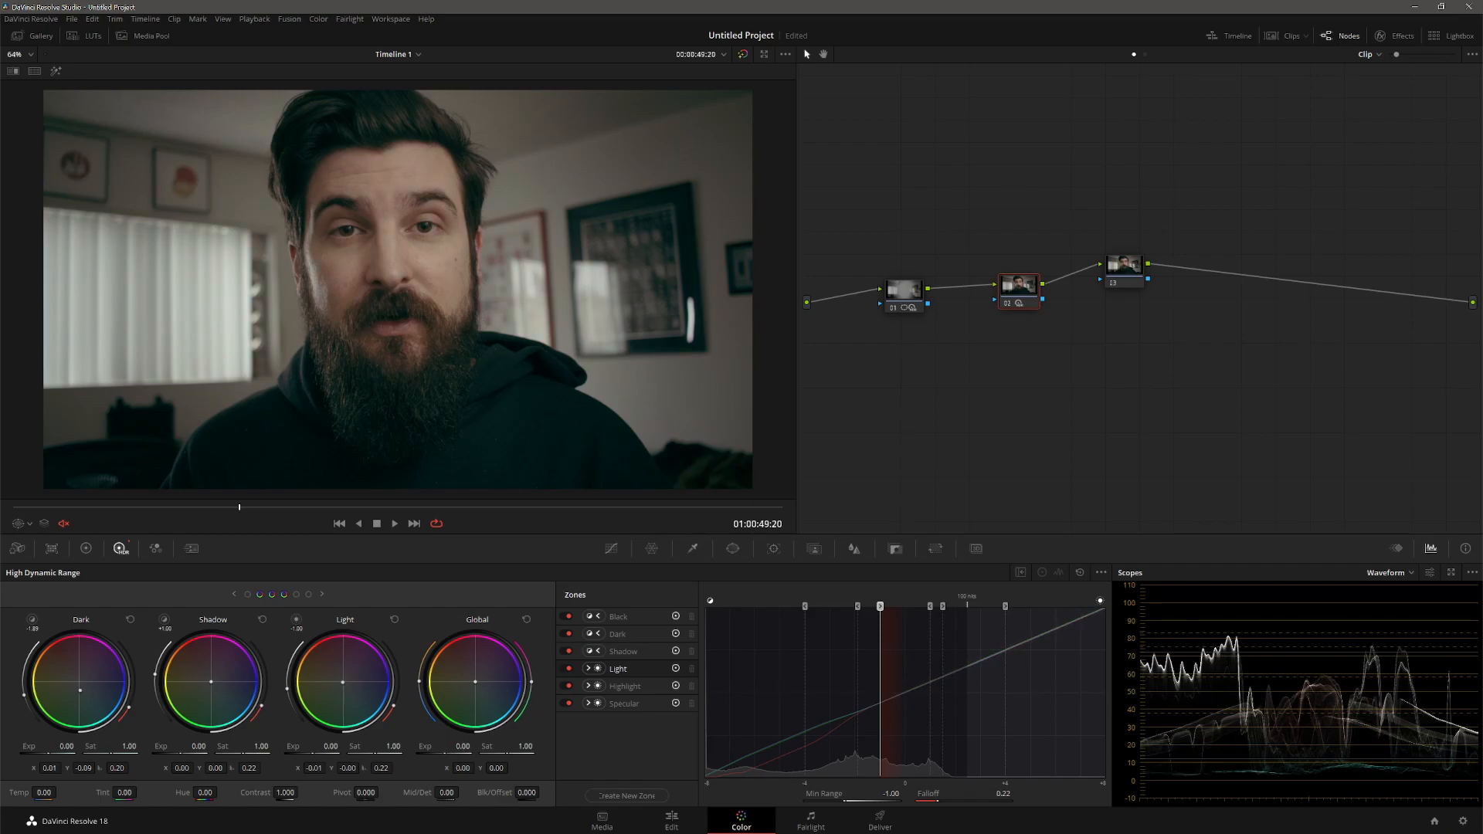
left_click_drag(342, 682, 342, 682)
left_click_drag(342, 681, 342, 682)
- Shift the second node's HDR Highlight zone color toward teal, around X 0.03, Y -0.05, and save the project
left_click(296, 594)
left_click_drag(344, 681, 342, 682)
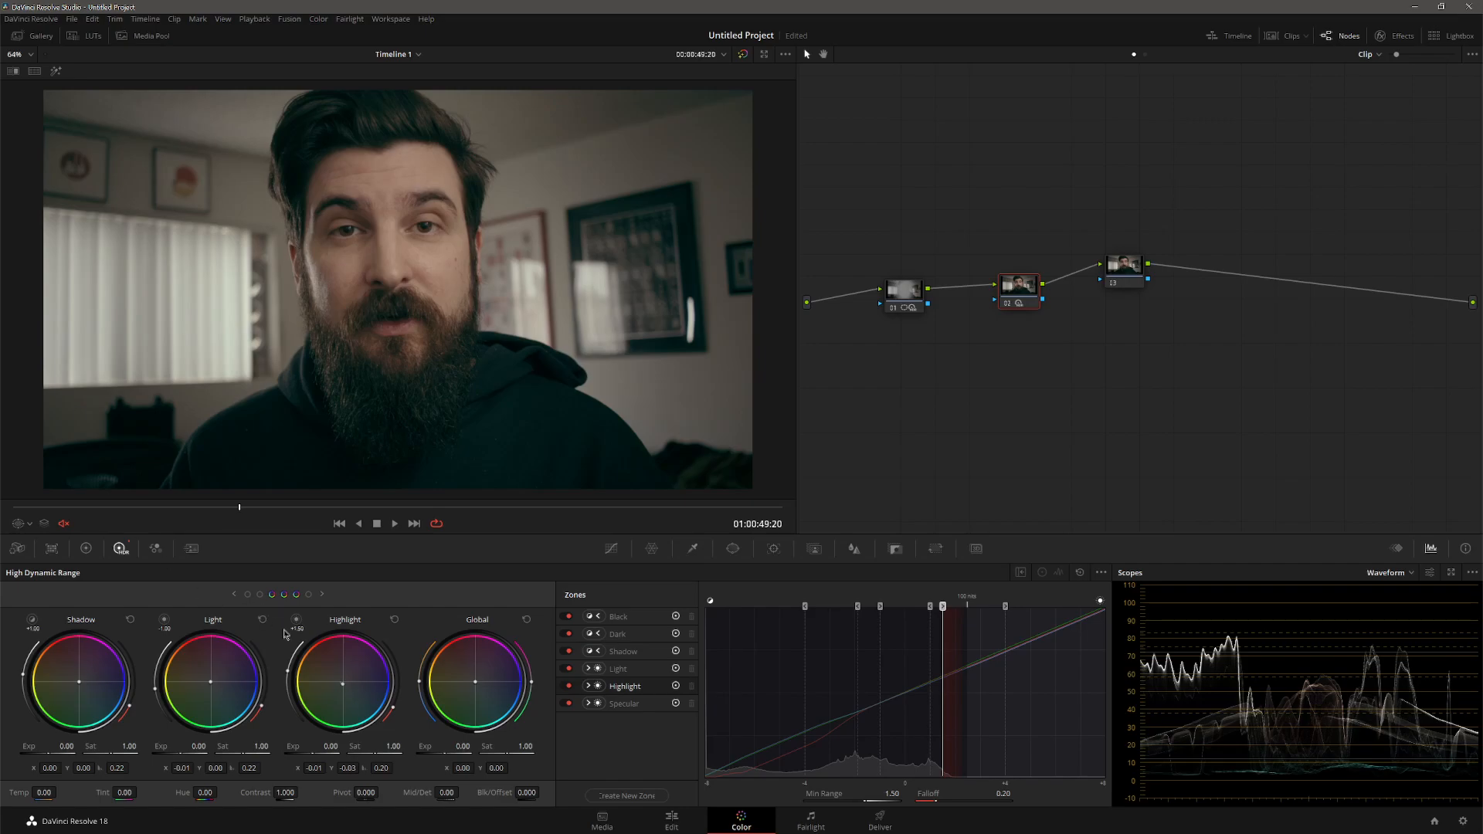
left_click_drag(344, 685, 342, 685)
left_click_drag(342, 683, 340, 683)
left_click_drag(340, 683, 345, 685)
left_click_drag(345, 685, 346, 686)
key("ctrl+s")
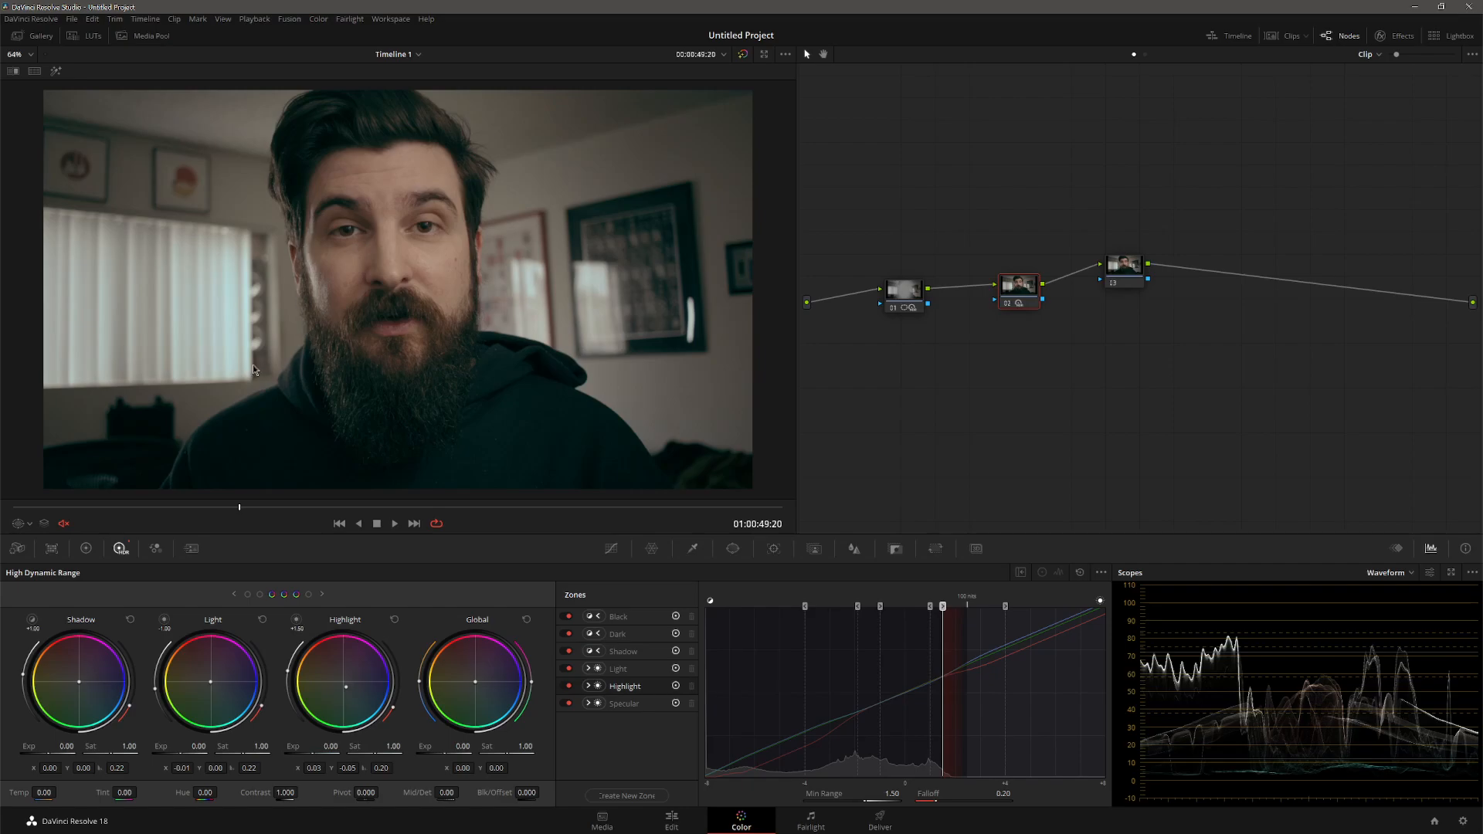
left_click_drag(355, 689, 355, 688)
- Align the third node with the chain, apply the 35MM FILM GRAIN 3 - STRONG still from PXT_FILM_ELEMENTS to it, and toggle it to compare
left_click_drag(1133, 266, 1135, 290)
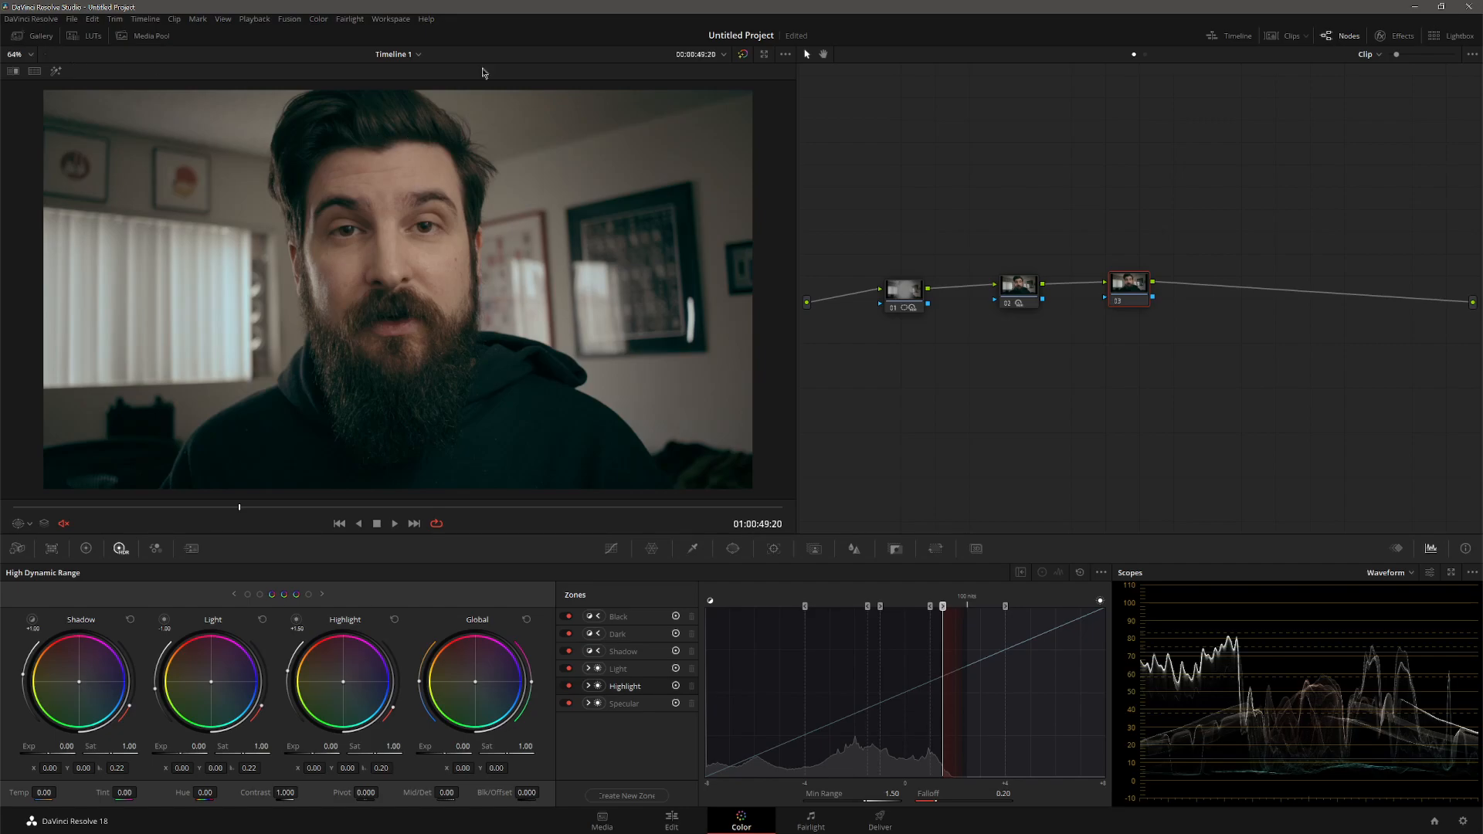
left_click(37, 36)
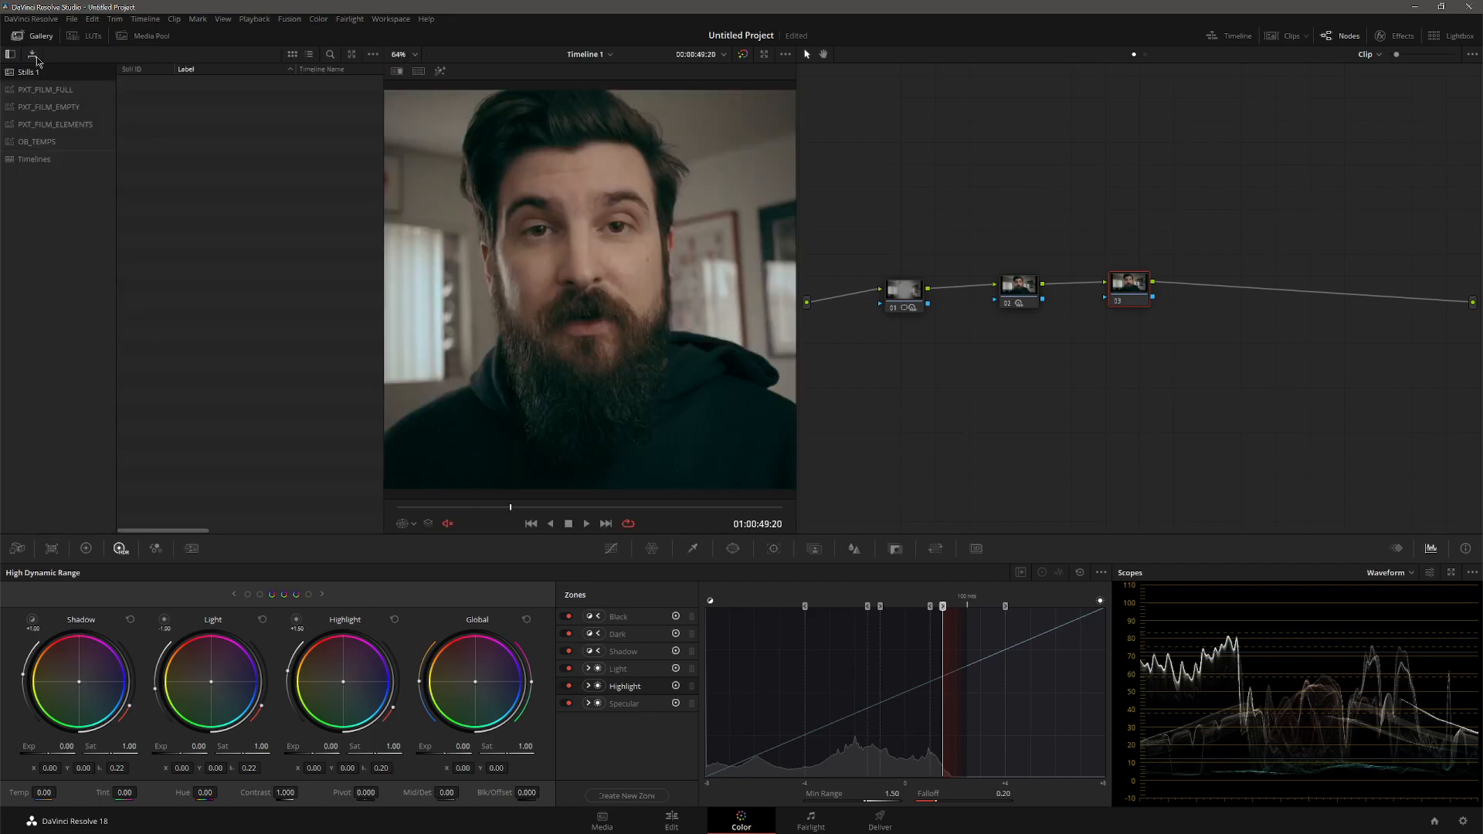
left_click(69, 109)
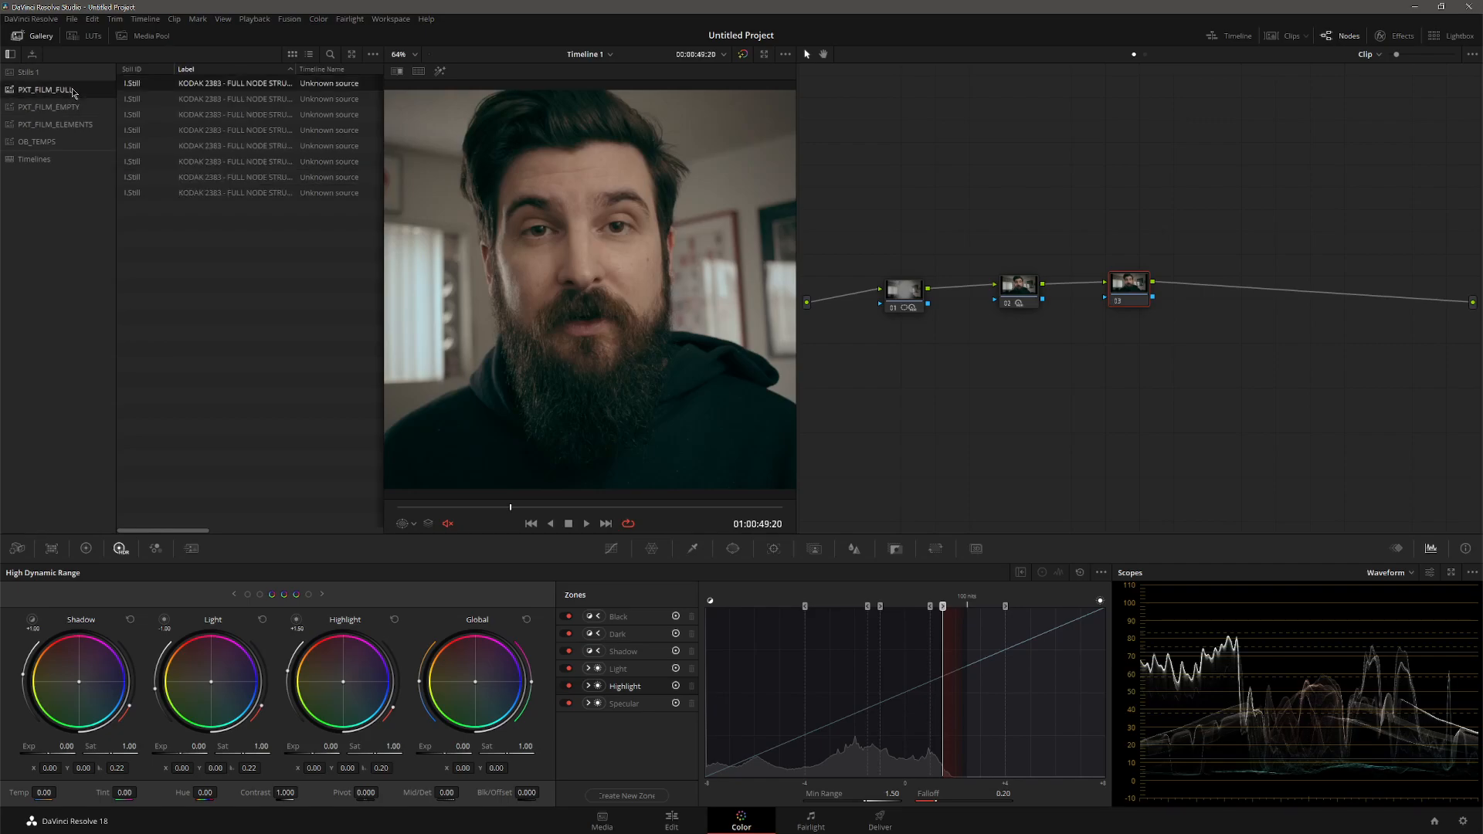
left_click(68, 131)
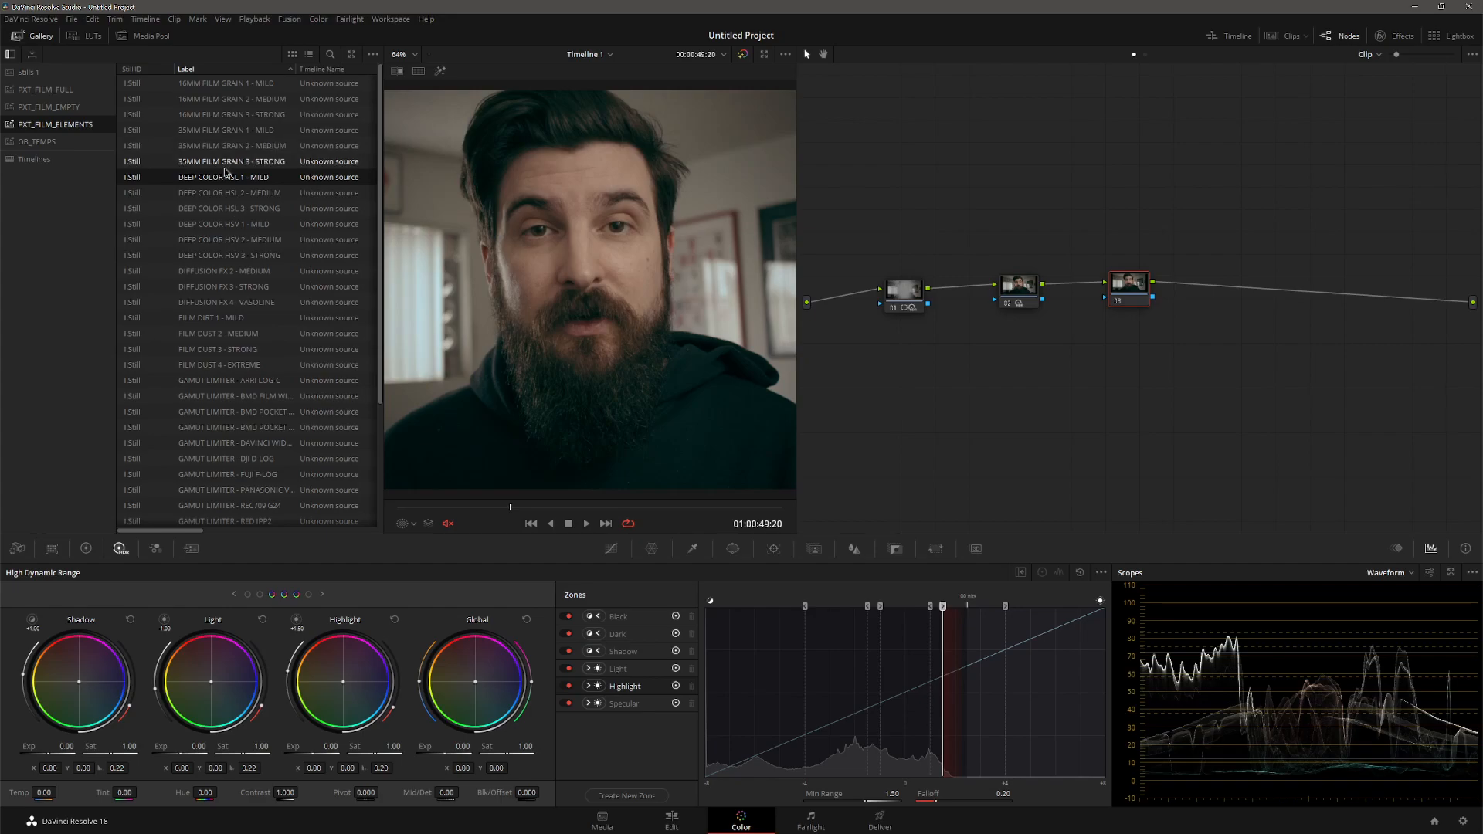
left_click_drag(217, 167, 1124, 298)
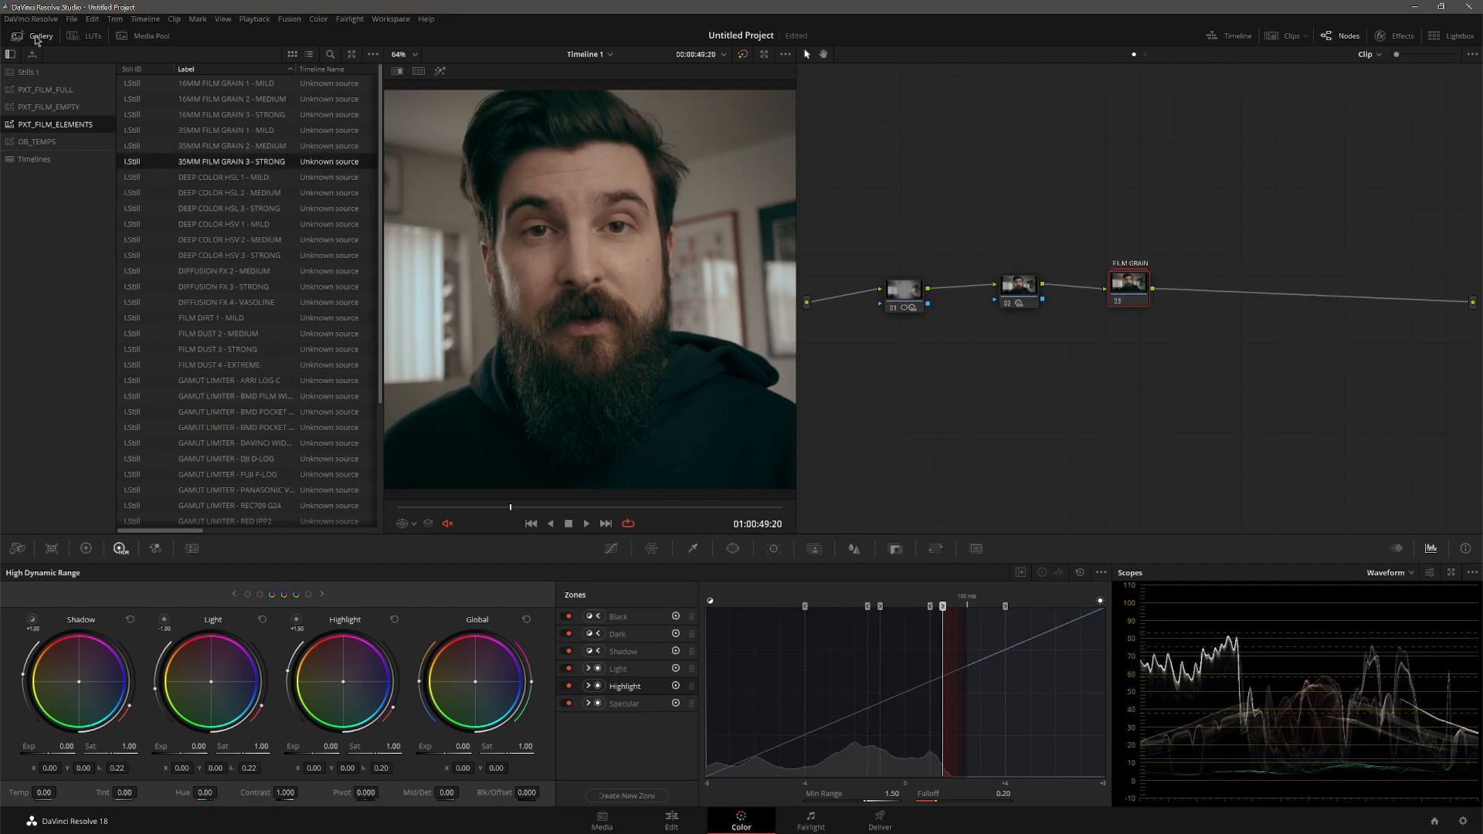
left_click(31, 36)
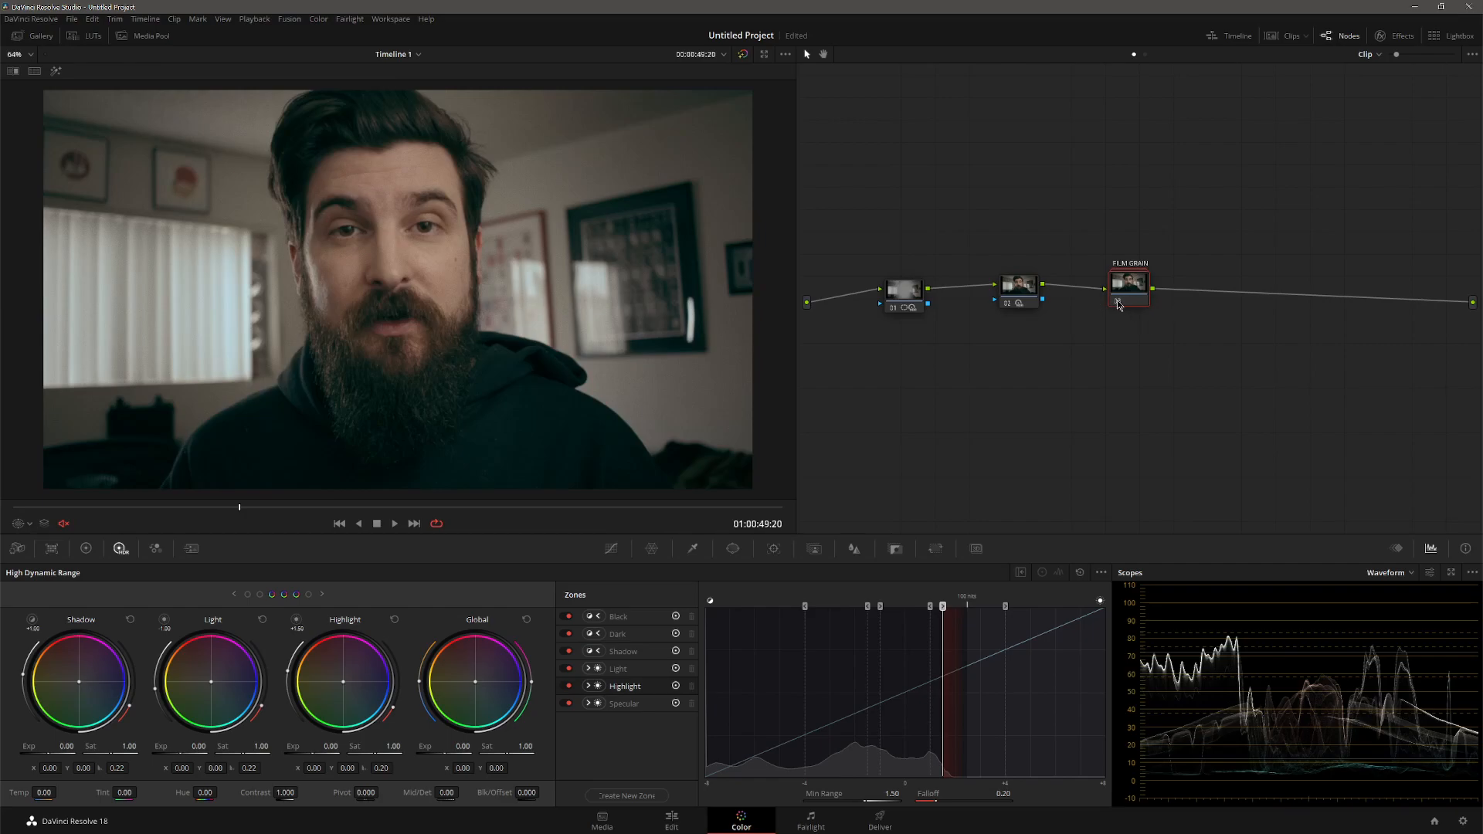
left_click(1117, 304)
left_click(1118, 303)
- Browse the stills in the PXT_FILM_ELEMENTS and PXT_FILM_FULL gallery albums
left_click(34, 36)
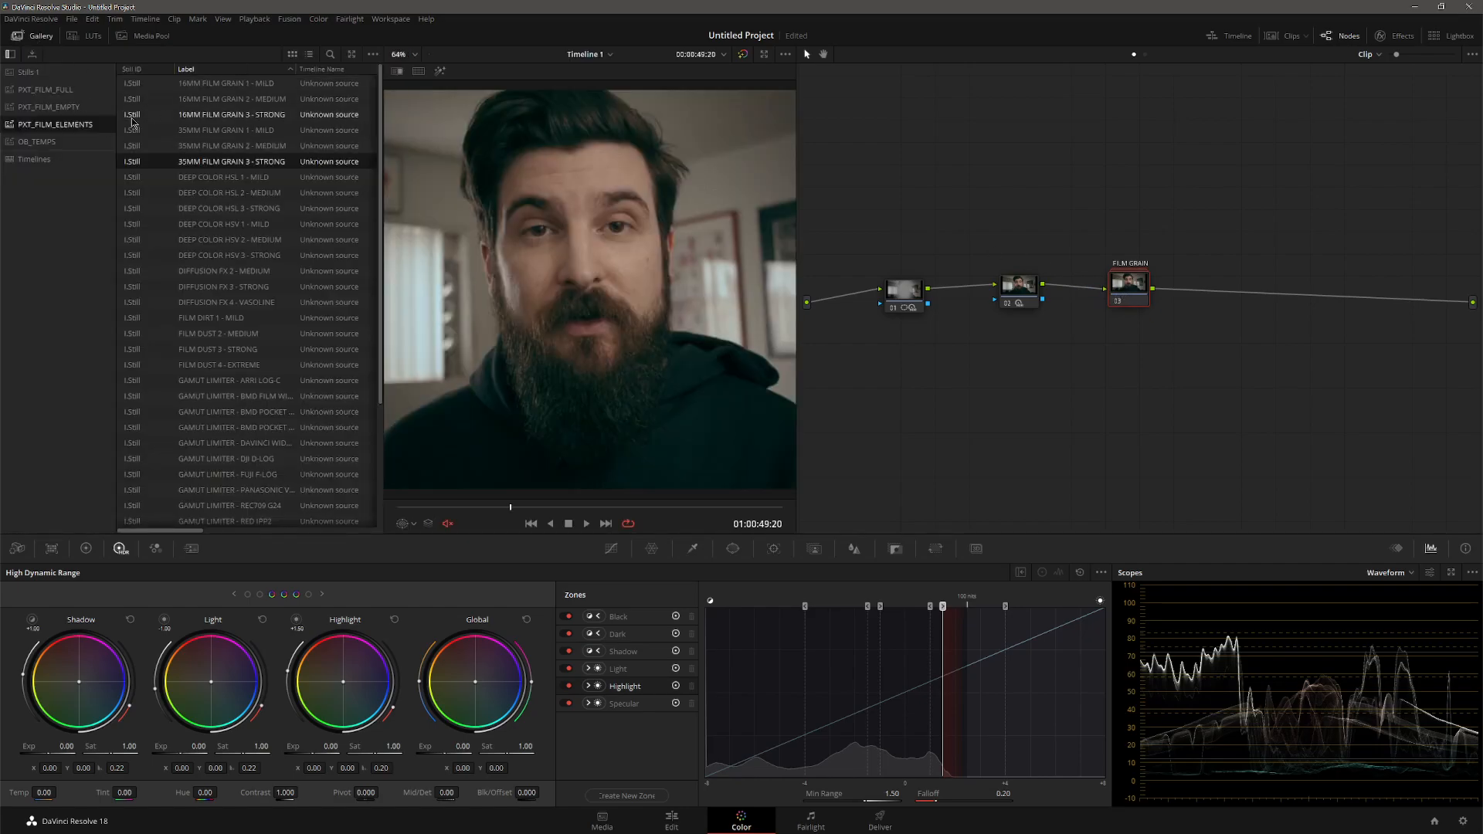
scroll(302, 389, "down", 3)
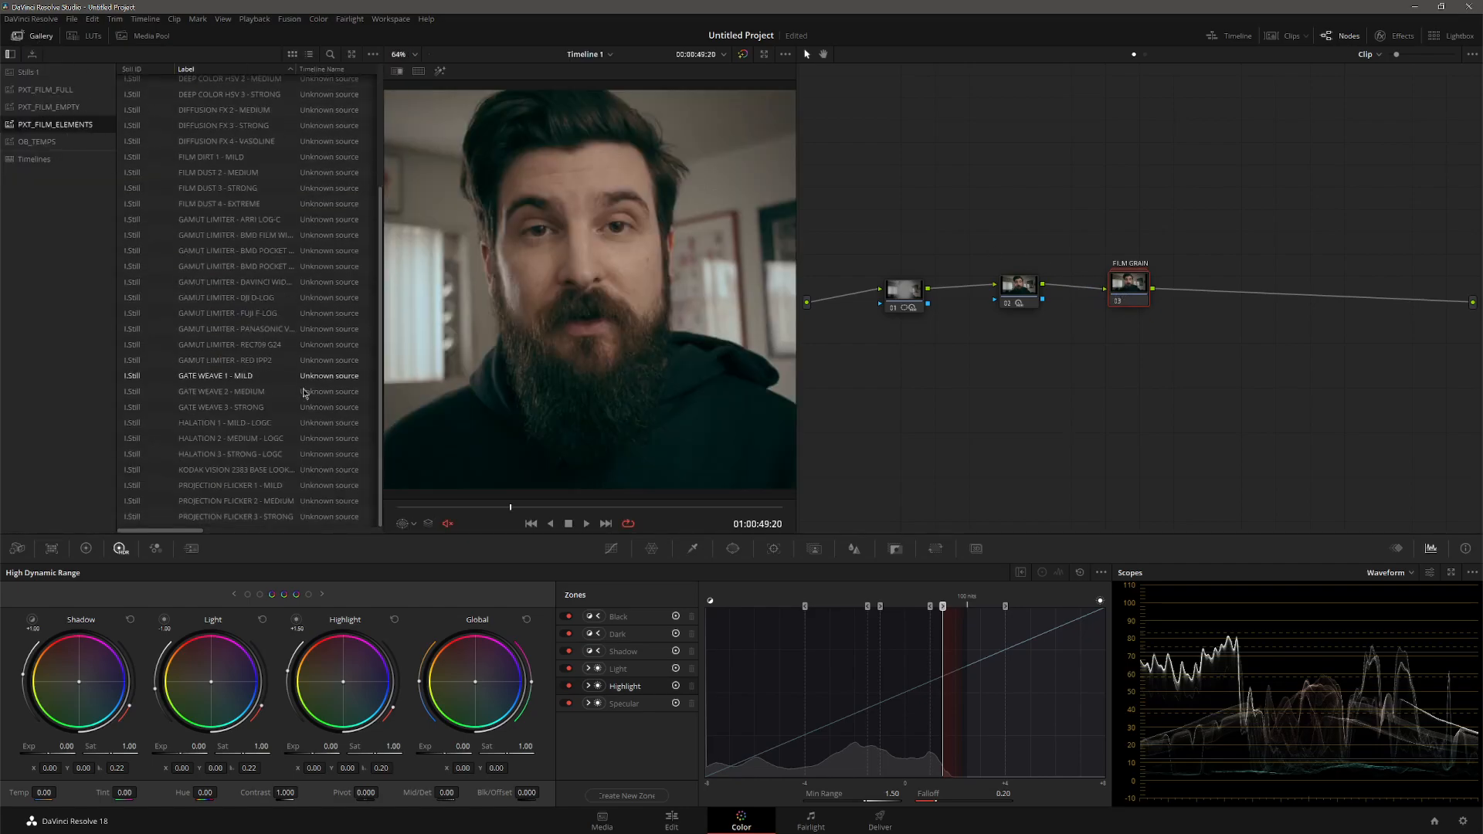
scroll(255, 301, "up", 3)
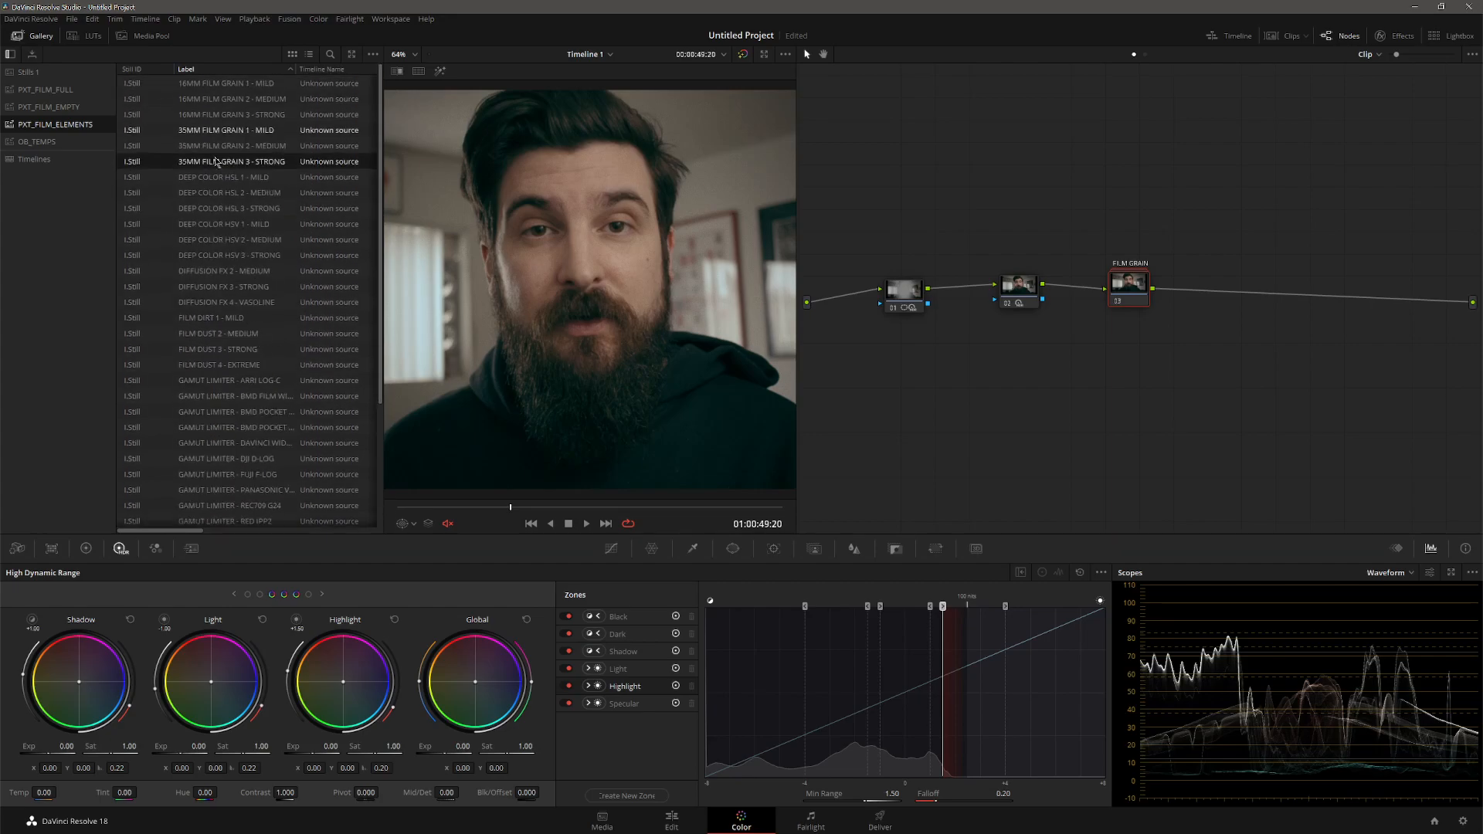
left_click(77, 90)
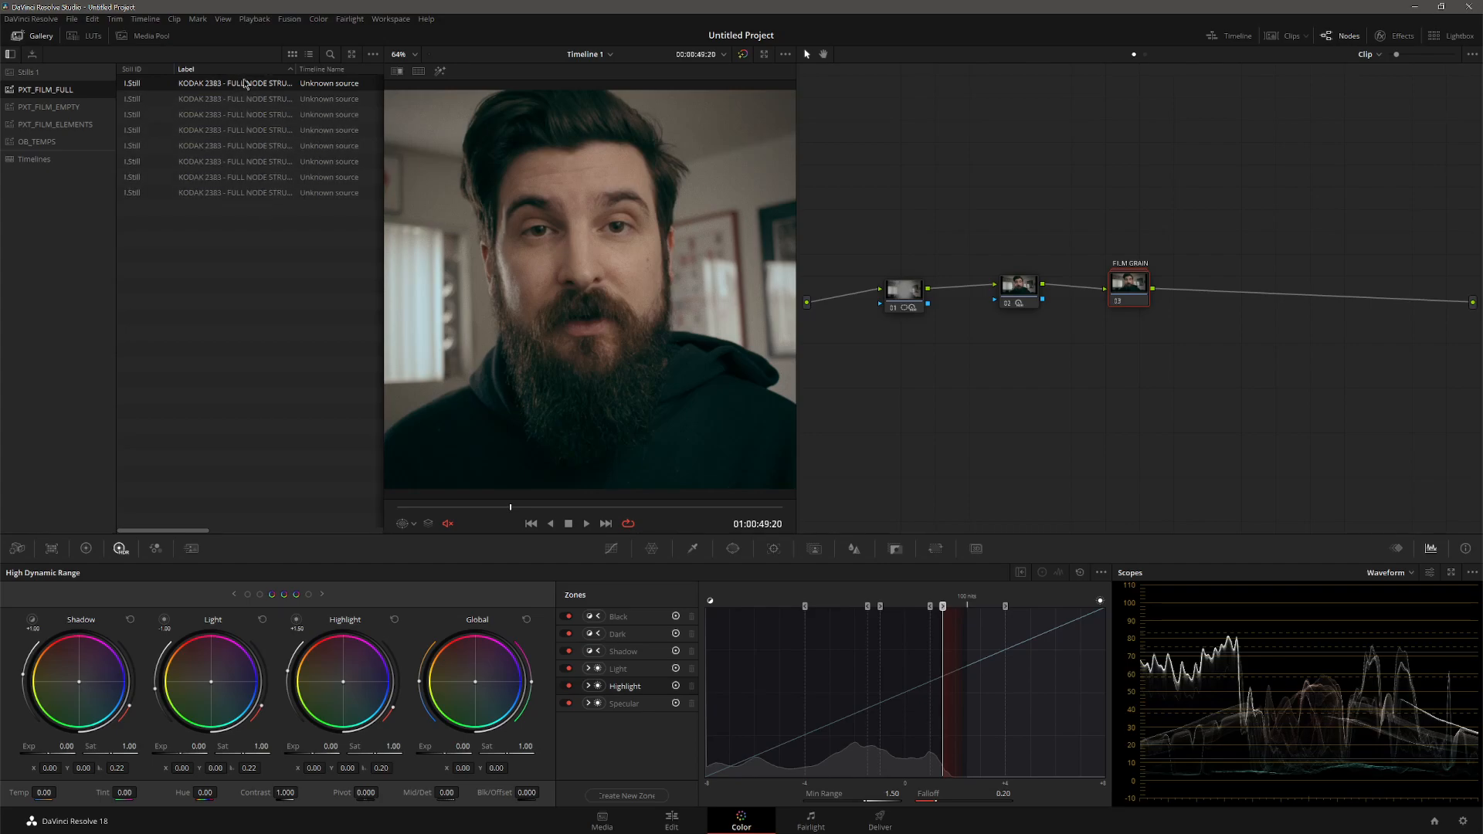
left_click(31, 37)
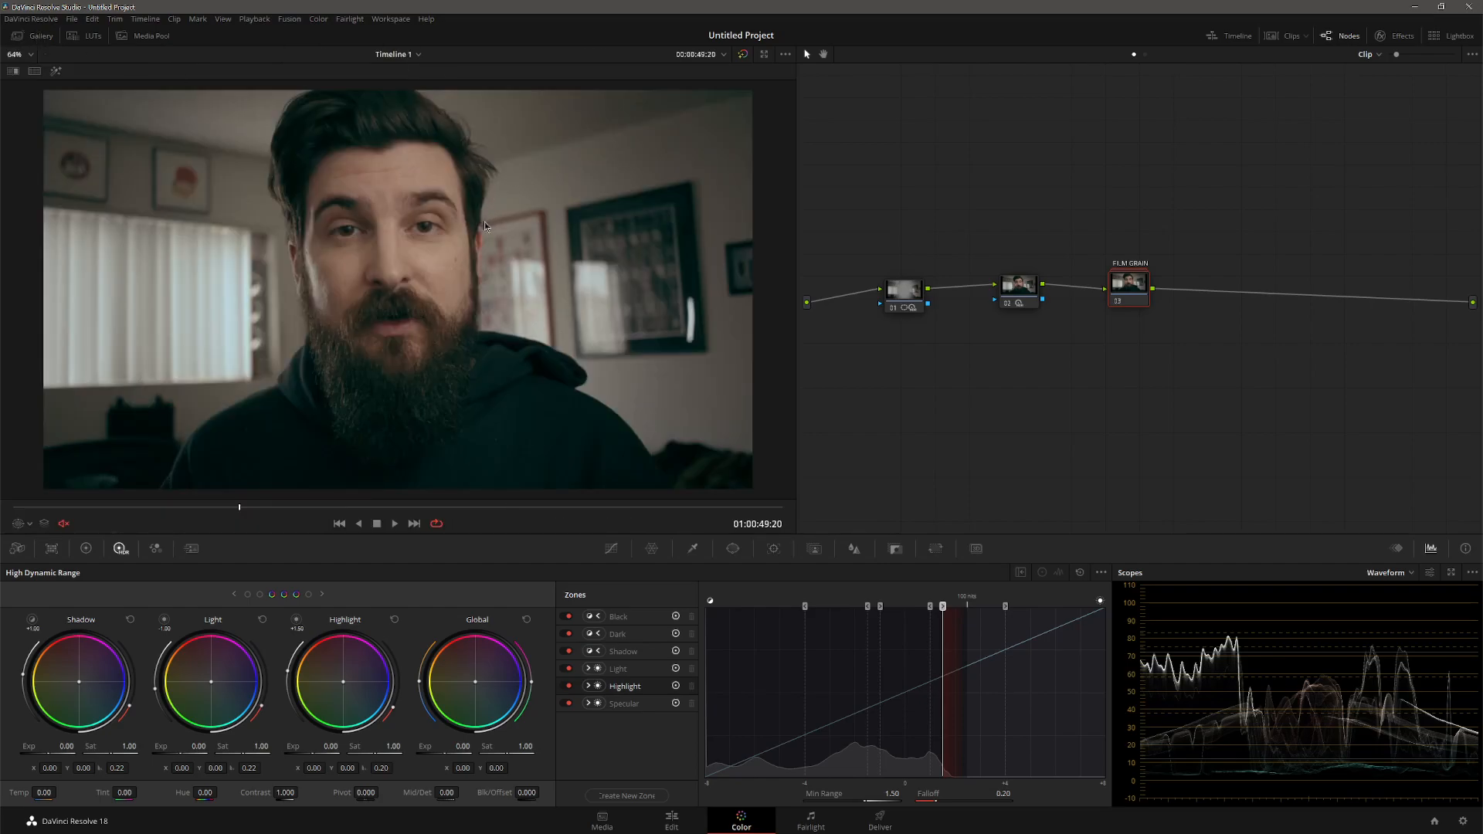
- Open the Color Warper as a floating window and place it beside the man's face, clear of the image's subject
scroll(484, 224, "down", 2)
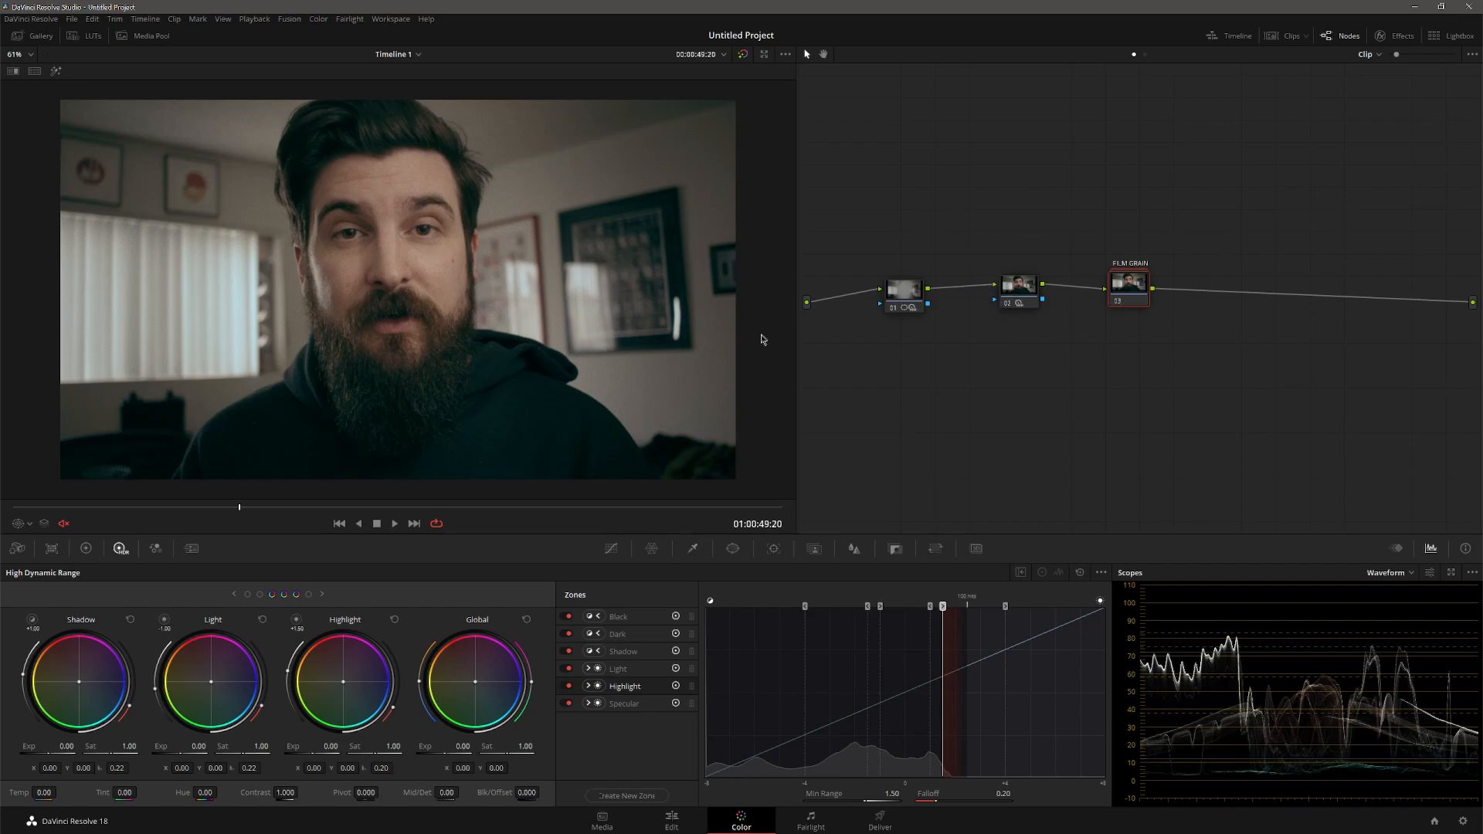
left_click(651, 548)
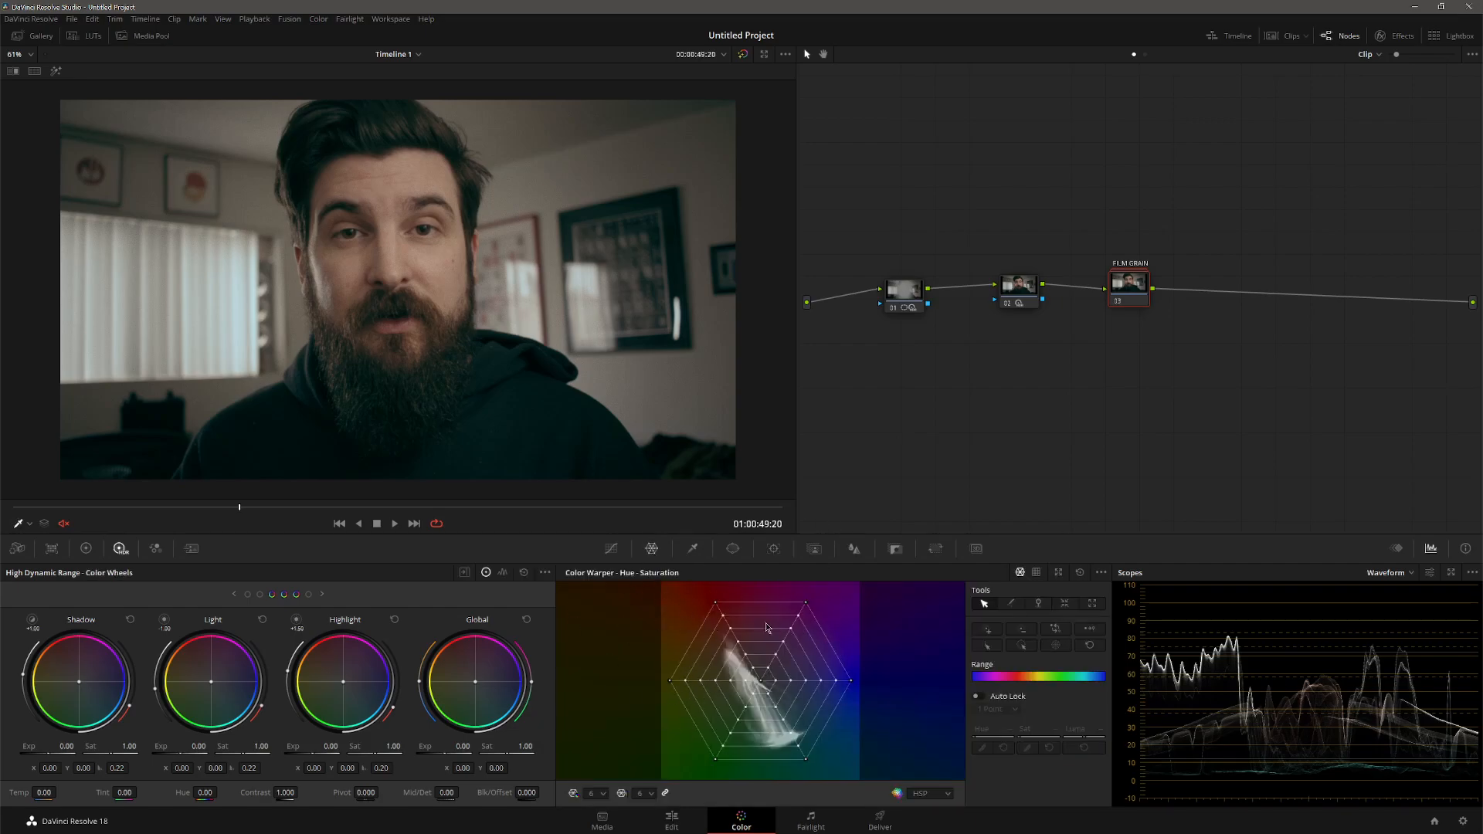
left_click(1058, 573)
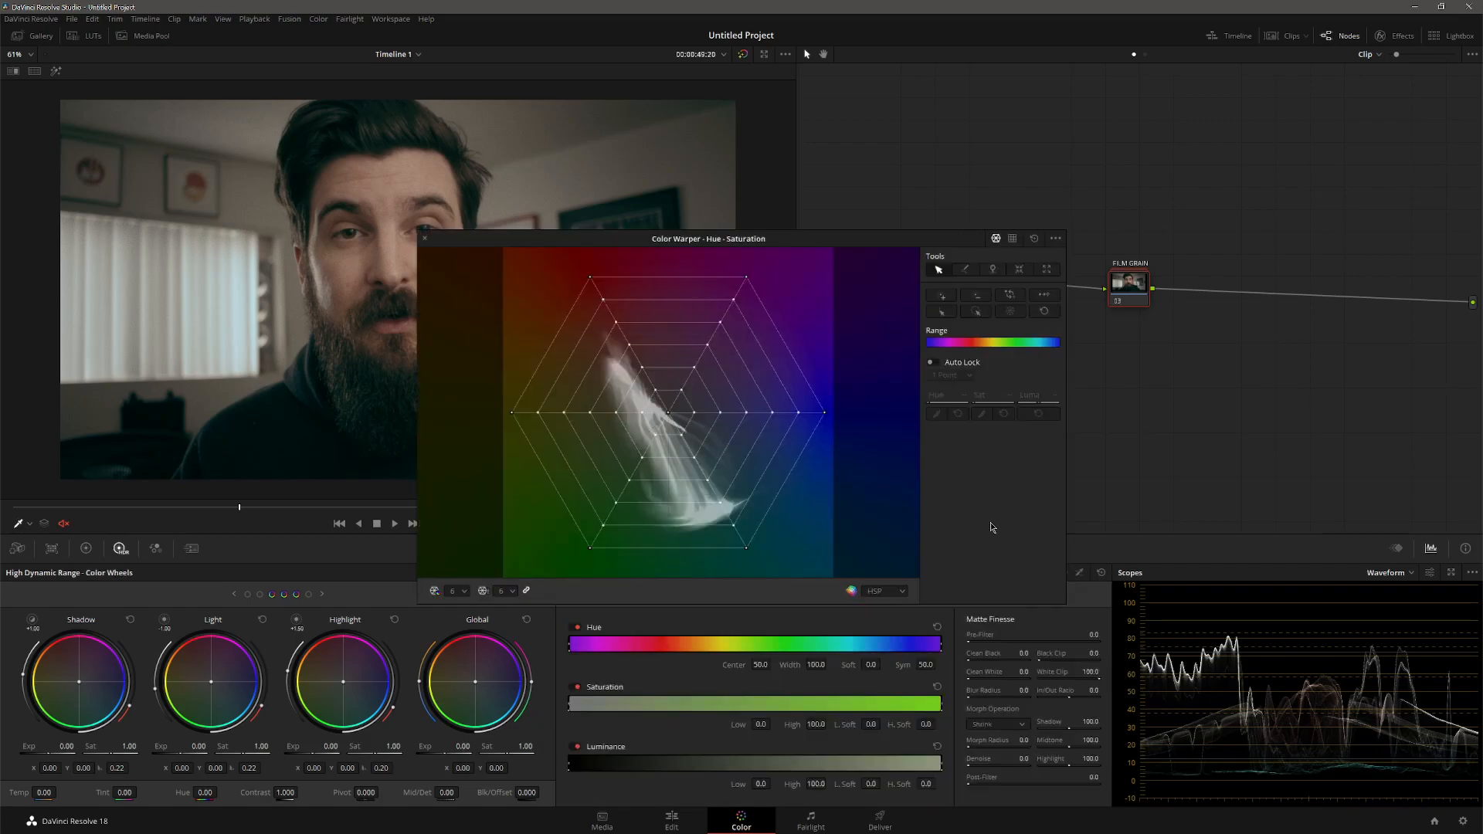
left_click_drag(707, 245, 1014, 115)
left_click_drag(716, 186, 934, 188)
left_click_drag(987, 106, 902, 114)
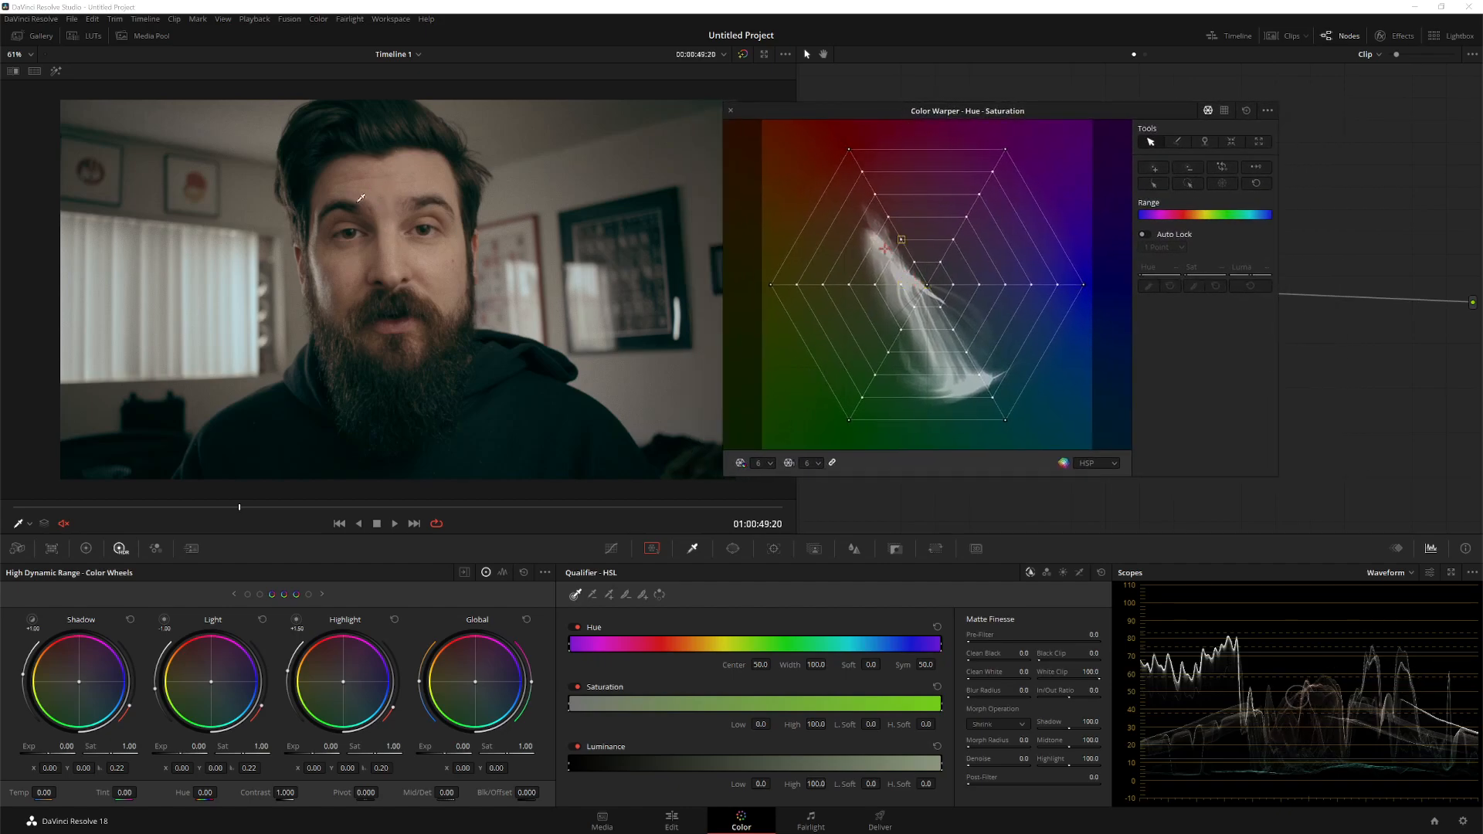
- Set the Color Warper grid's hue and saturation resolution to 12
left_click(761, 462)
left_click(759, 492)
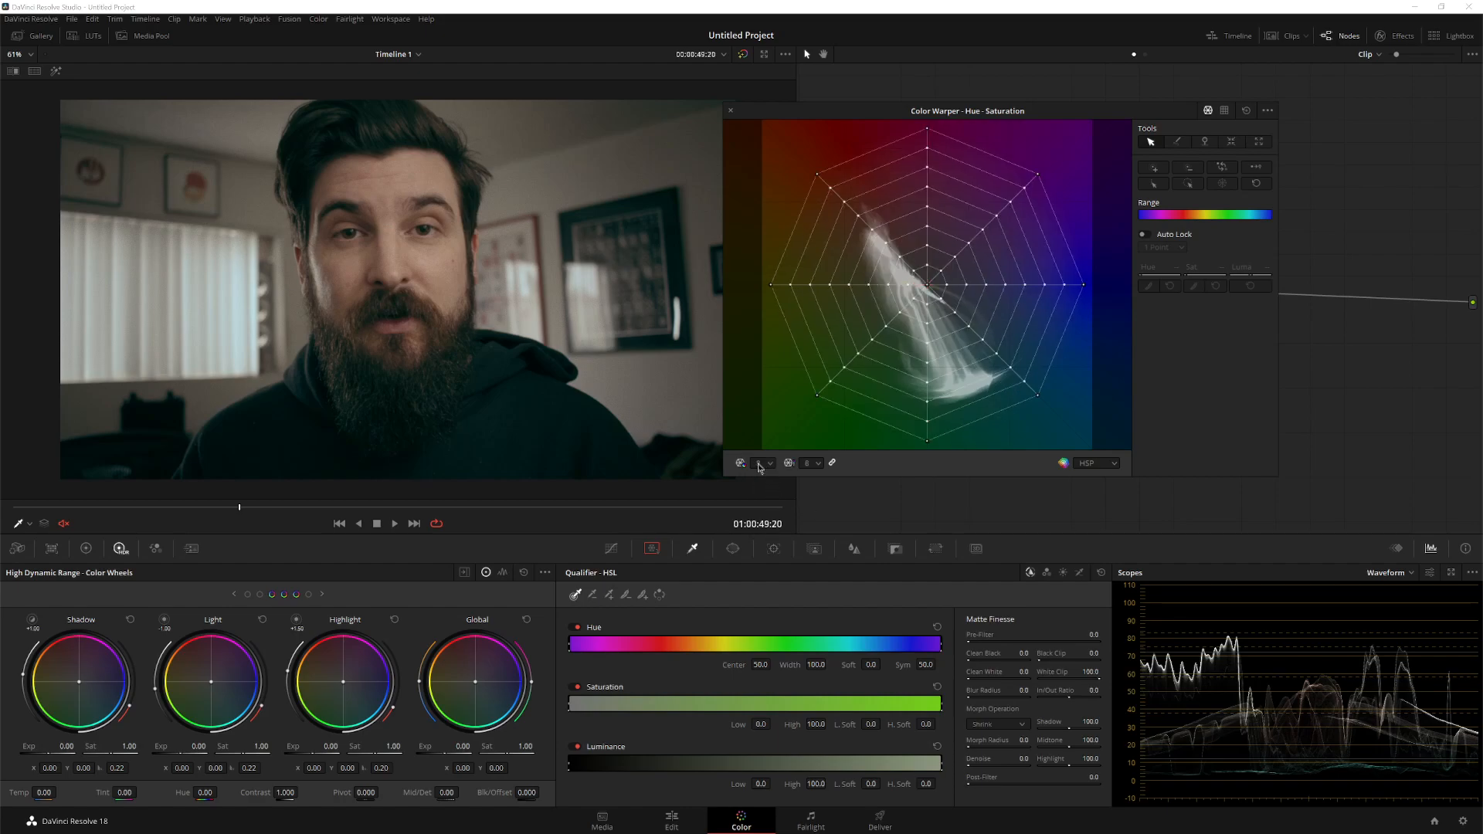
left_click(767, 503)
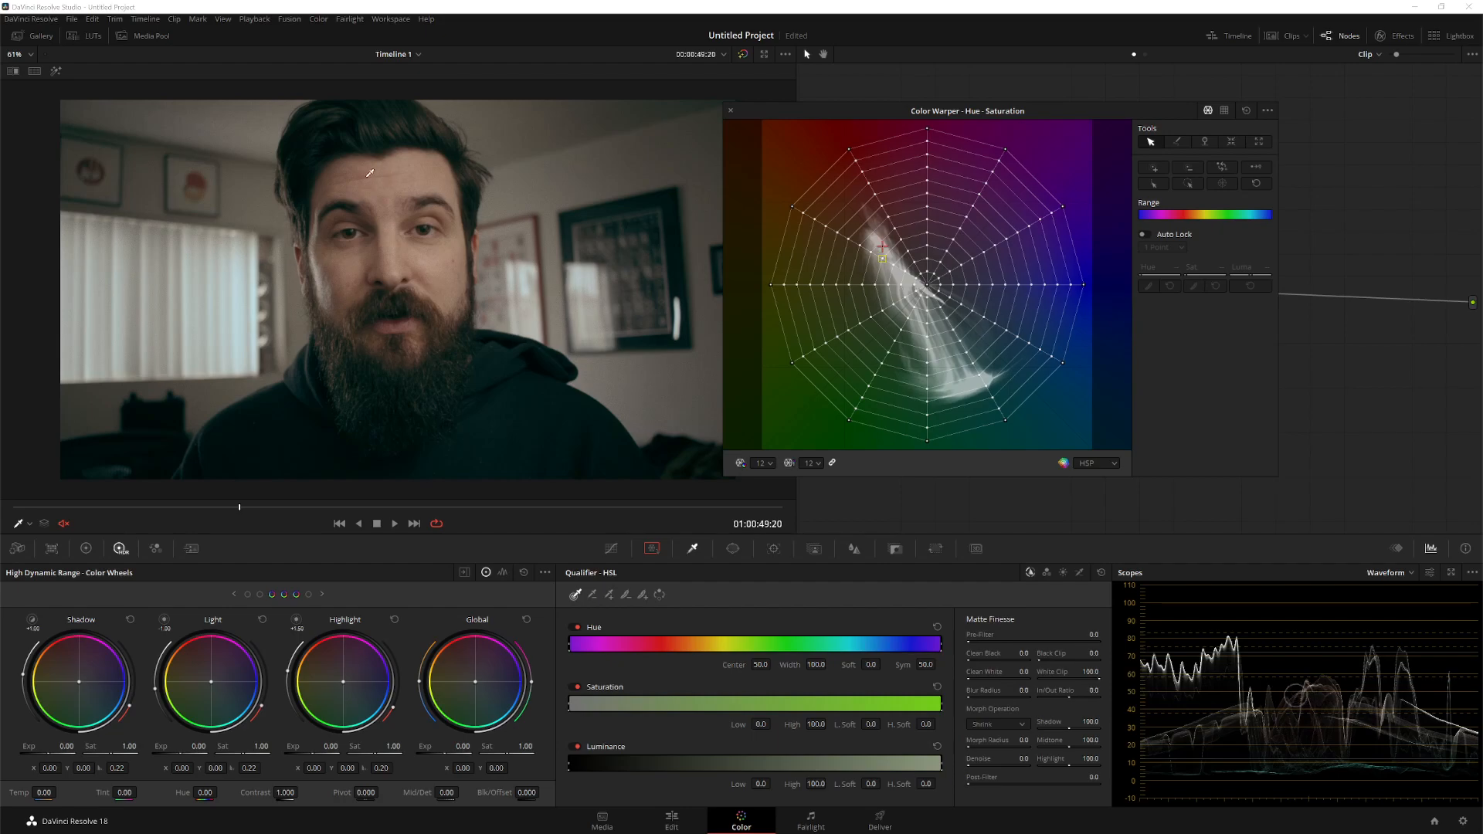
- Try a Color Warper shift of the cheek's skin tone on the film grain node, close the floating window and undo the warper edits
left_click(444, 261)
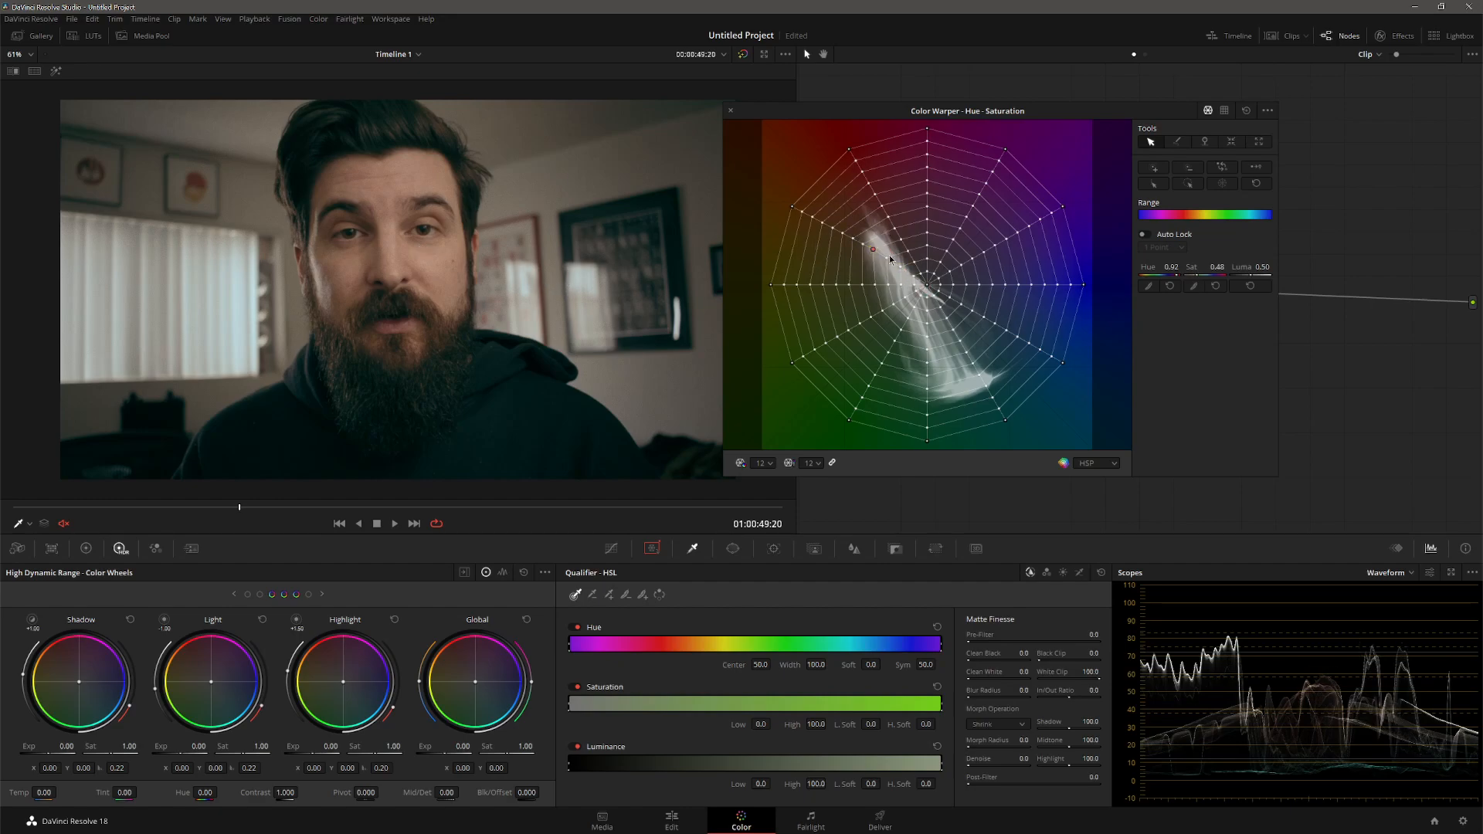
left_click(731, 113)
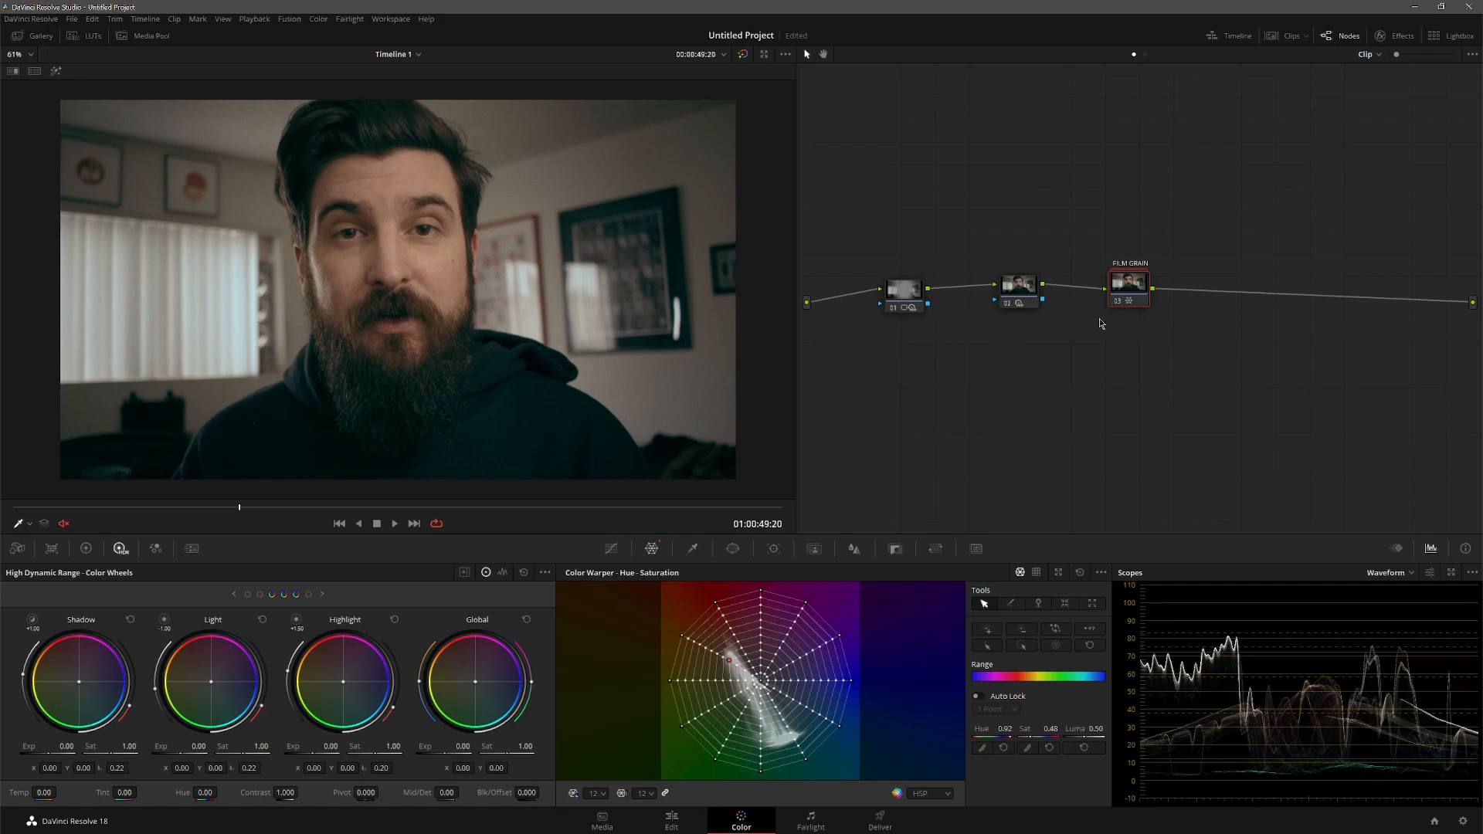
key("ctrl+z")
key("ctrl+z")
key("ctrl+z")
key("ctrl+z")
key("ctrl+z")
key("ctrl+z")
- Try a skin-tone warp at resolution 12 on a new serial node placed after the film grain node, and undo both
key("alt+s")
left_click(597, 793)
left_click(596, 753)
left_click(441, 262)
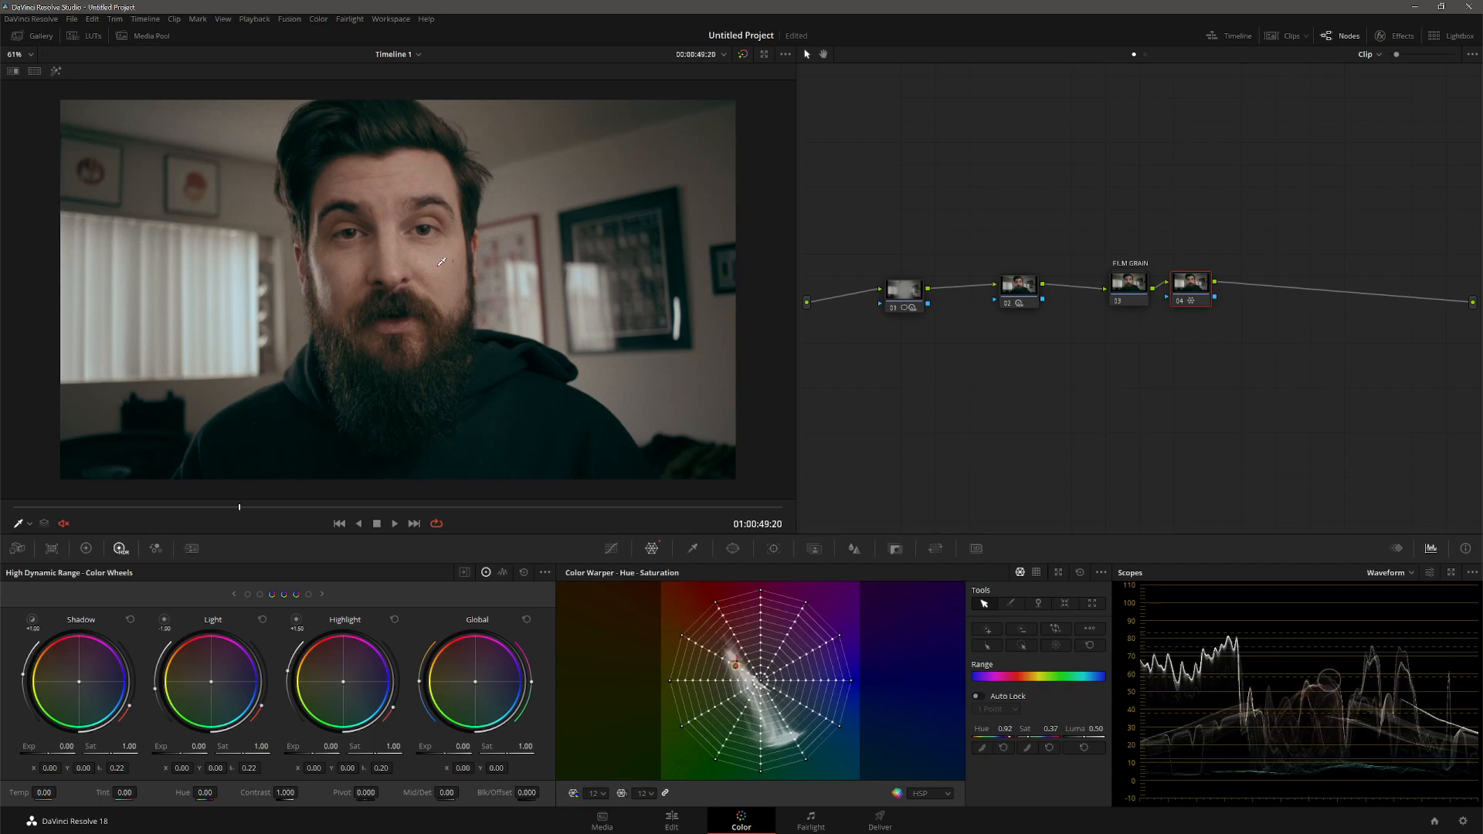
left_click_drag(442, 258, 440, 253)
key("ctrl+z")
key("ctrl+z")
key("ctrl+z")
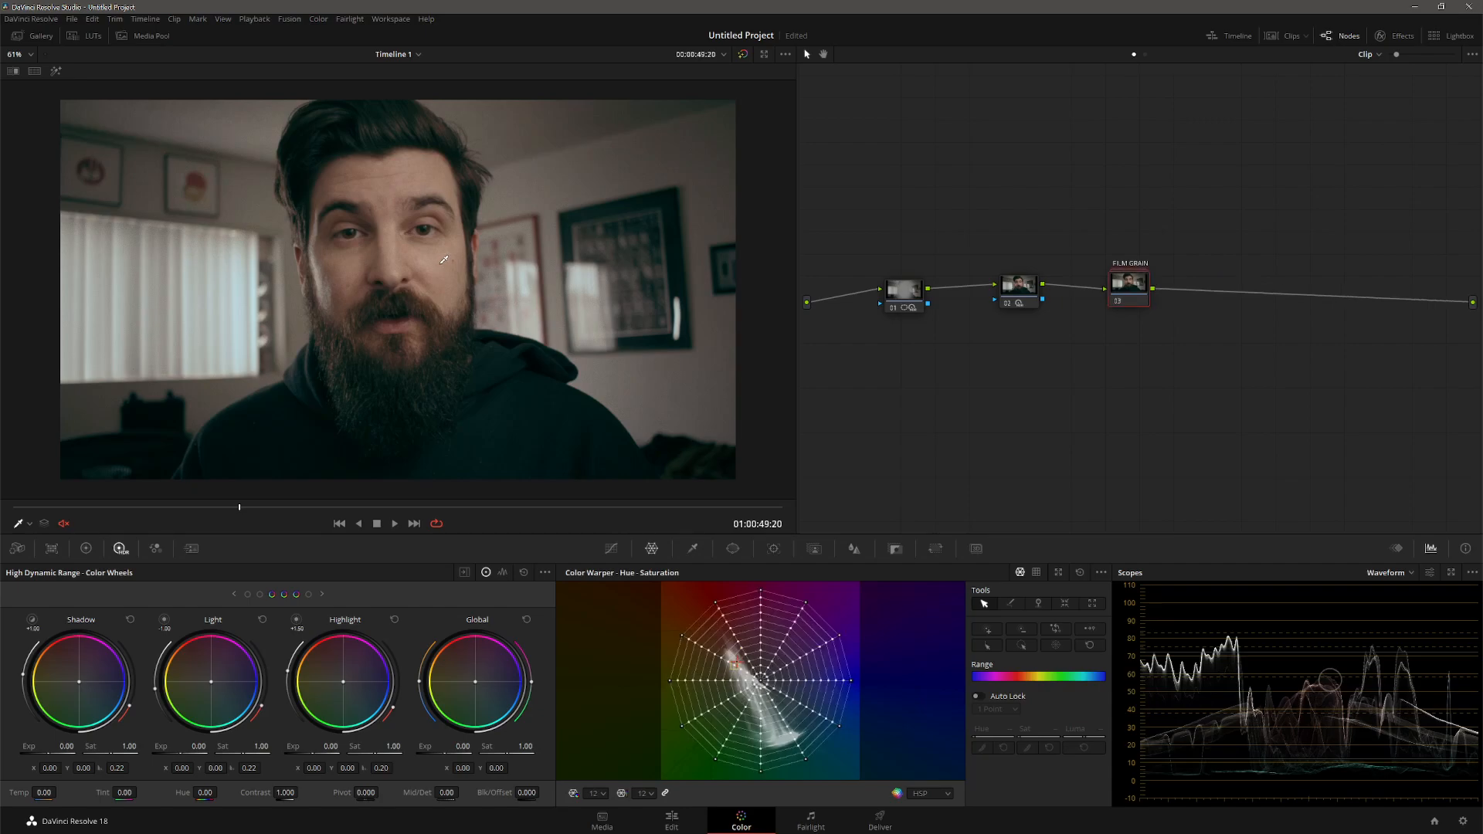
- Make room before the FILM GRAIN node, insert a new serial node there and place it in line after node 02
left_click_drag(1133, 289, 1240, 308)
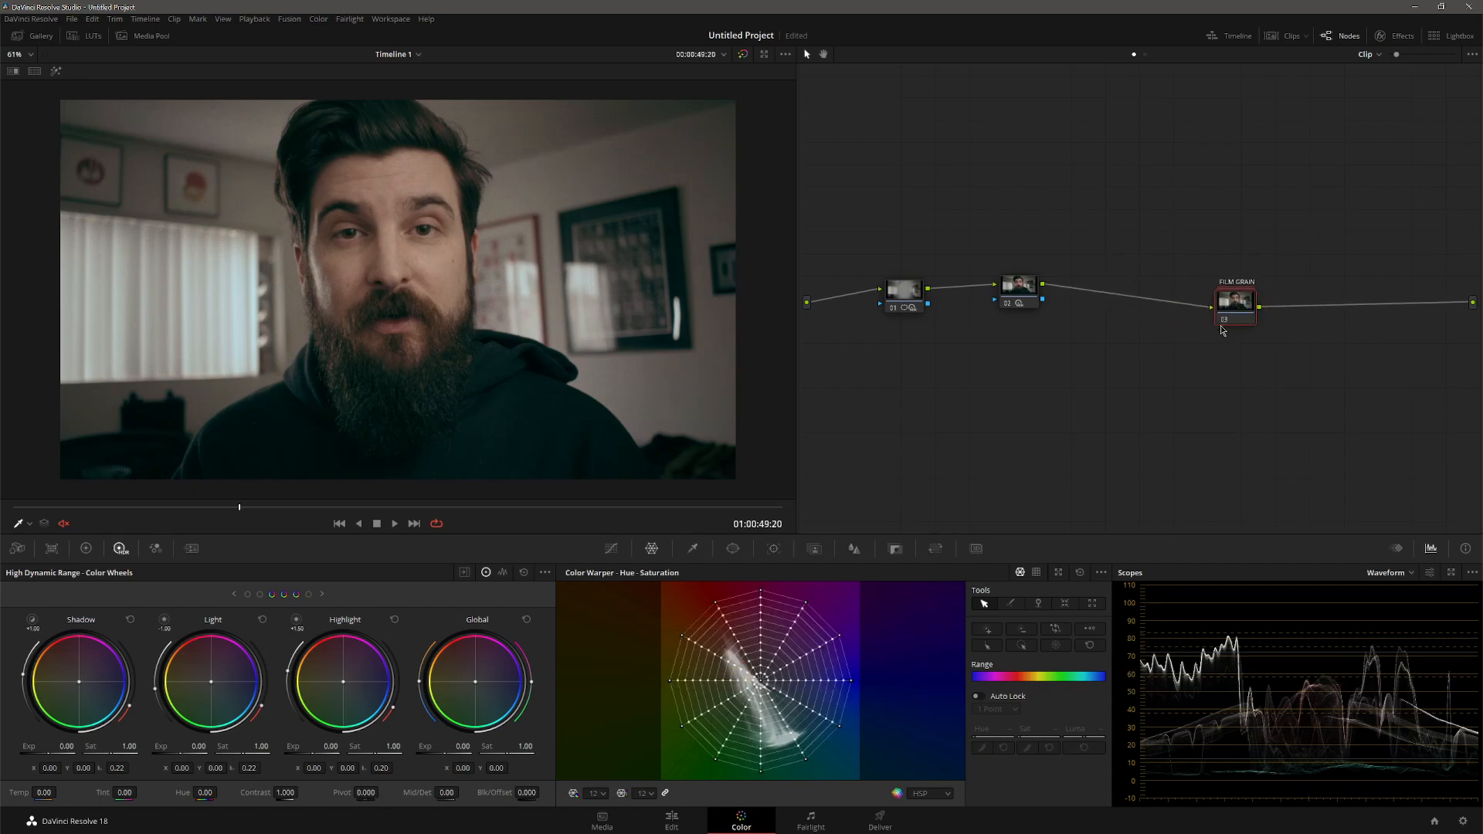
key("shift+s")
left_click_drag(1246, 358, 1127, 297)
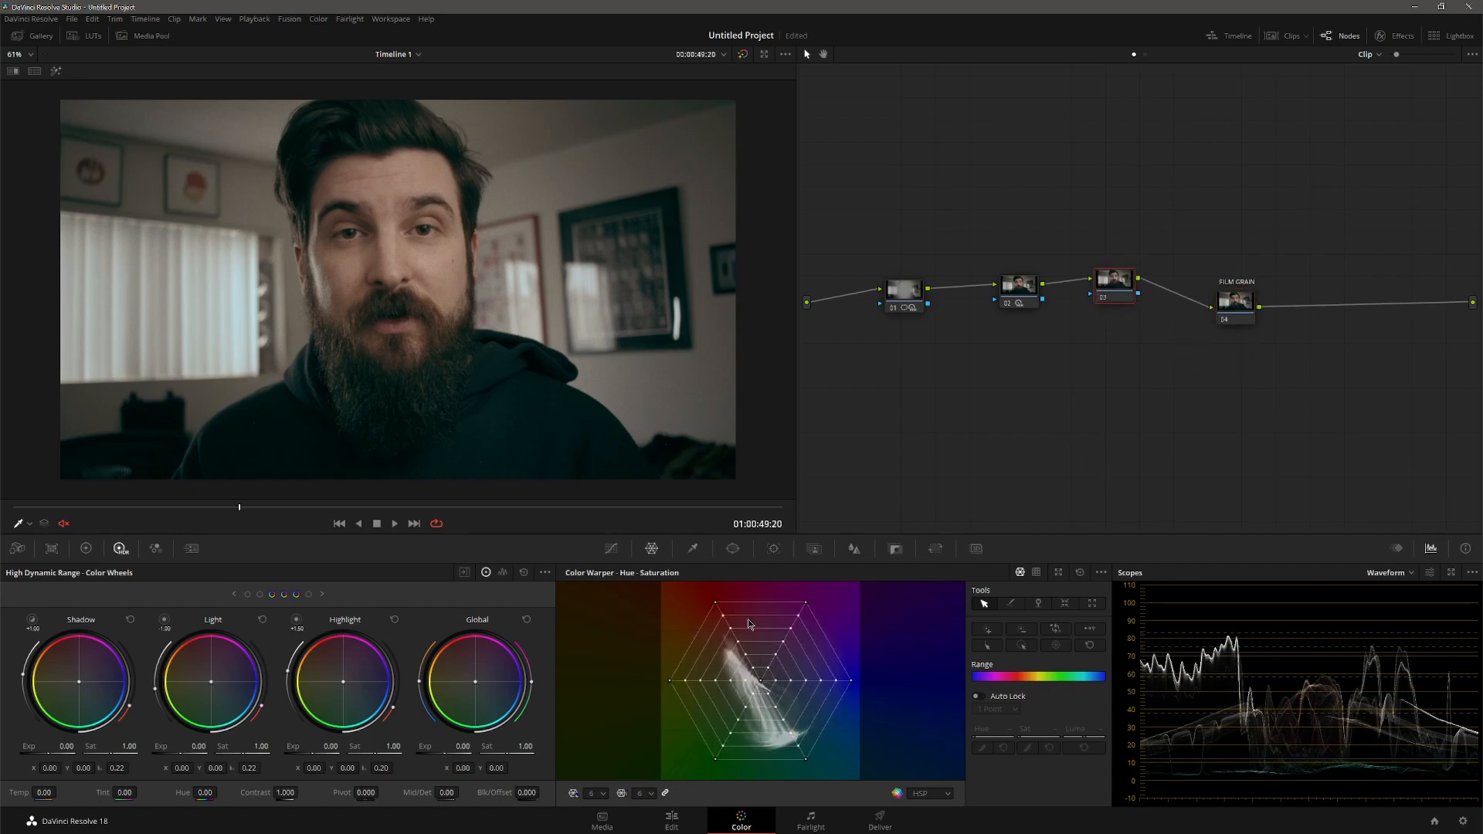
- Set the new node's Color Warper resolution to 12 and shift the skin tone sampled from the cheek to hue 0.93, saturation 0.47
left_click(593, 794)
left_click(596, 754)
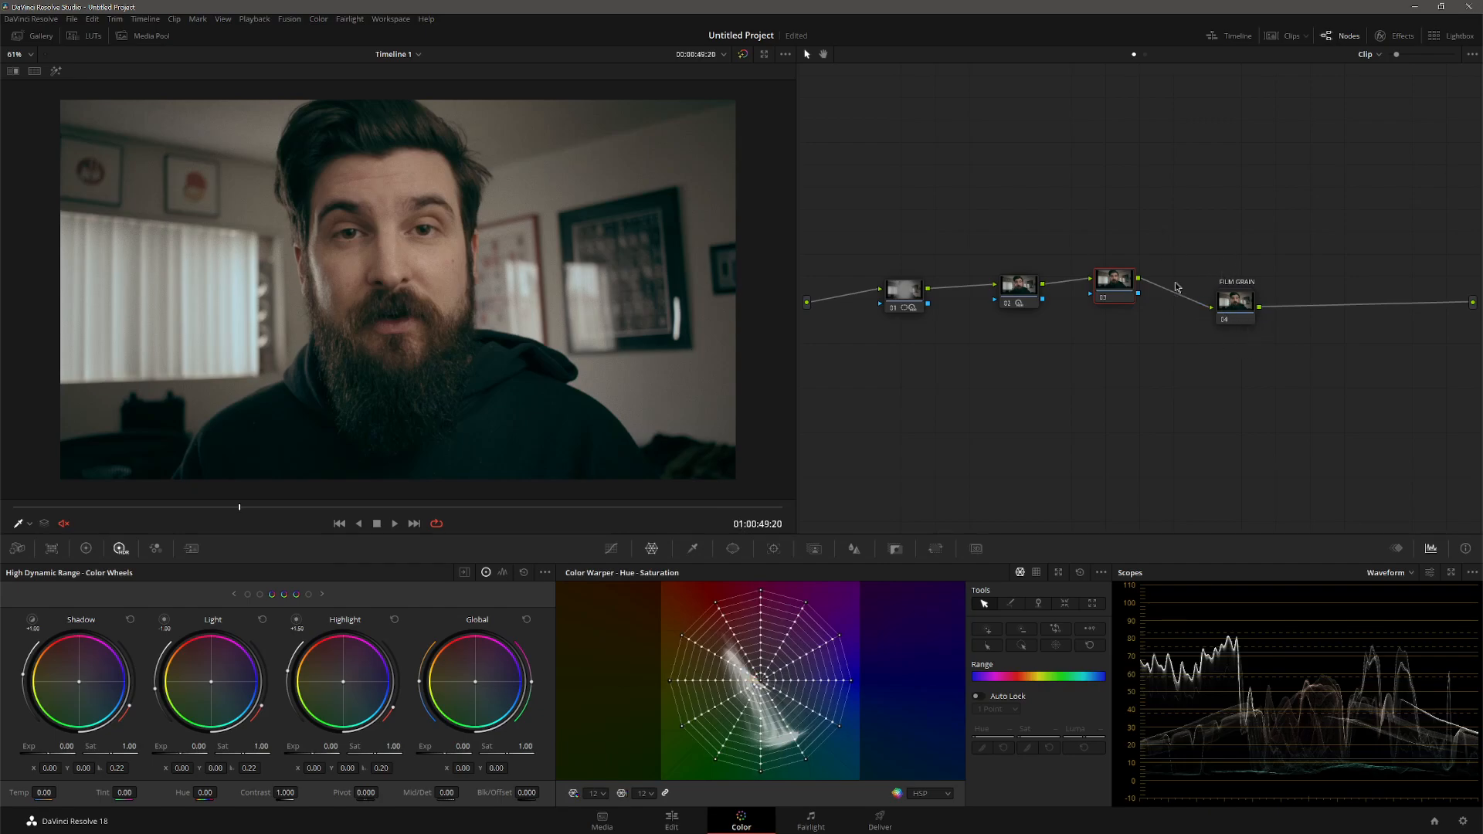
left_click(443, 256)
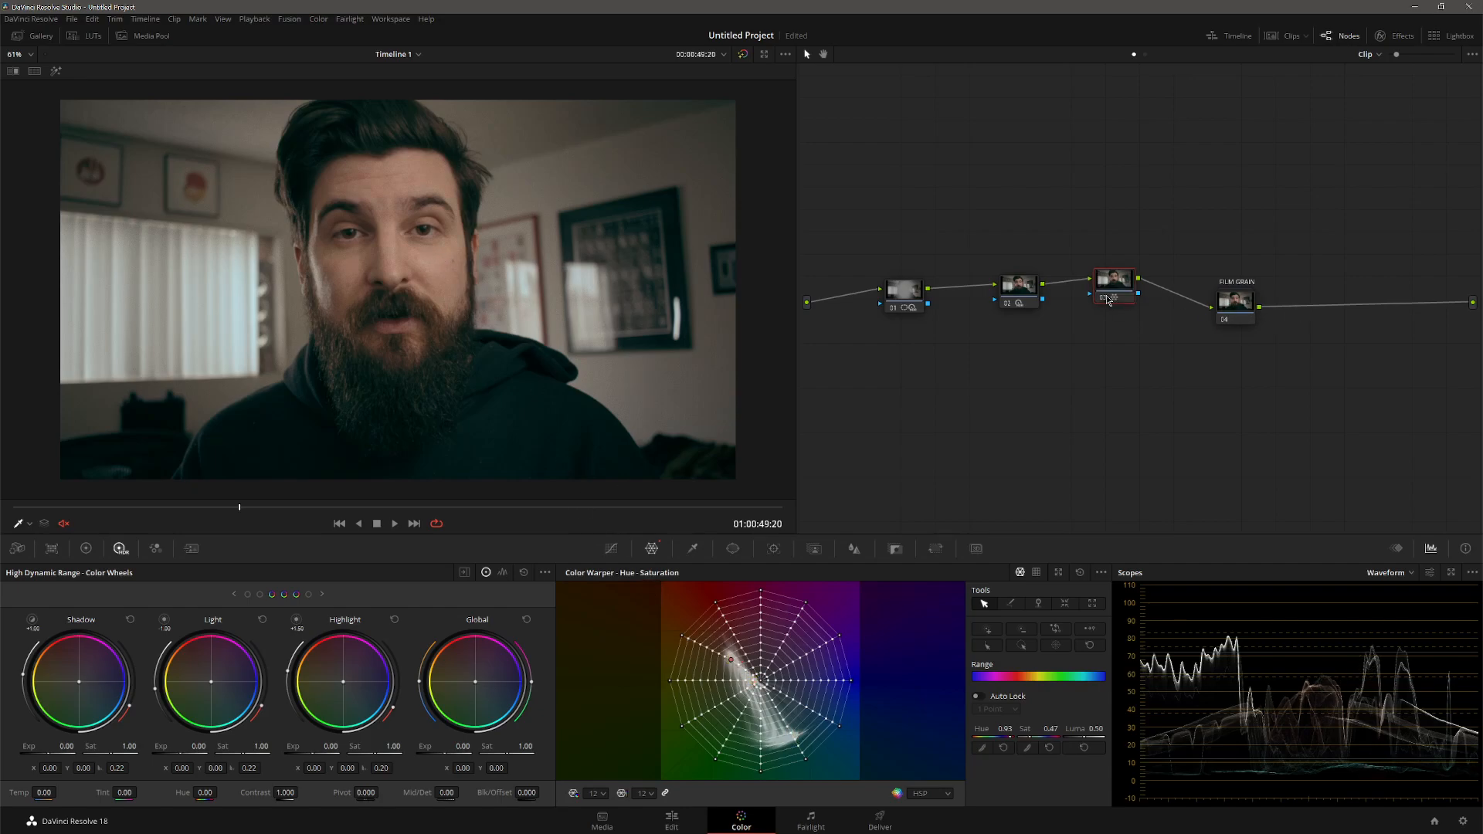
- Play the clip from about 01:01:12 with the whole frame in view to review the skin-tone correction
scroll(406, 349, "down", 2)
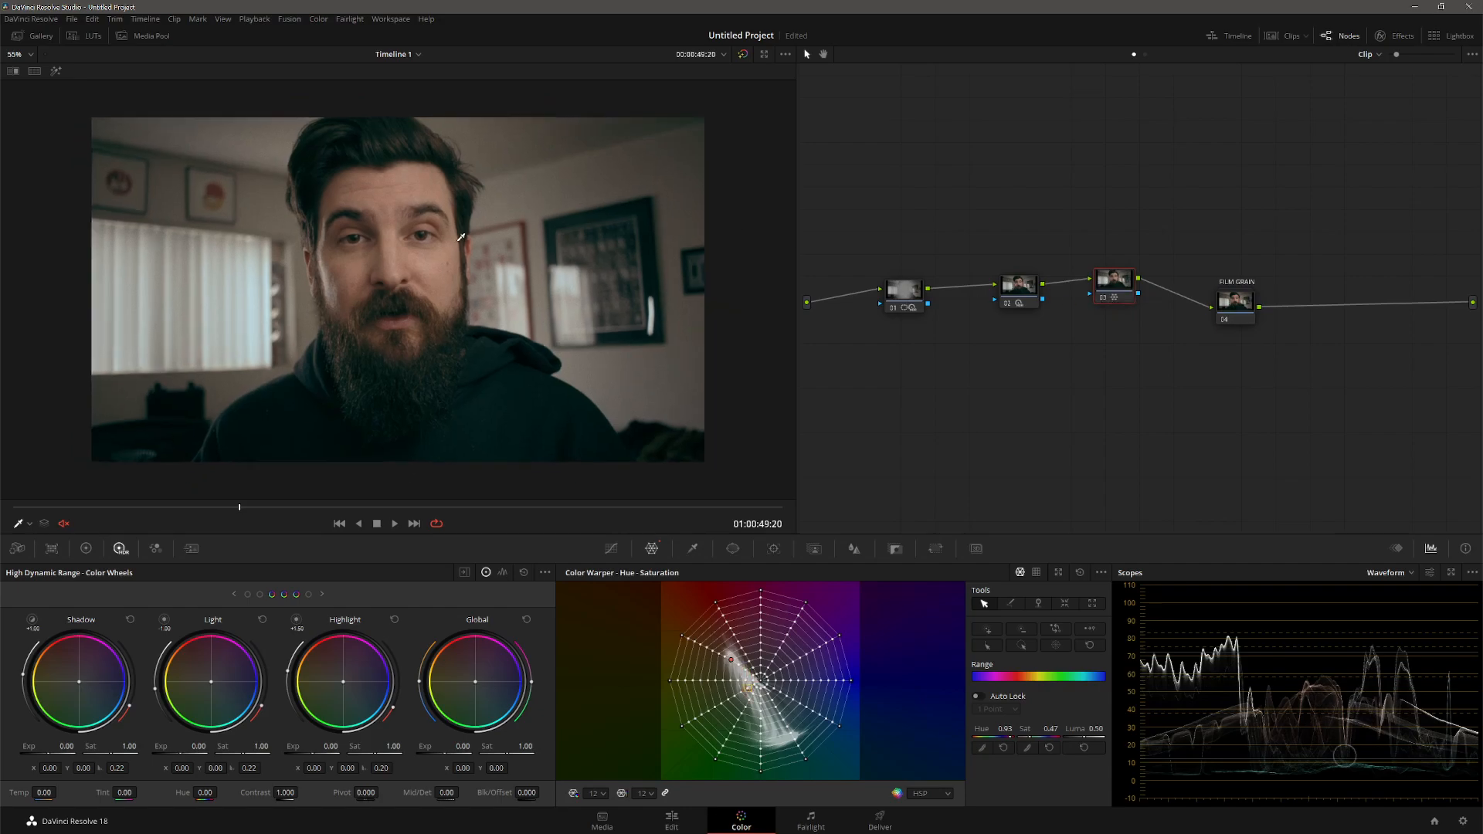
scroll(406, 349, "up", 1)
left_click(343, 508)
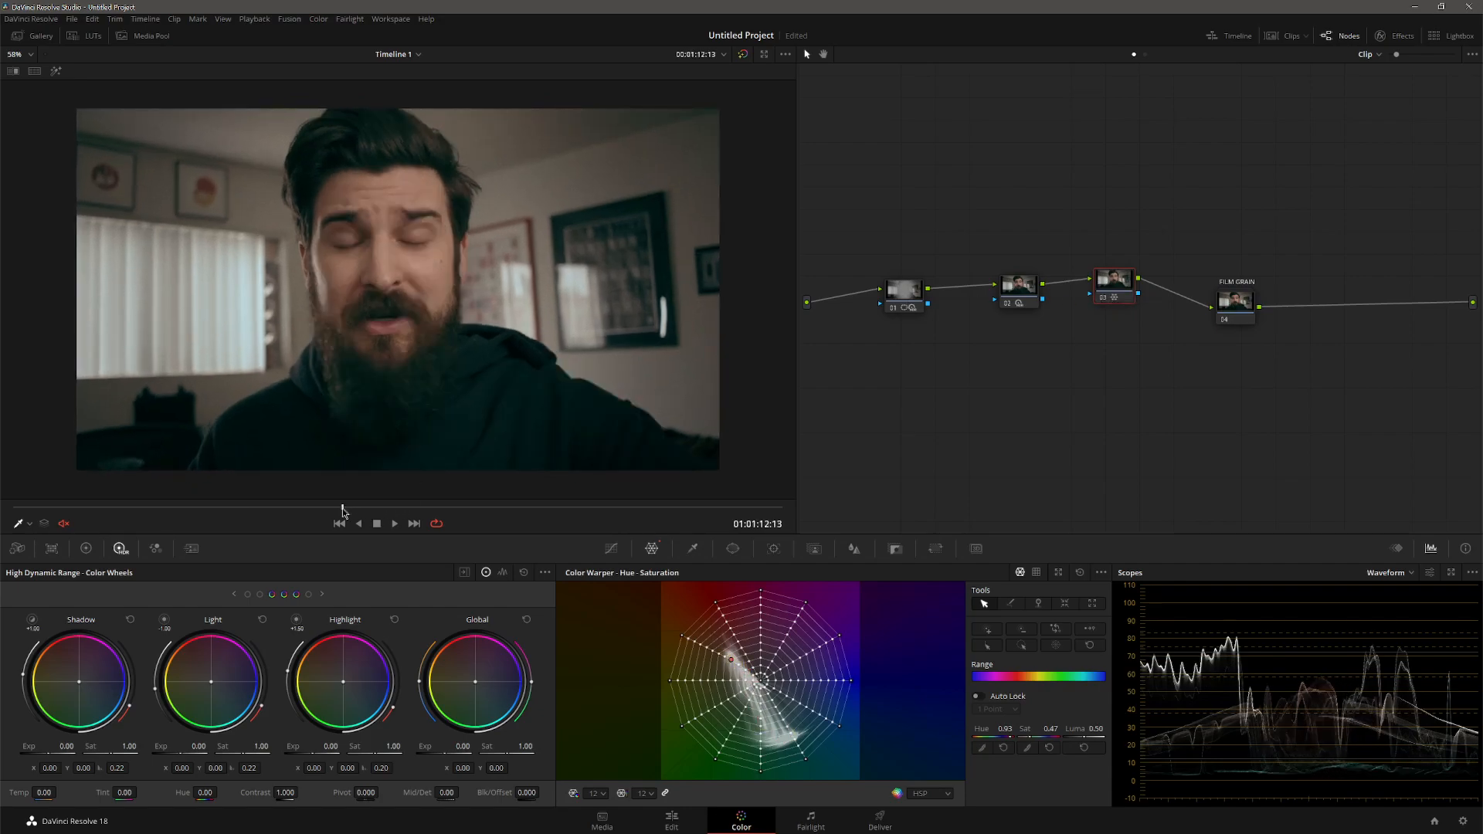
key("space")
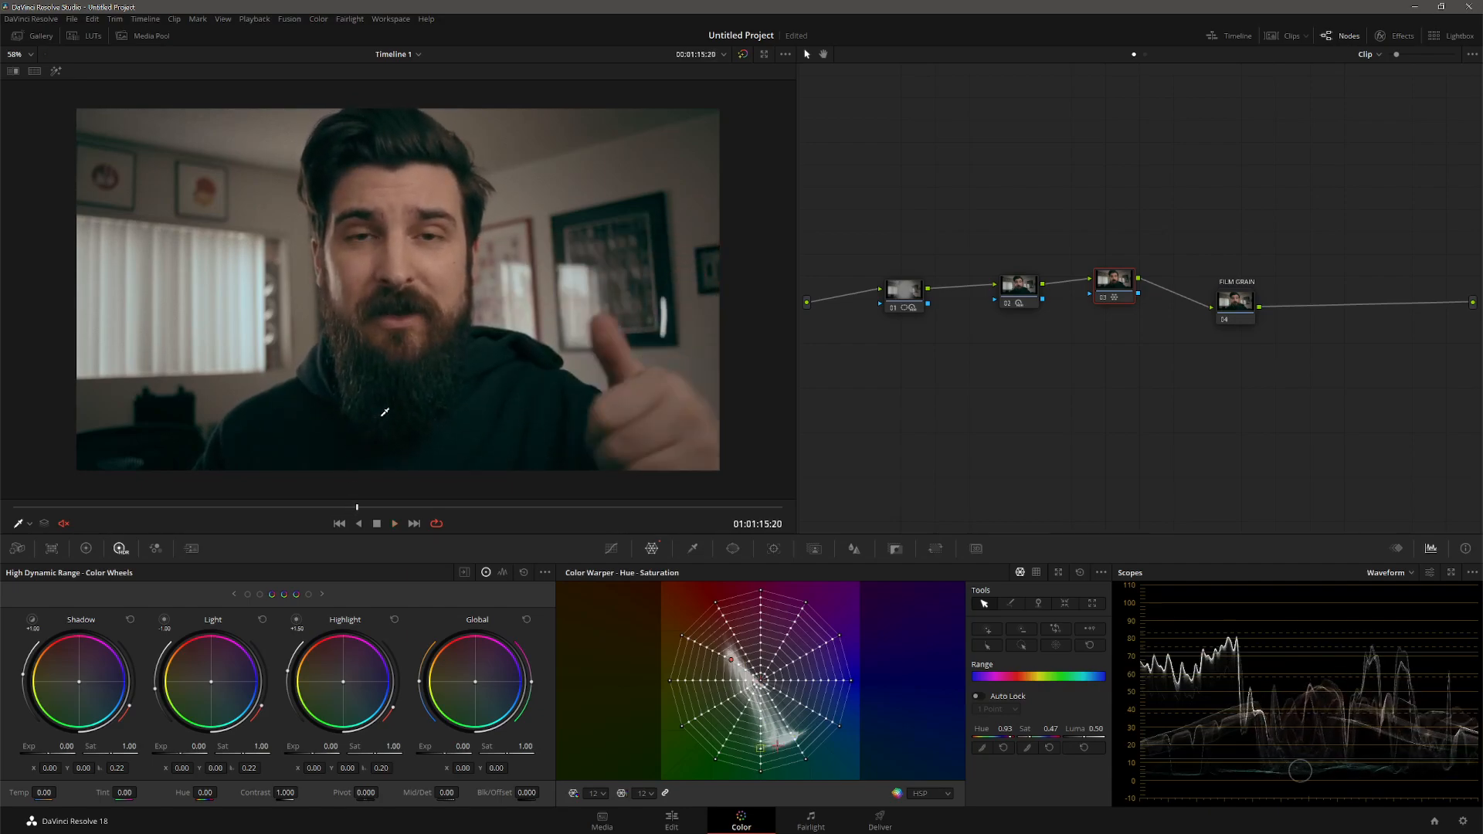
key("space")
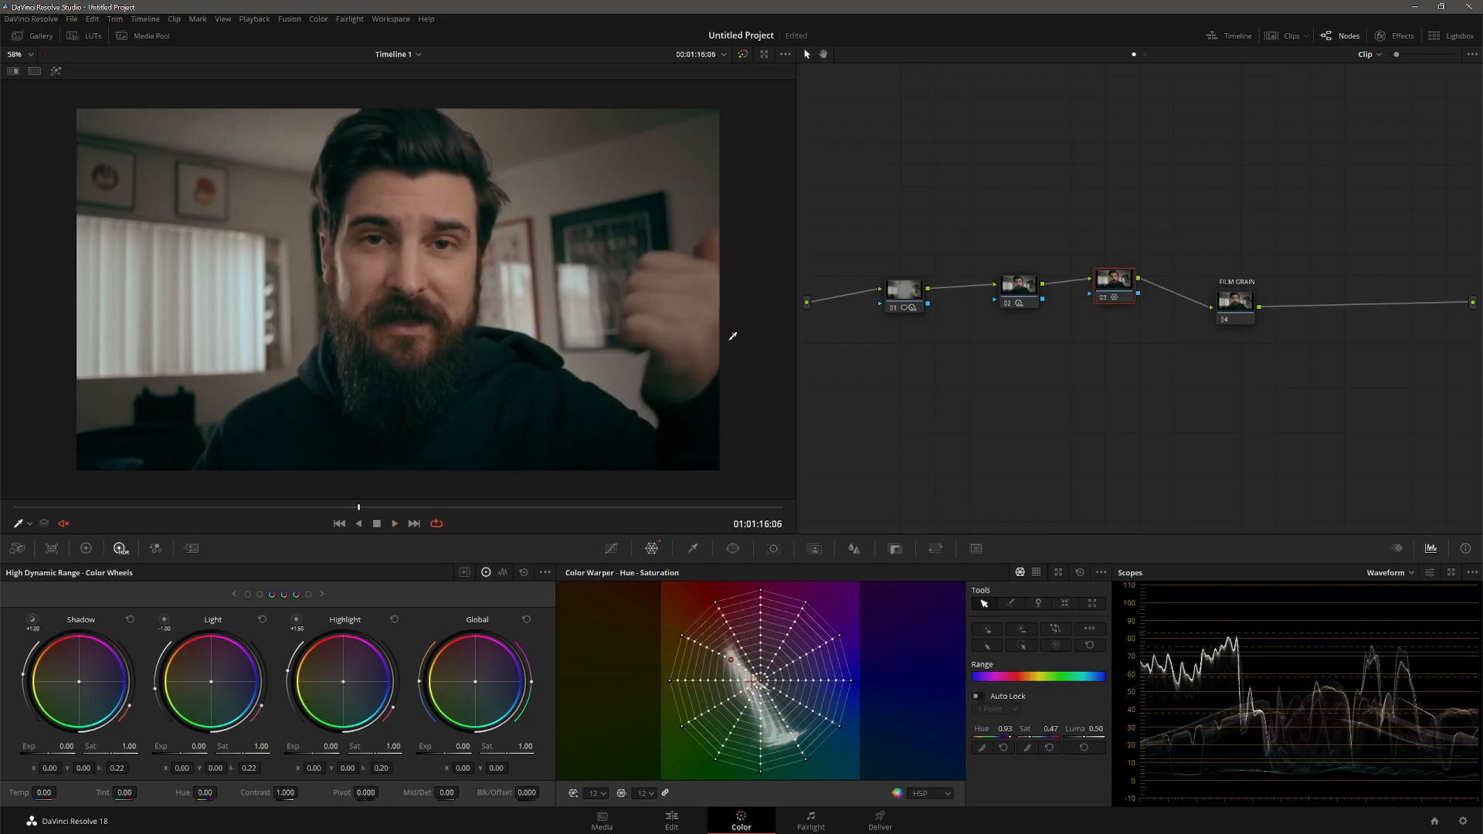
- Select the first node and cool its HDR temperature to about -1262
left_click(899, 293)
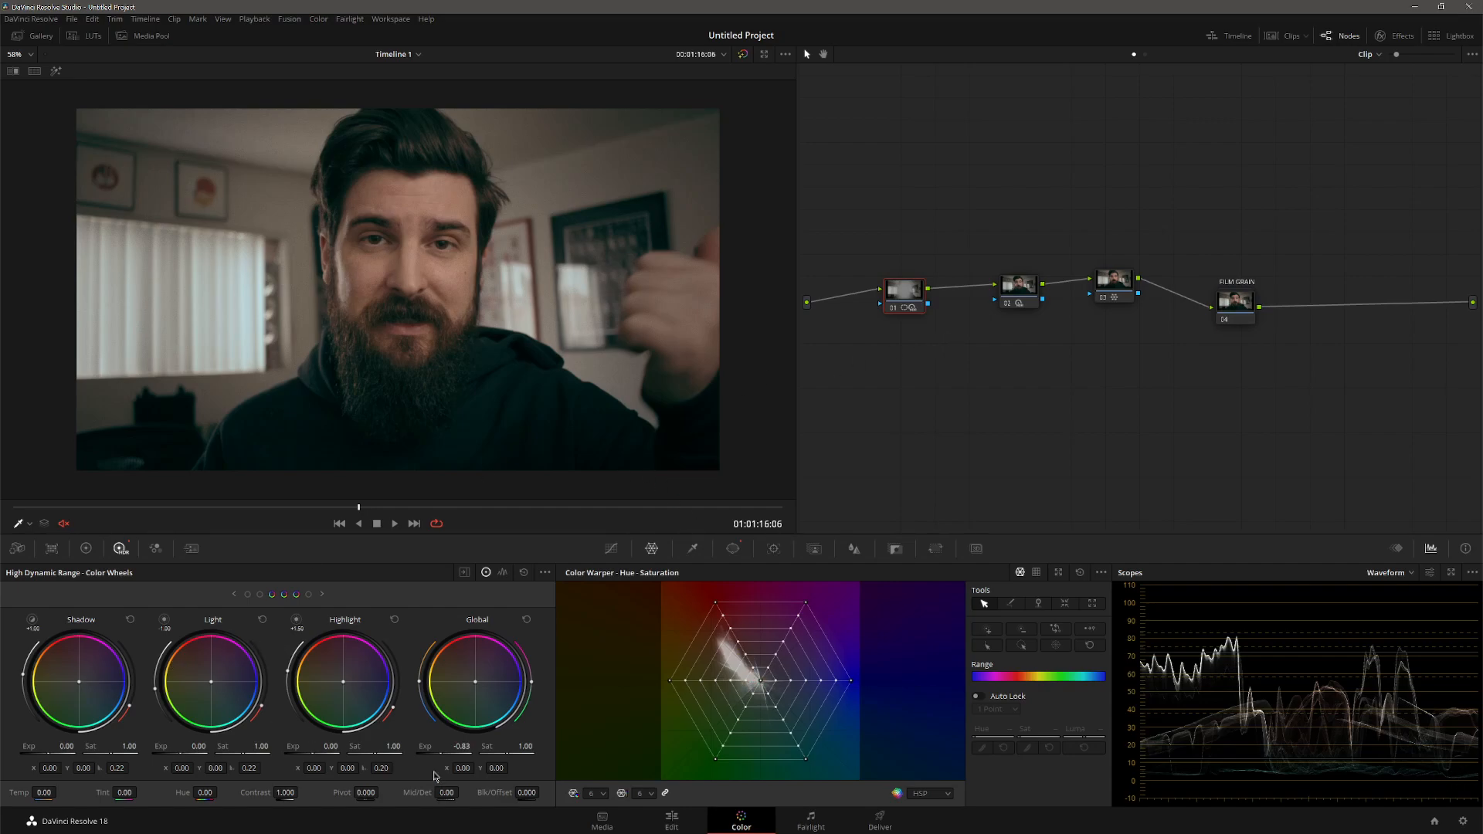
left_click_drag(420, 682, 427, 699)
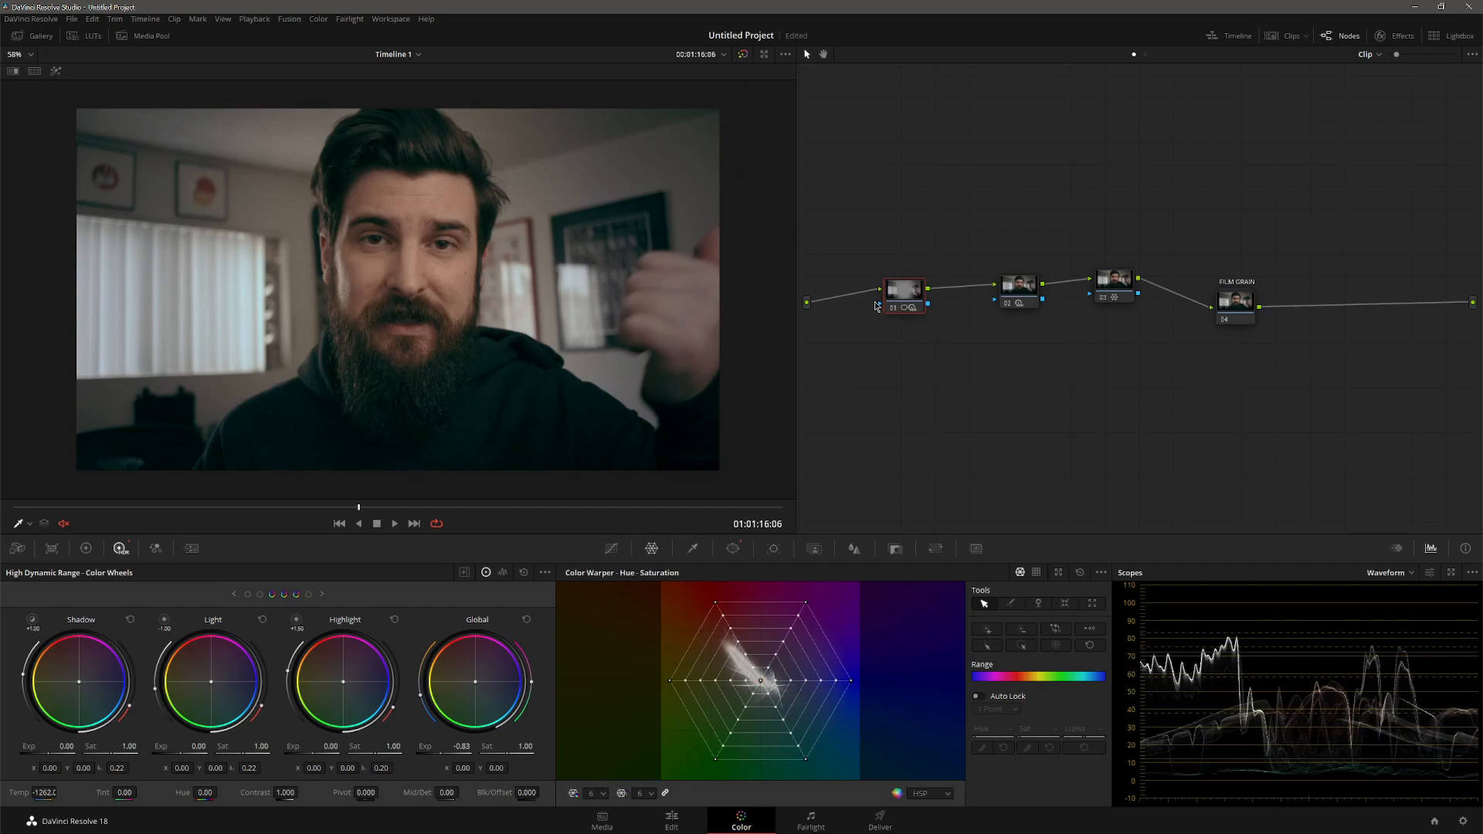
- Centre and narrow the first node's oval window around the man's head, then hide its overlay to check the vignette
key("shift+grave")
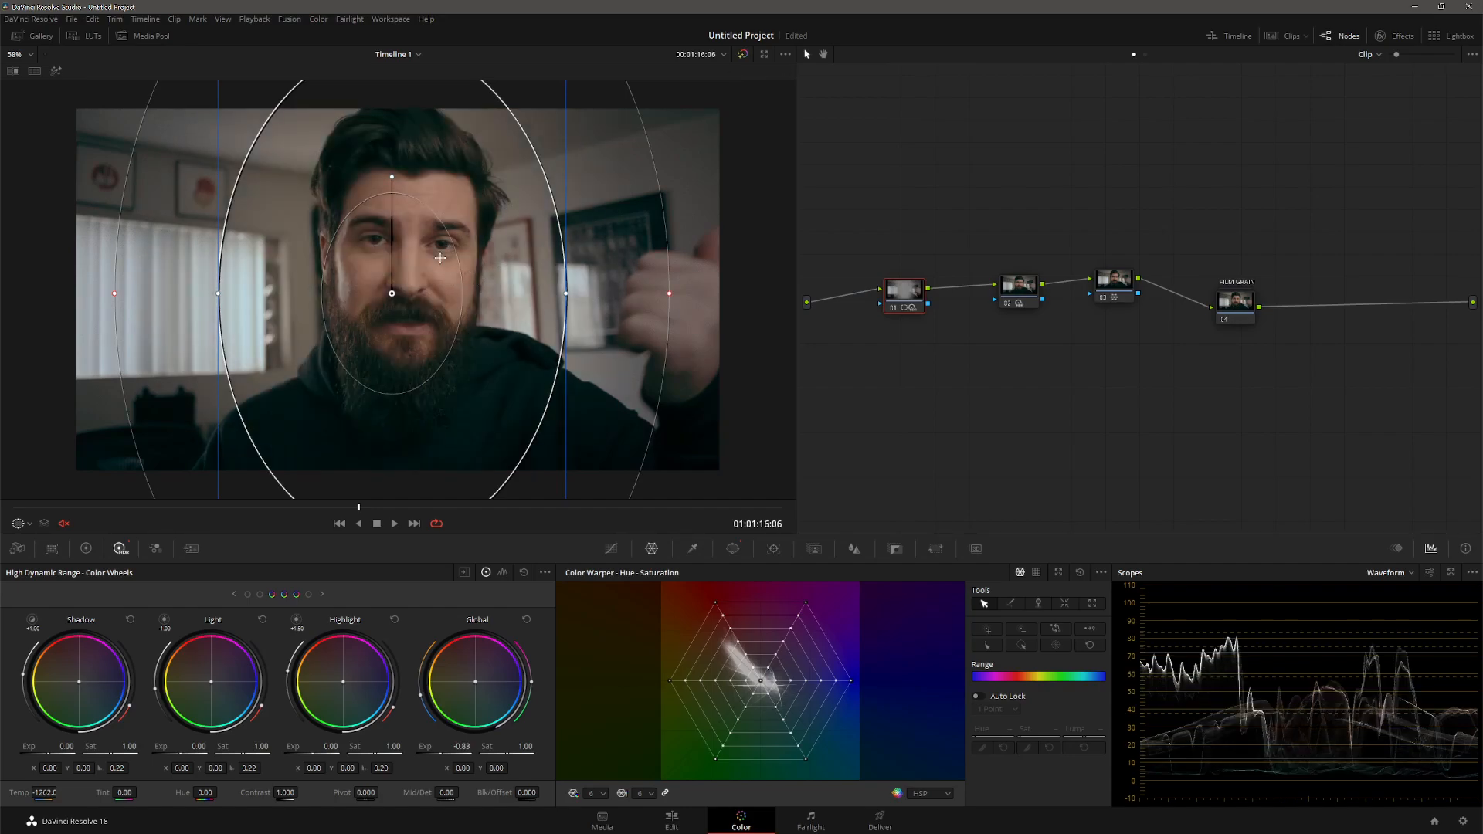
left_click_drag(566, 292, 628, 287)
left_click_drag(533, 289, 531, 289)
key("shift+h")
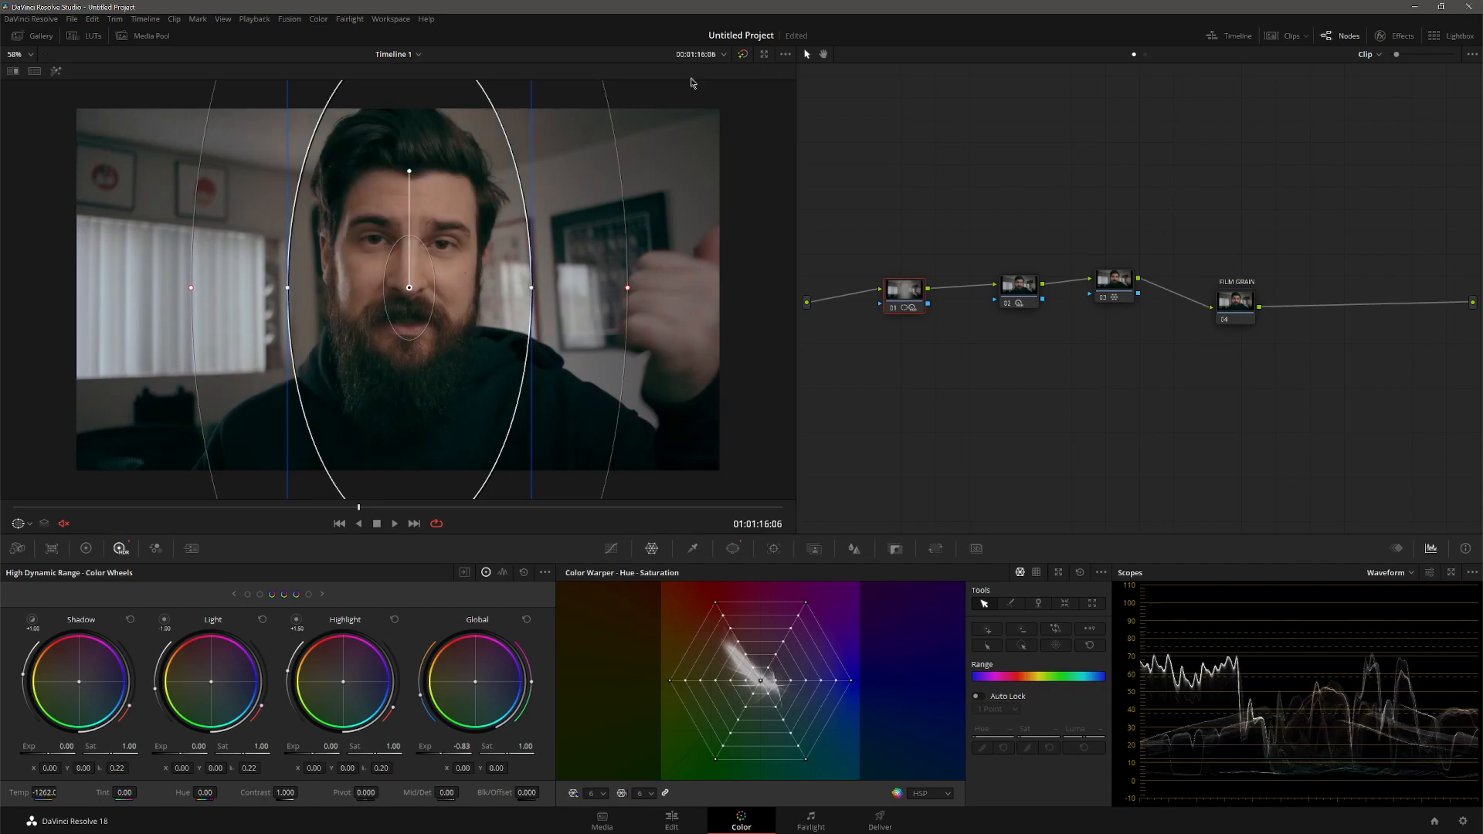
left_click(741, 55)
key("shift+grave")
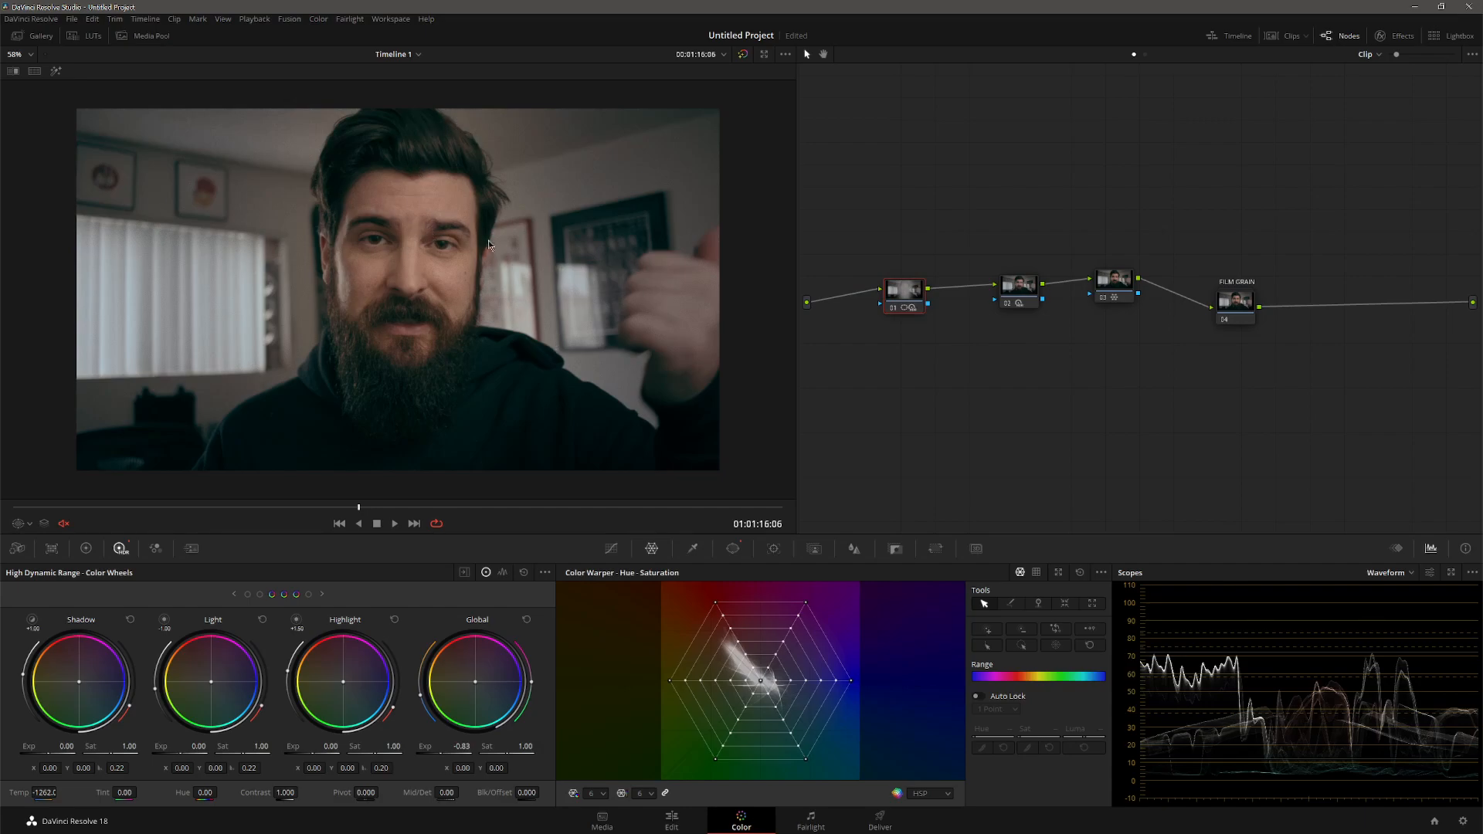
- Play back a short stretch and set the first node's HDR Global exposure to -0.55
key("space")
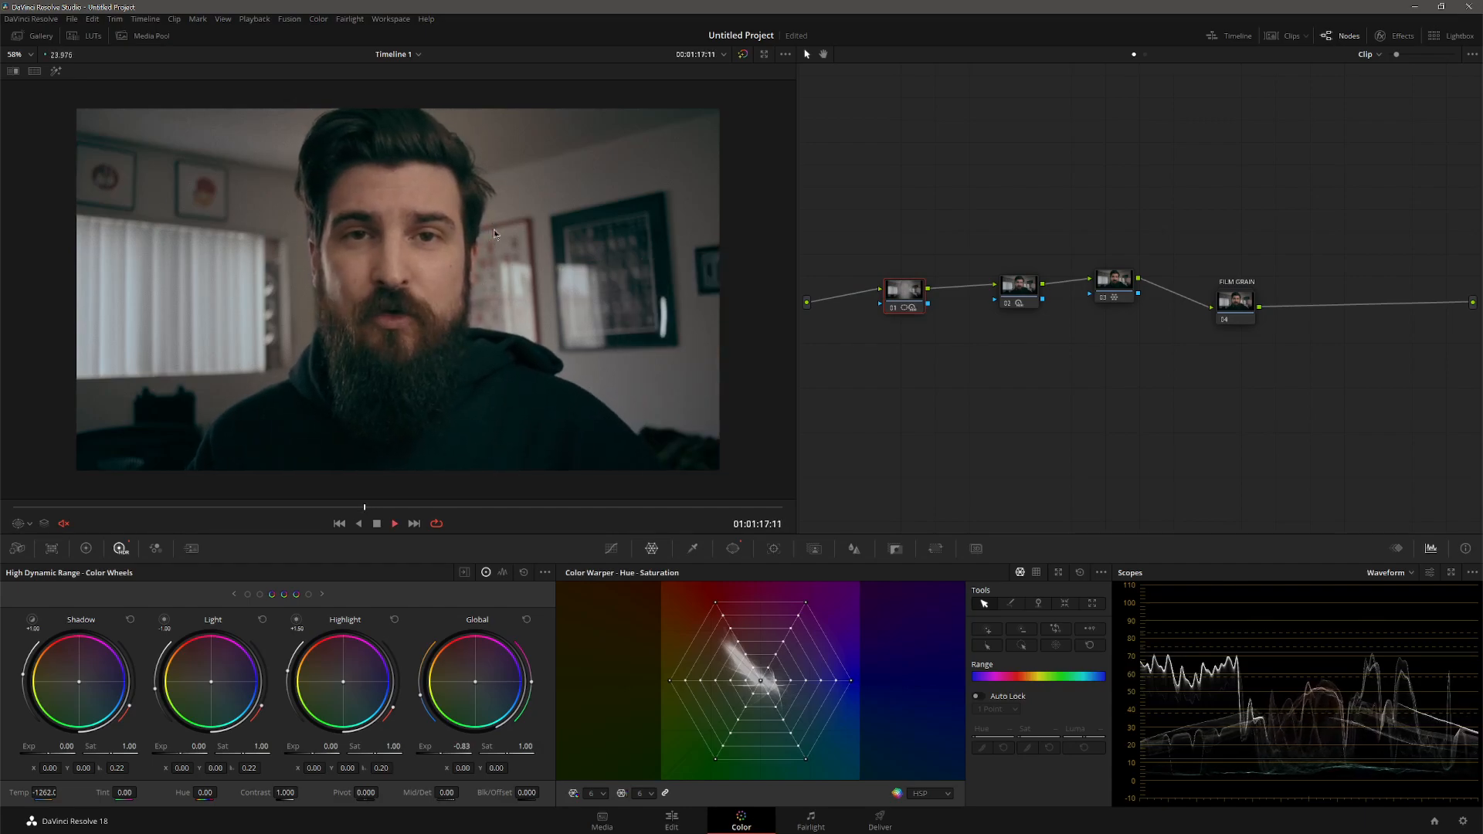
key("space")
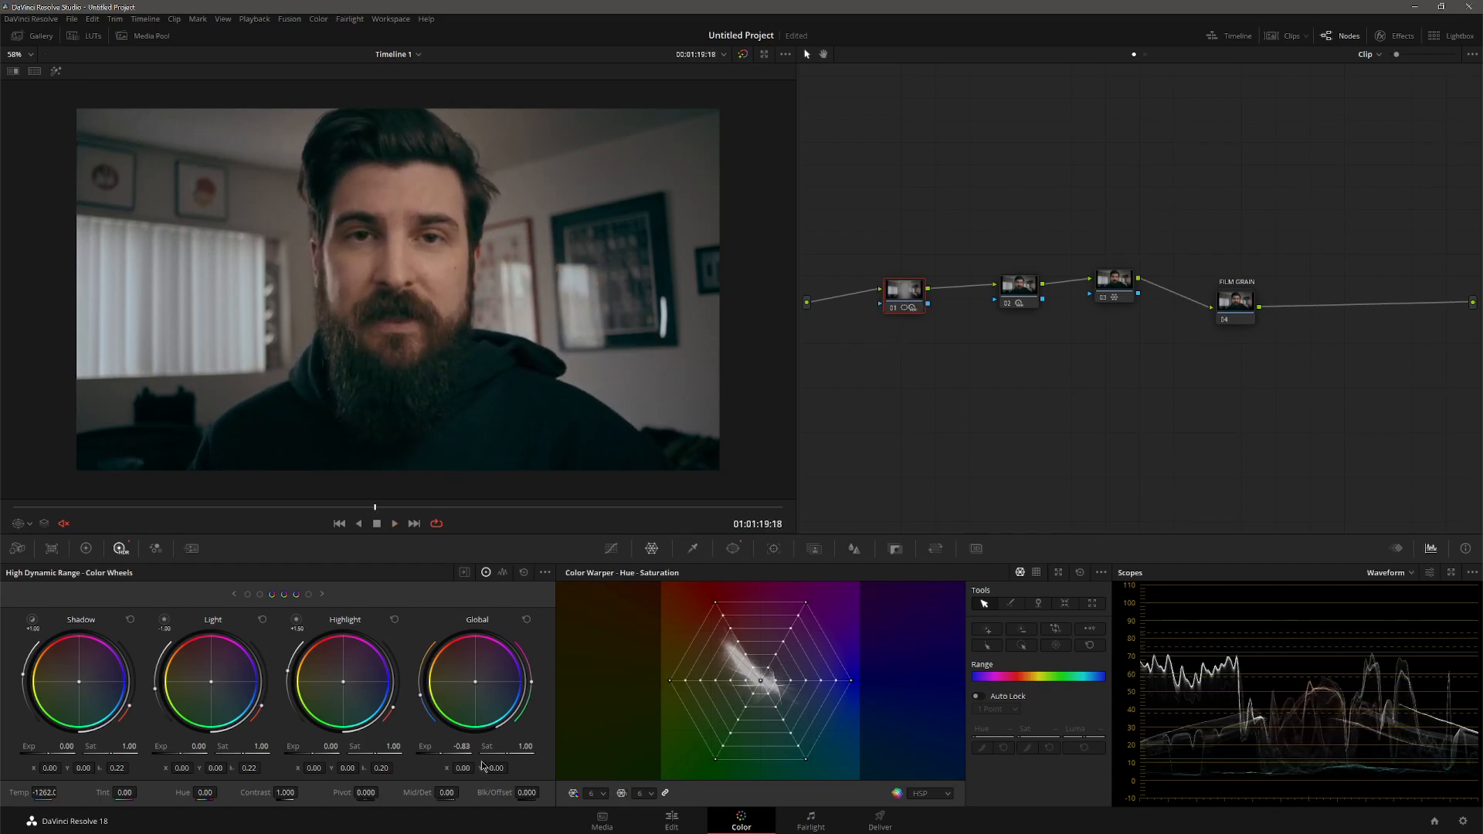
left_click_drag(463, 749, 484, 748)
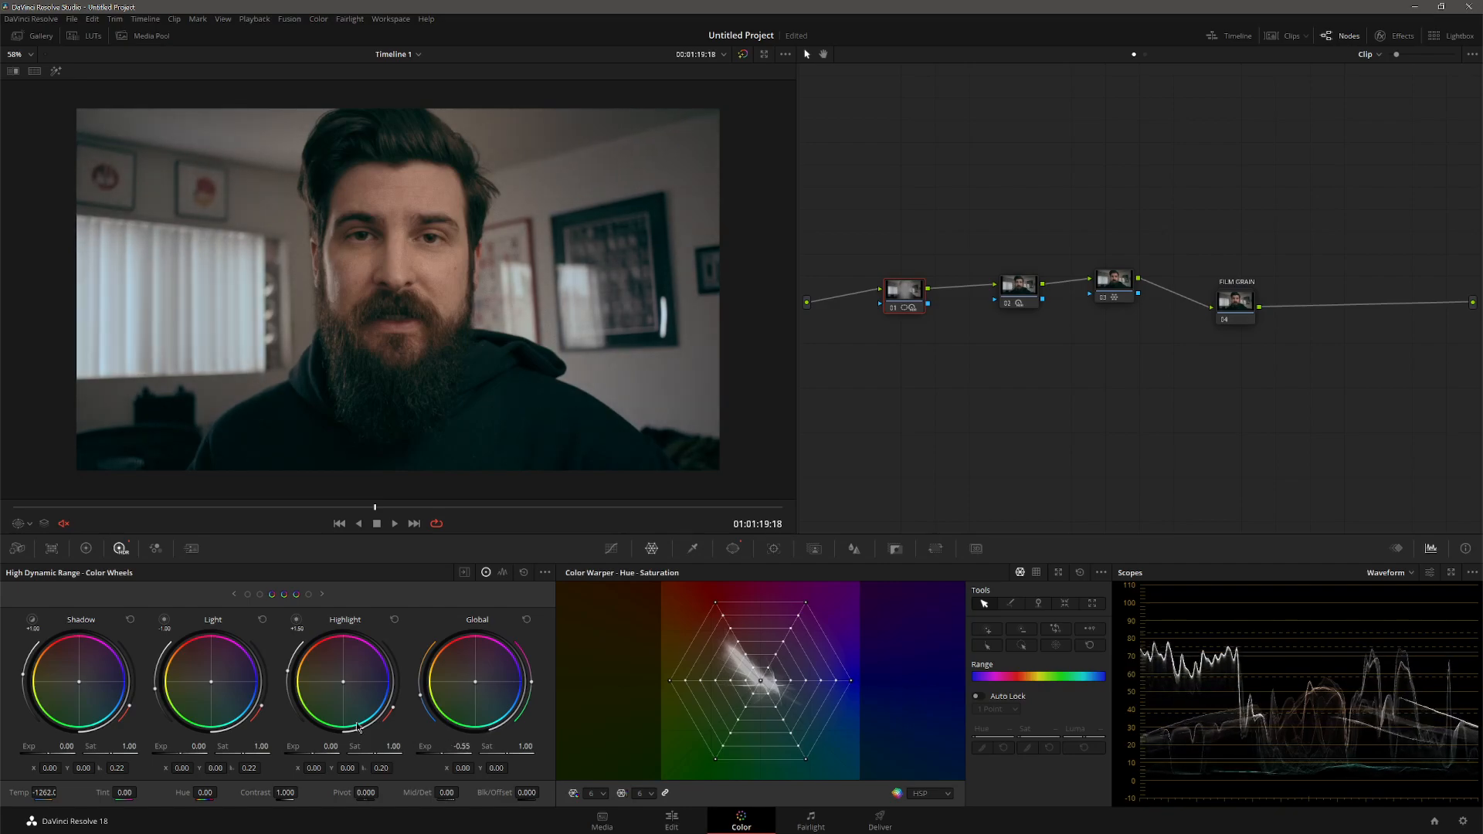
- Play the clip with the grades bypassed and enabled to compare the original with the graded look
key("space")
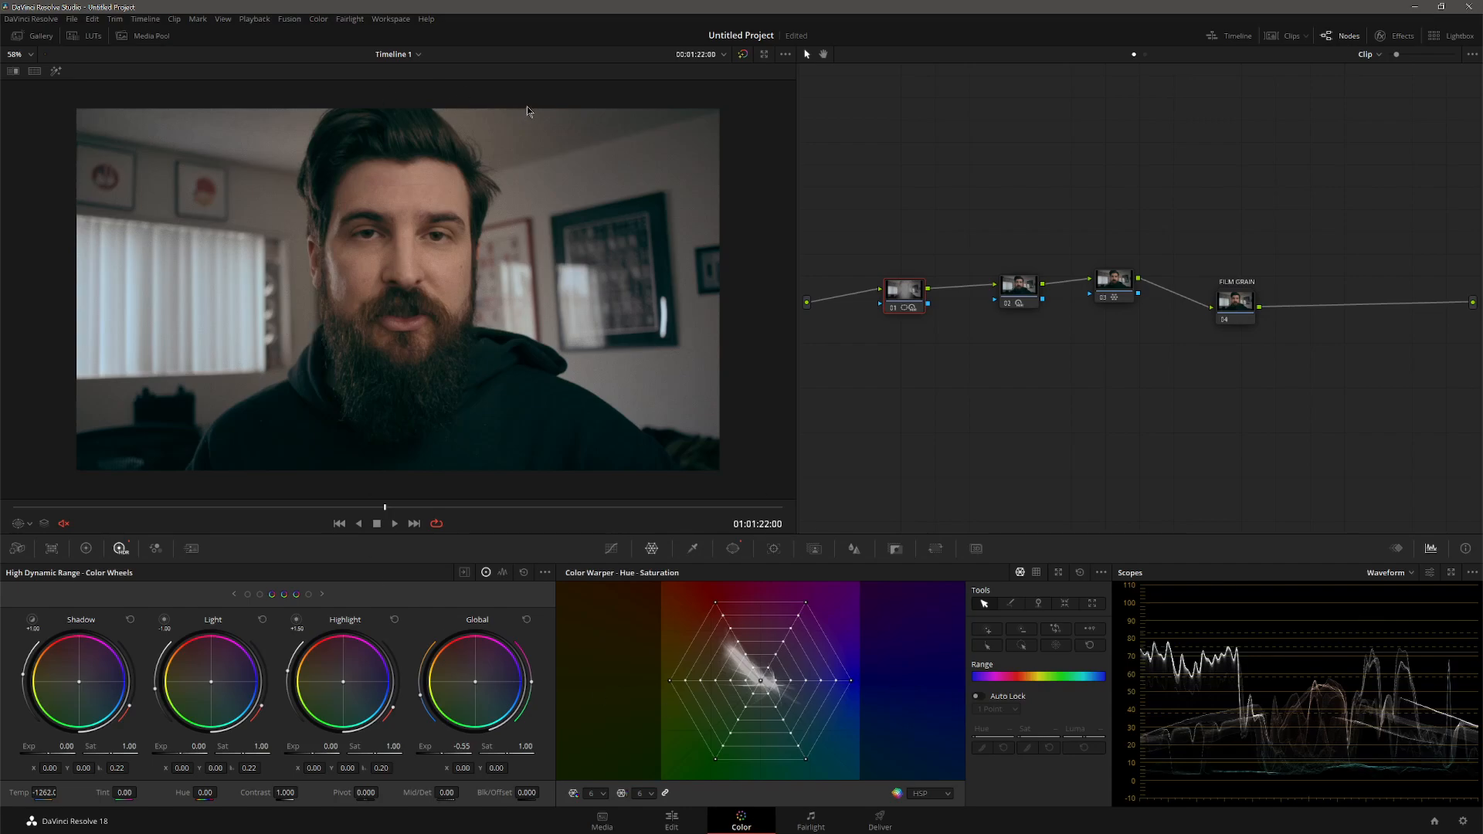
left_click(743, 55)
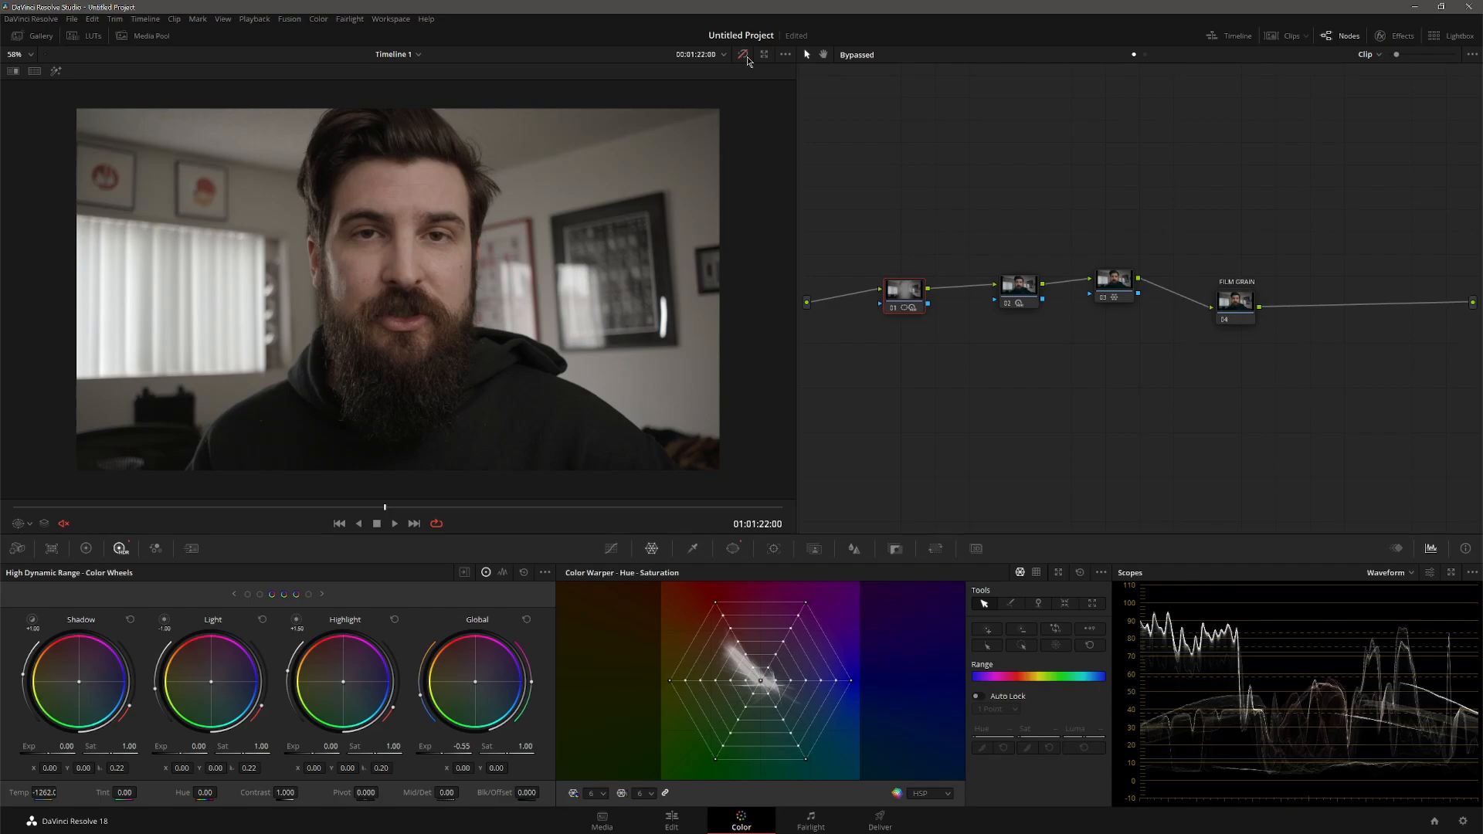
key("space")
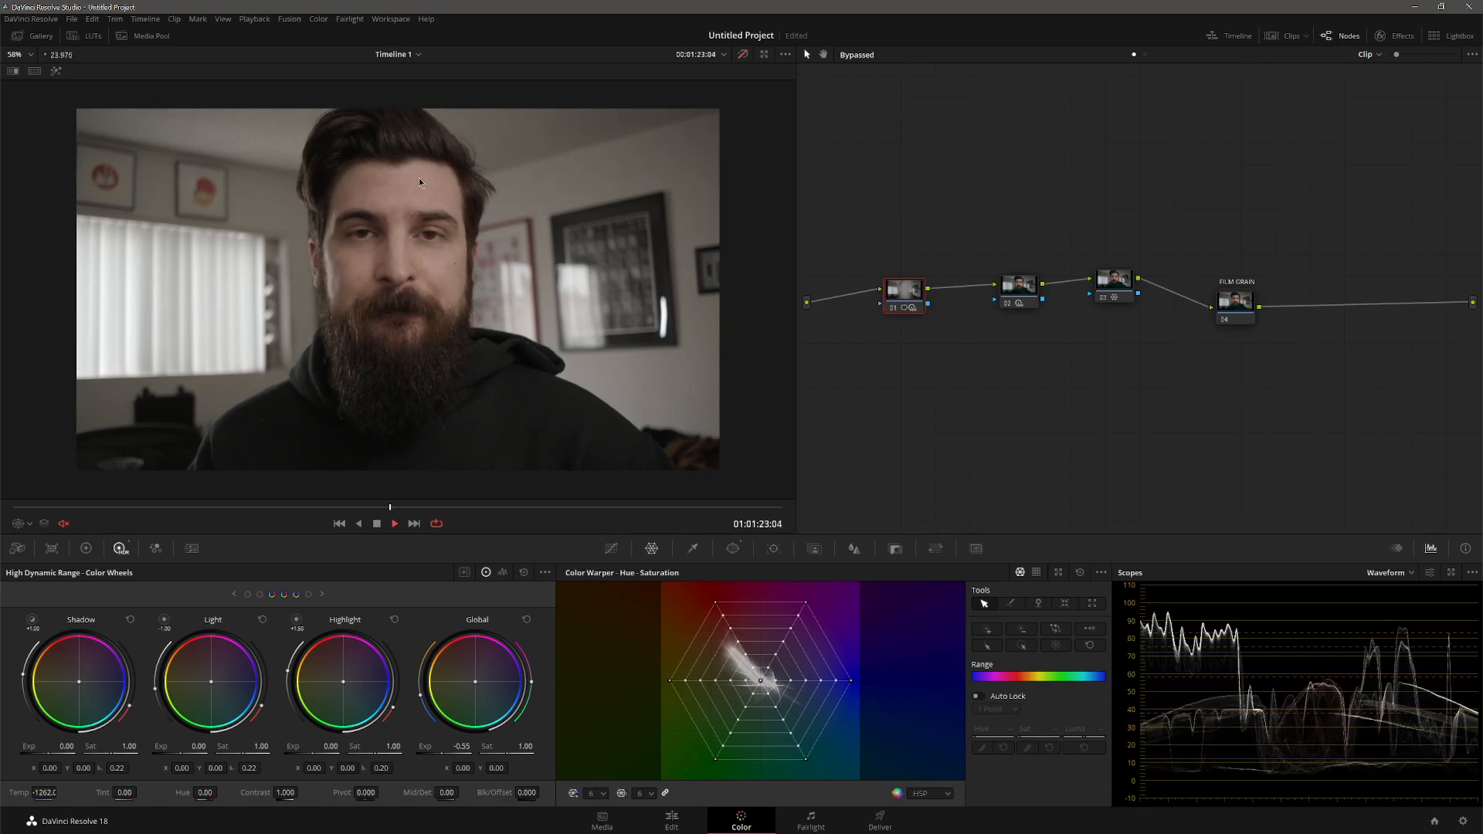
key("space")
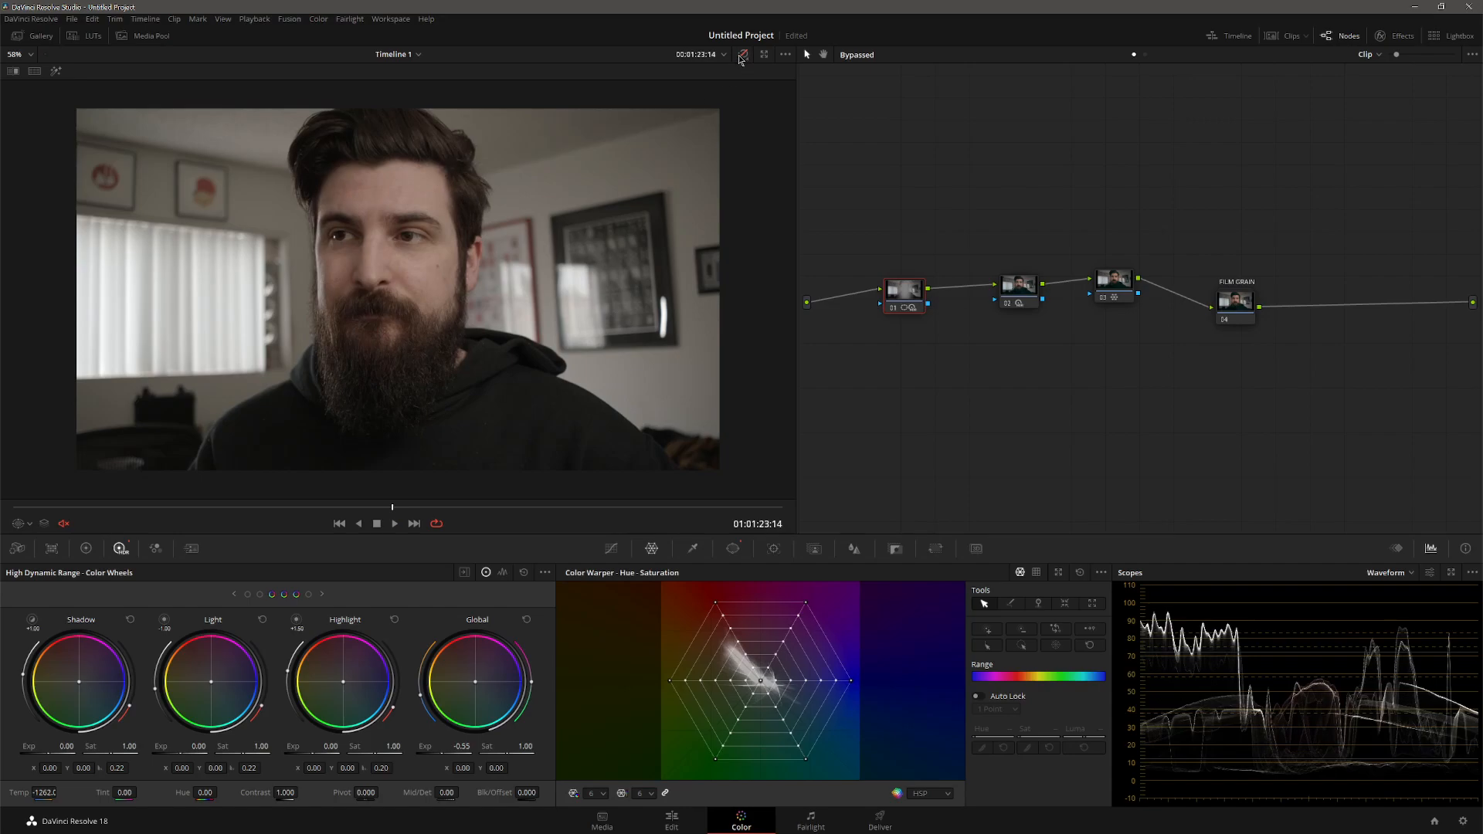
left_click(741, 56)
key("space")
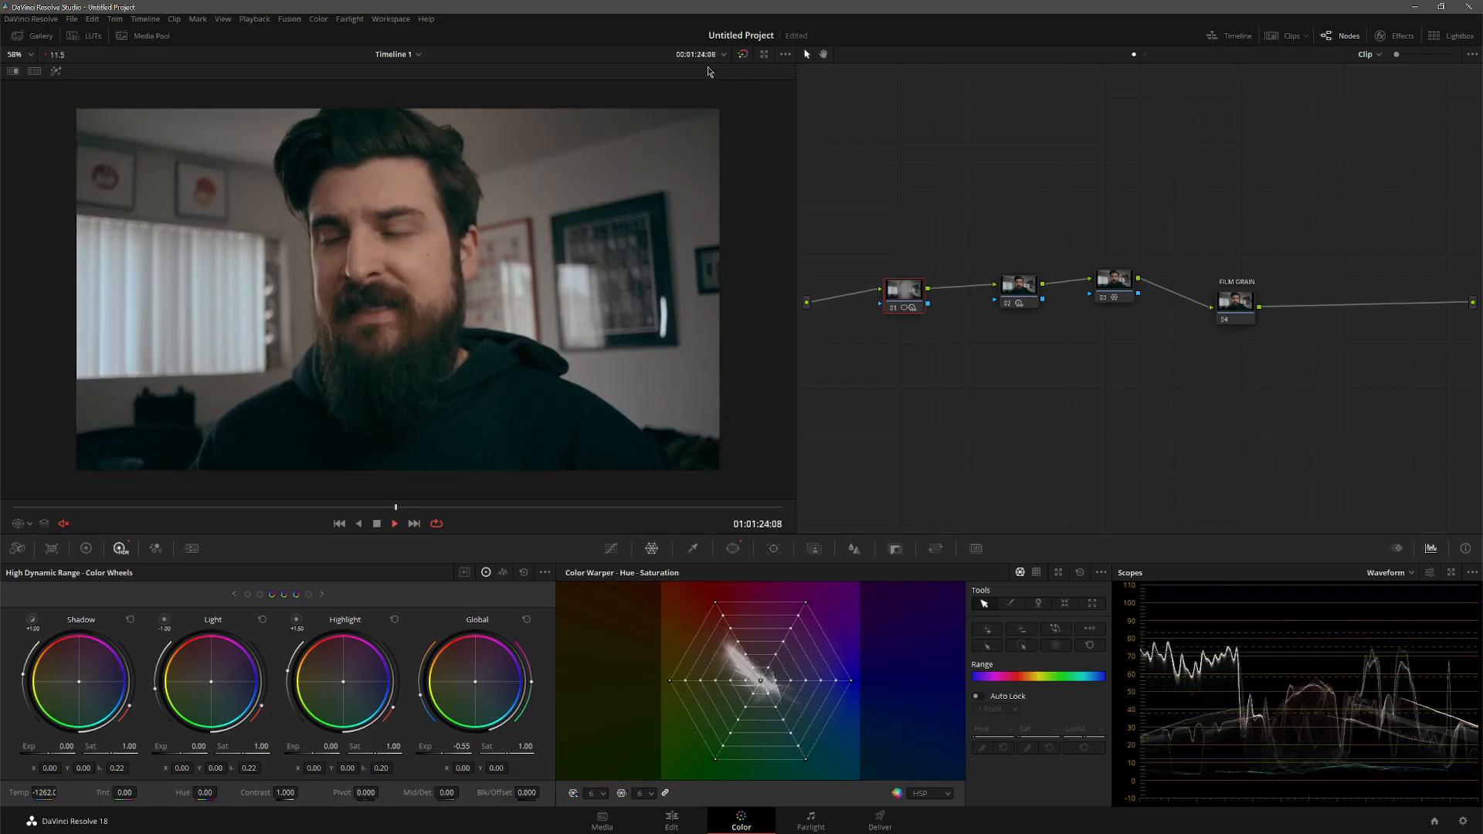
key("space")
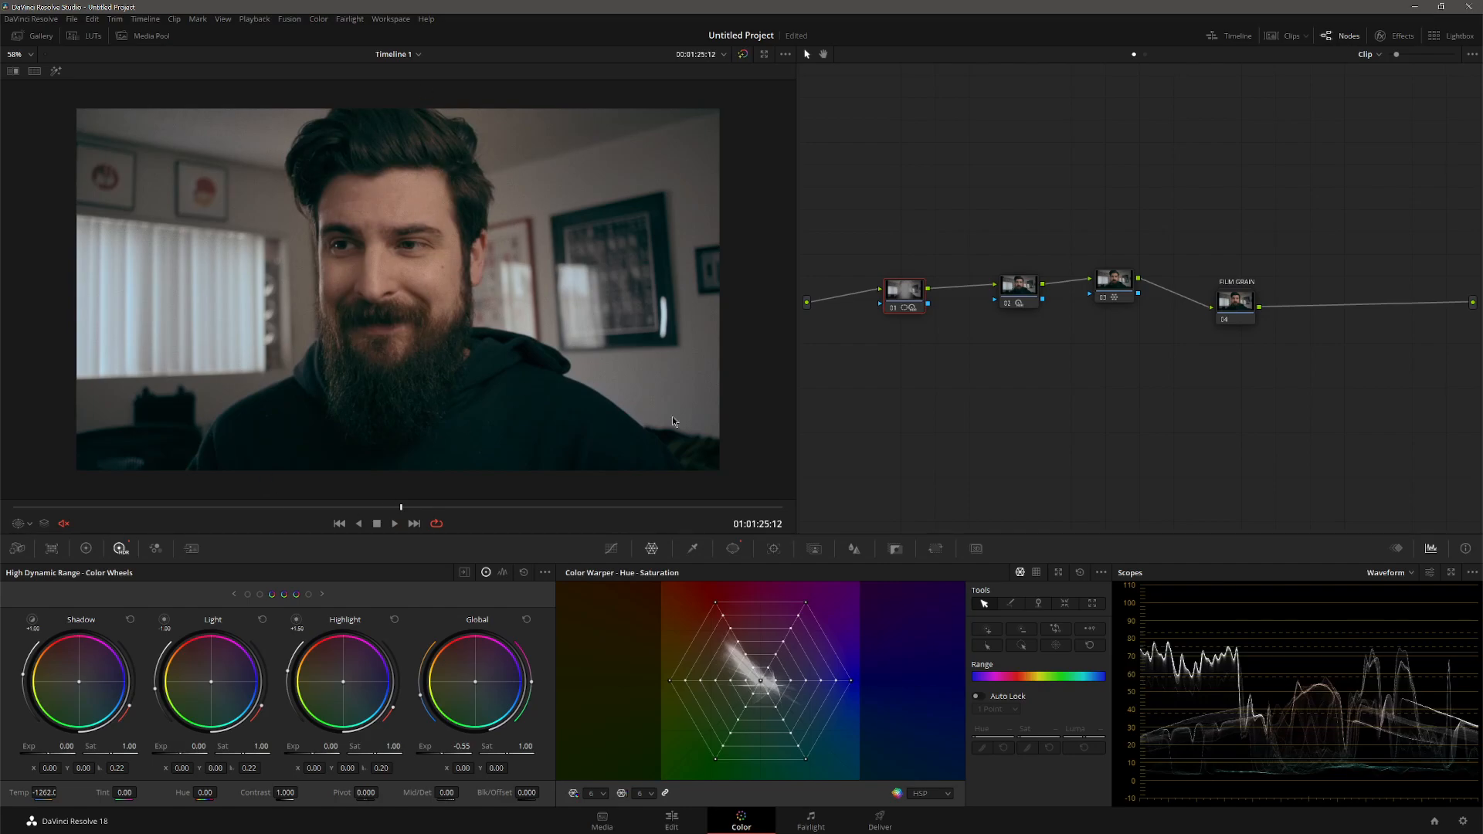
- Reset the first node's HDR wheels, set Global exposure to -0.59 and nudge the Global color balance to X 0.01
left_click(524, 573)
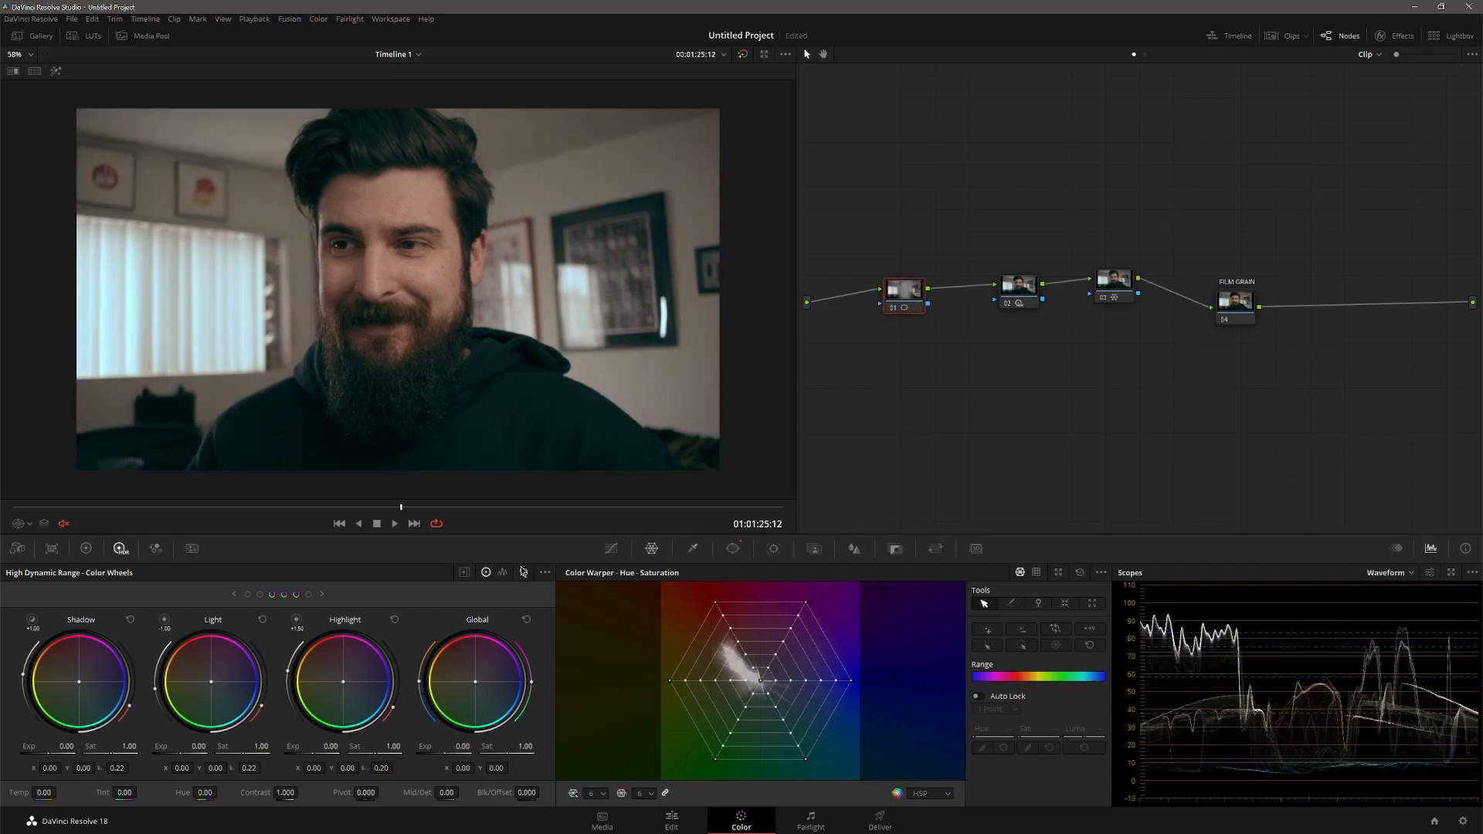
left_click_drag(464, 746, 423, 746)
key("space")
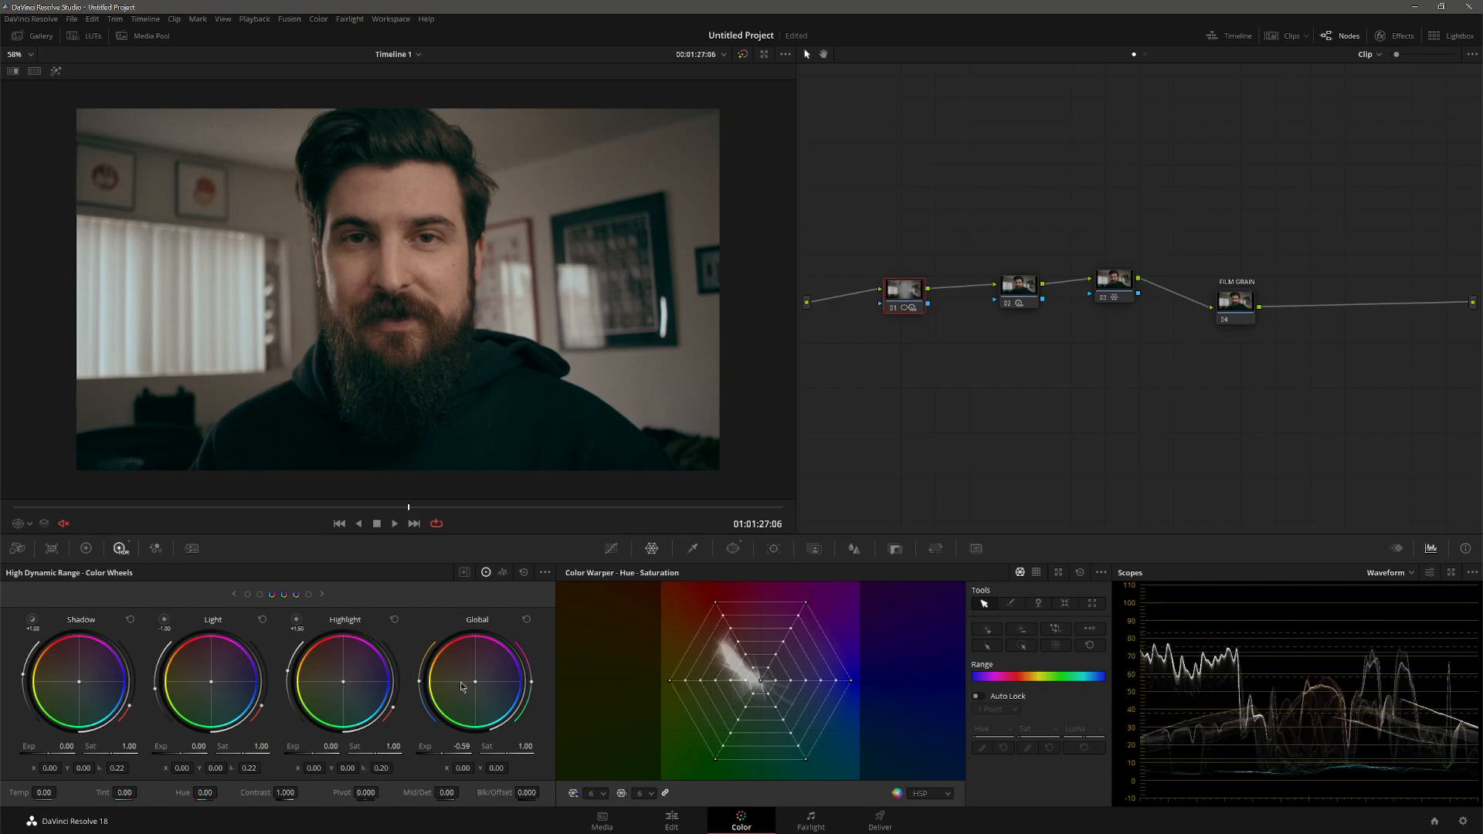
left_click_drag(475, 681, 477, 682)
key("space")
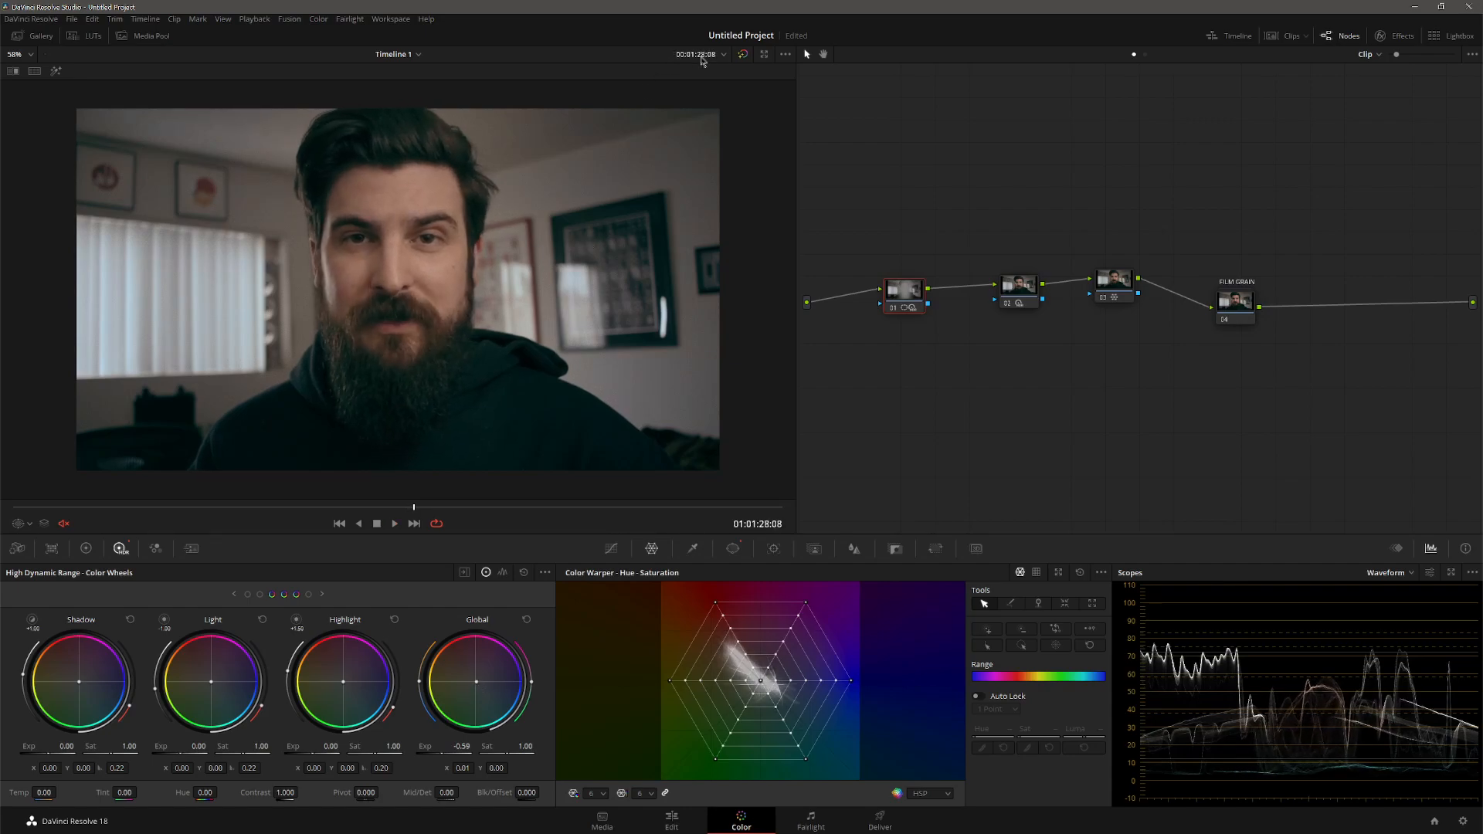
- Toggle the grade bypass off and on and play the clip to check the revised background look
left_click(744, 55)
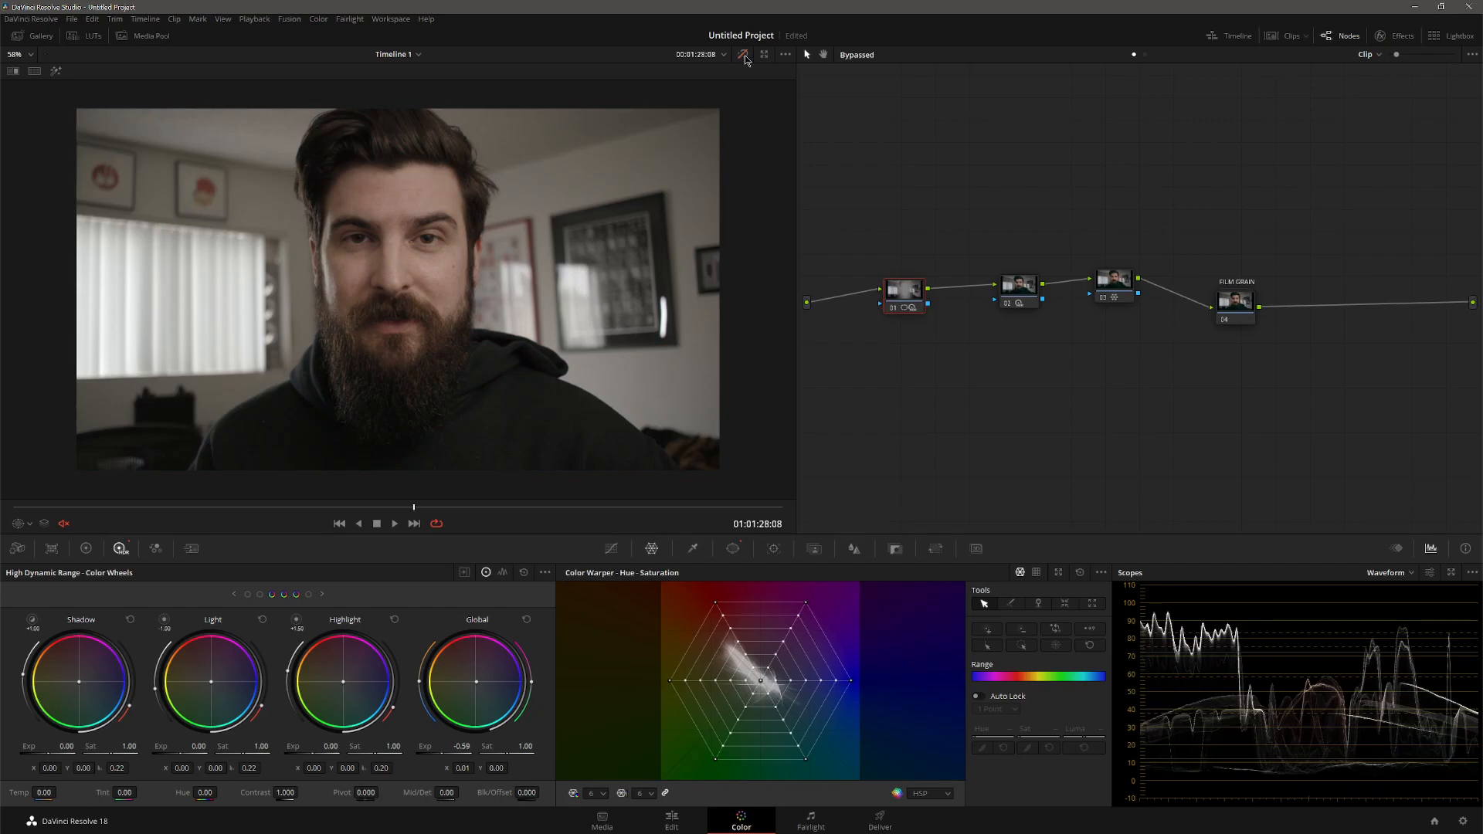
left_click(745, 56)
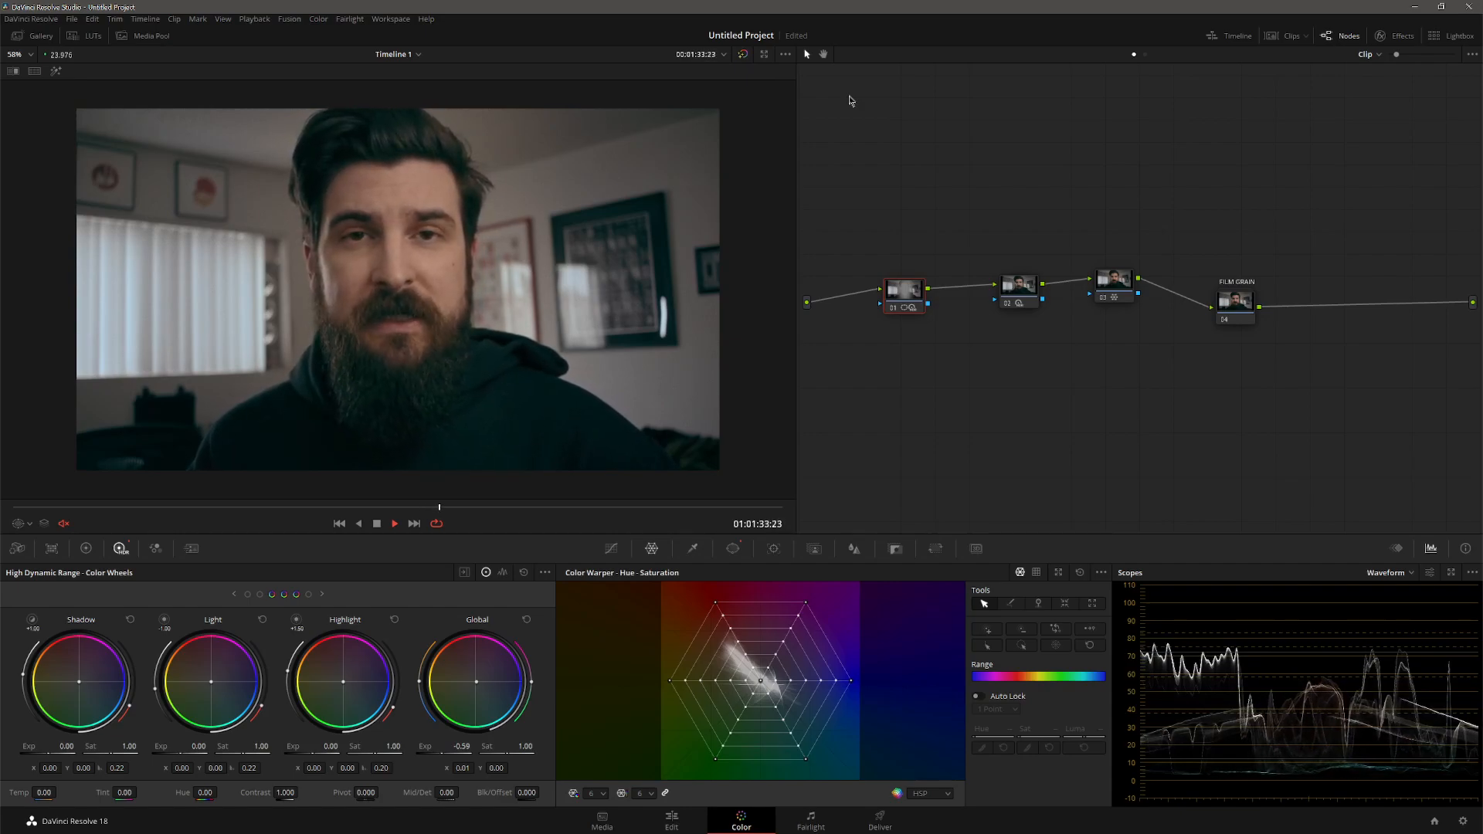
key("space")
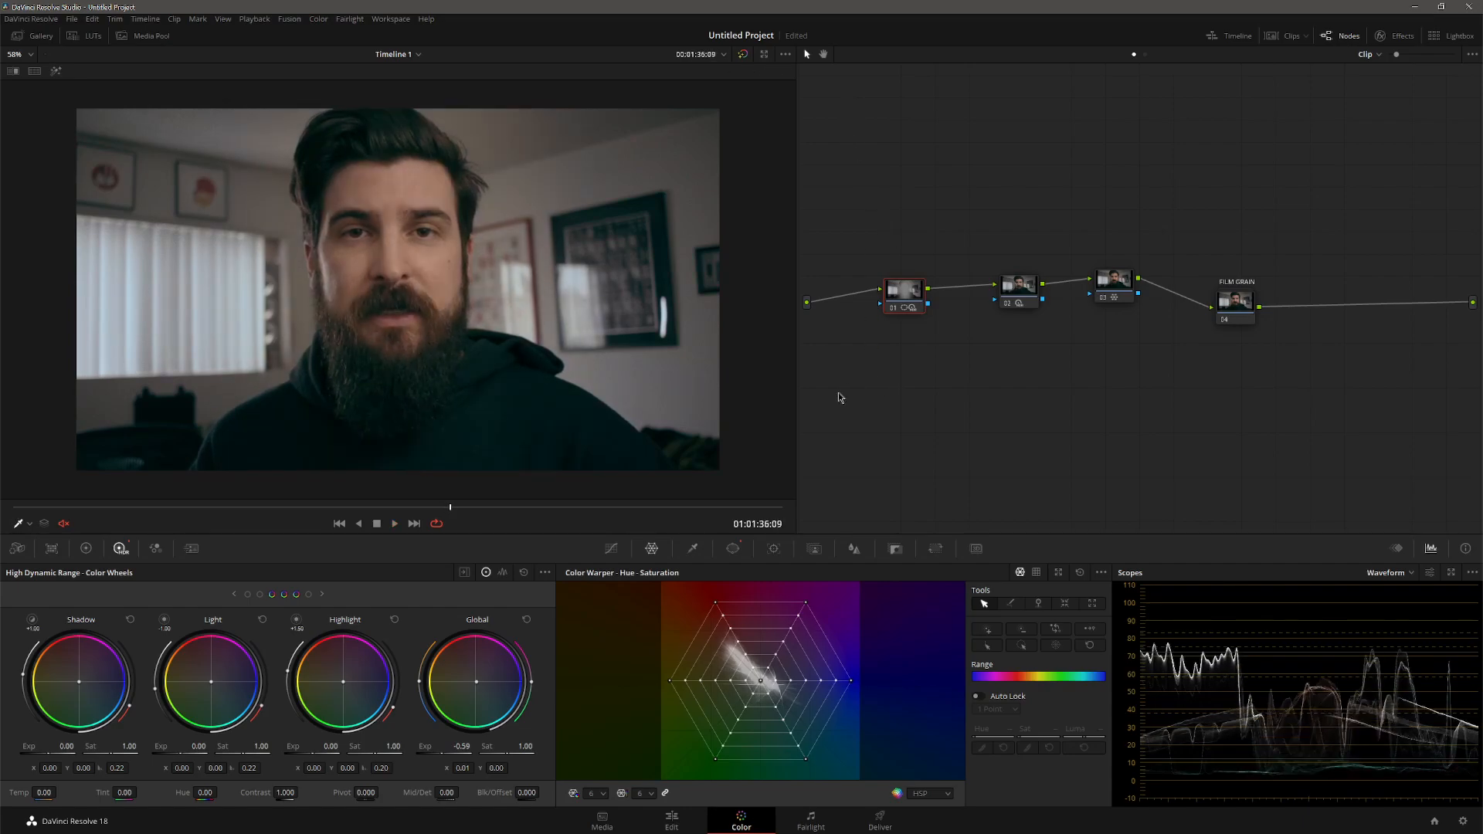
- Recentre the first node's oval window on the man's face, tighten it around his head and hide the overlay
key("shift+grave")
left_click_drag(389, 291, 366, 289)
left_click_drag(507, 287, 596, 288)
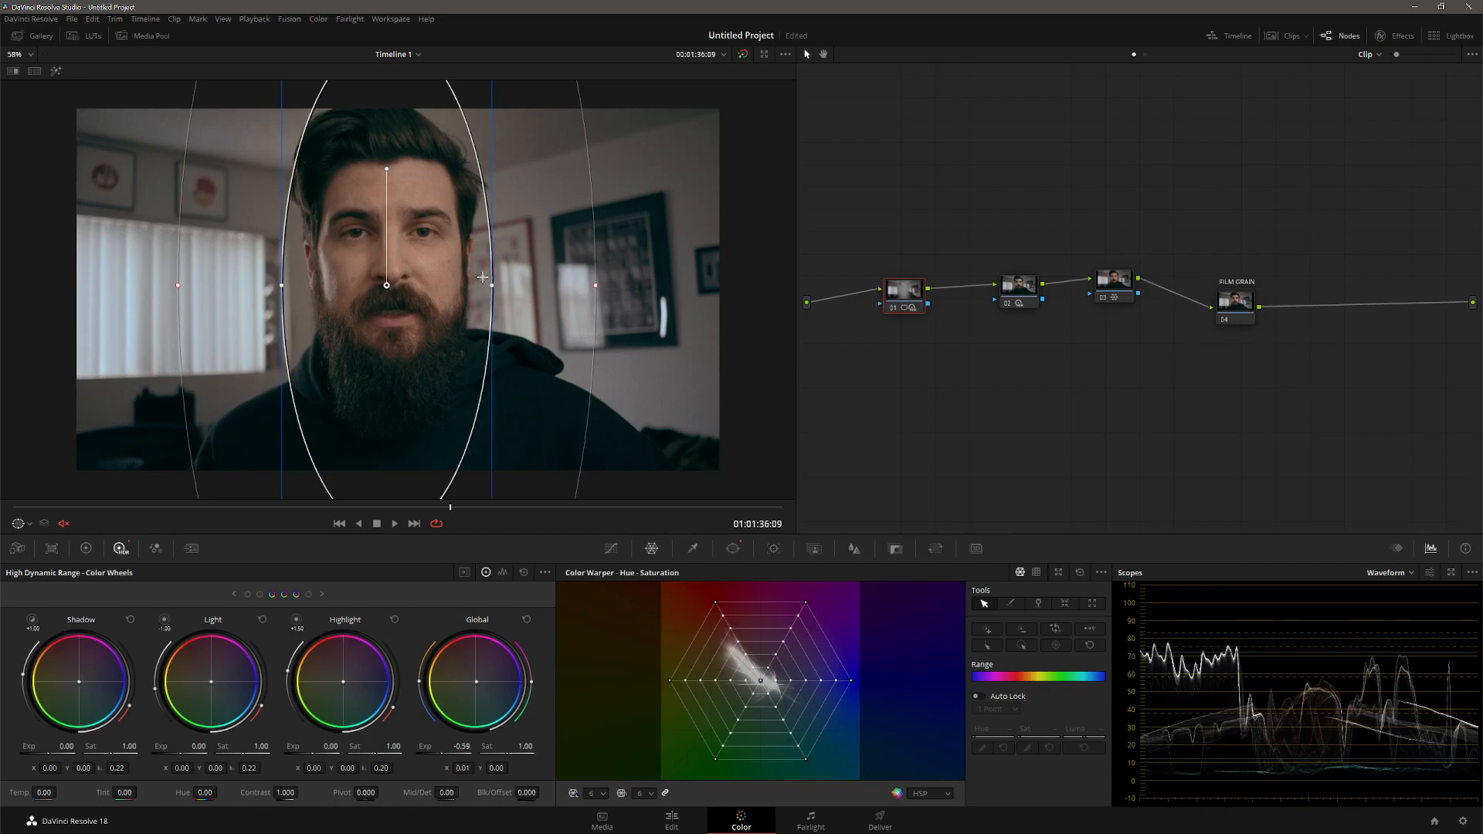
key("shift+grave")
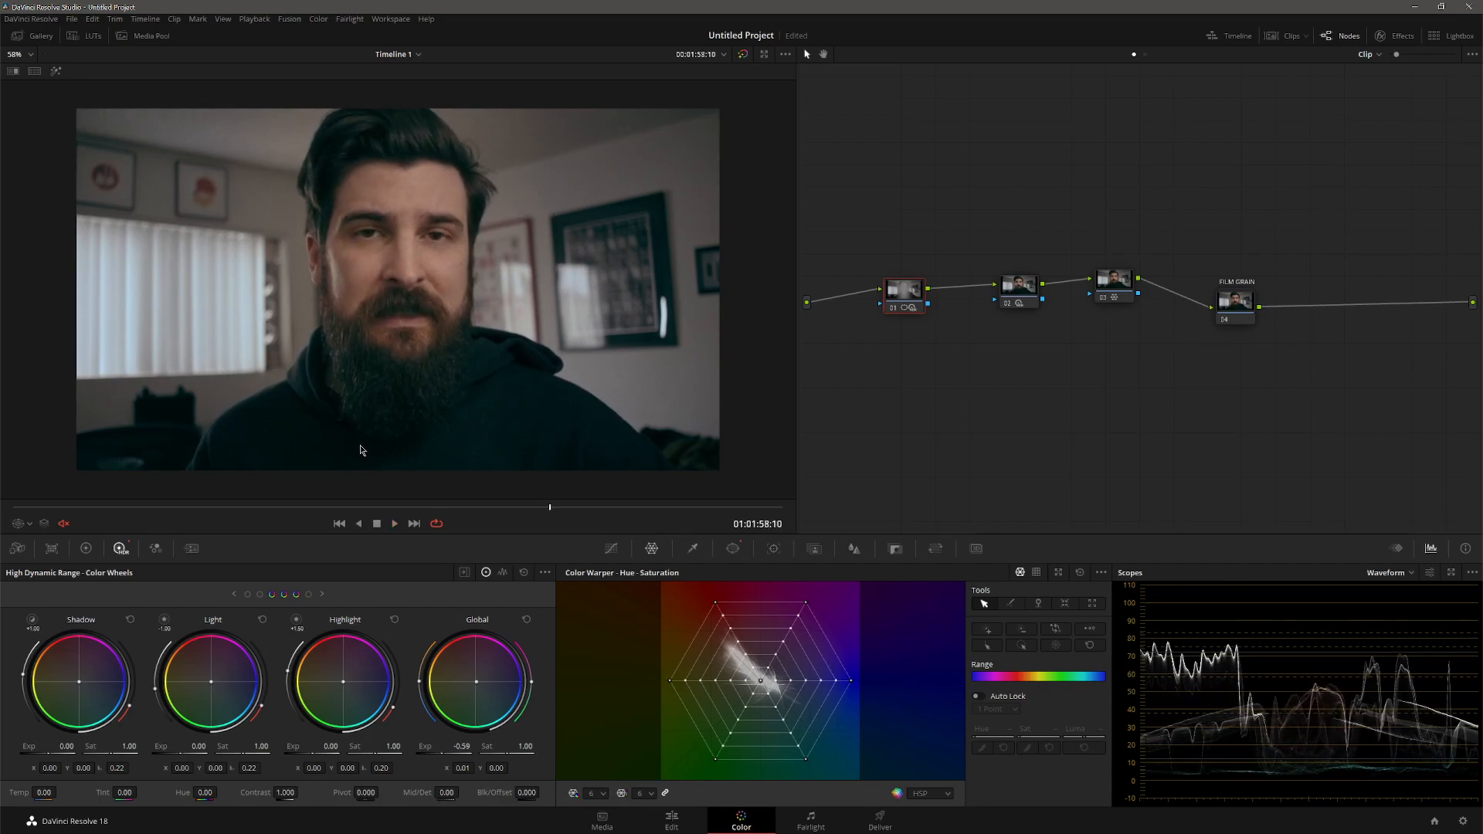
- Switch the grading controls from the HDR wheels to the Primaries color wheels
left_click(86, 548)
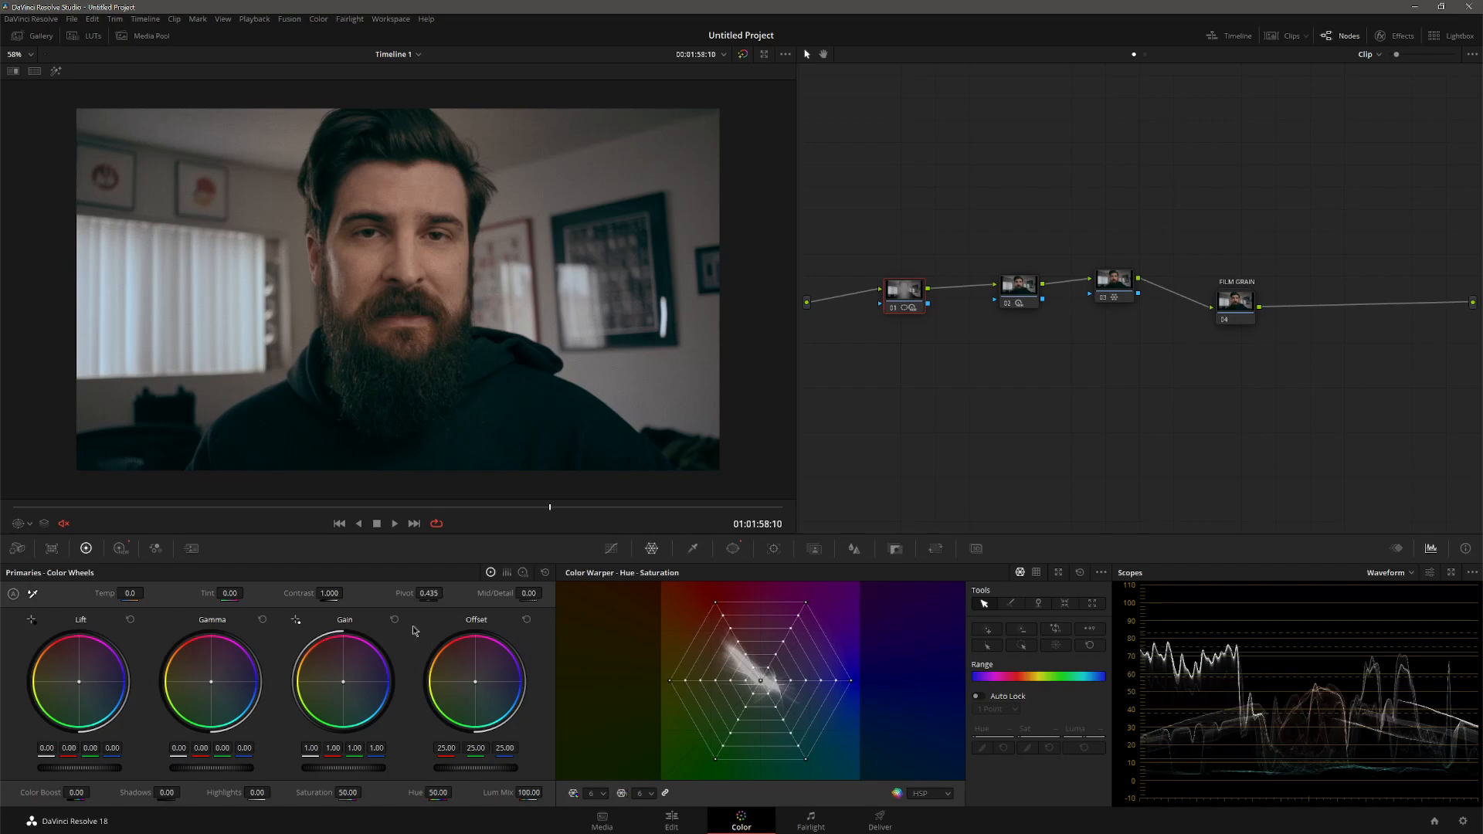
- Reset all grades and nodes on the clip with the Primaries color wheels open for grading
left_click(120, 548)
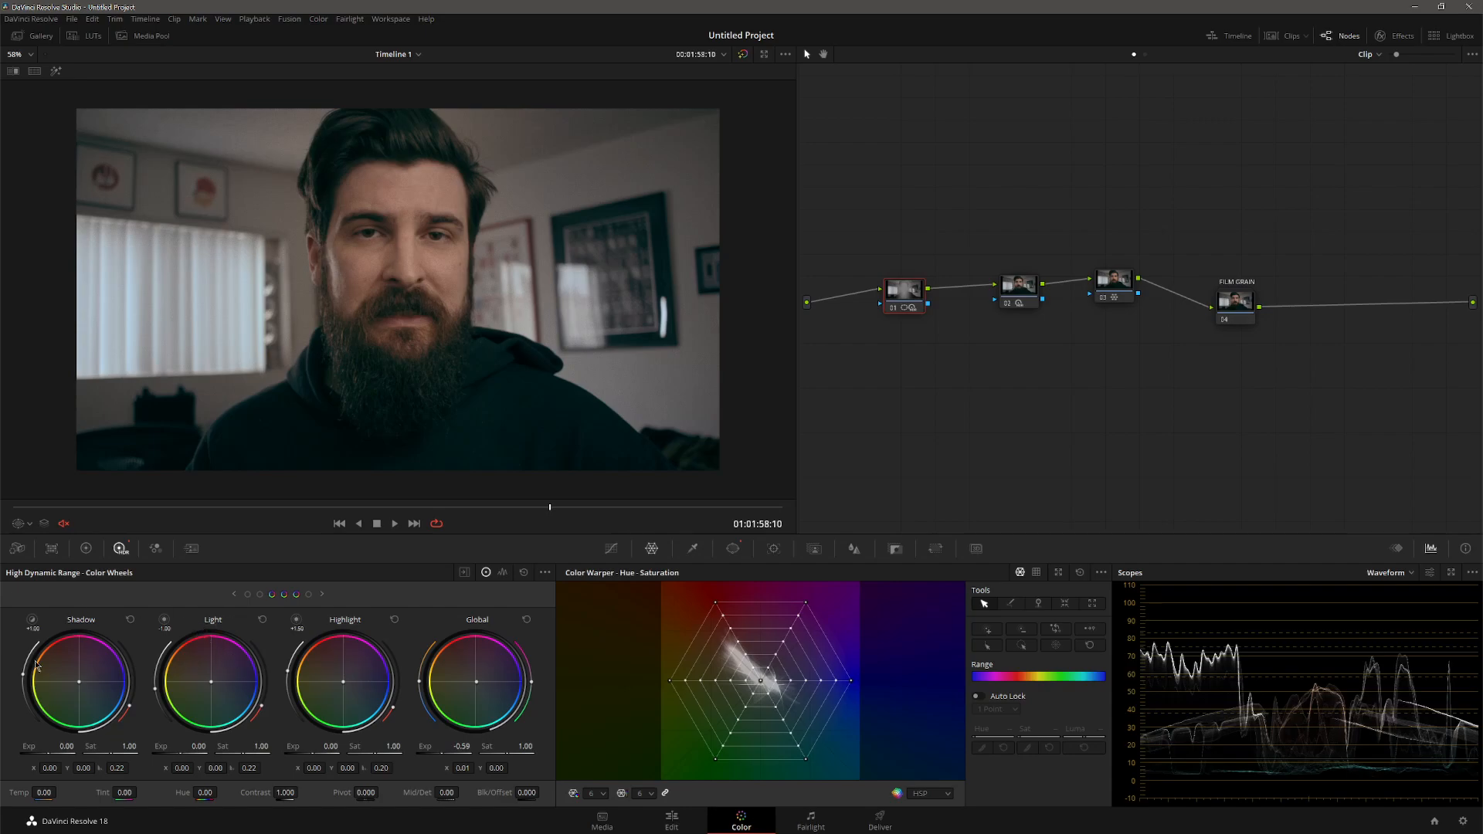
left_click(86, 549)
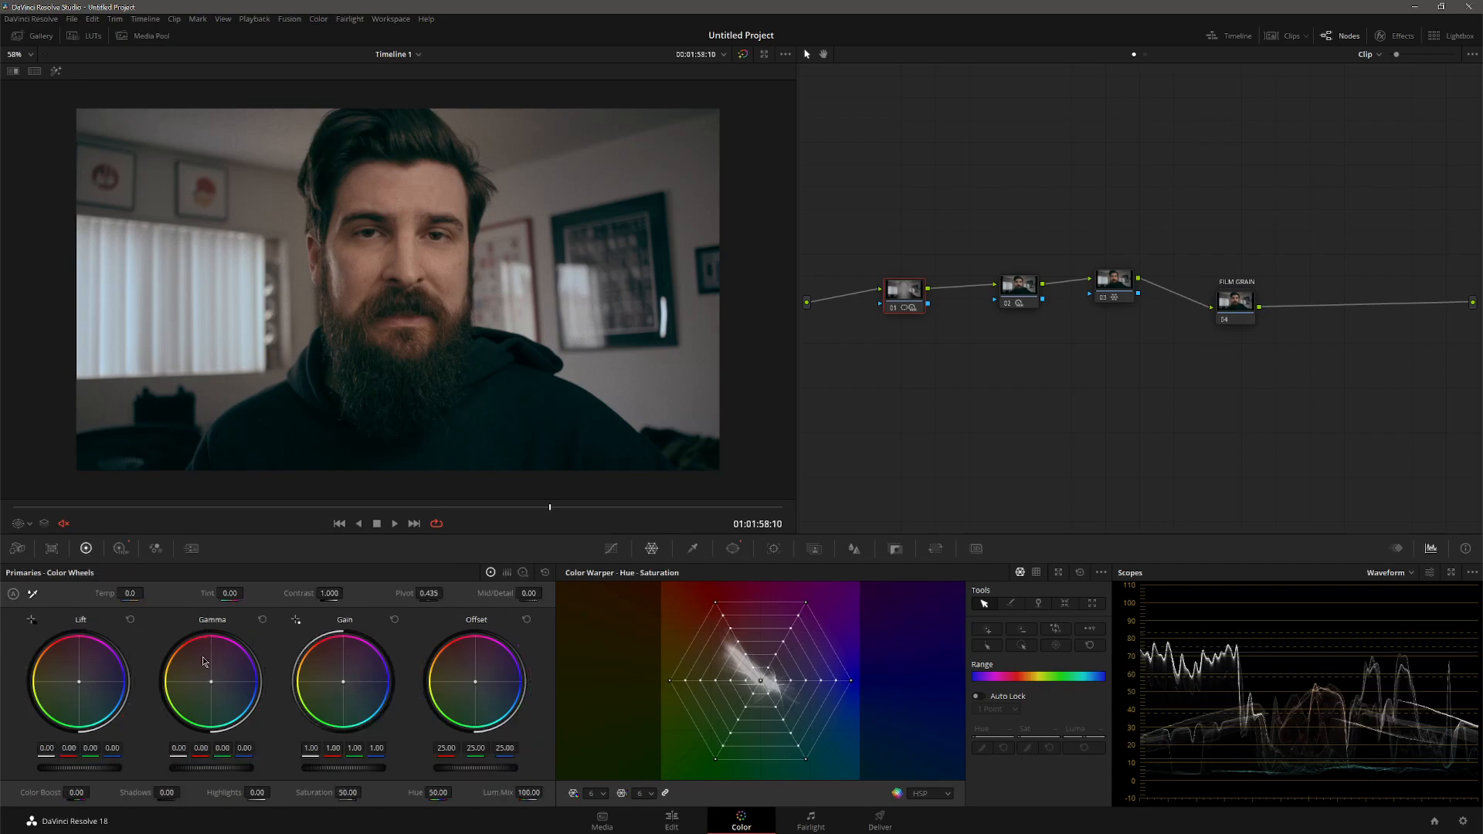
right_click(995, 396)
left_click(1023, 407)
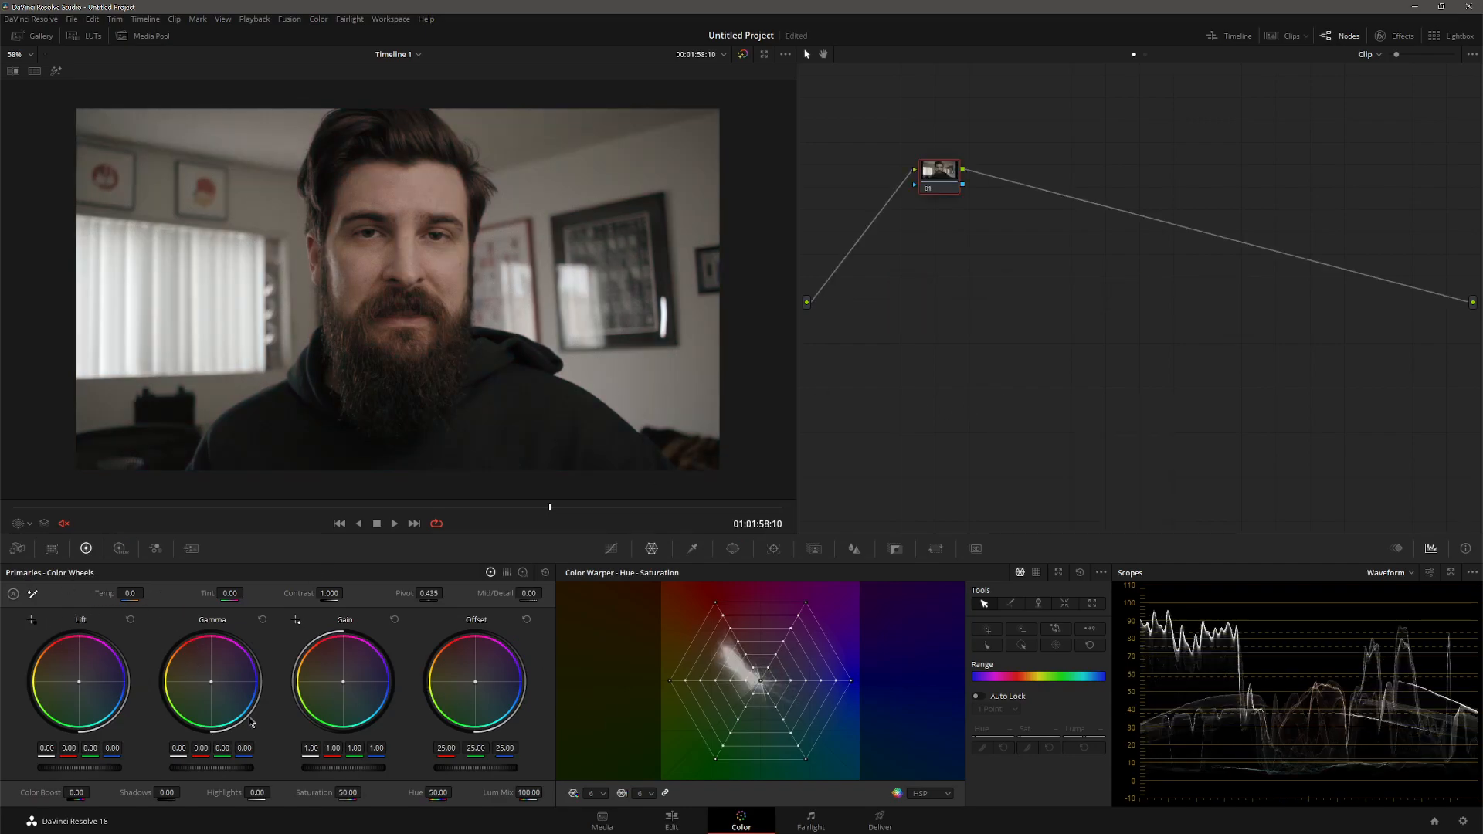
- Nudge the Lift and Gamma color balance, set Gain blue to 1.03, lower Offset to 22.15 and set Contrast to 1.076
left_click_drag(79, 683, 80, 682)
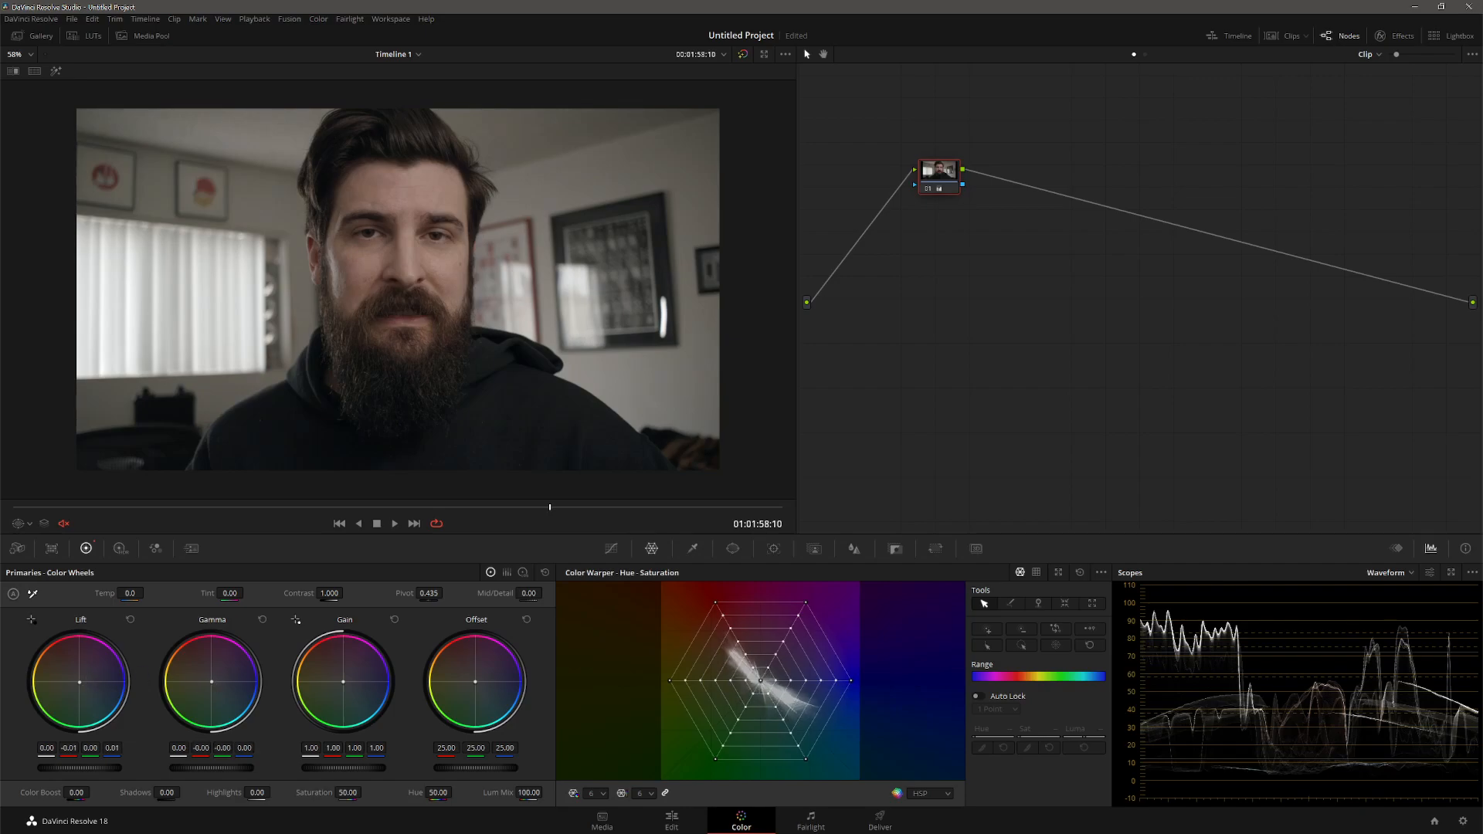
left_click_drag(211, 681, 210, 681)
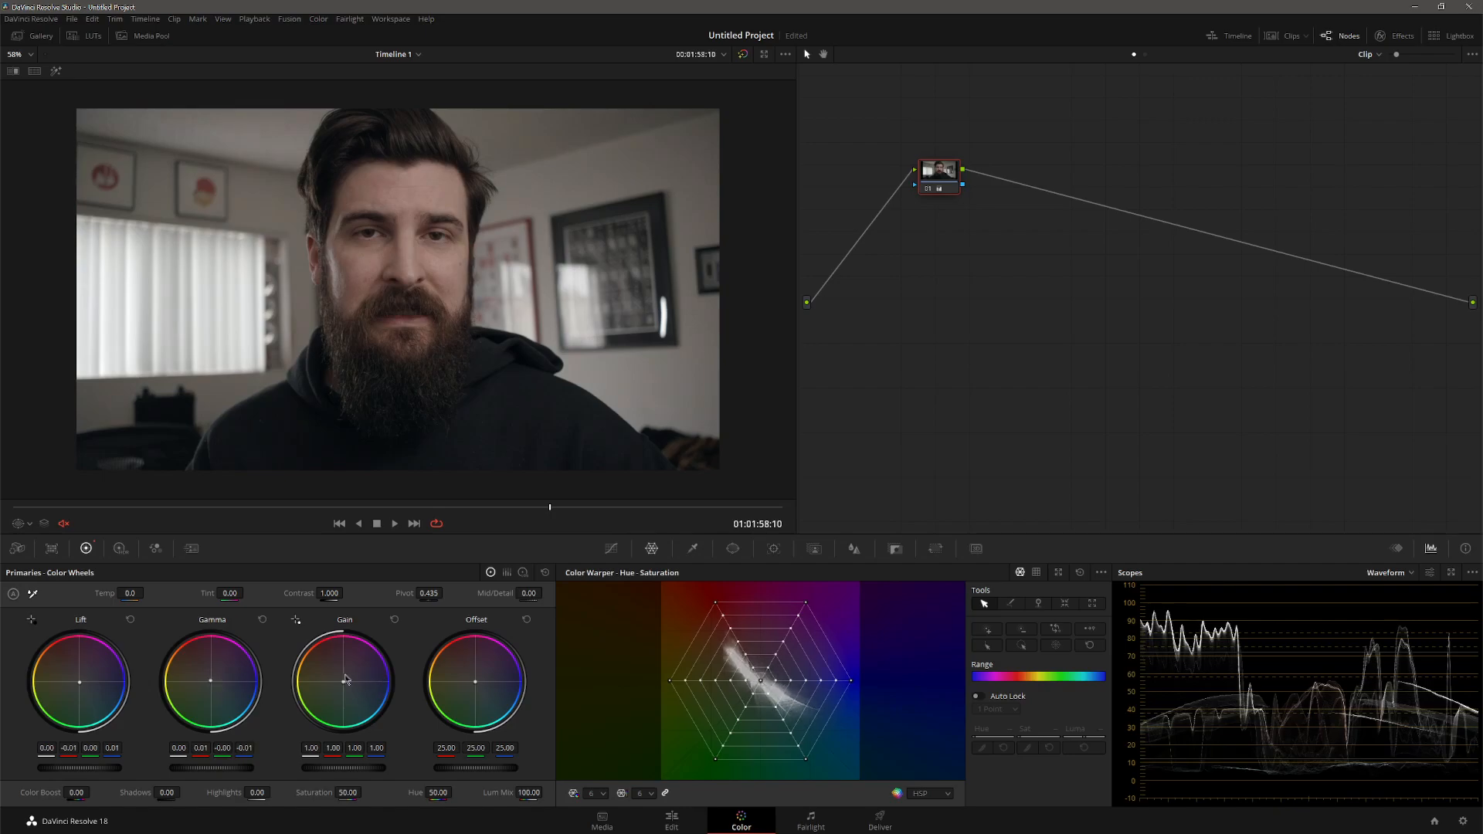
left_click_drag(345, 683, 346, 683)
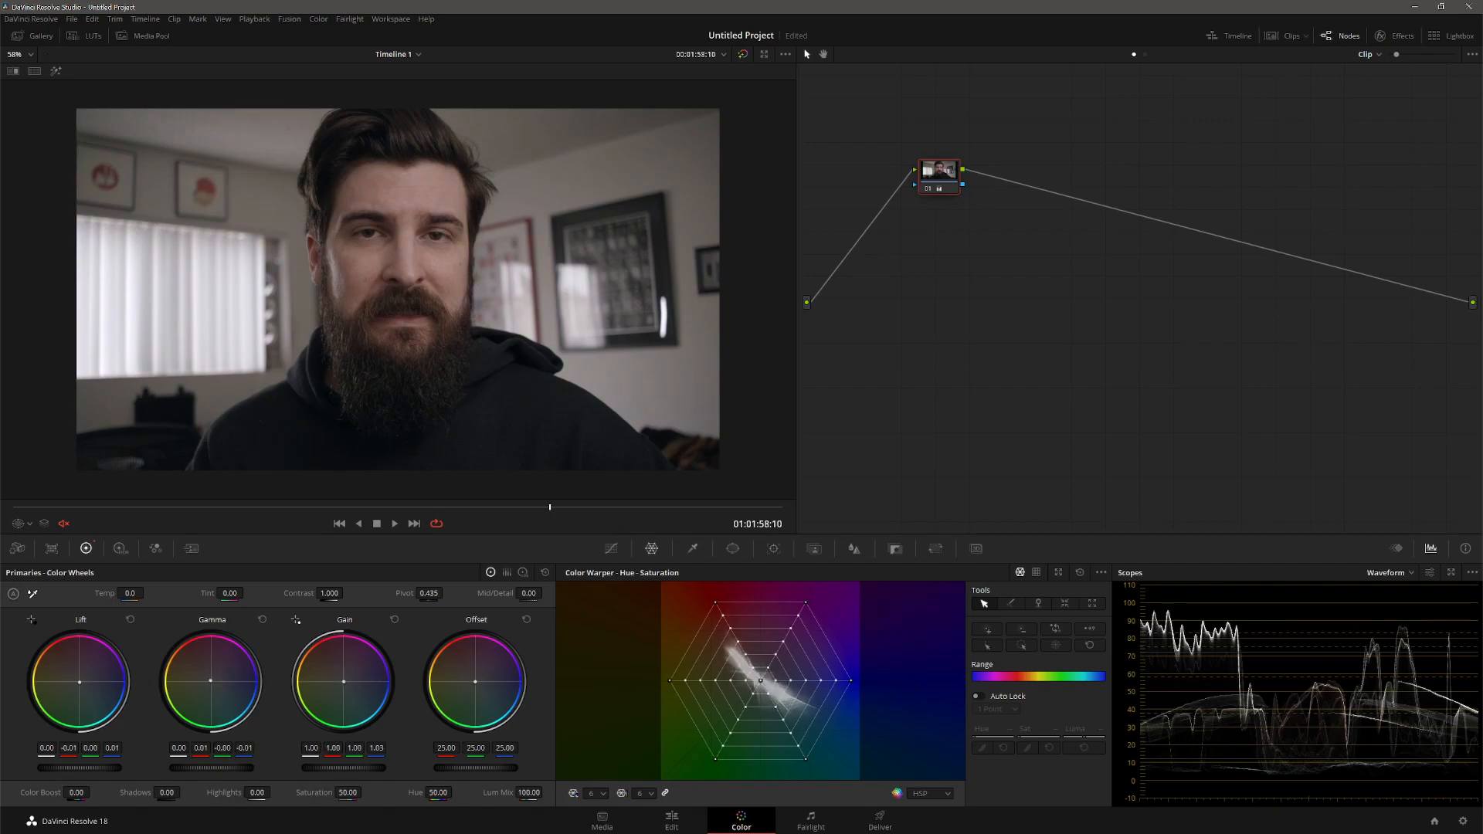
left_click_drag(490, 767, 471, 768)
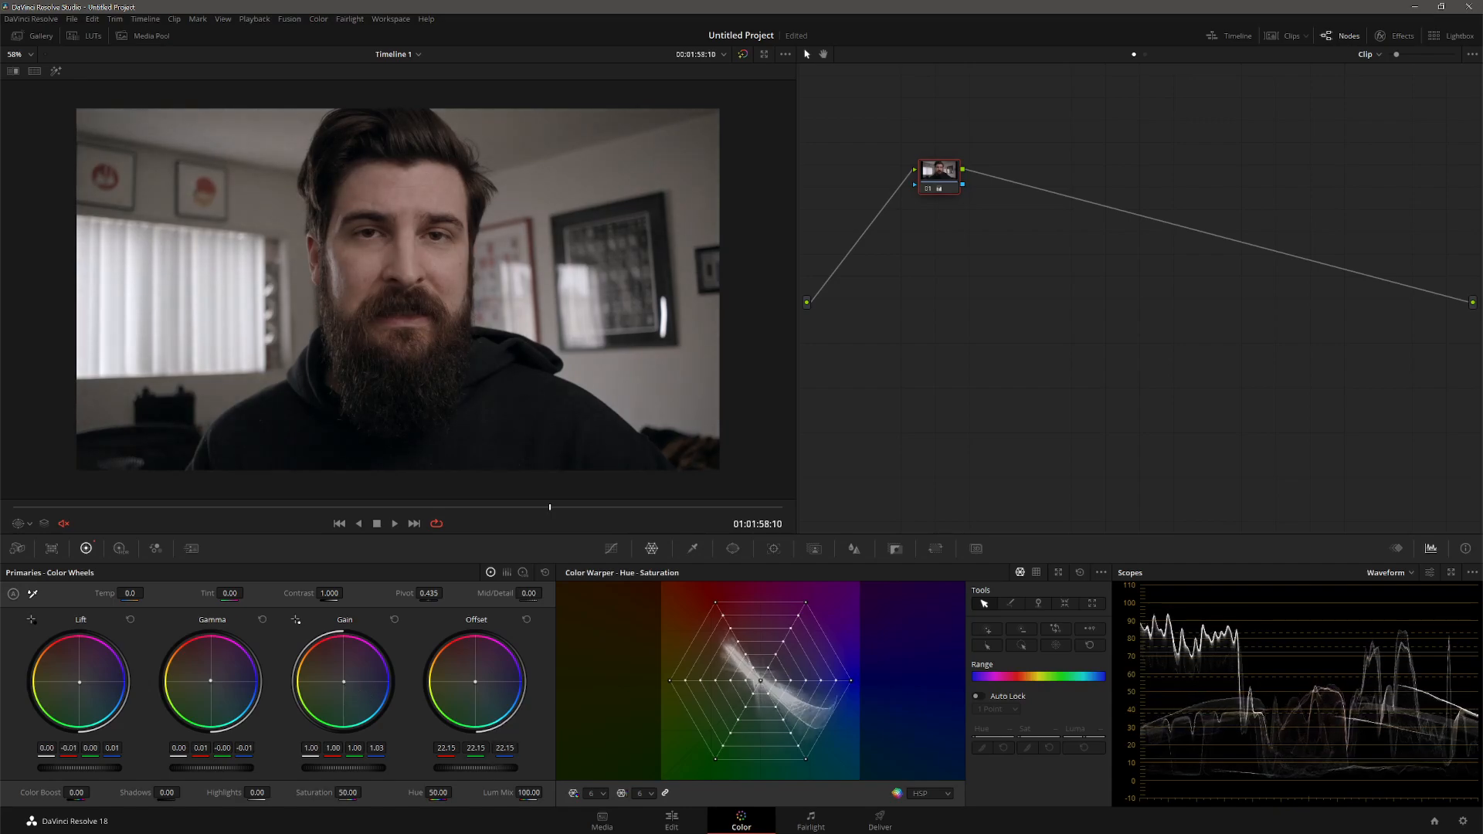
left_click_drag(329, 593, 337, 593)
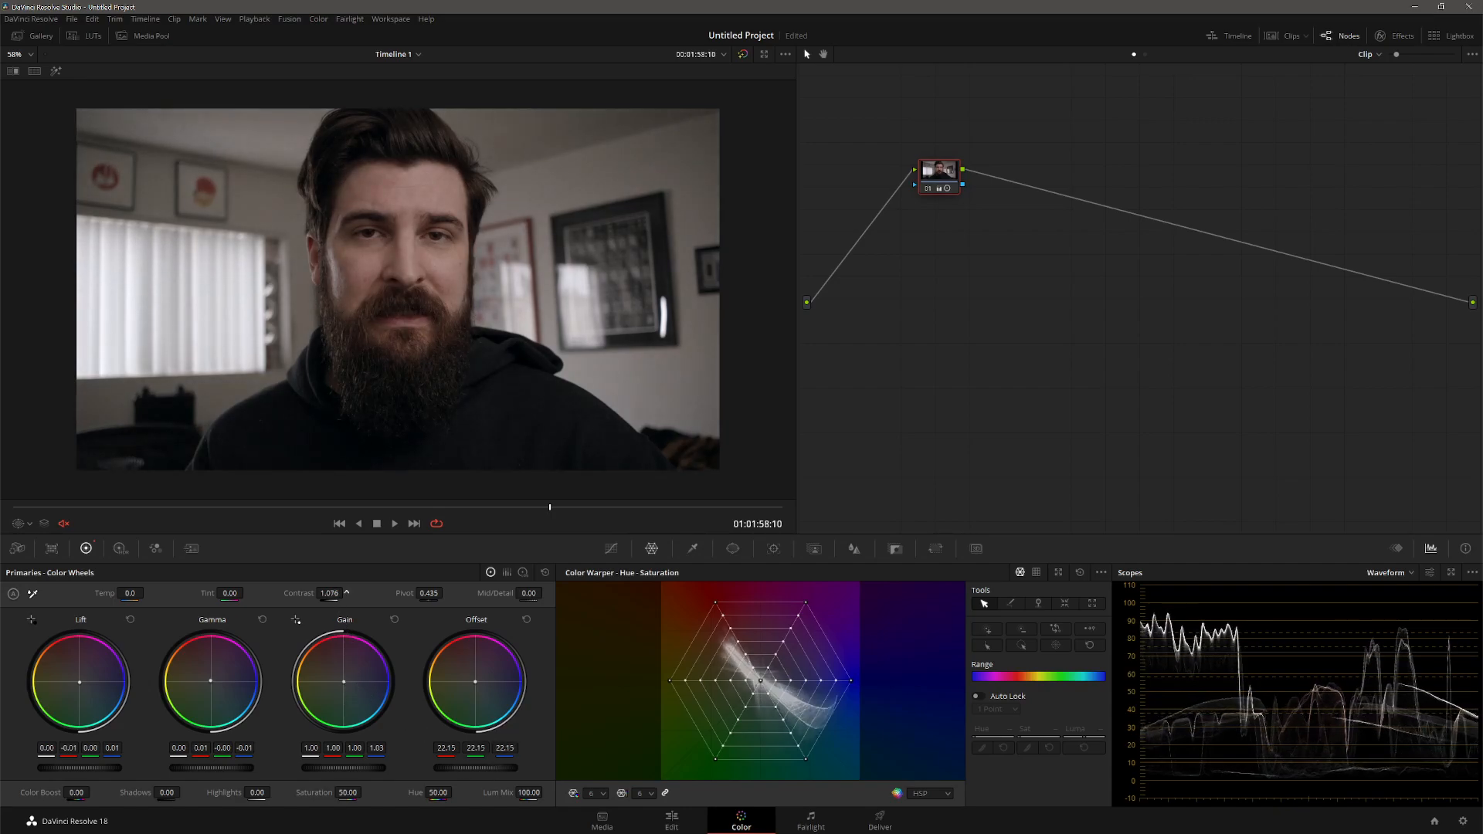
- Rebalance Offset to 22.59, 21.94, 22.27 and Gain to 1.01, 0.99, 1.03, fine-tune Gamma and Lift, and move the playhead to 01:02:06:22
left_click_drag(476, 682, 477, 677)
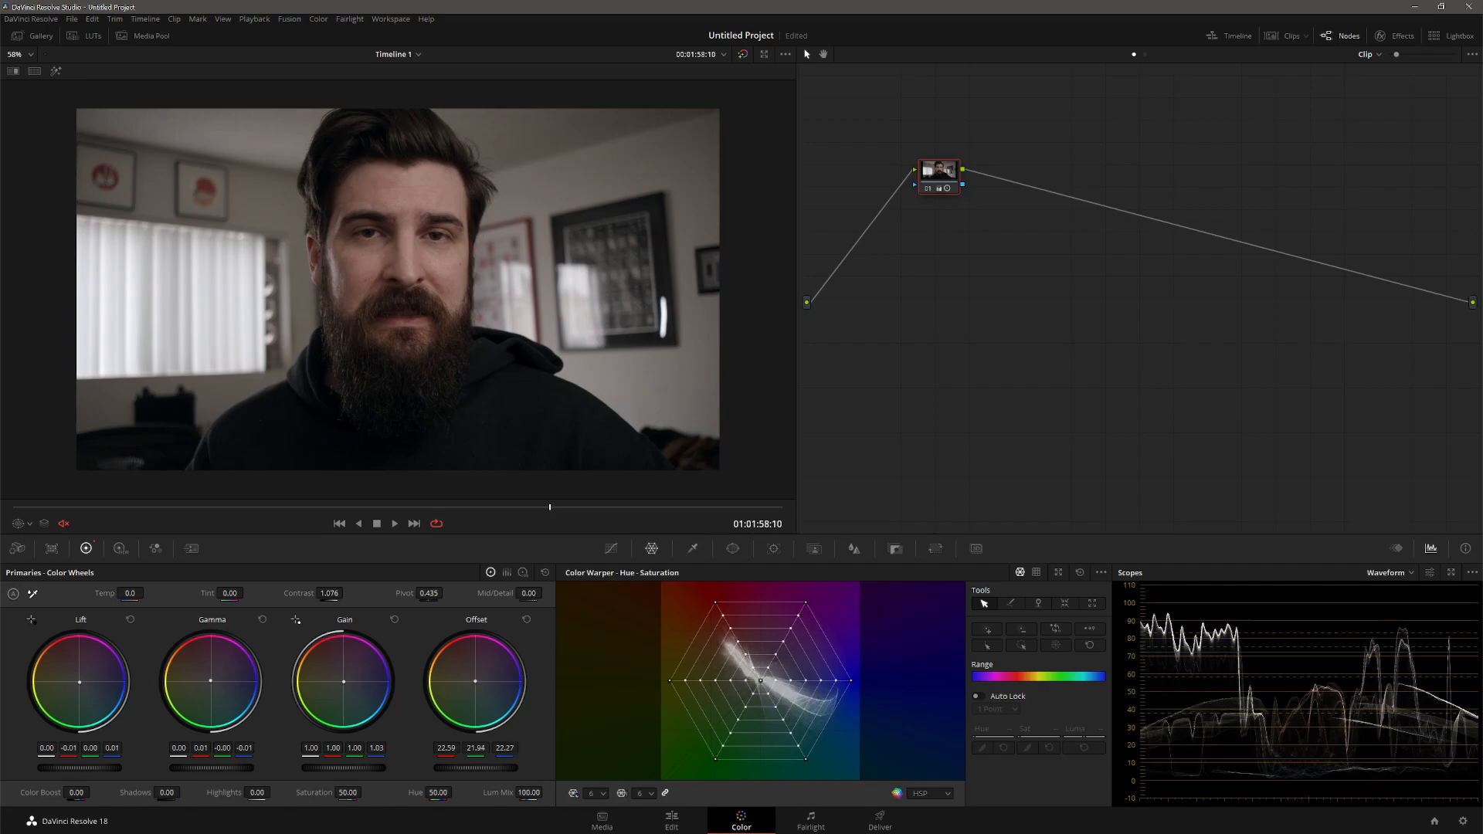
left_click_drag(346, 687, 343, 683)
left_click_drag(210, 683, 209, 682)
left_click_drag(80, 684, 79, 682)
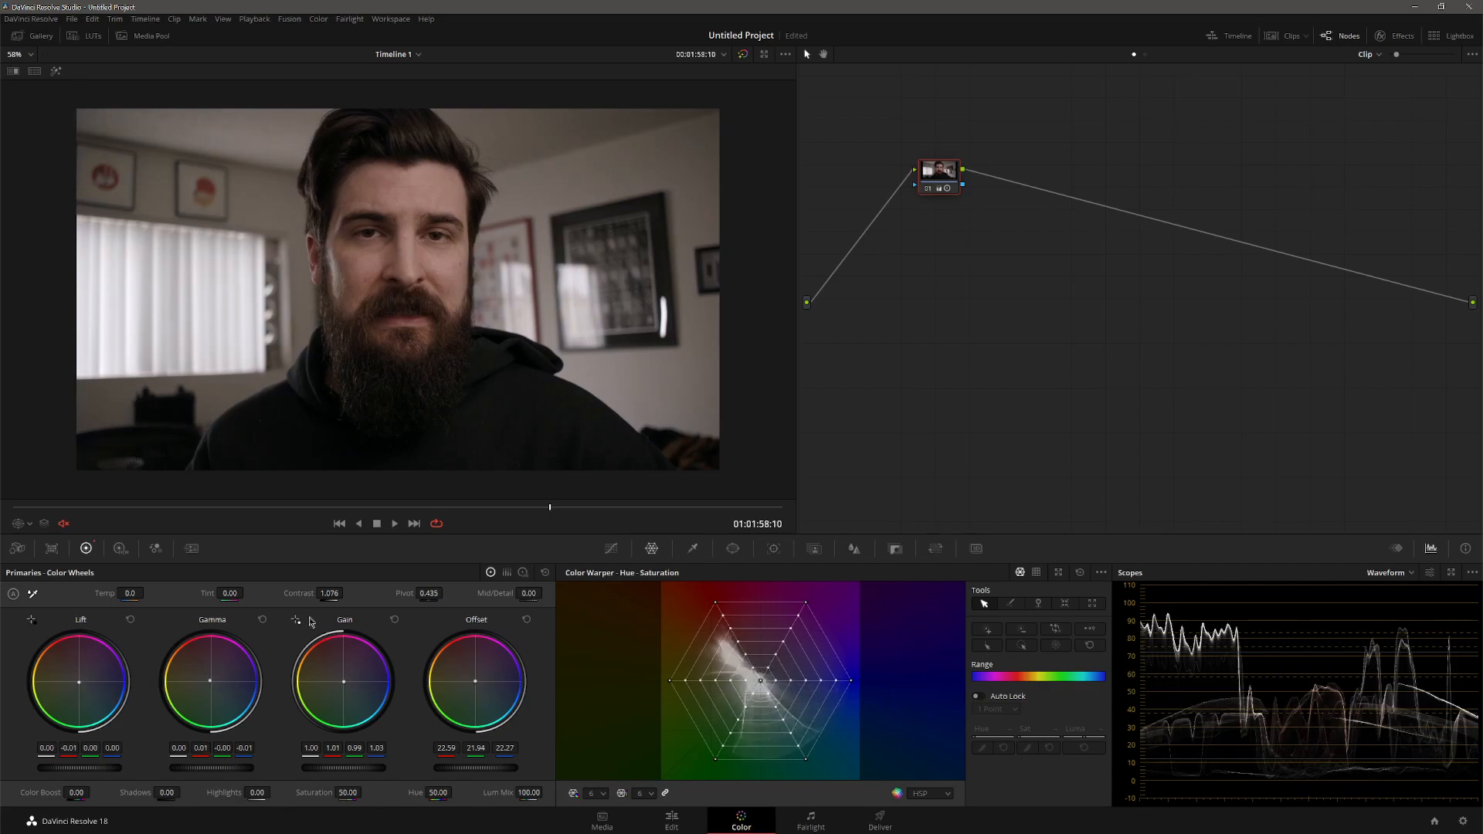
mouse_move(578, 509)
left_mouse_down()
mouse_move(601, 506)
mouse_move(589, 507)
left_mouse_up()
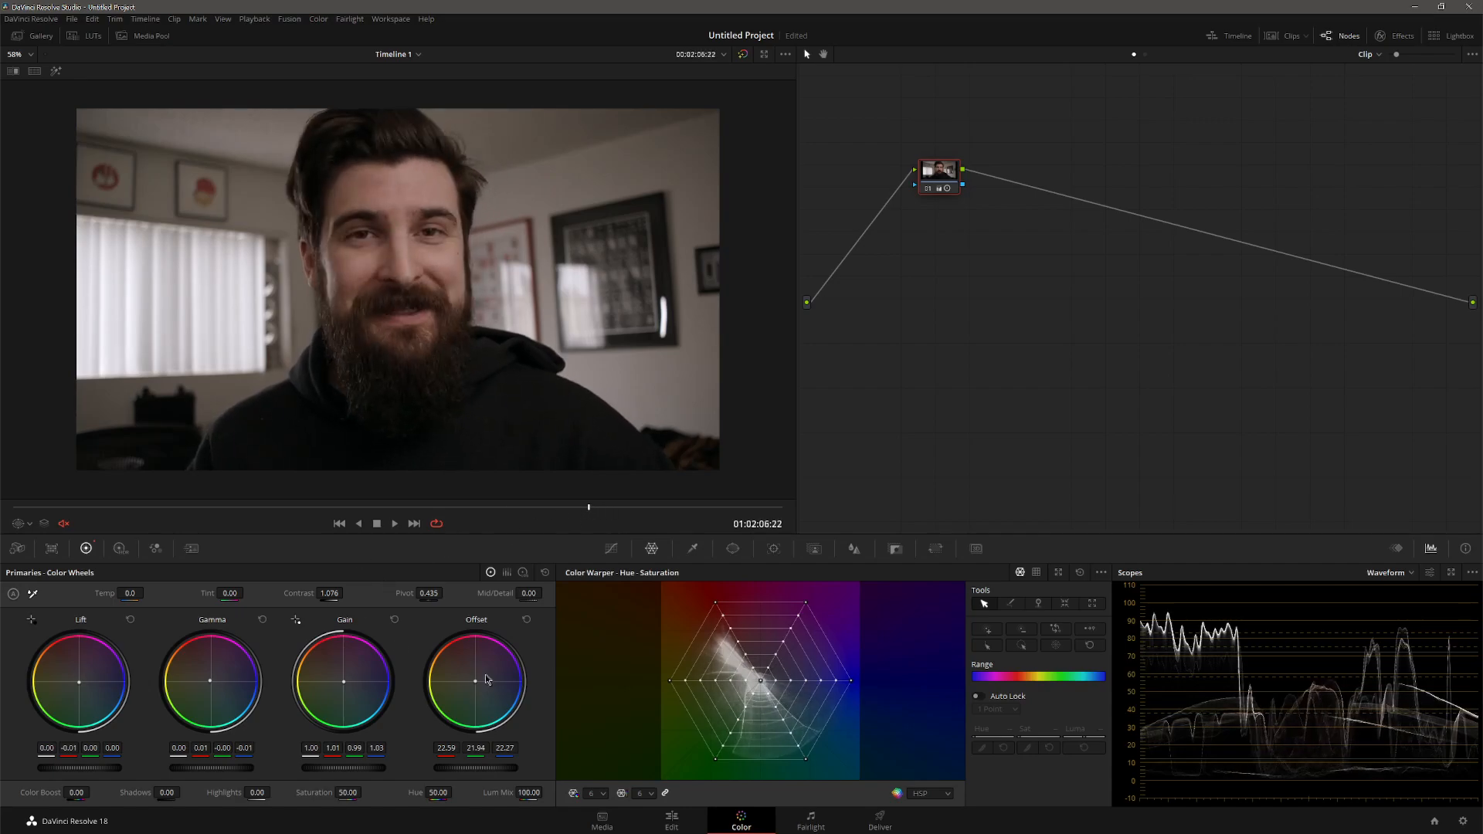
- Add a serial node with a circle window stretched into a tall oval over the man's face, with softness 7.29
key("alt+s")
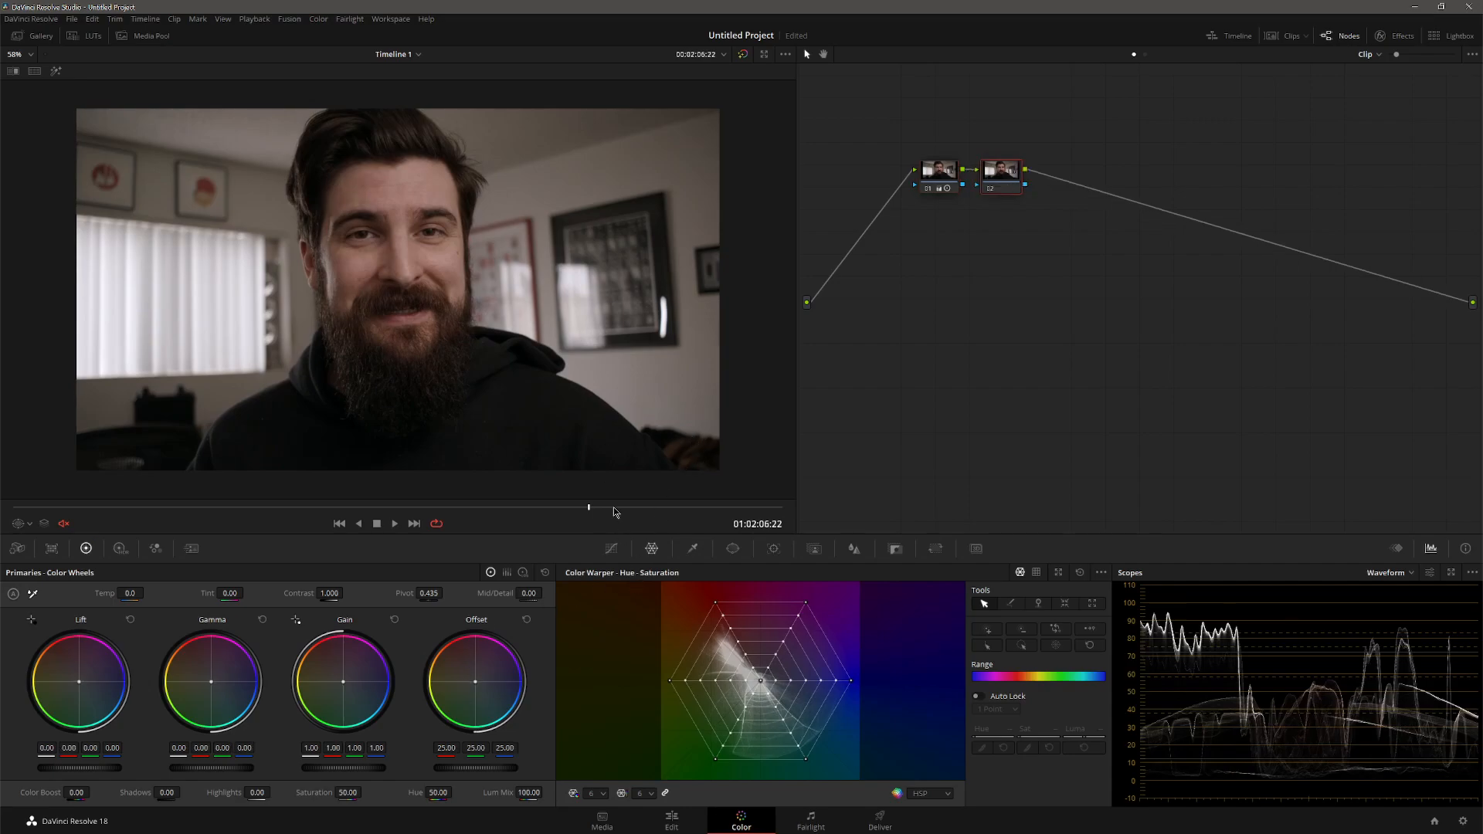
left_click(732, 548)
left_click(581, 655)
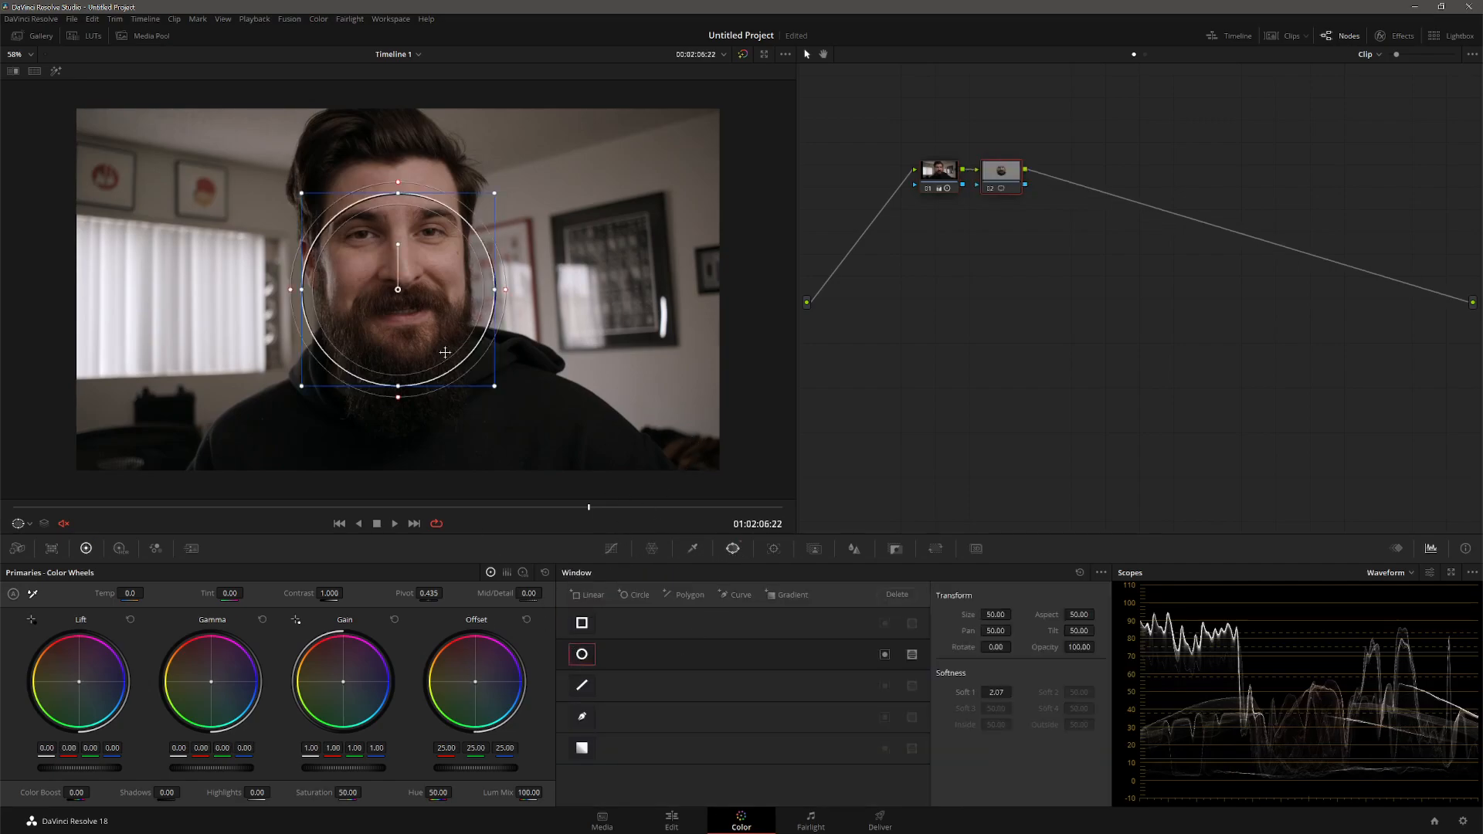
left_click_drag(399, 392, 400, 588)
key("shift+h")
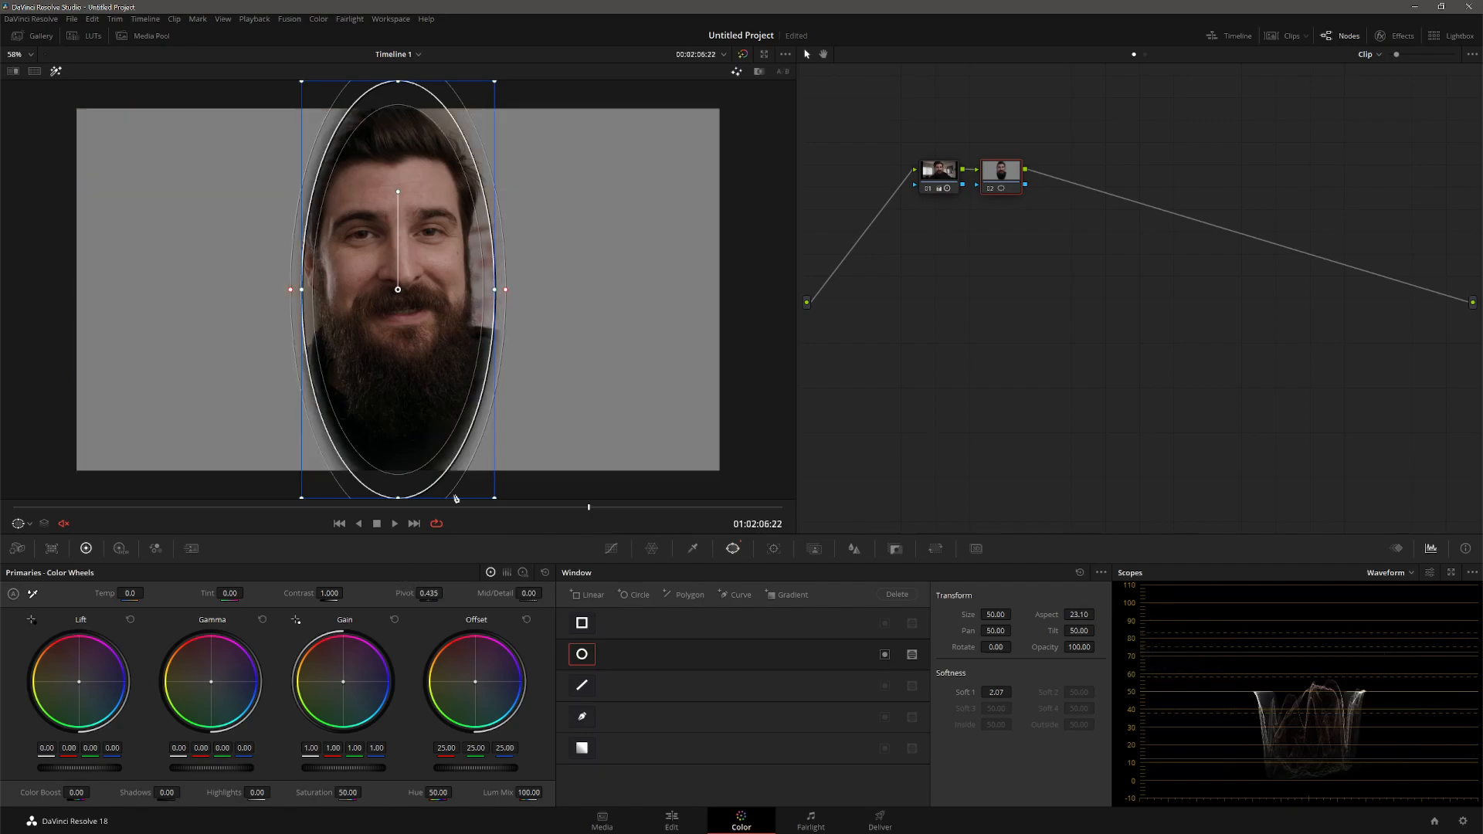
left_click_drag(447, 302, 528, 278)
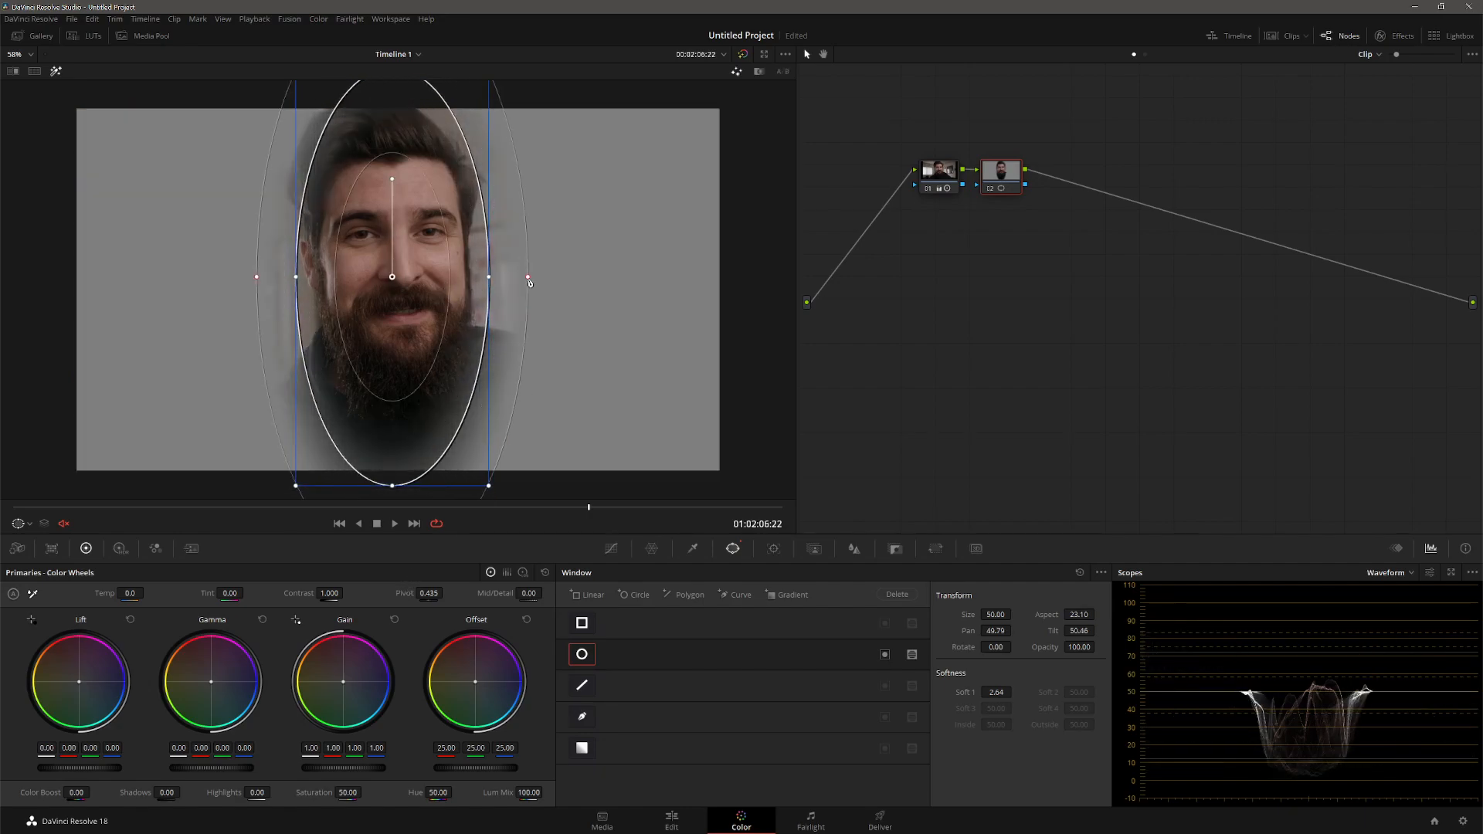
key("shift+h")
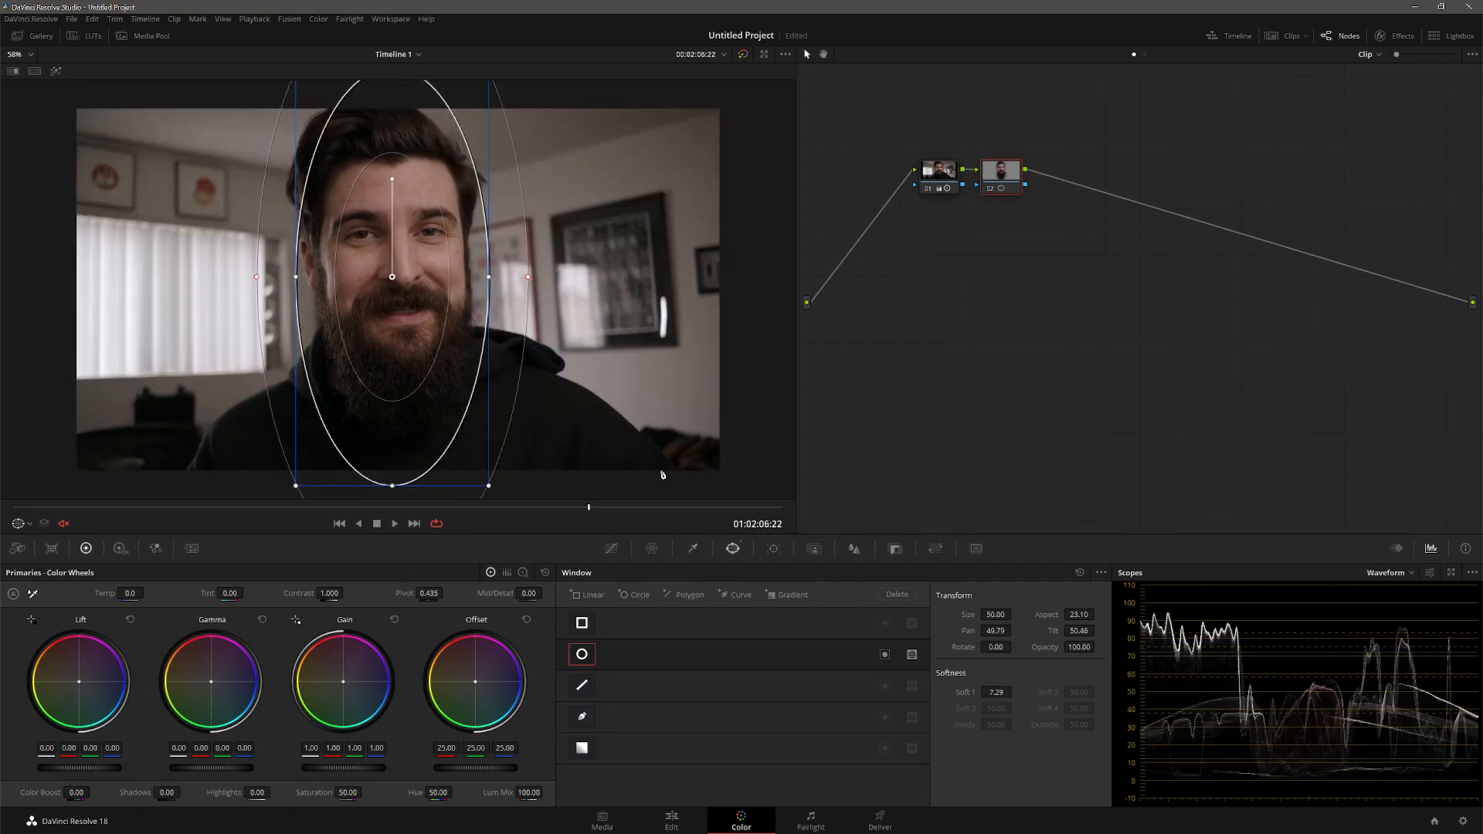
- Invert the second node's oval window to target the background and switch off the image wipe
left_click(885, 654)
key("ctrl+w")
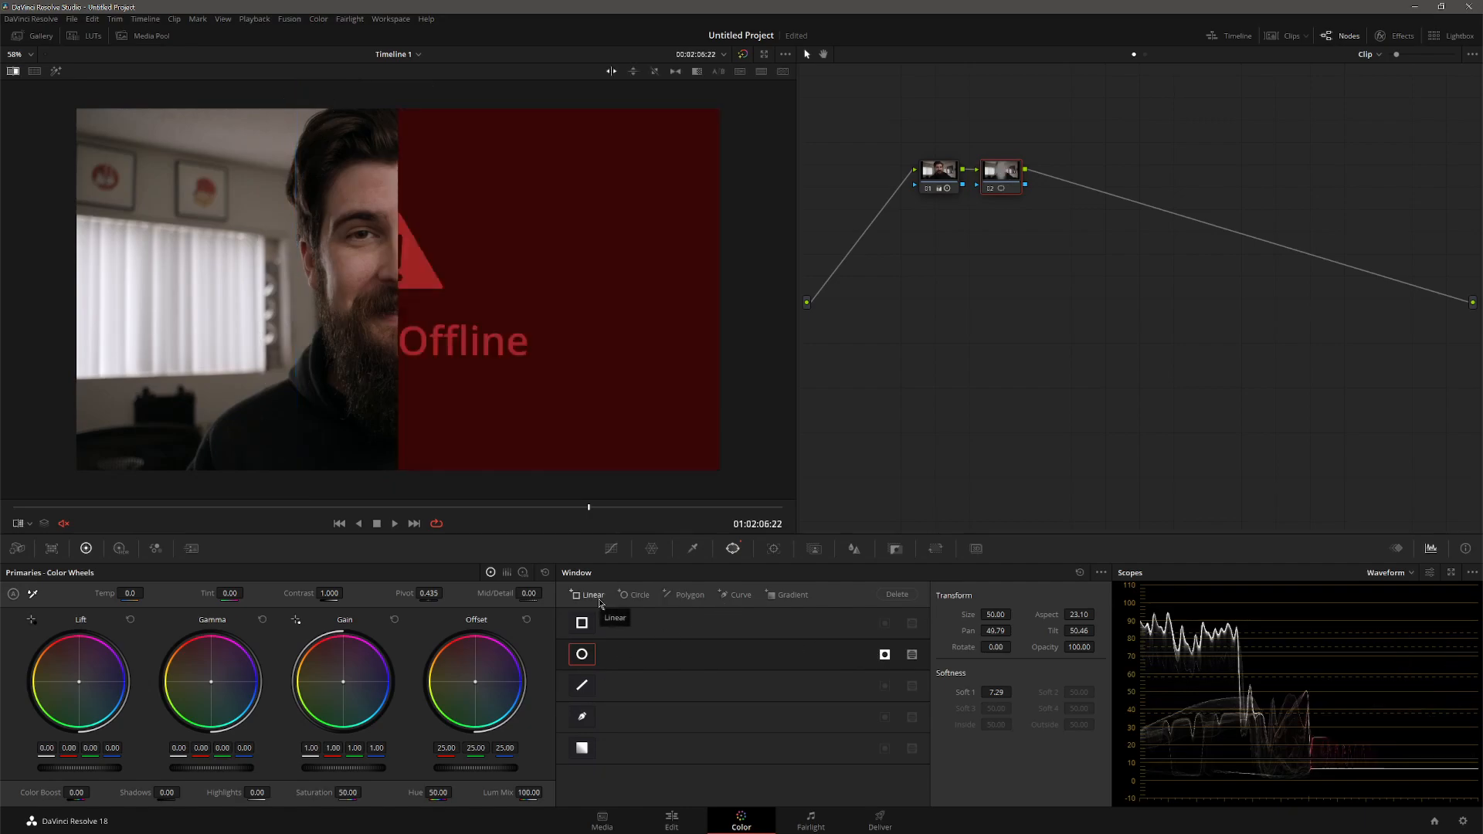
left_click(13, 71)
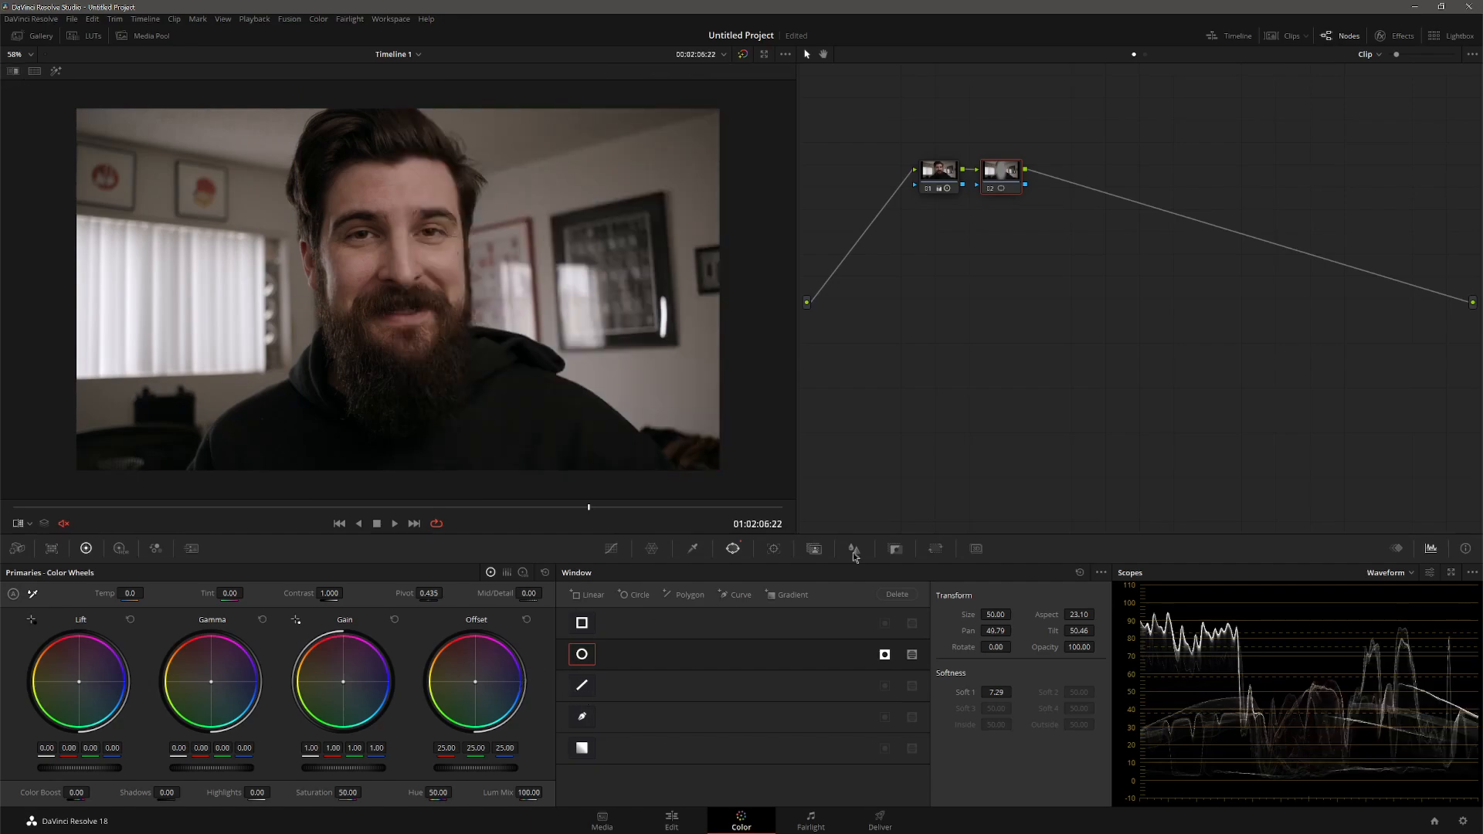
left_click(885, 655)
left_click_drag(478, 687, 481, 685)
left_click(526, 620)
left_click(884, 654)
- Add an outside node after the second node with Gain at 0.99, 1.01, 0.97, and compare against the bypassed grade
right_click(996, 183)
mouse_move(1070, 240)
left_click(1162, 282)
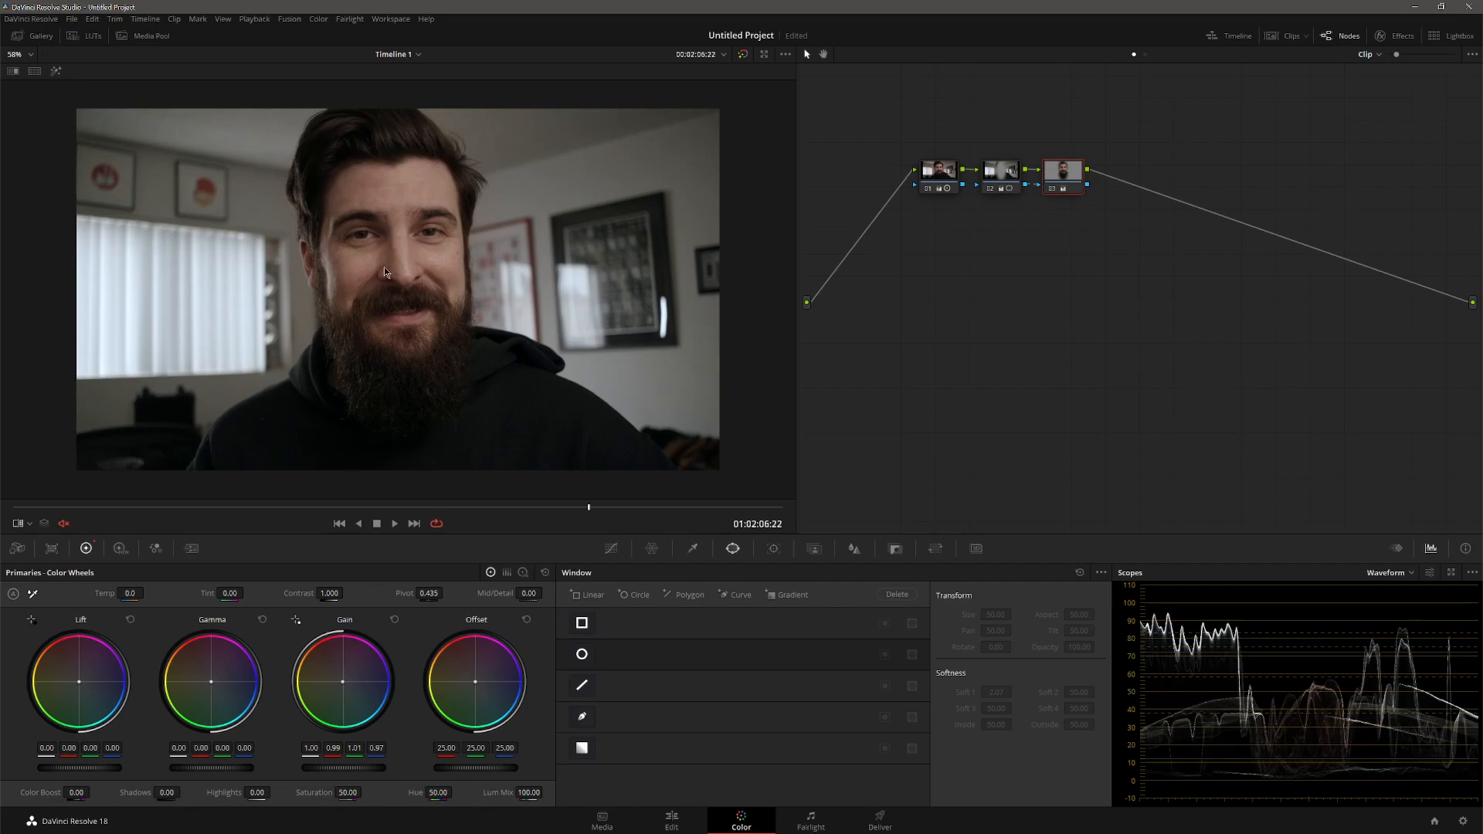
left_click(744, 55)
left_click(743, 55)
- Set the High Soft soft clip in the first node's custom curves to its maximum to soften the window highlights
left_click(949, 182)
left_click(611, 549)
left_click_drag(1016, 762, 1449, 767)
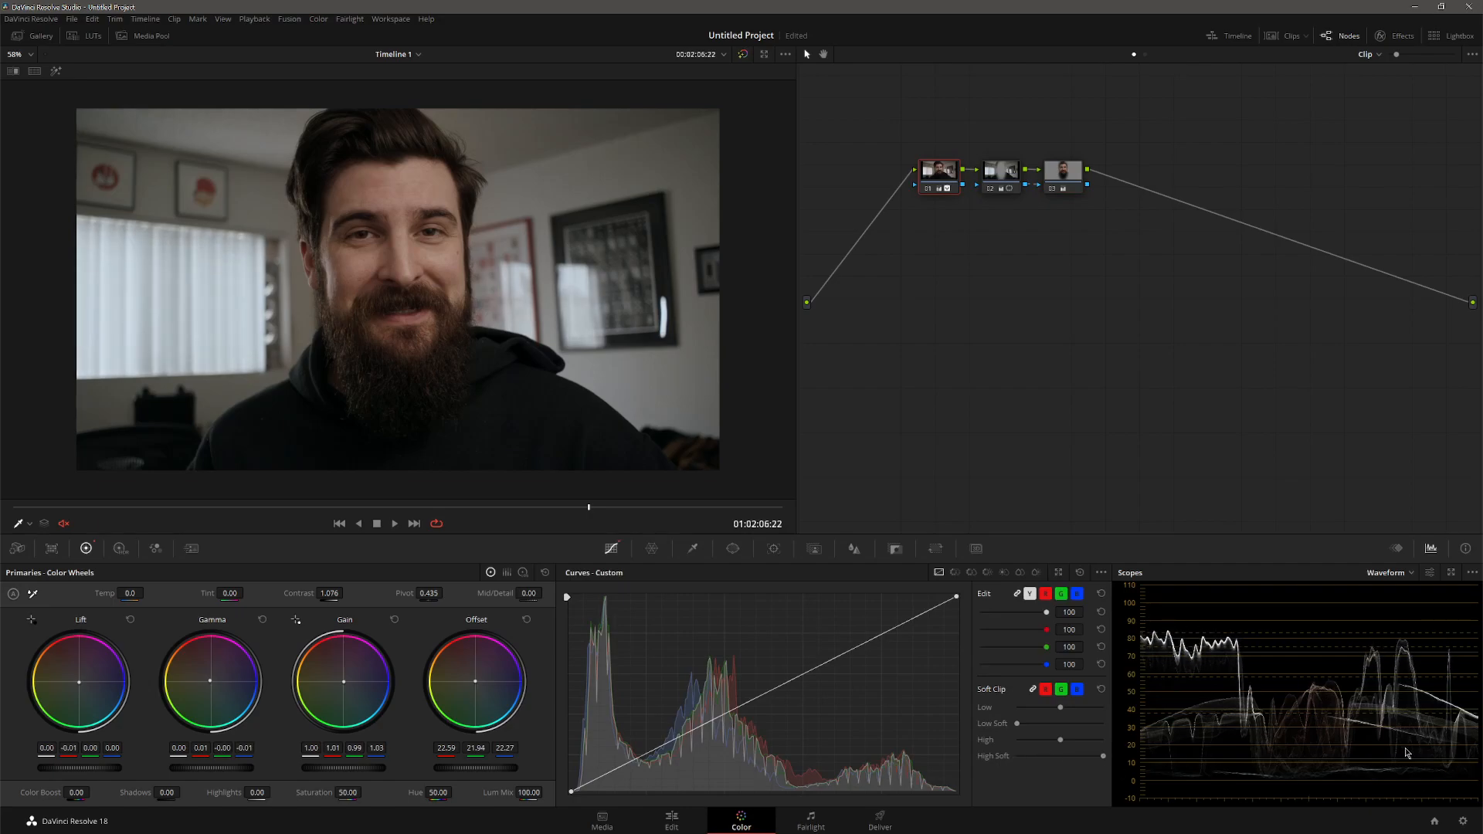
double_click(1098, 753)
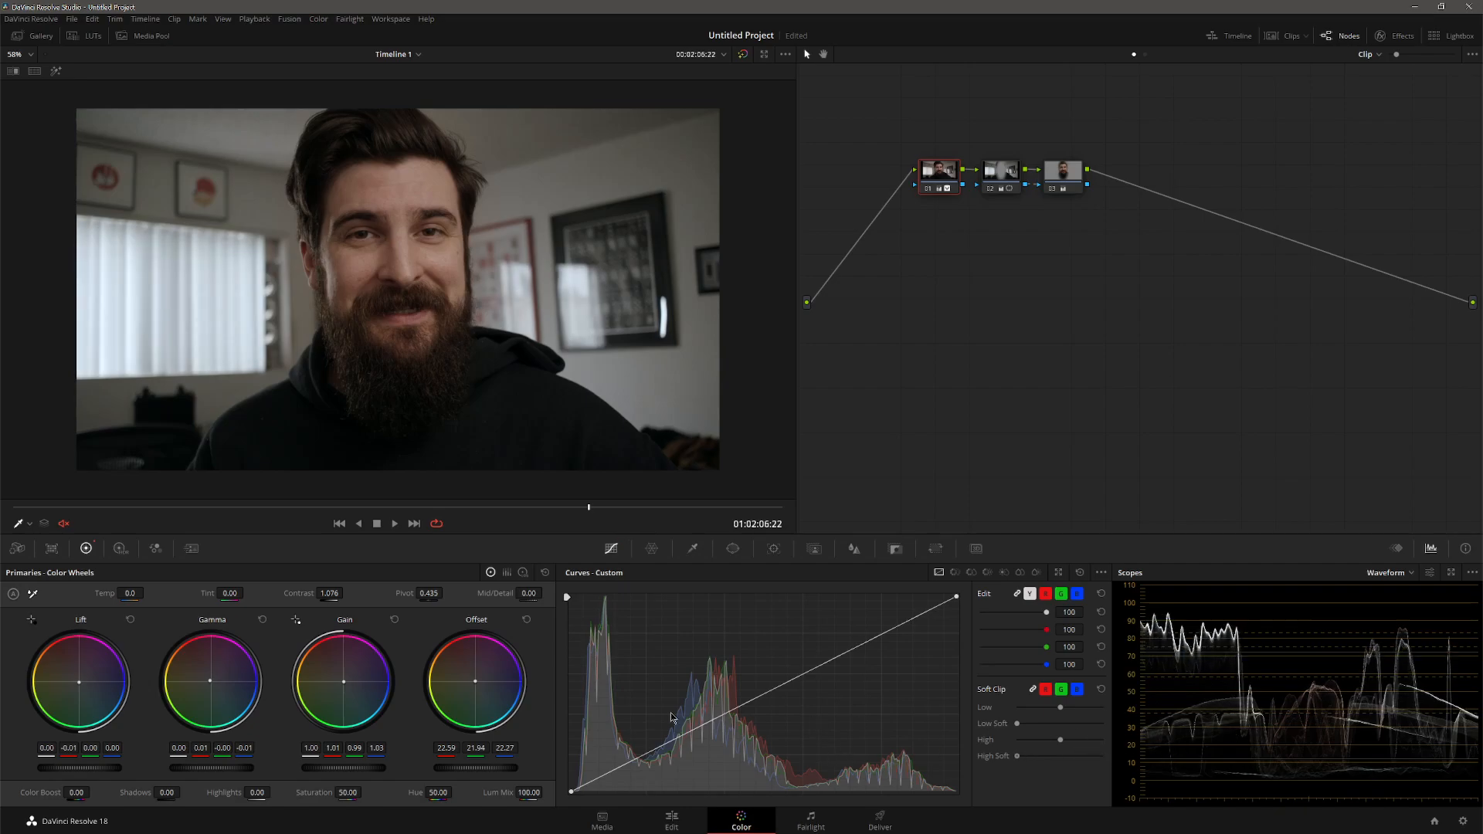
left_click_drag(1017, 756, 1258, 738)
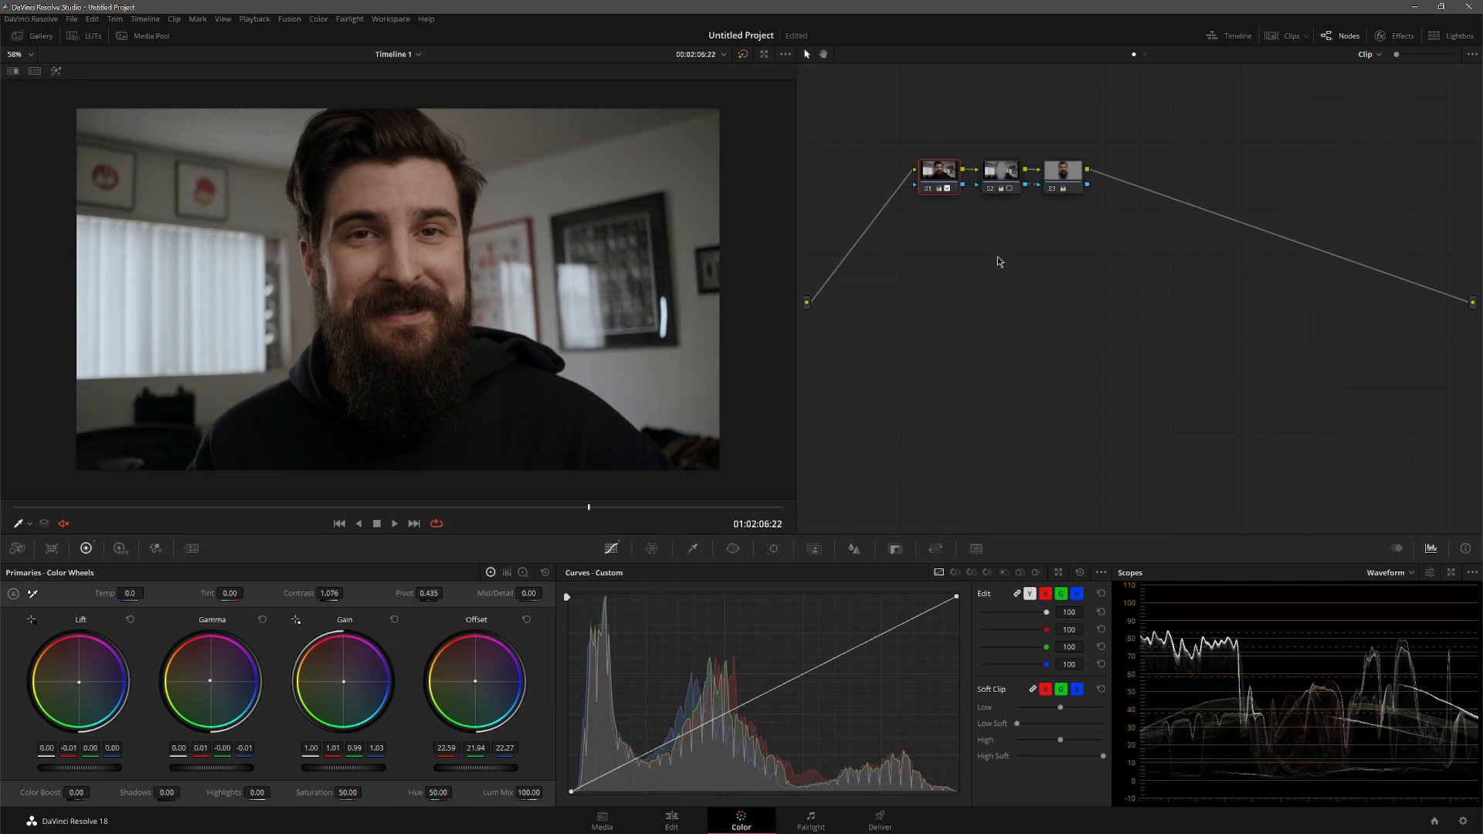
- Raise the first node's Offset to 26.24, 25.59, 25.92 and play the clip briefly to check it
left_click_drag(471, 769, 423, 752)
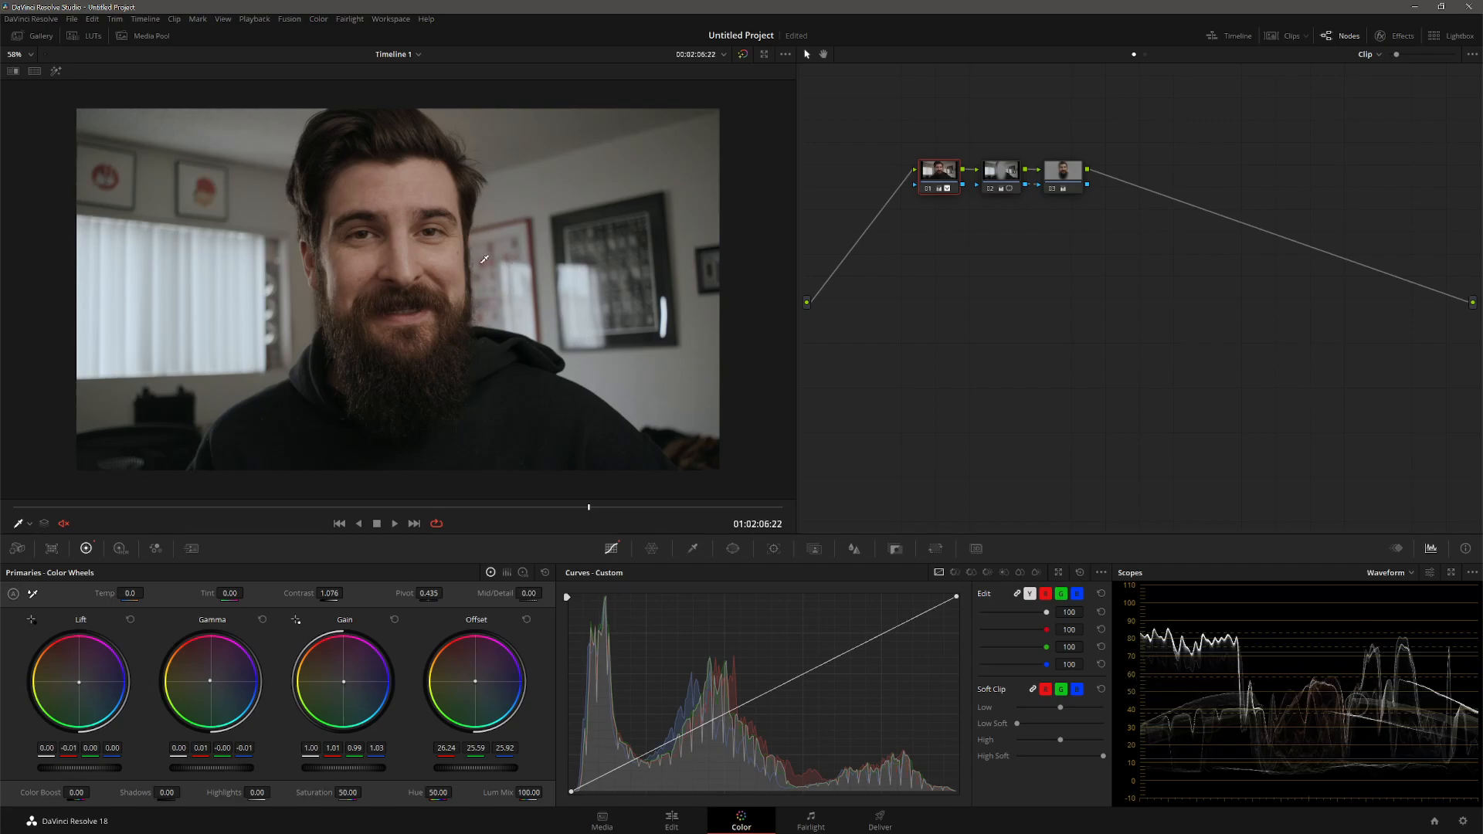
key("space")
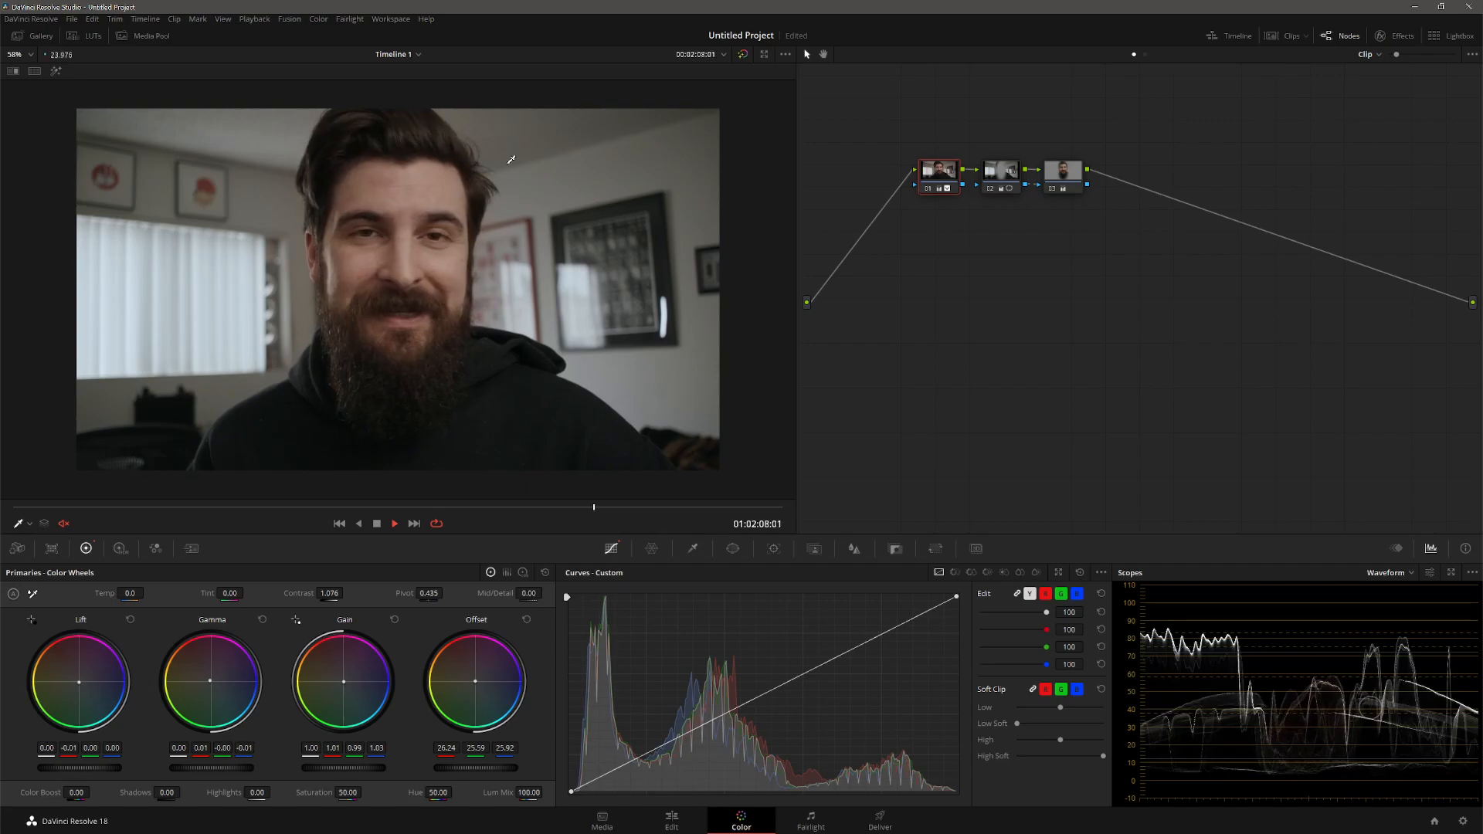
key("space")
- Add a serial node at the end of the chain and apply the 35MM FILM GRAIN 3 - STRONG gallery still to it
key("alt+s")
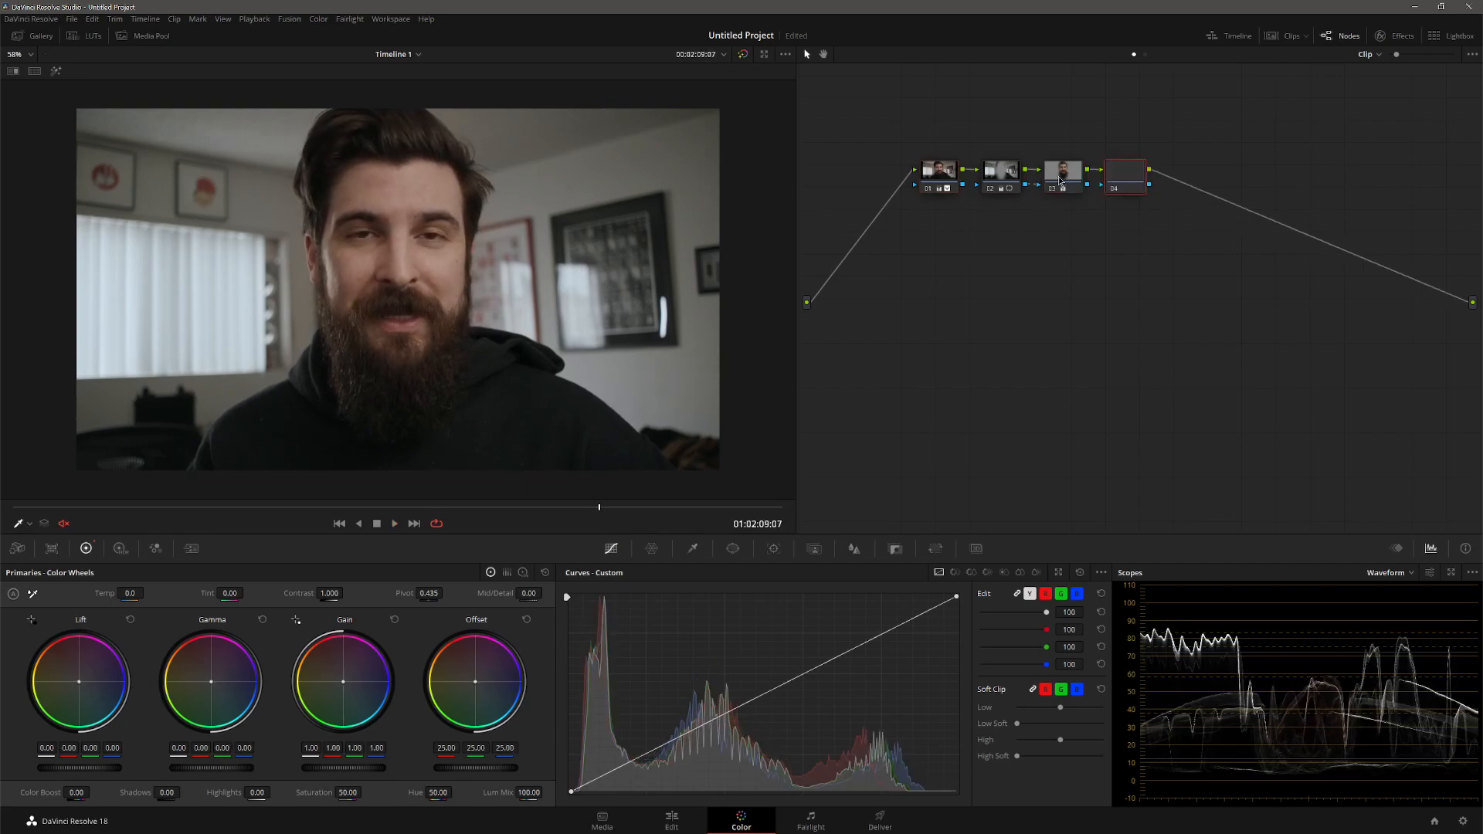
left_click(35, 35)
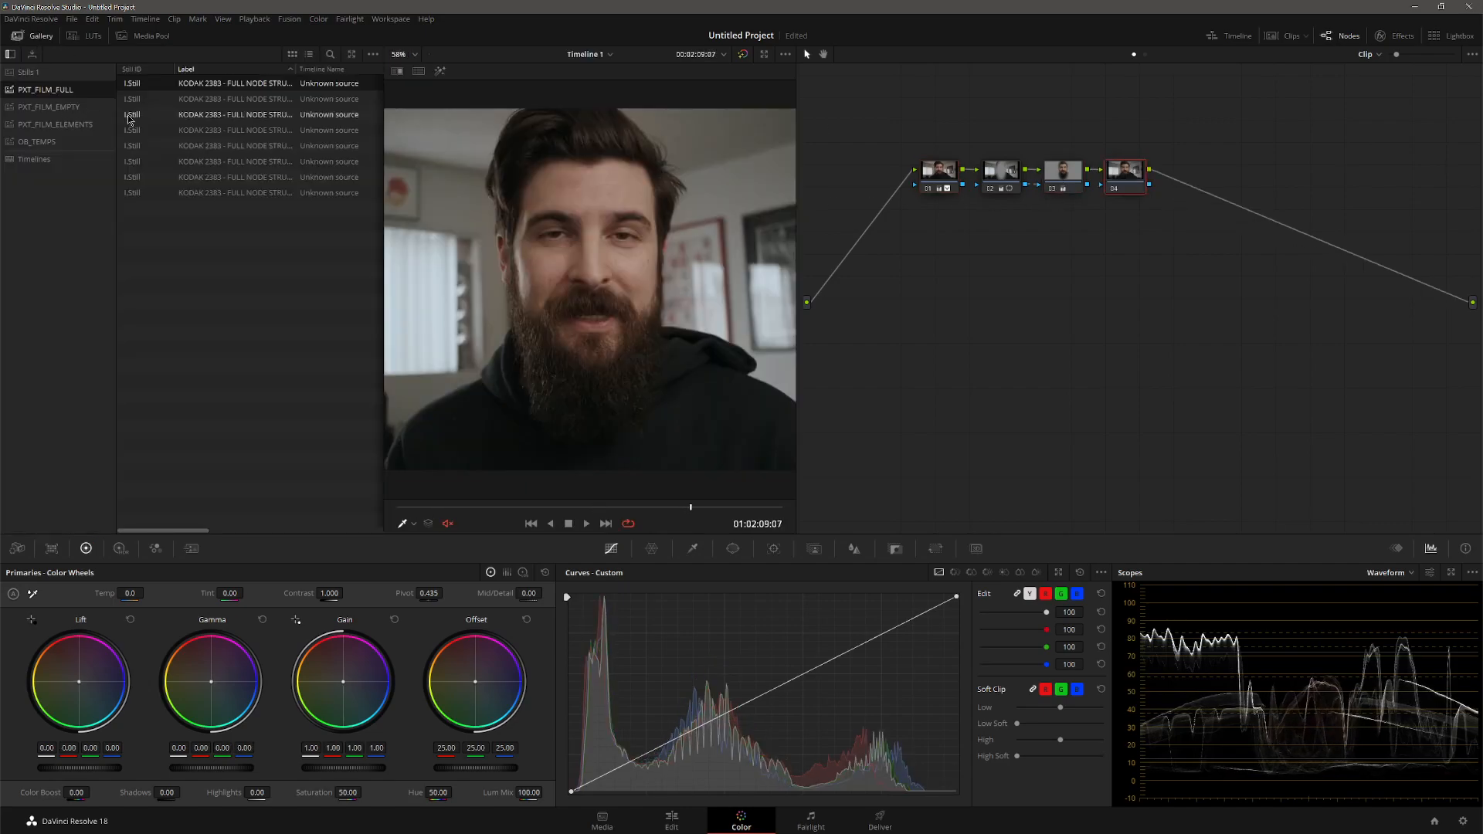
left_click(72, 126)
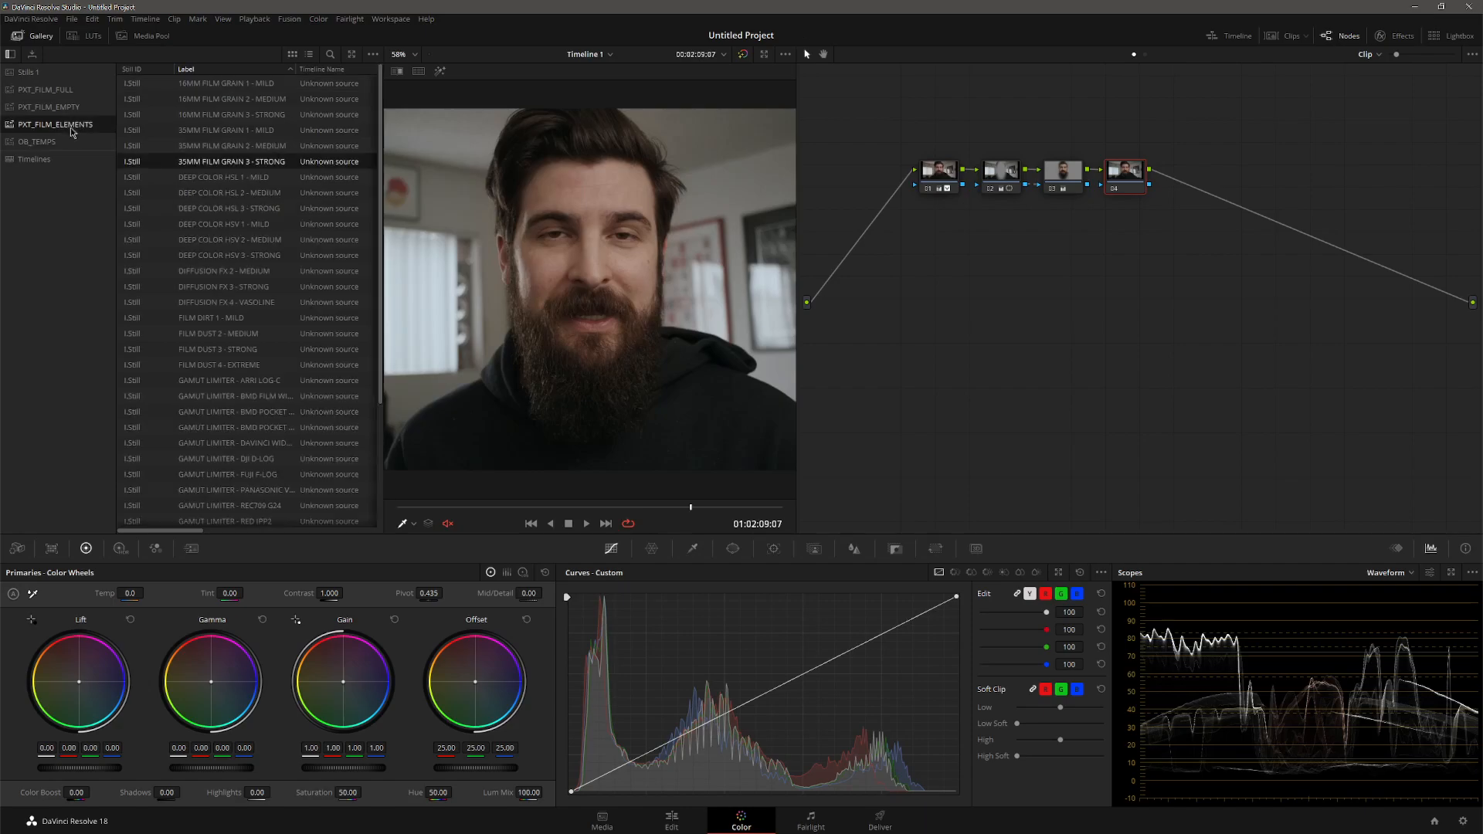
left_click_drag(250, 166, 1114, 176)
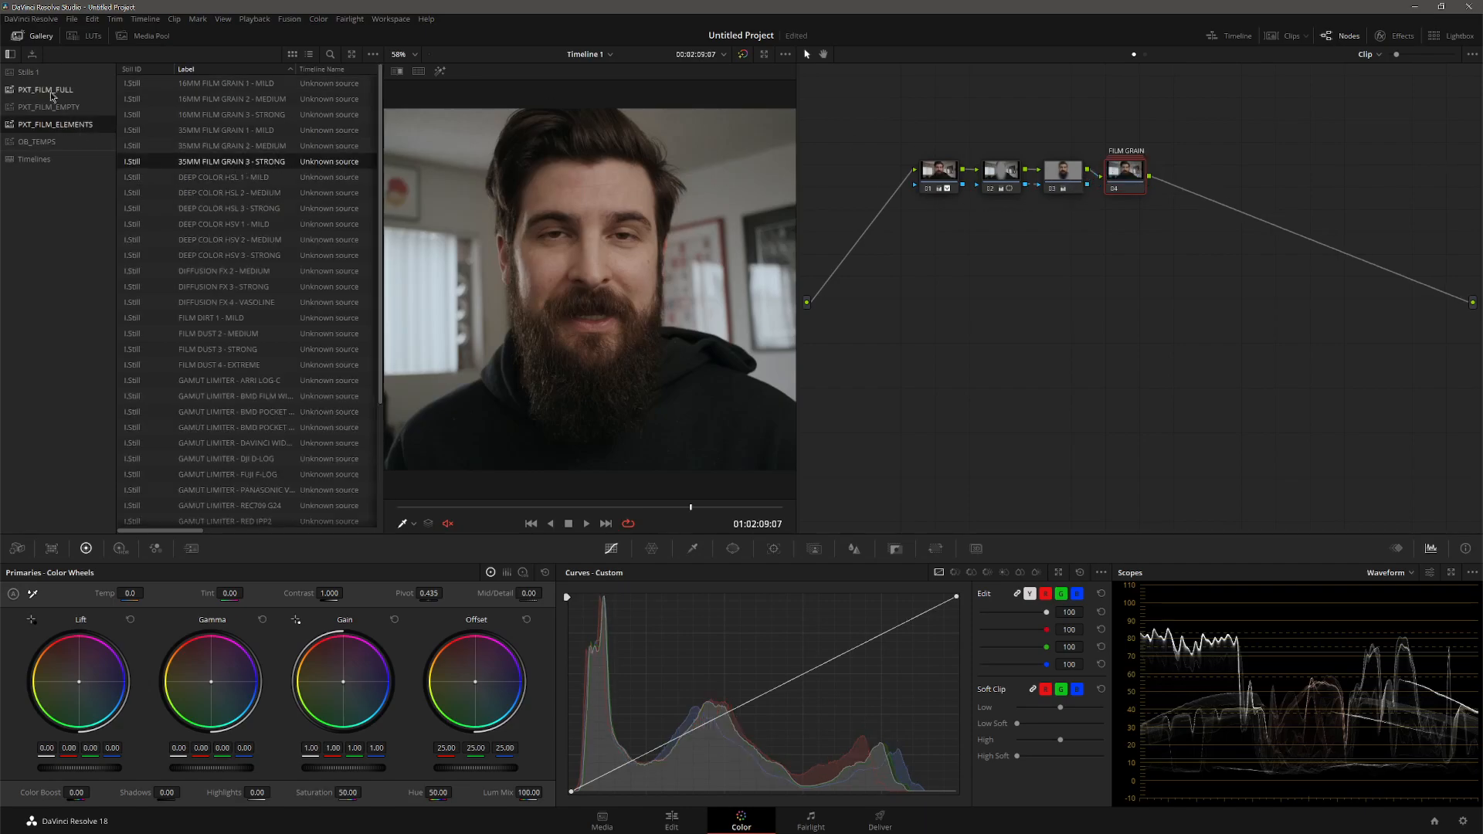
left_click(17, 36)
- Play the clip with the film grain applied and compare the finished grade with the bypassed image
key("space")
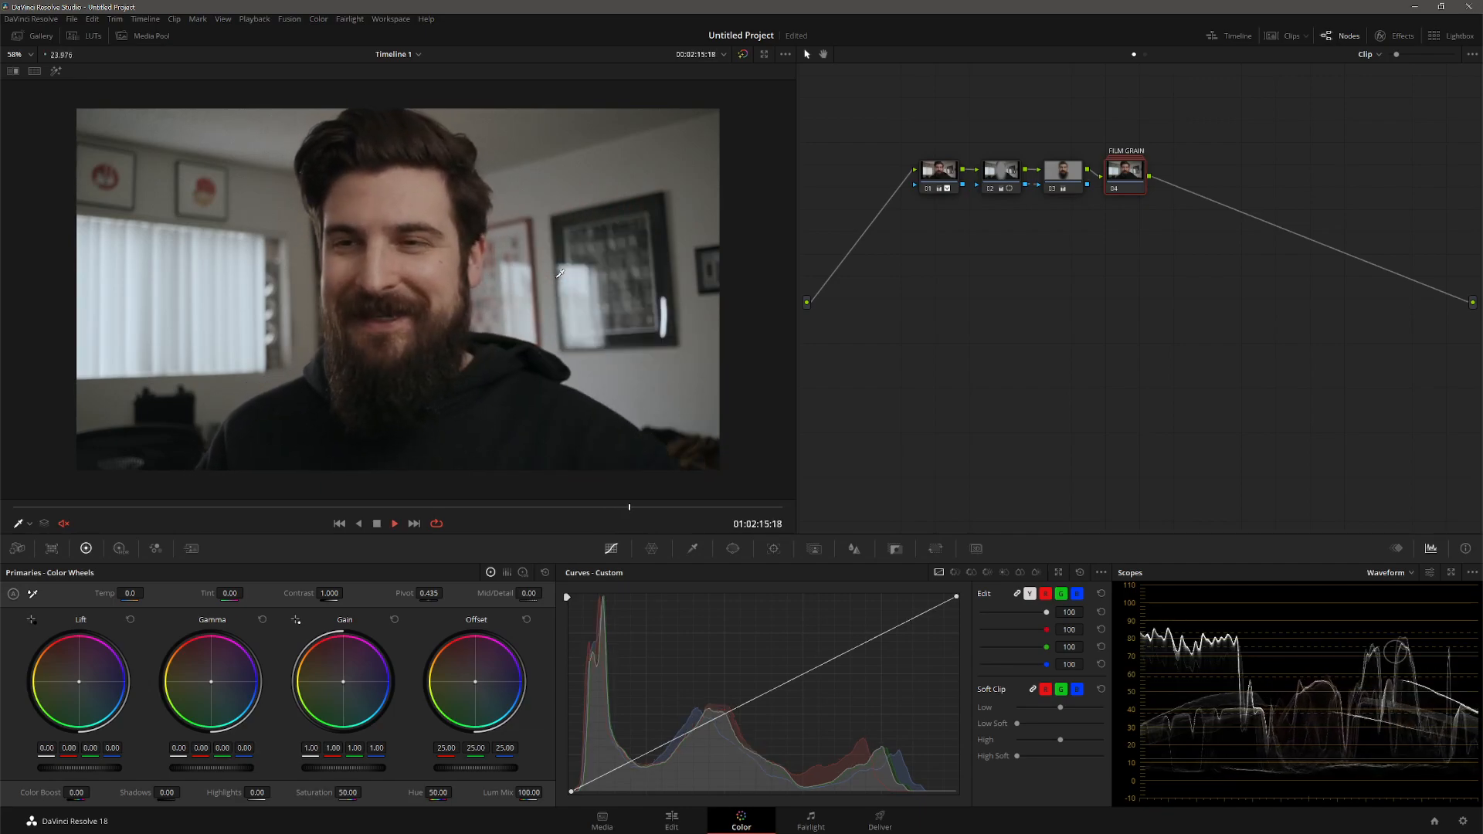
key("space")
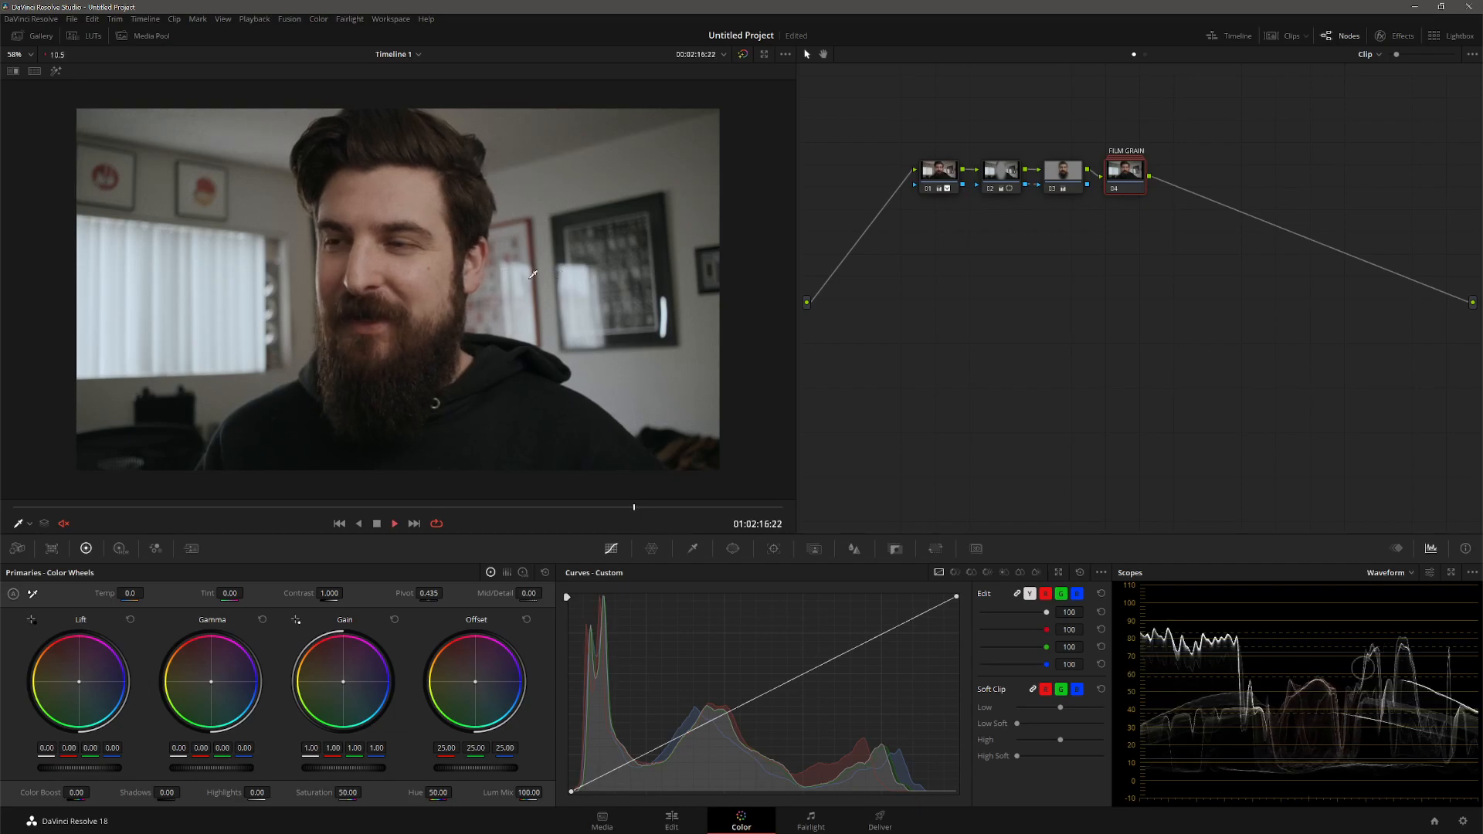
left_click(743, 54)
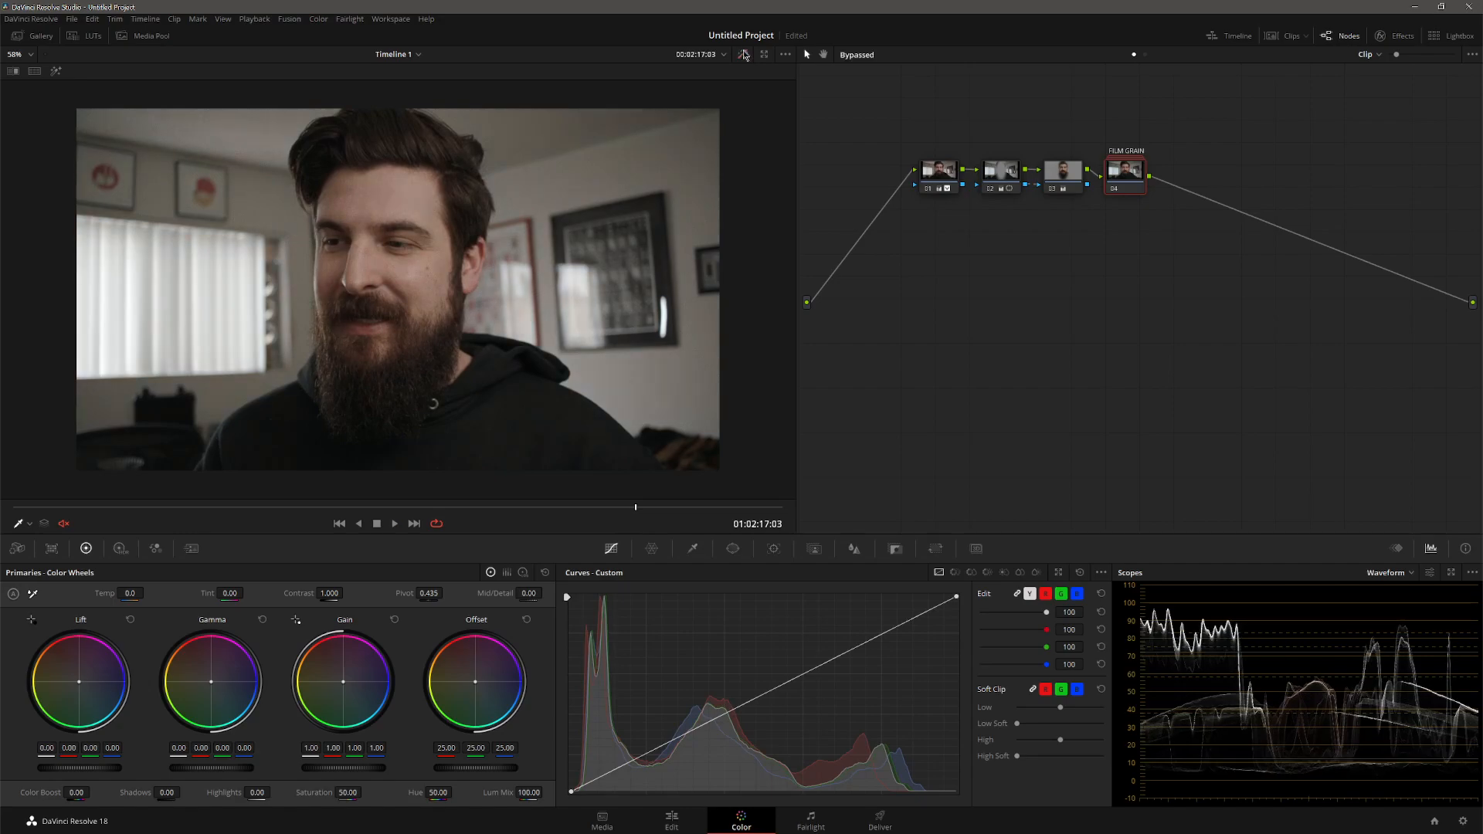
left_click(743, 54)
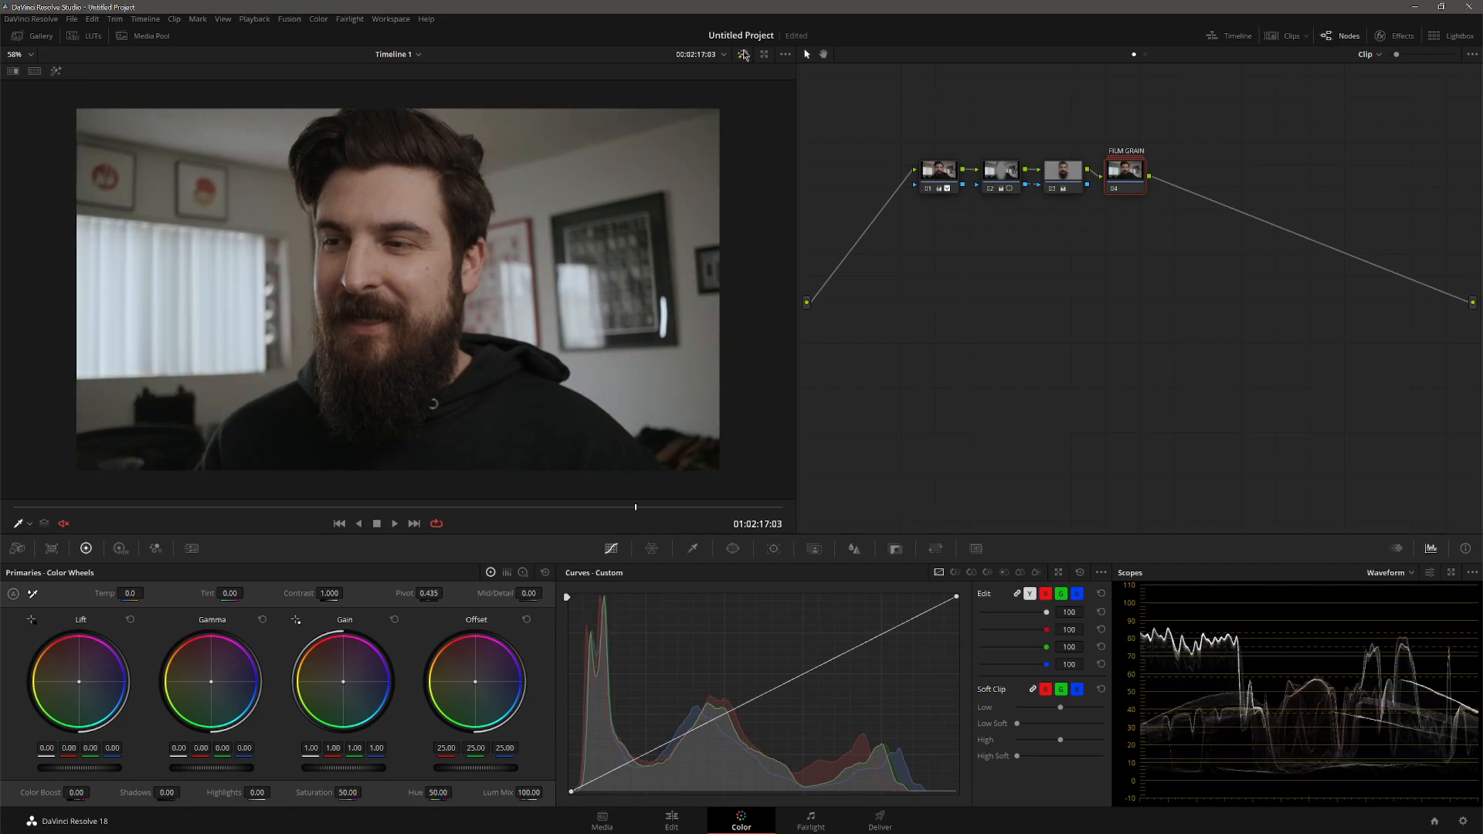
- Reset all grades and nodes again and apply the Dehancer Pro effect to the clip's blank node
right_click(1004, 258)
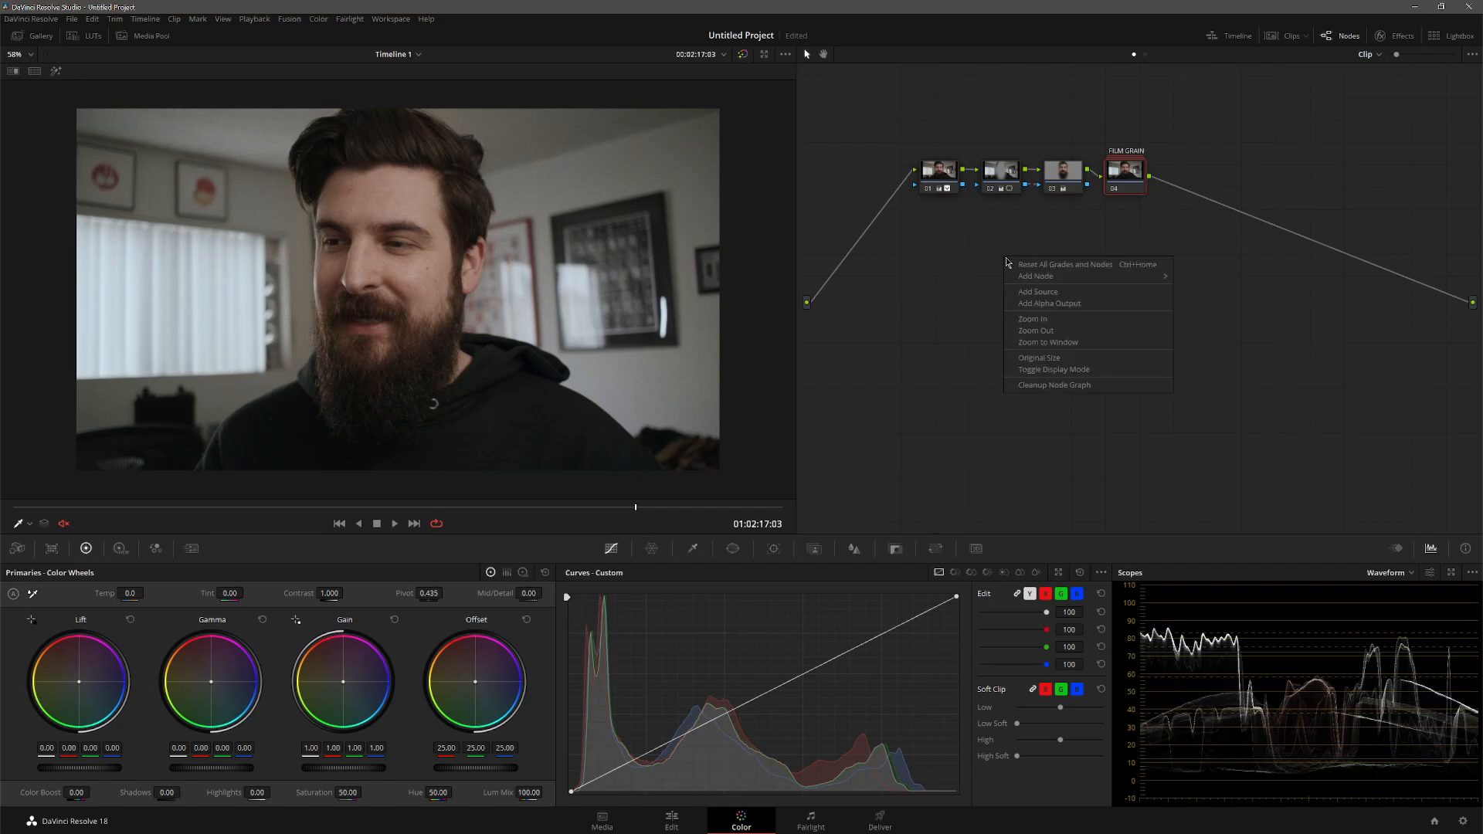
left_click(1050, 271)
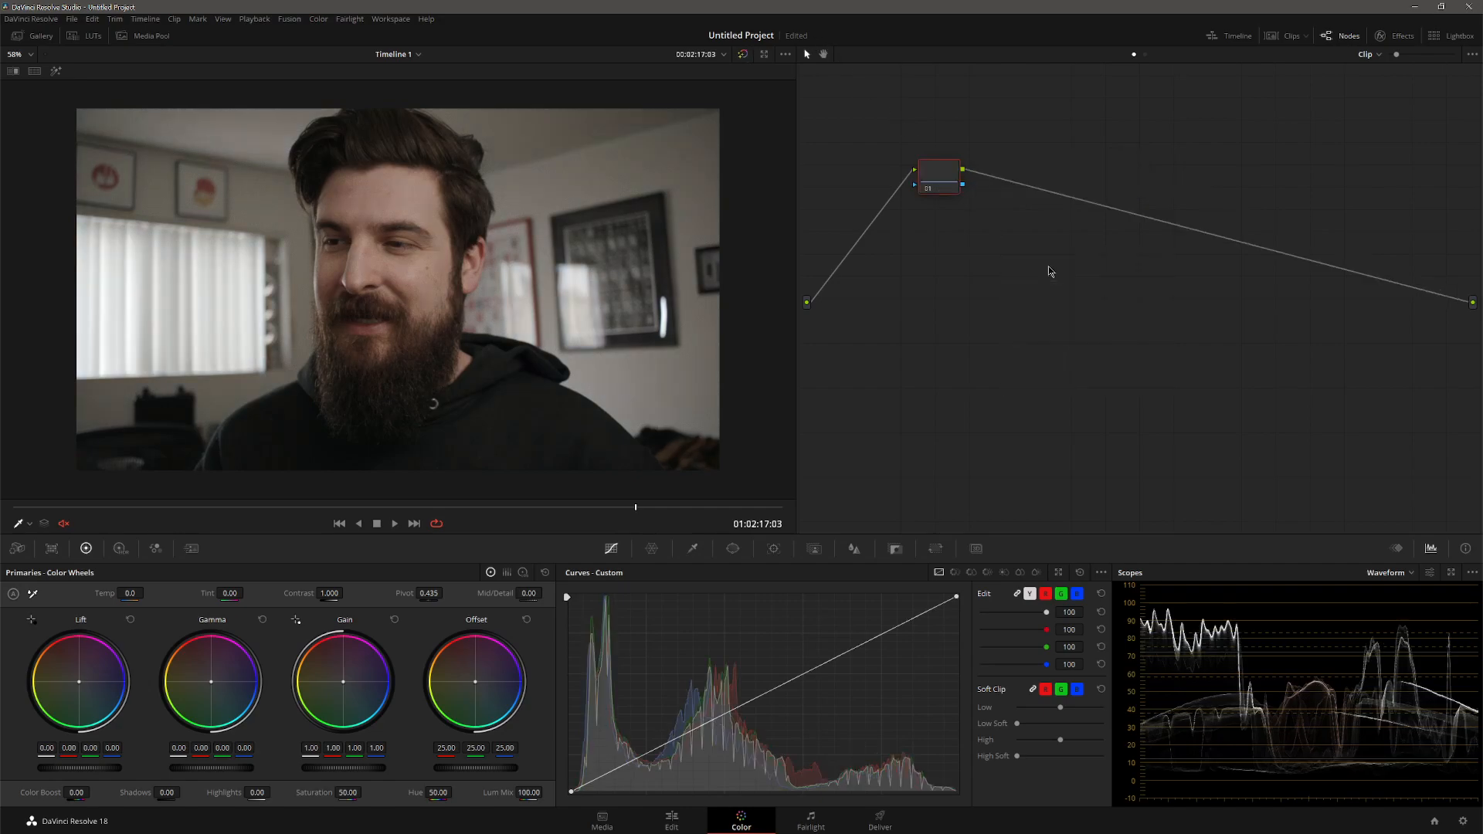
left_click(1393, 36)
scroll(1375, 345, "down", 1)
left_click_drag(1348, 458, 1046, 259)
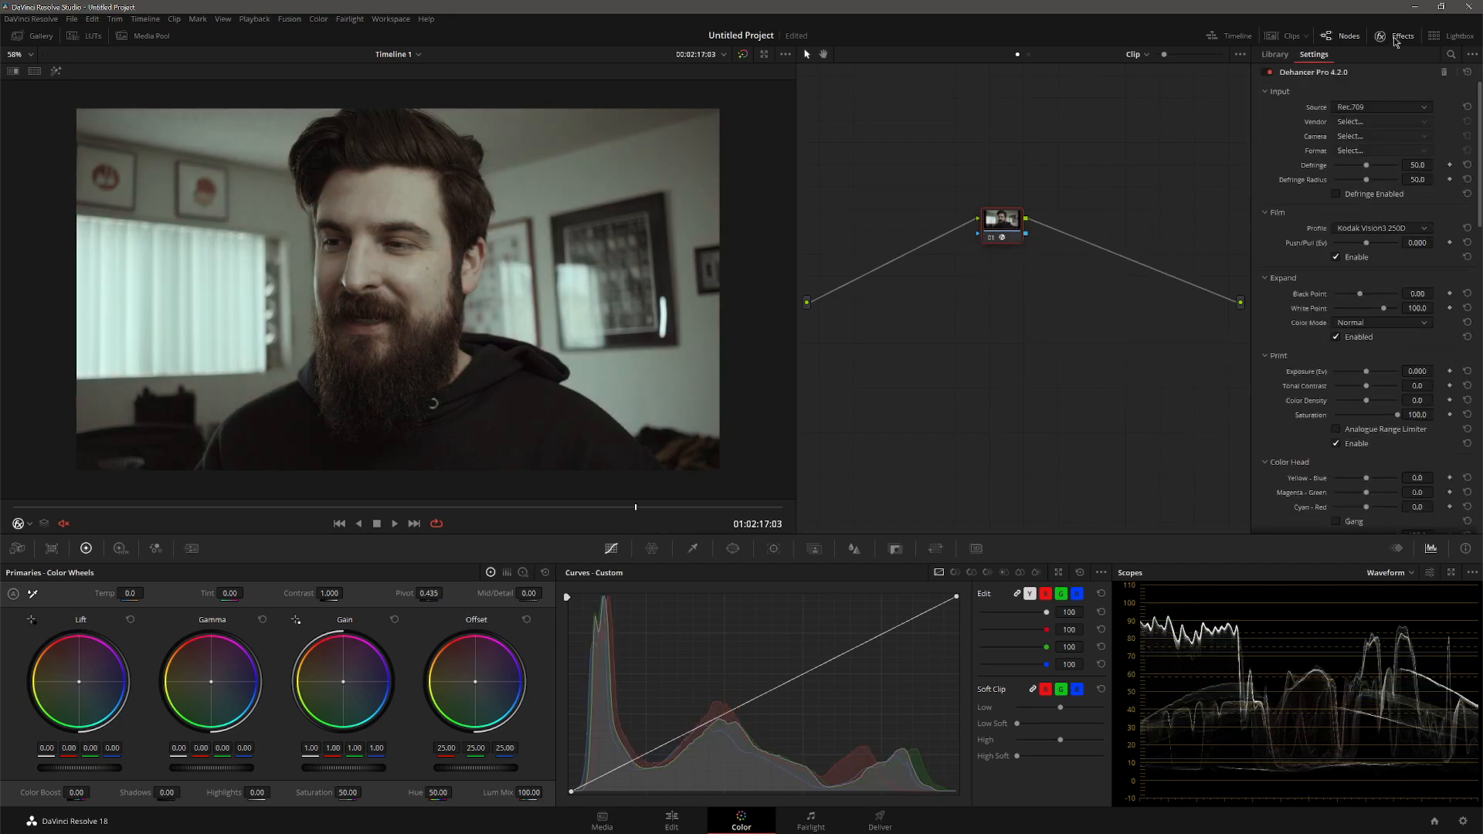
- Try a camera-specific input source in Dehancer Pro with Canon as the vendor, and return the source to Rec.709
left_click(1396, 107)
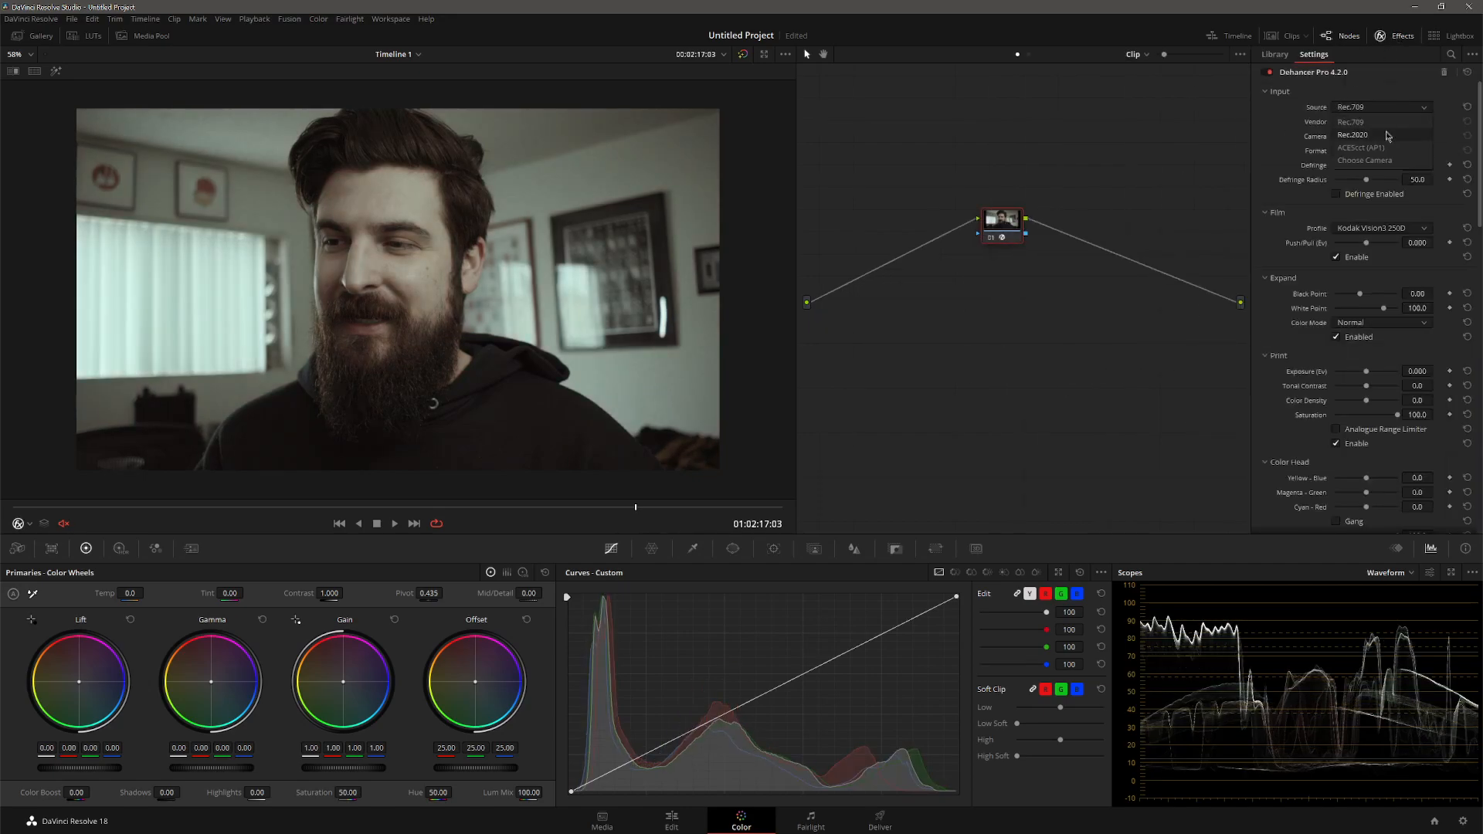
left_click(1367, 135)
left_click(1382, 121)
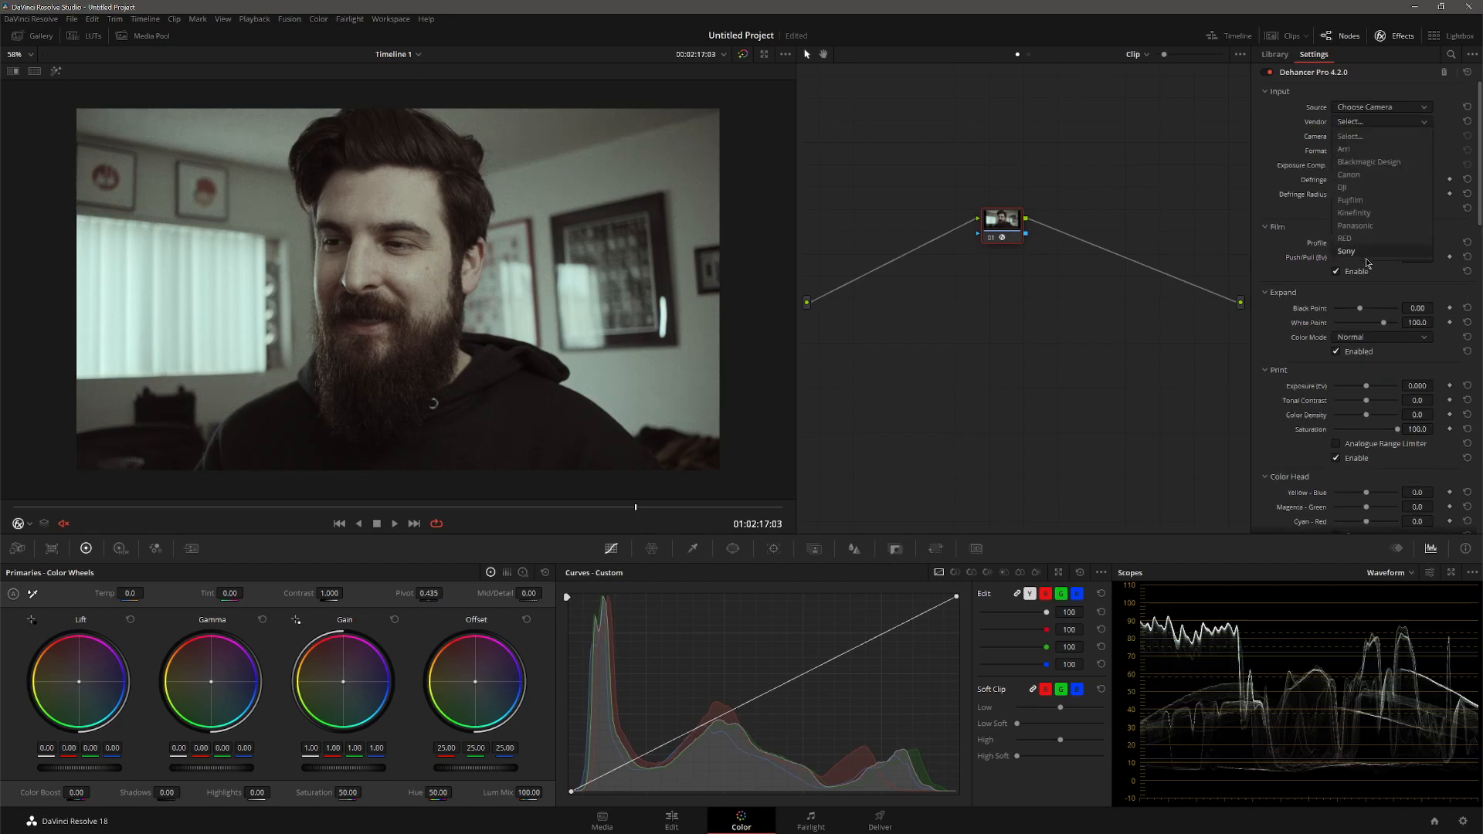
left_click(1371, 175)
left_click(1365, 137)
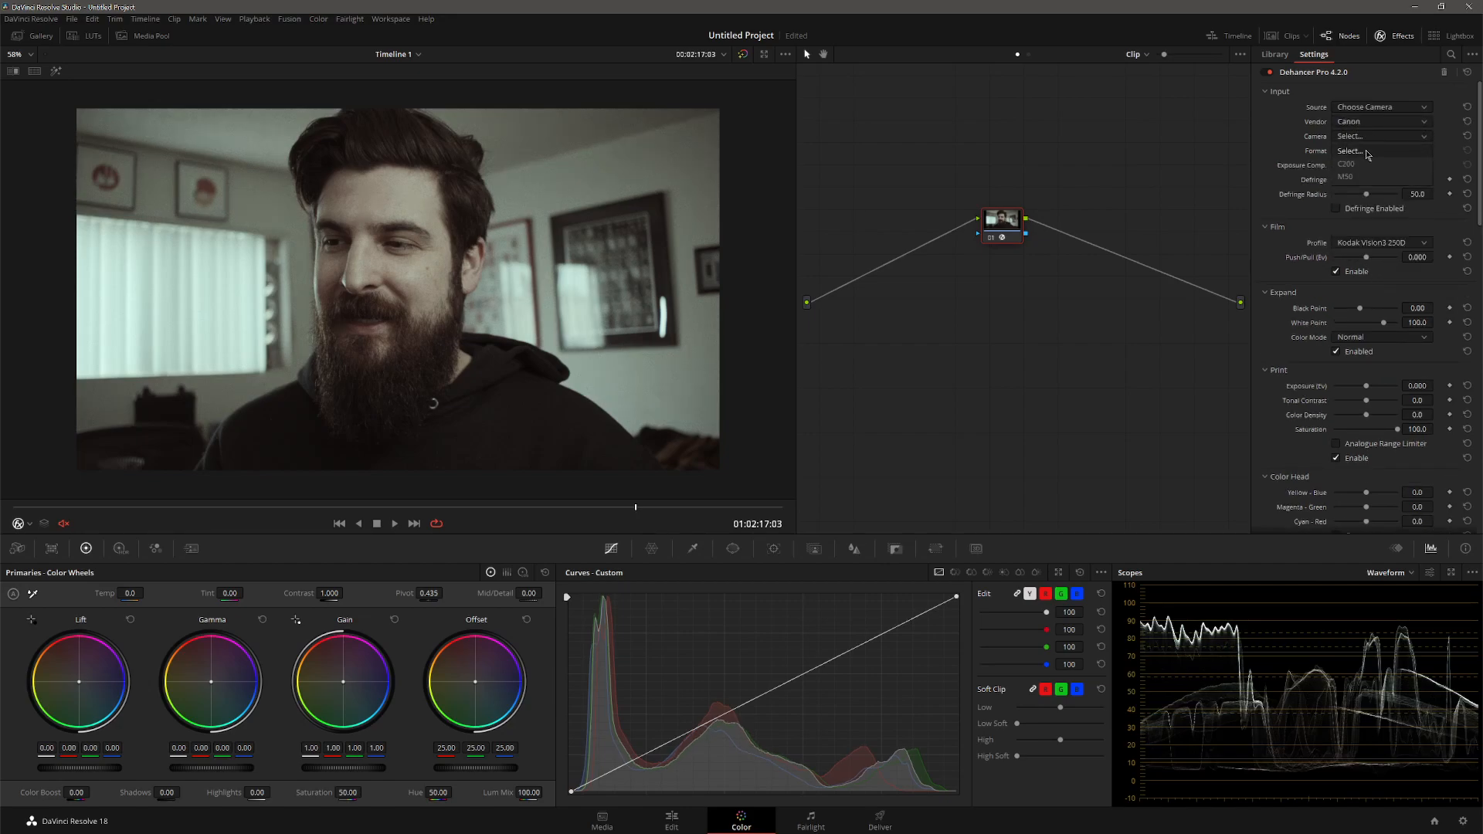
left_click(1373, 164)
left_click(1369, 108)
left_click(1372, 121)
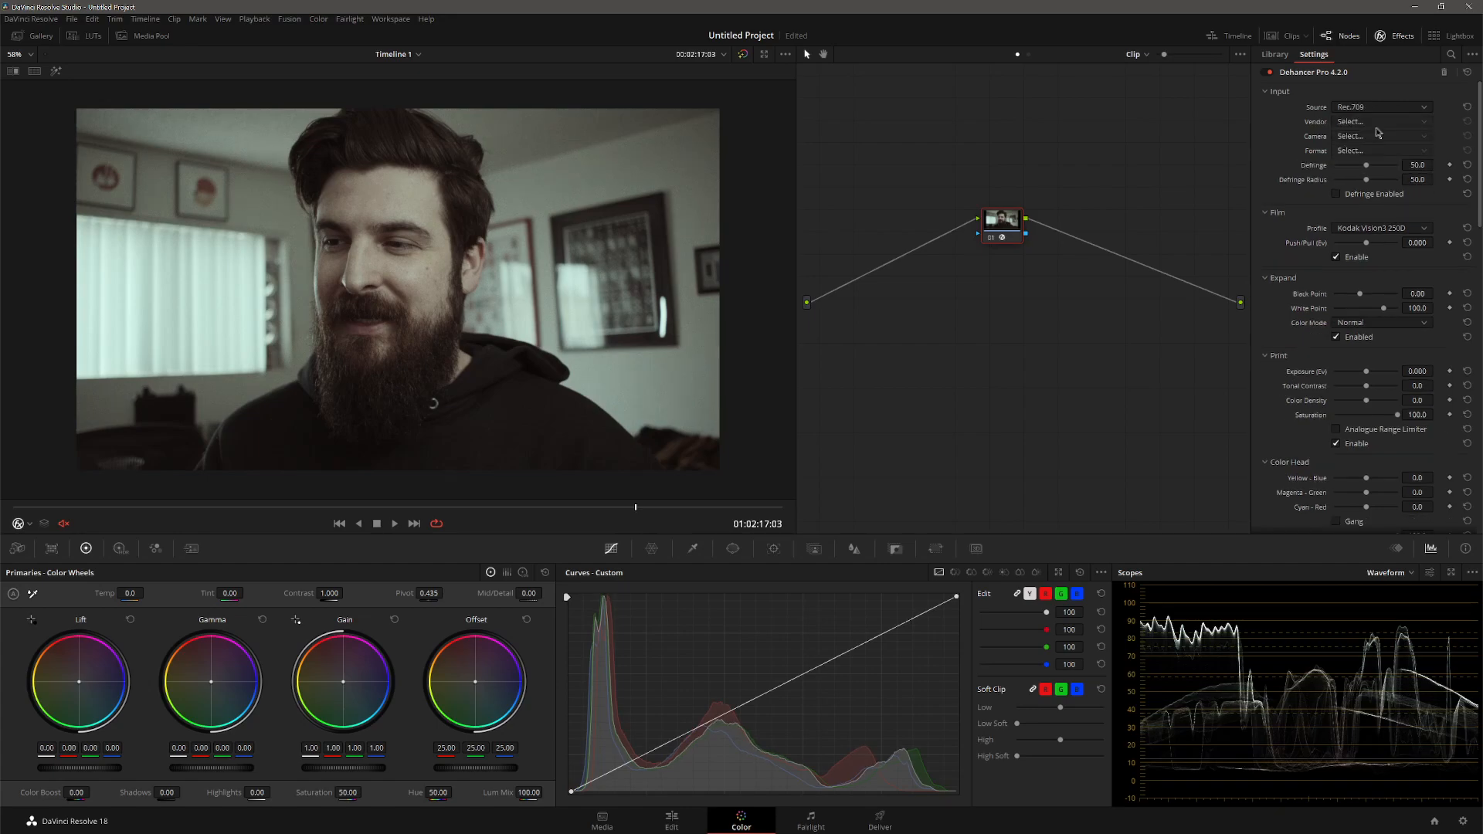
- Set the Dehancer film profile to Kodak Vision3 500T and enable the Print section's Analogue Range Limiter
left_click(1387, 229)
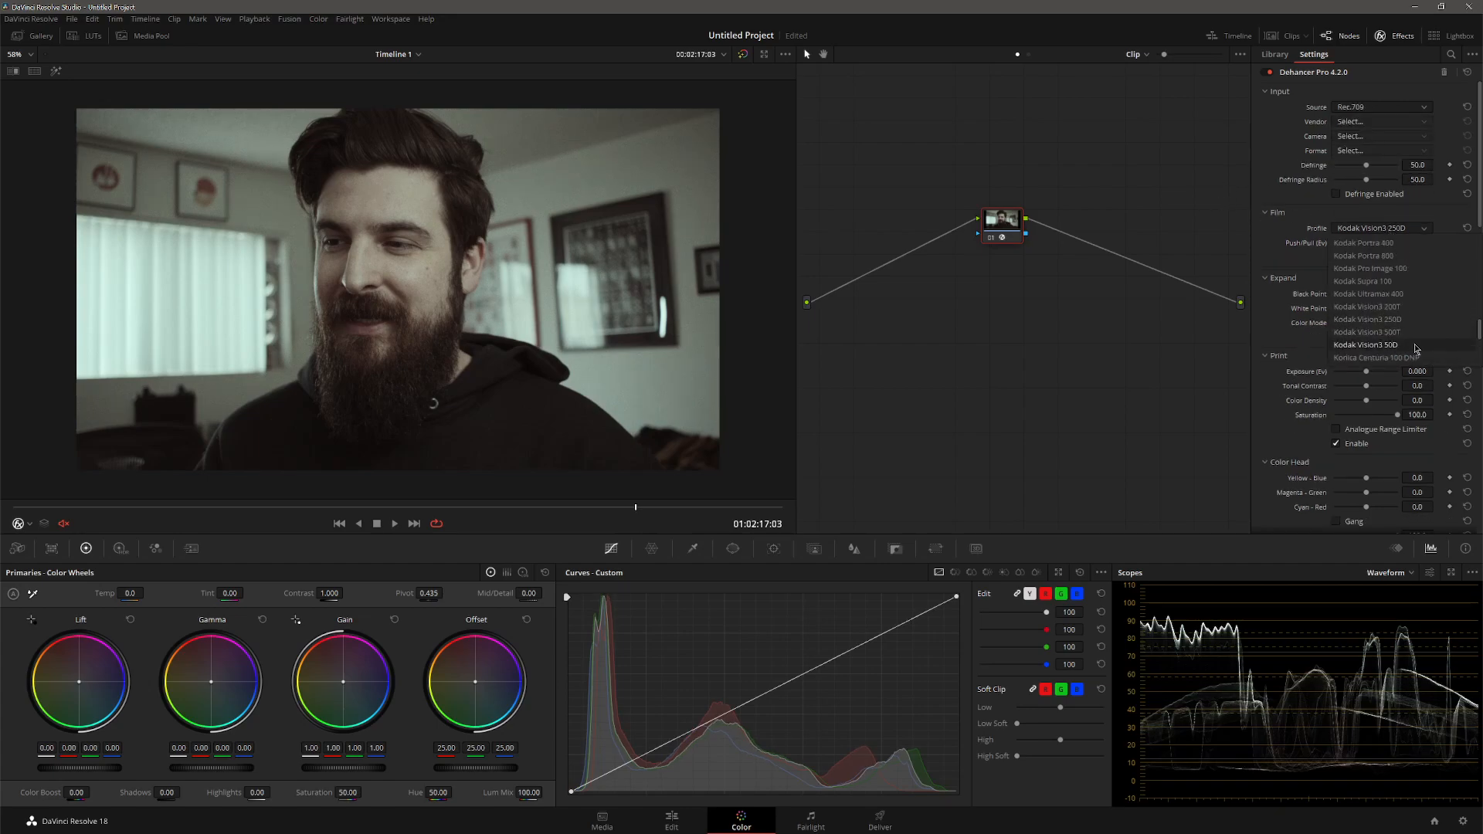
left_click(1414, 334)
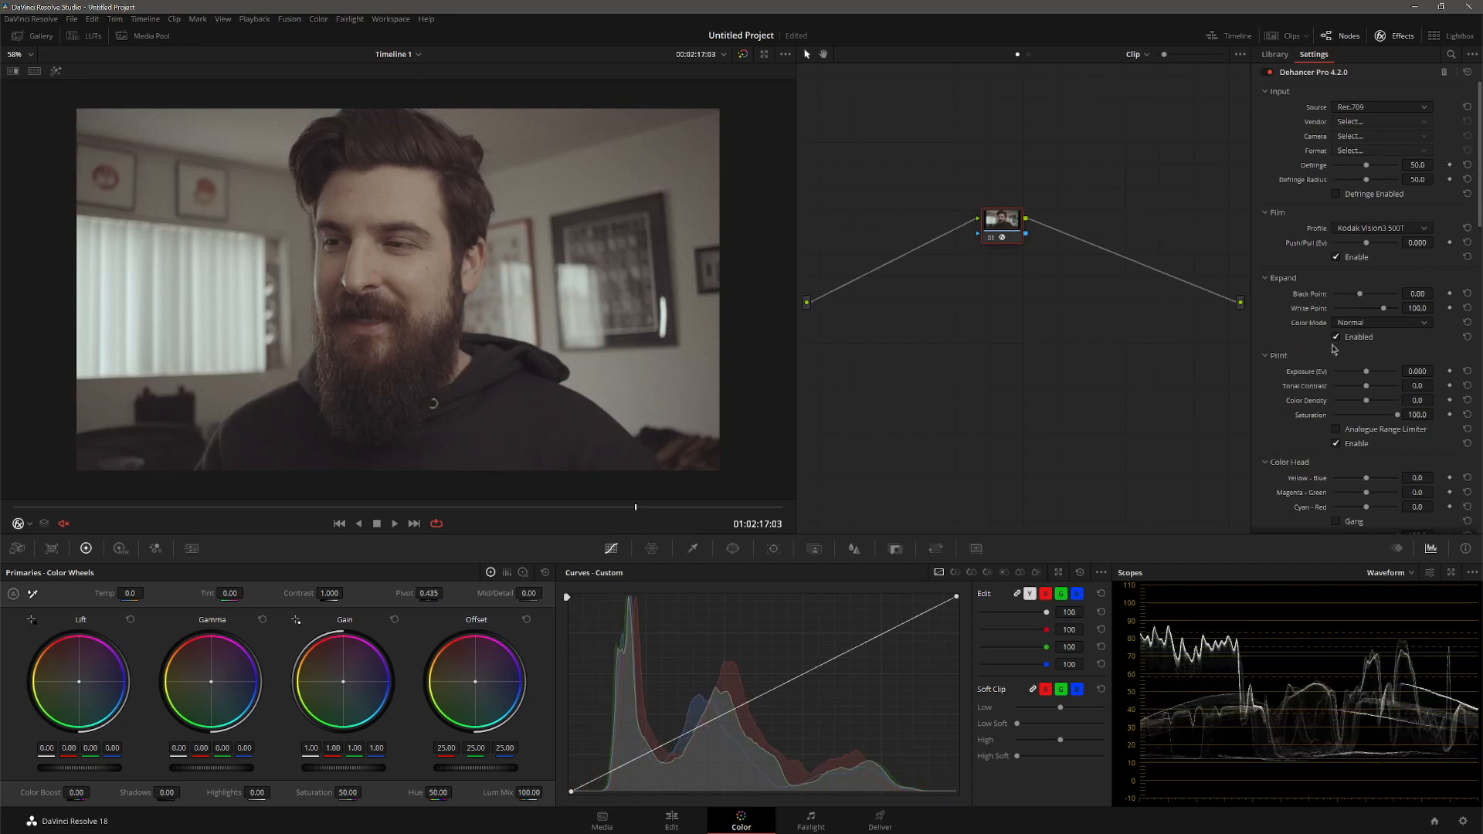
scroll(1320, 359, "down", 3)
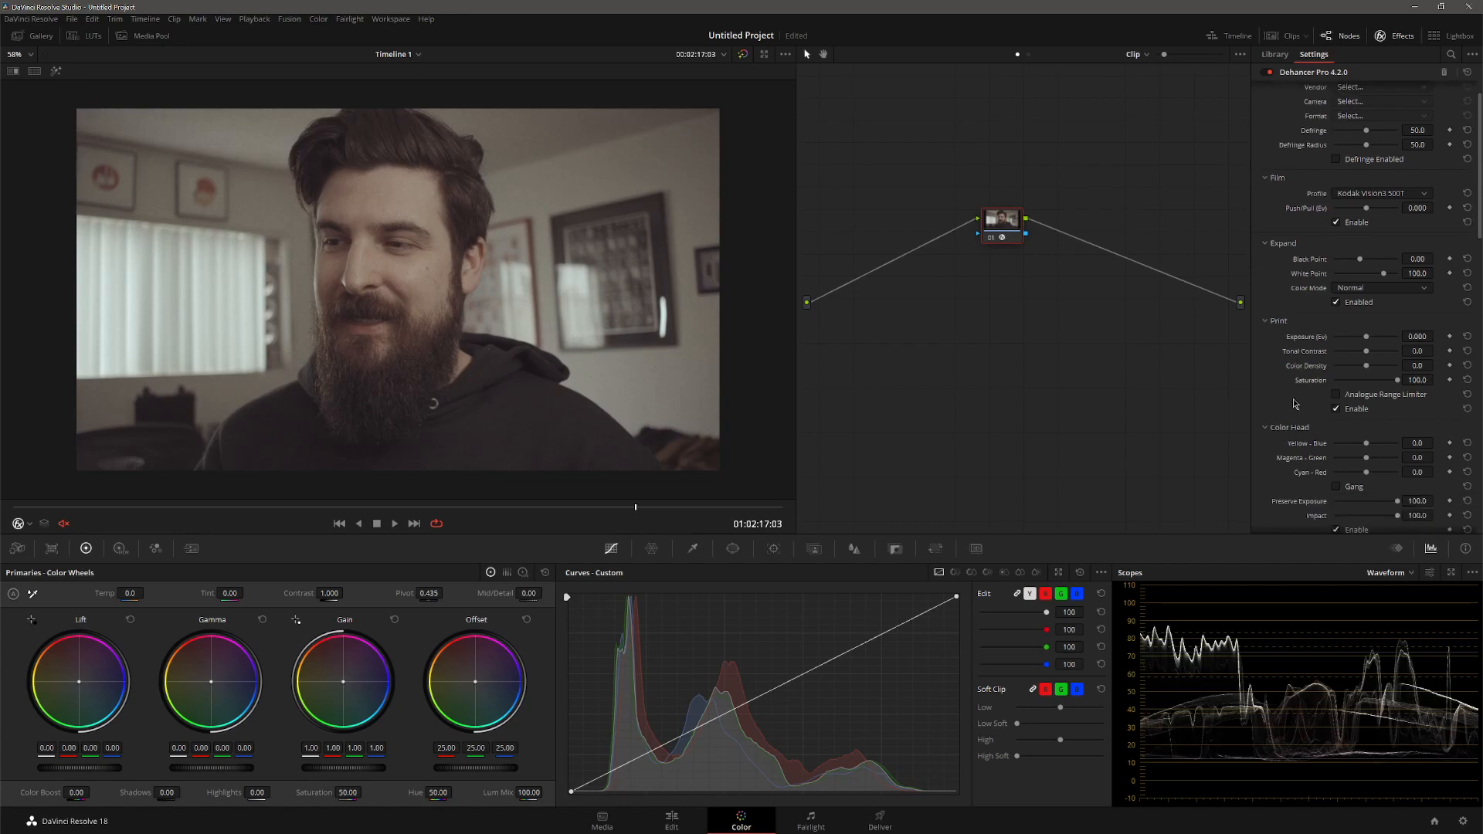
scroll(1310, 393, "down", 1)
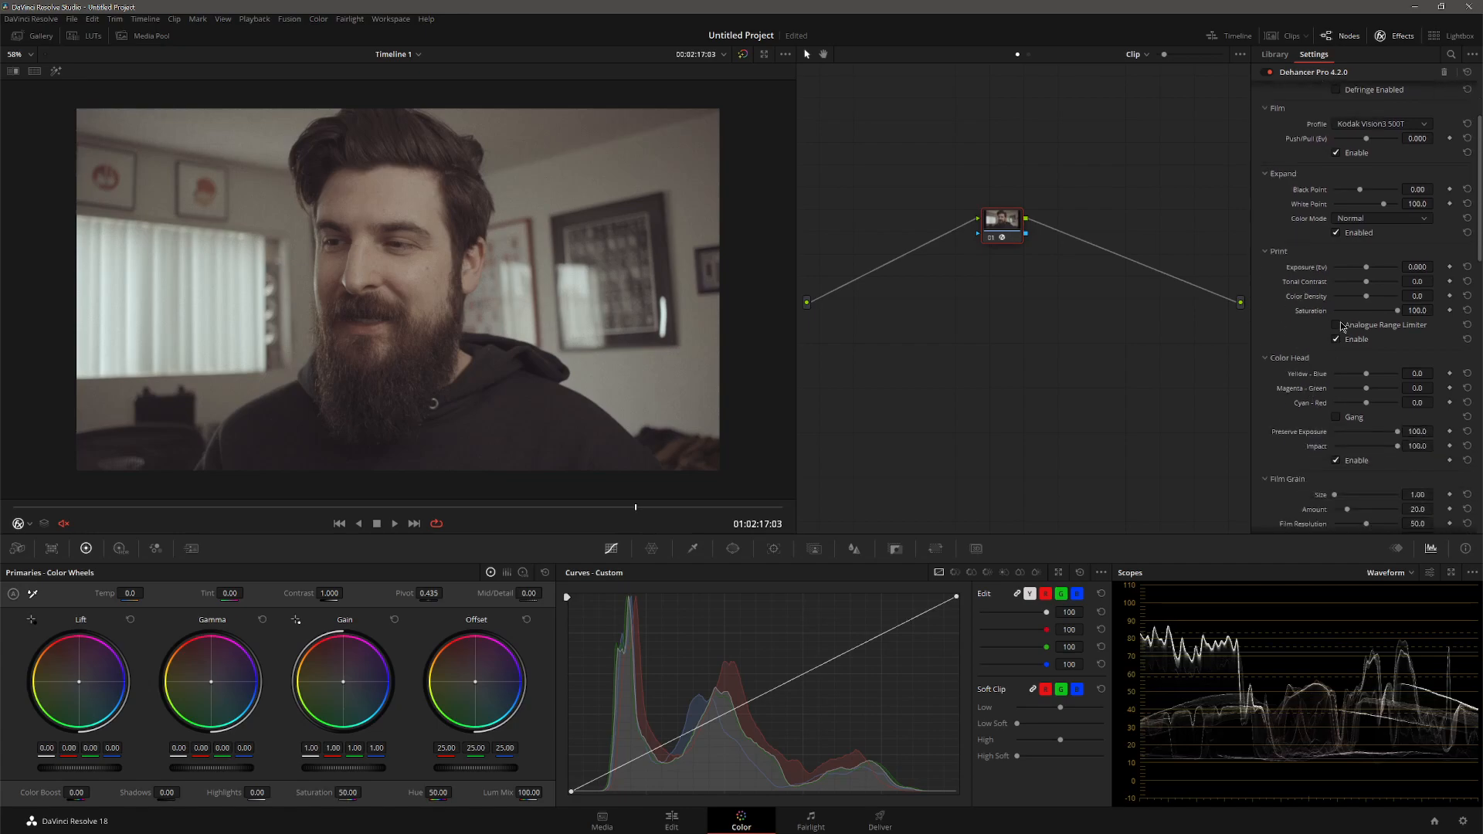
scroll(1313, 360, "down", 5)
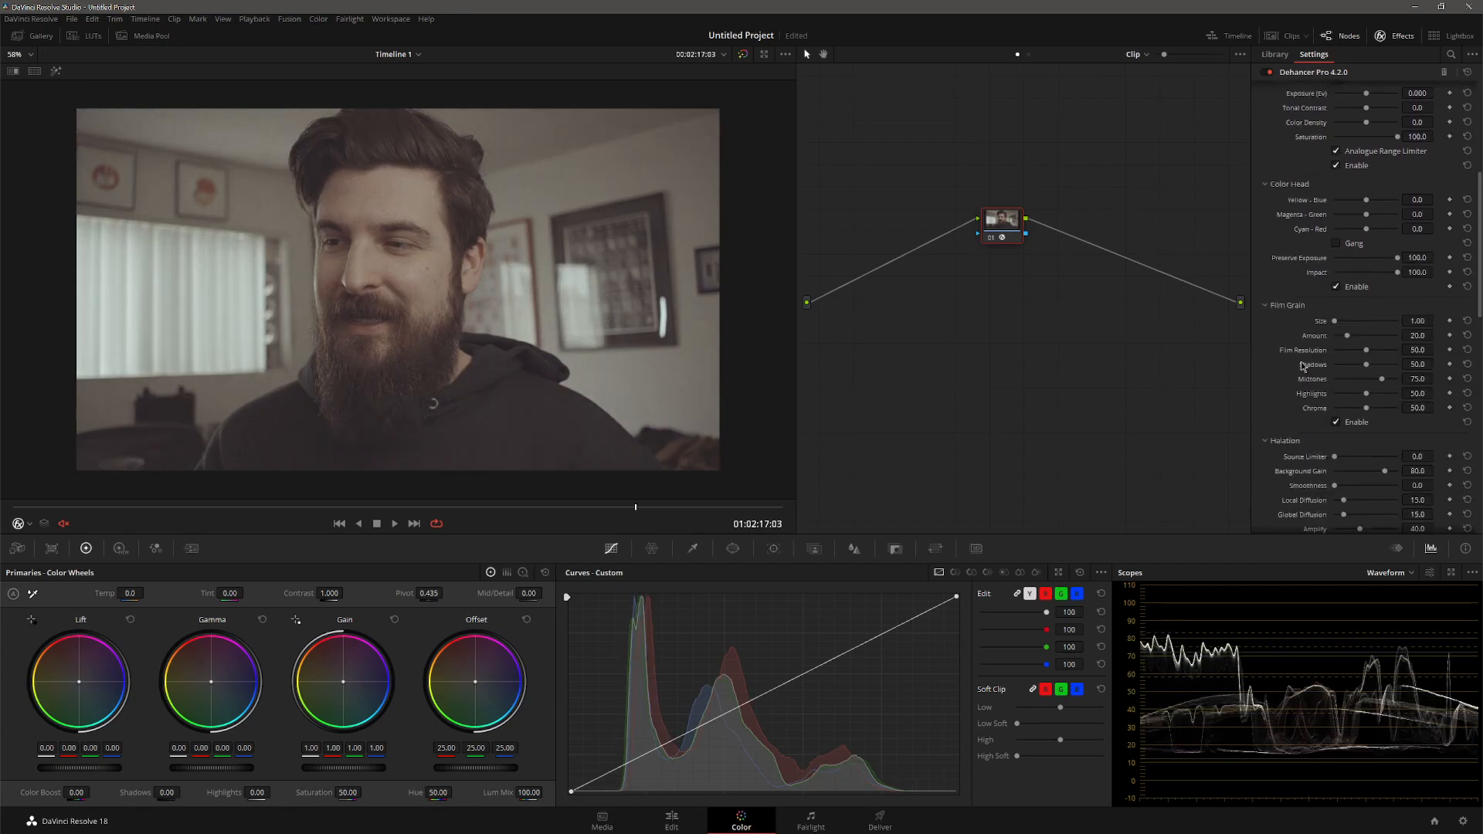
- Disable Dehancer's Film Grain and collapse the Film Grain, Halation, Bloom, Vignette, Film Breath and Gate Weave sections
left_click(1336, 422)
left_click(1265, 305)
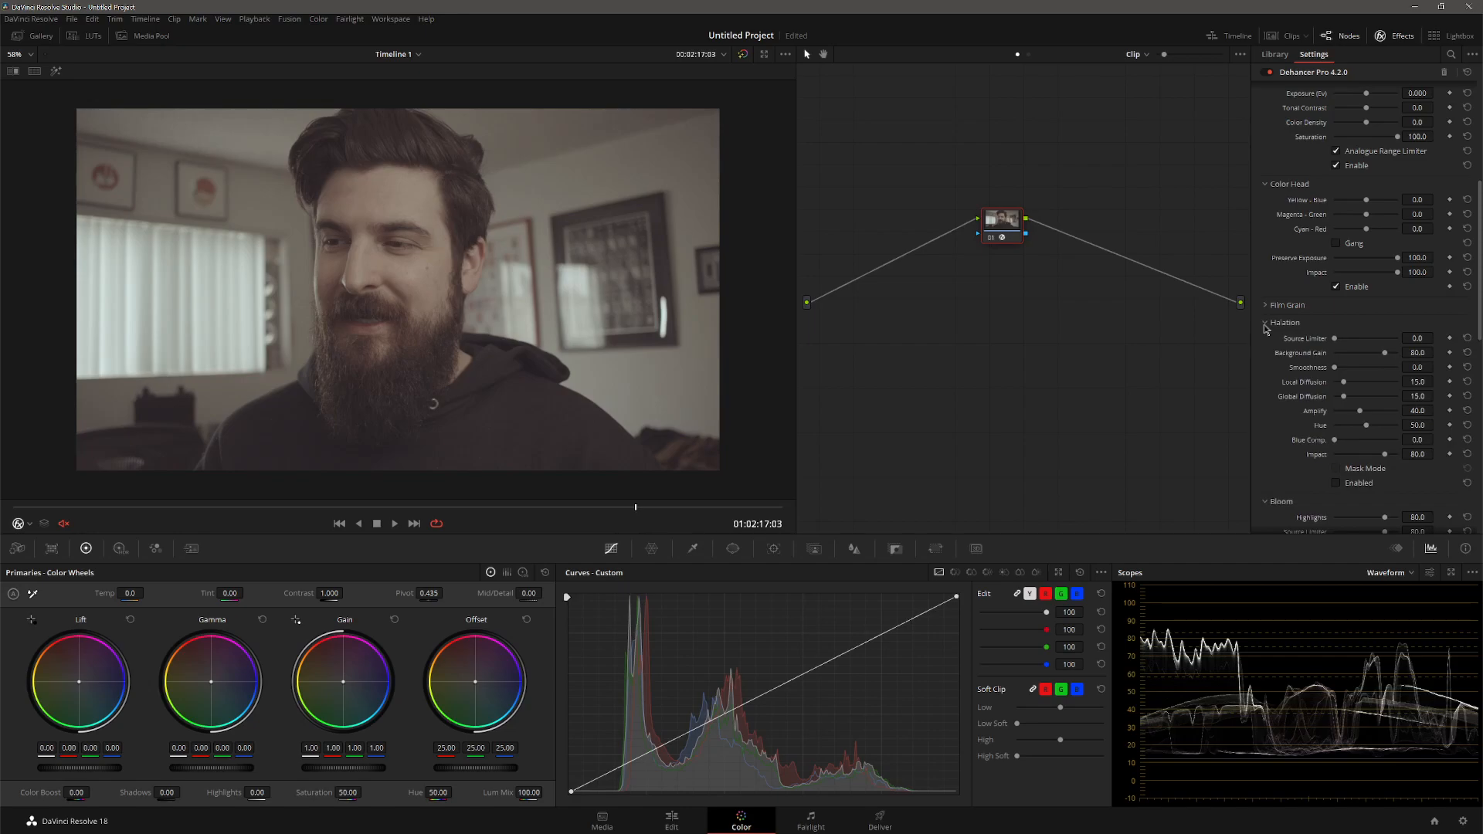
left_click(1265, 324)
left_click(1266, 340)
left_click(1266, 357)
left_click(1268, 375)
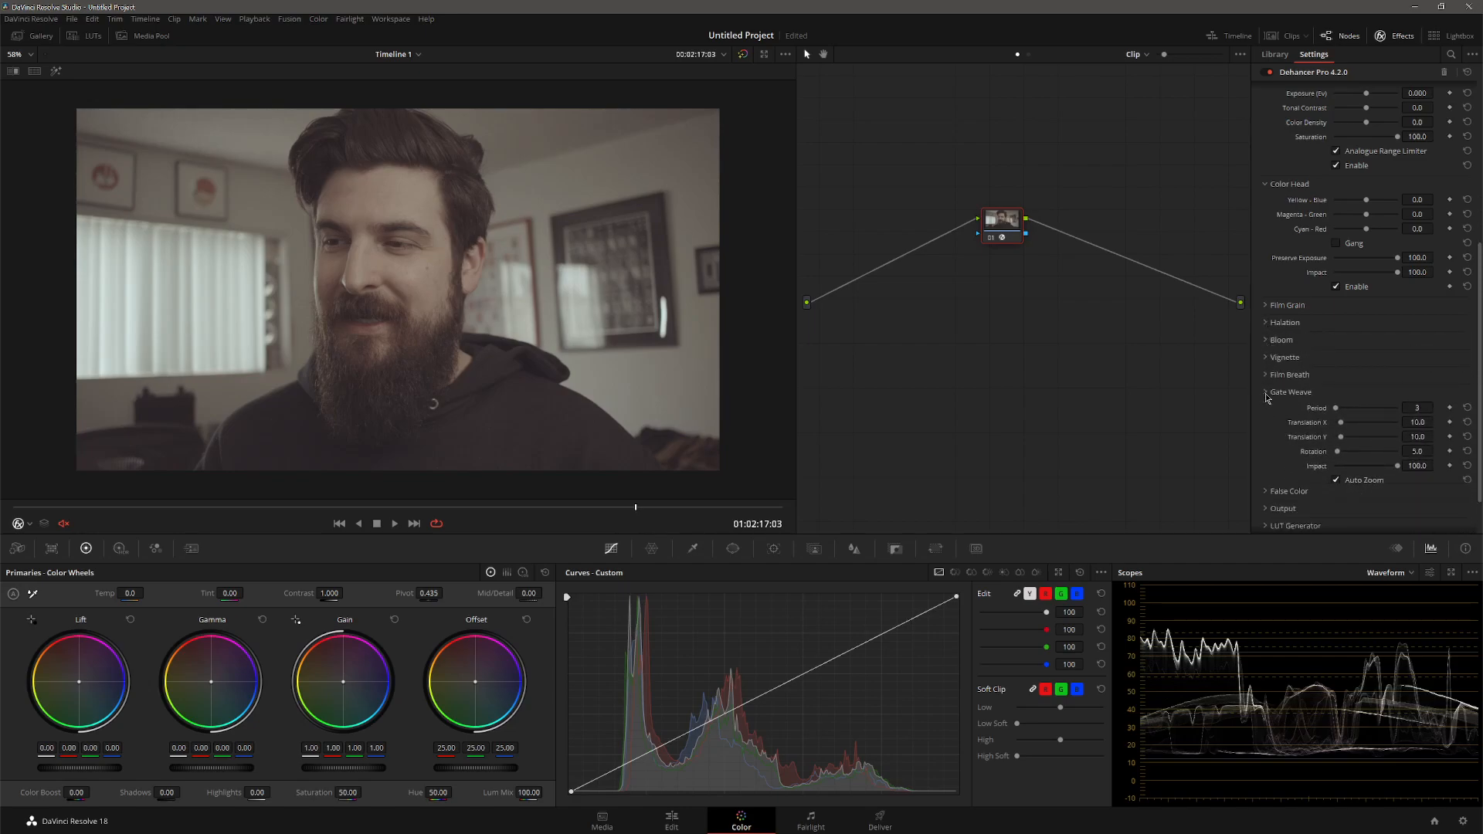
left_click(1264, 393)
scroll(1388, 257, "up", 4)
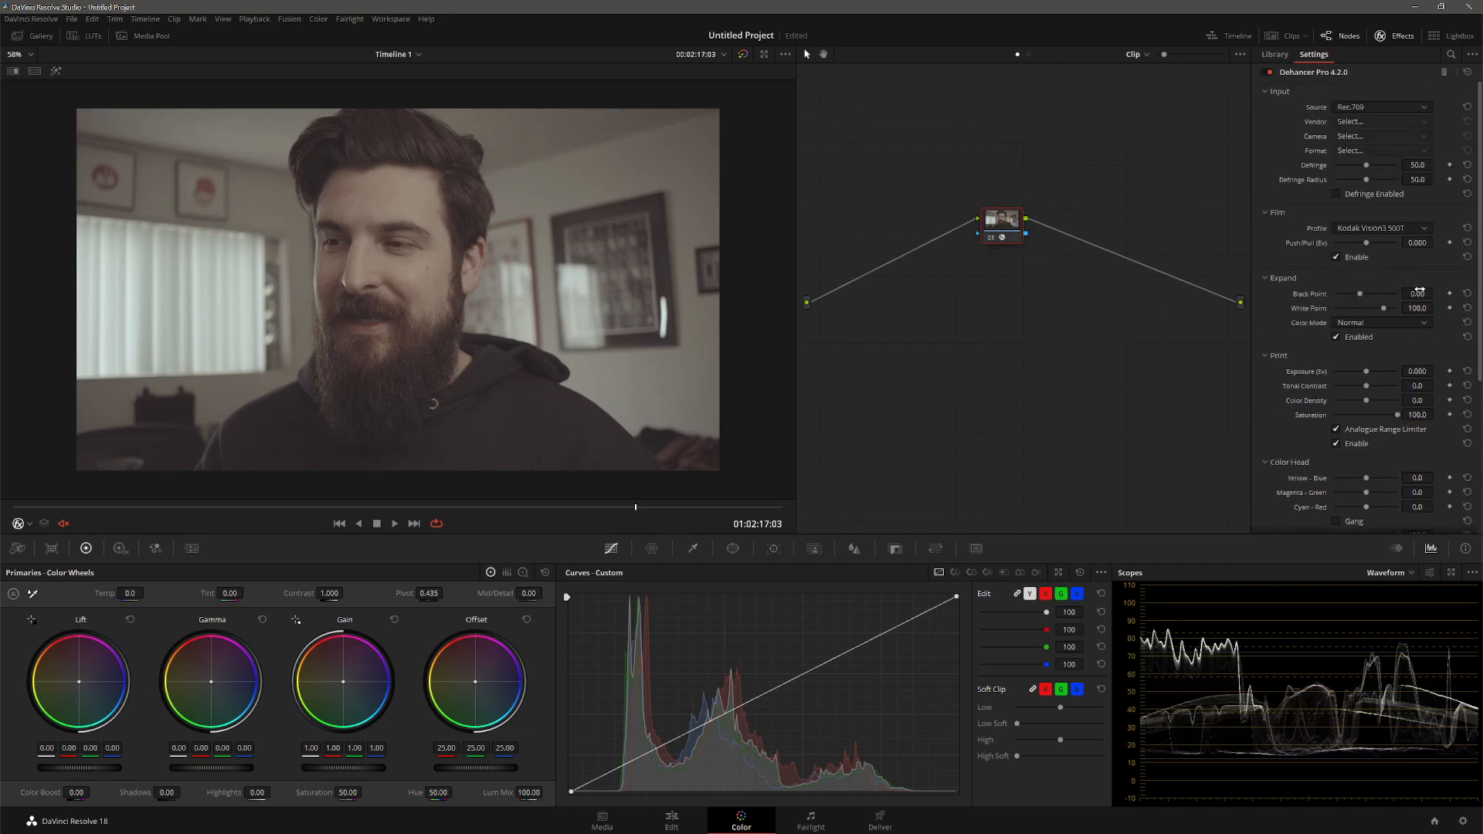
- Turn off the Analogue Range Limiter, and set the Expand section's Black Point to 4.46 and Color Mode to Luma
mouse_move(1417, 294)
left_mouse_down()
mouse_move(1437, 292)
mouse_move(1416, 291)
left_mouse_up()
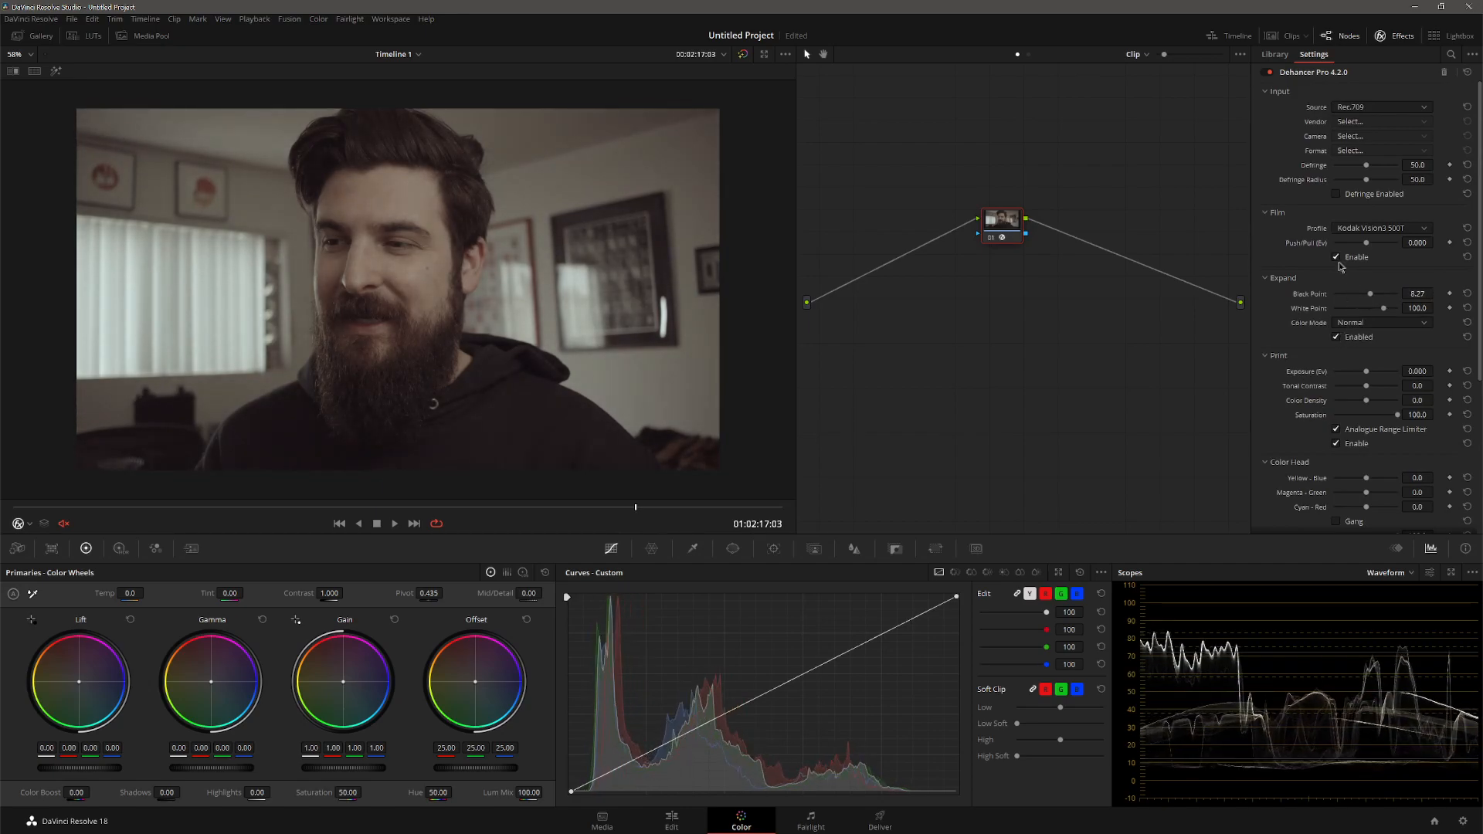
left_click(1337, 429)
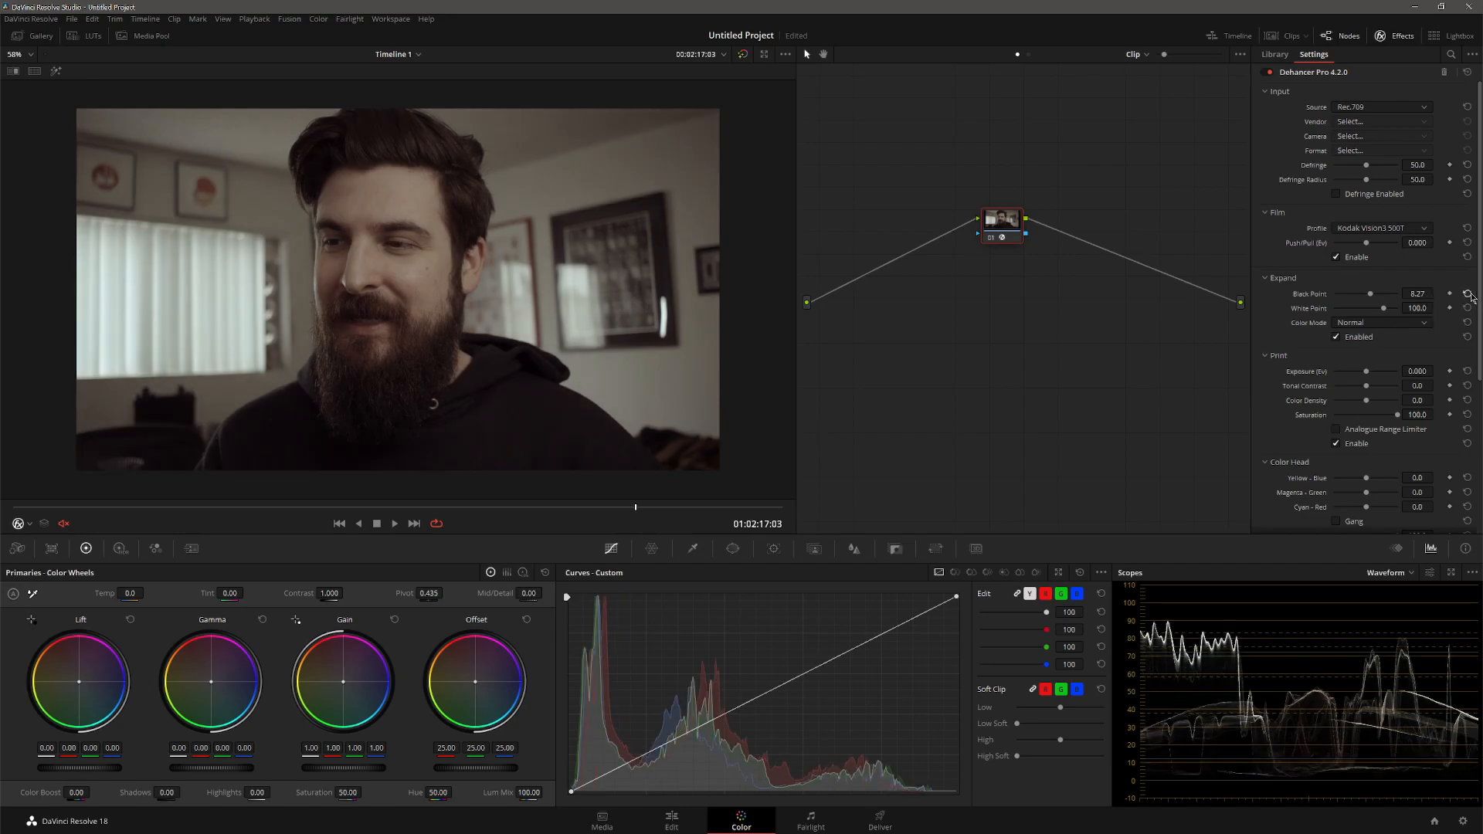
left_click(1467, 293)
left_click_drag(1417, 293, 1429, 293)
left_click(1384, 324)
left_click(1376, 350)
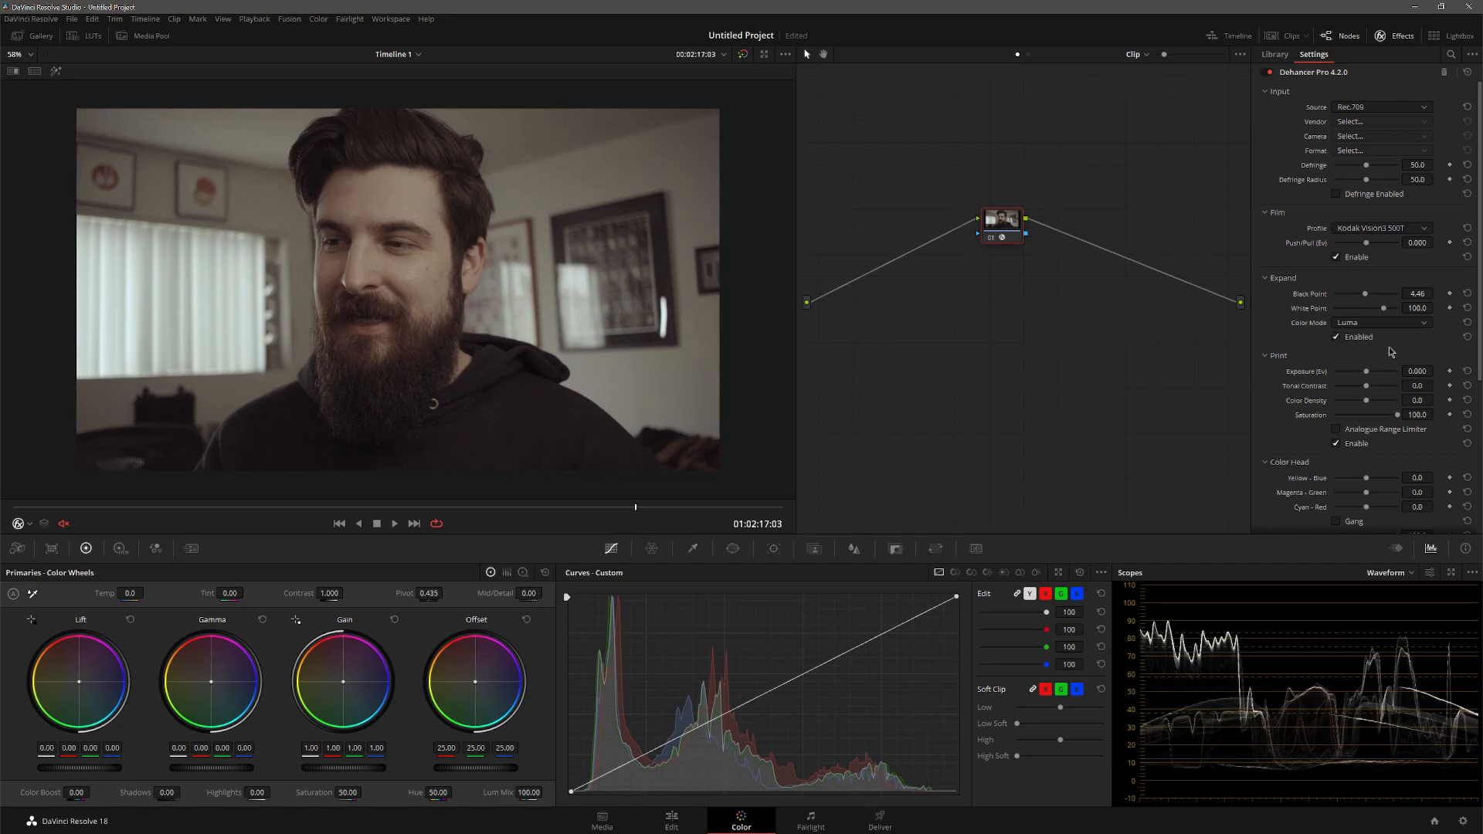
- Set the Print section's Exposure to 0.031, Tonal Contrast to 6.1 and Color Density to 100
left_click_drag(1437, 370, 1436, 370)
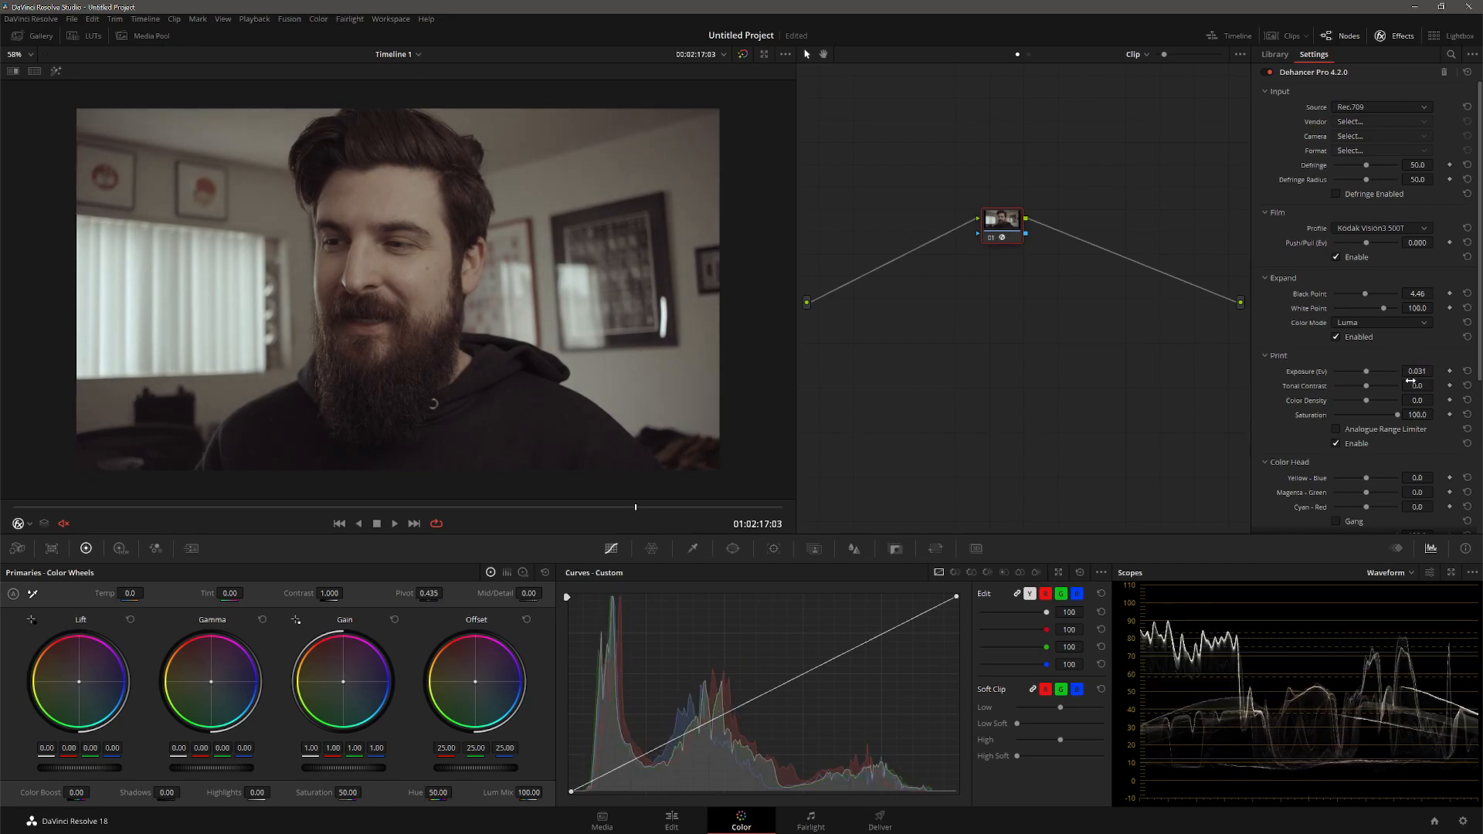
left_click_drag(1416, 385, 1397, 400)
- Add serial nodes after and before the Dehancer node, and raise the new first node's HDR Global saturation to 1.08
key("alt+s")
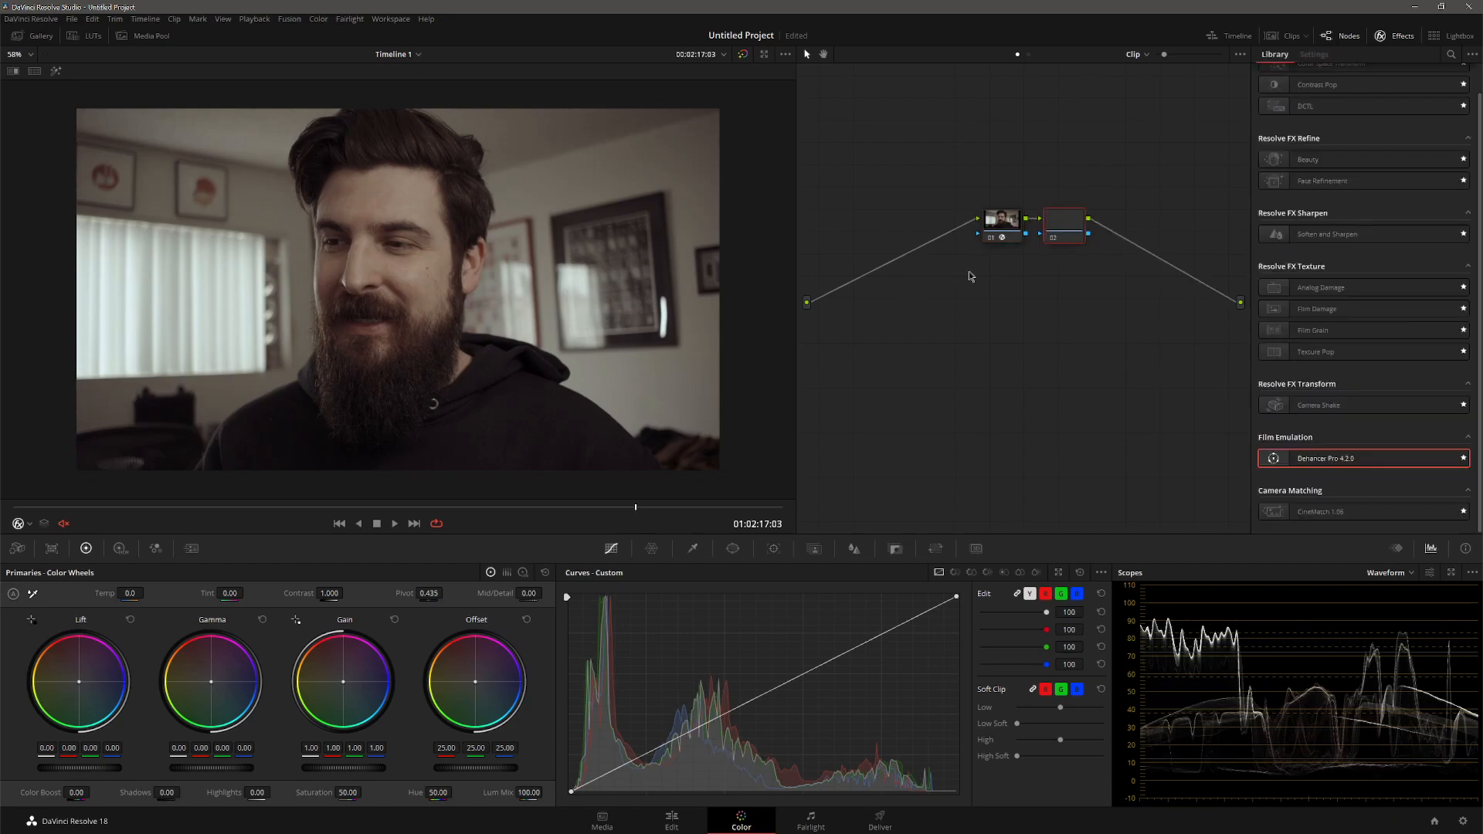
left_click(991, 229)
key("shift+s")
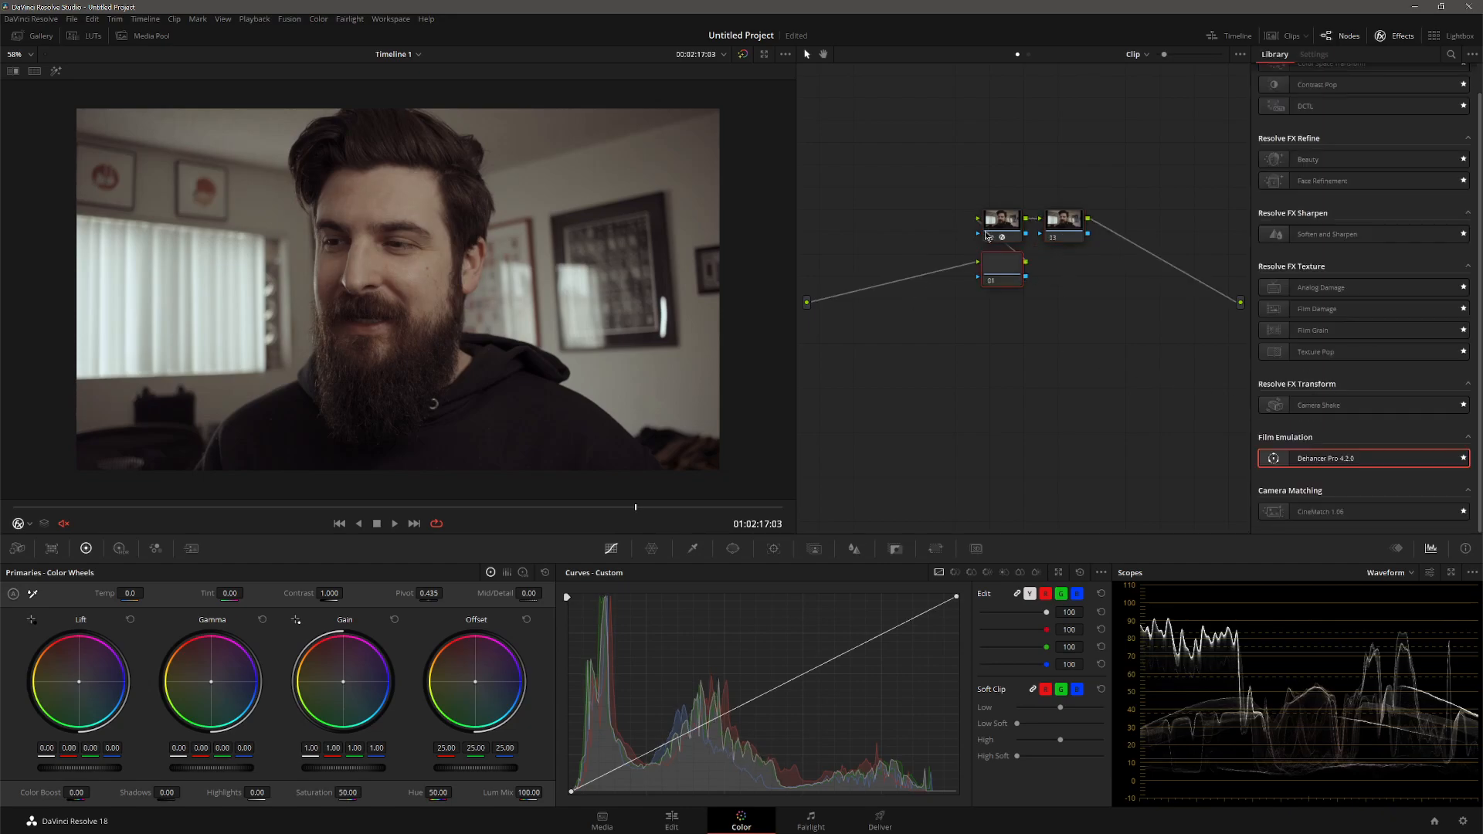
left_click_drag(1014, 283, 921, 259)
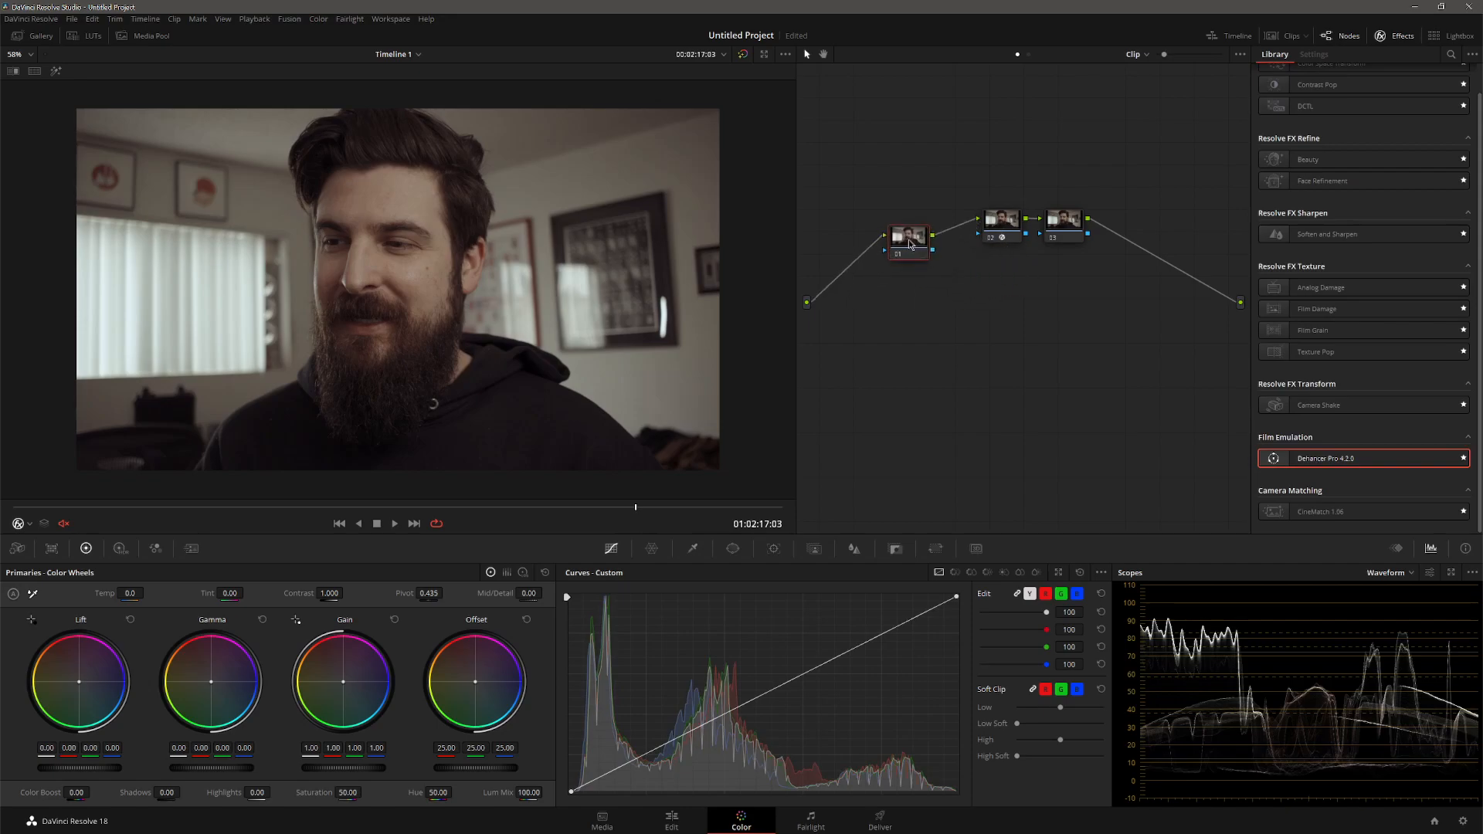
left_click(120, 548)
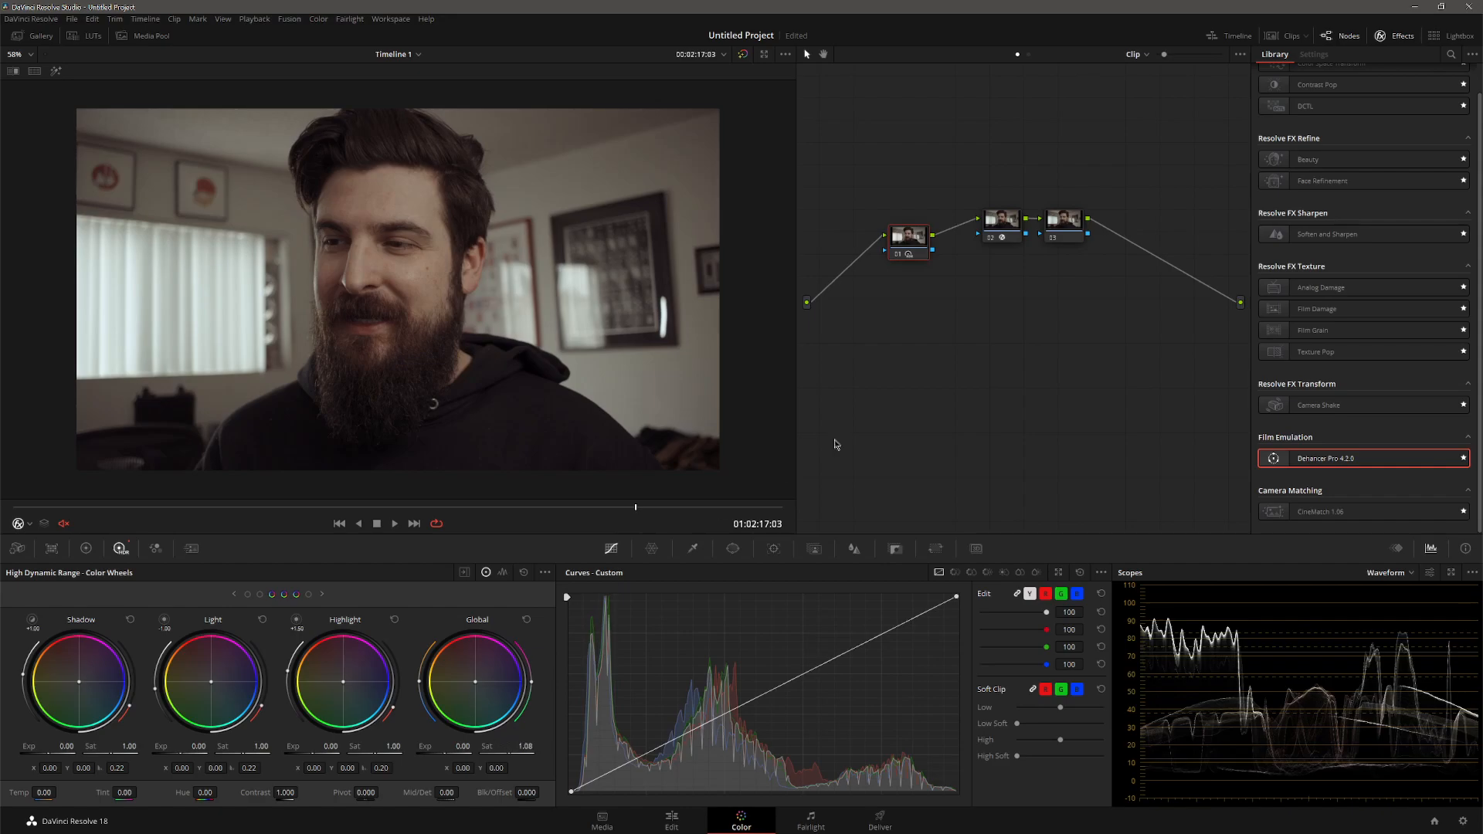
- Set the Dehancer node's Color Head to Yellow-Blue 4.1, Magenta-Green 1.1 and Cyan-Red -2.3
left_click(991, 230)
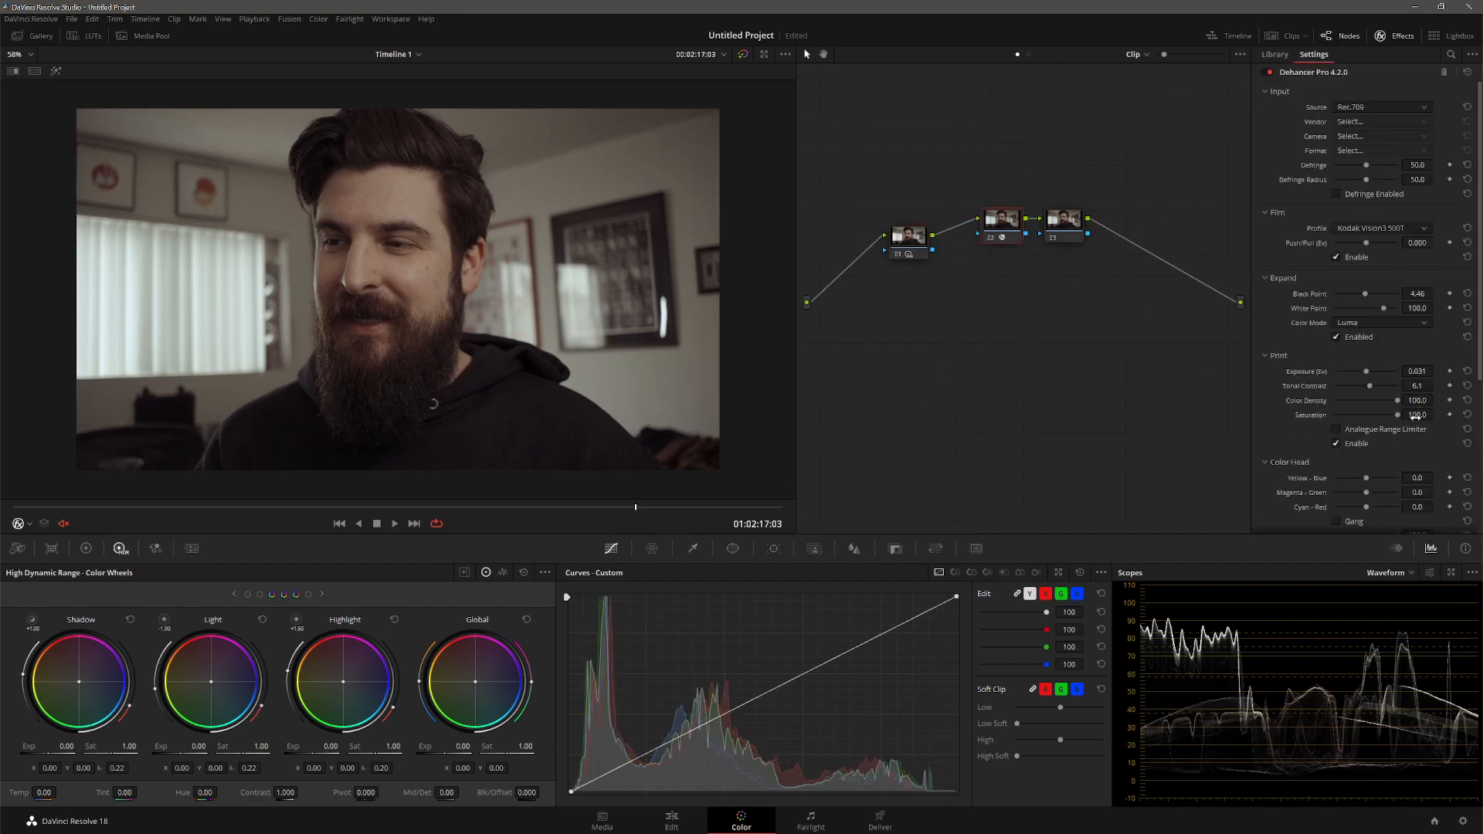
scroll(1343, 420, "down", 4)
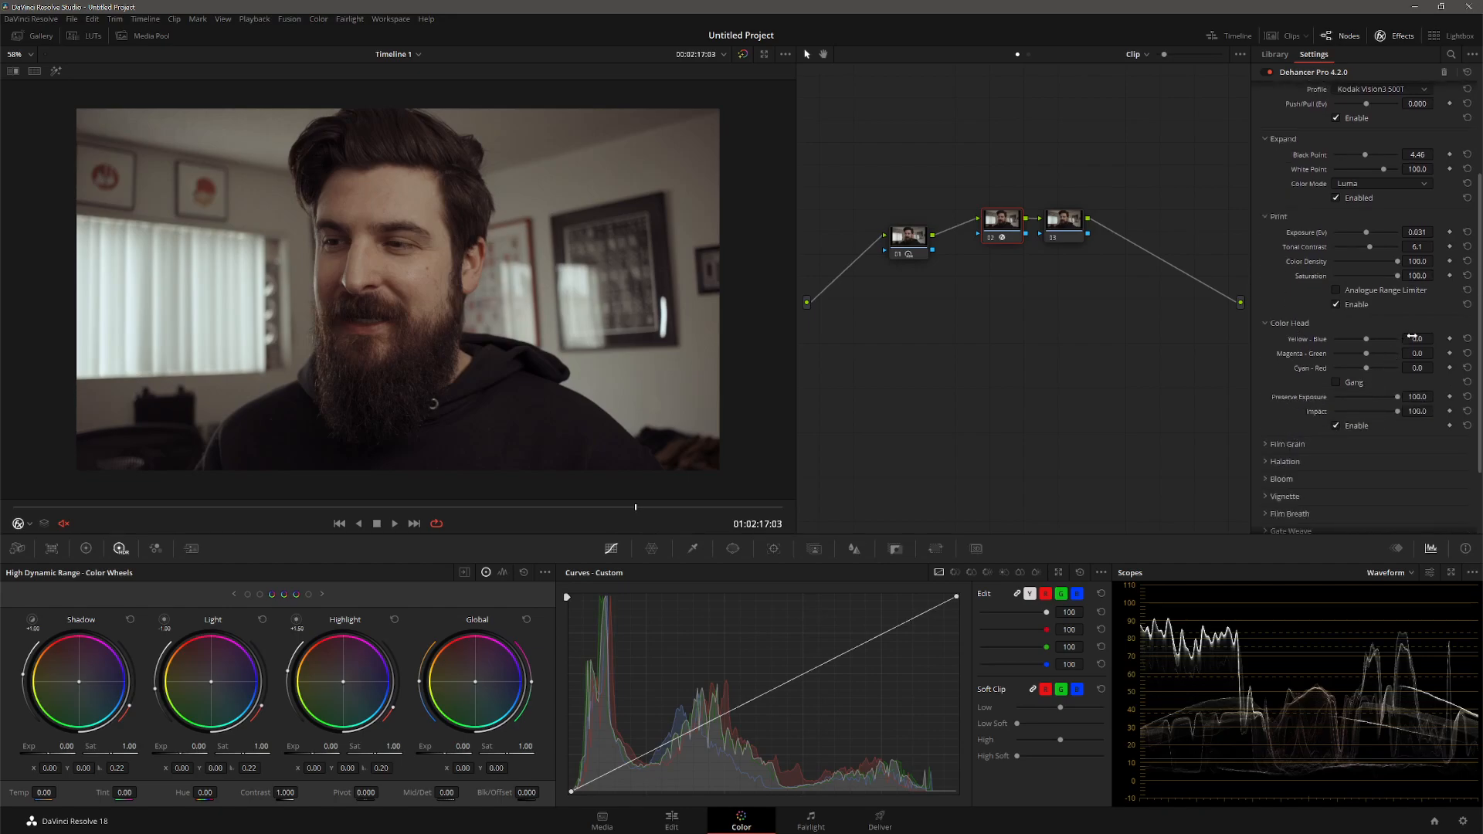
left_click_drag(1413, 337, 1436, 337)
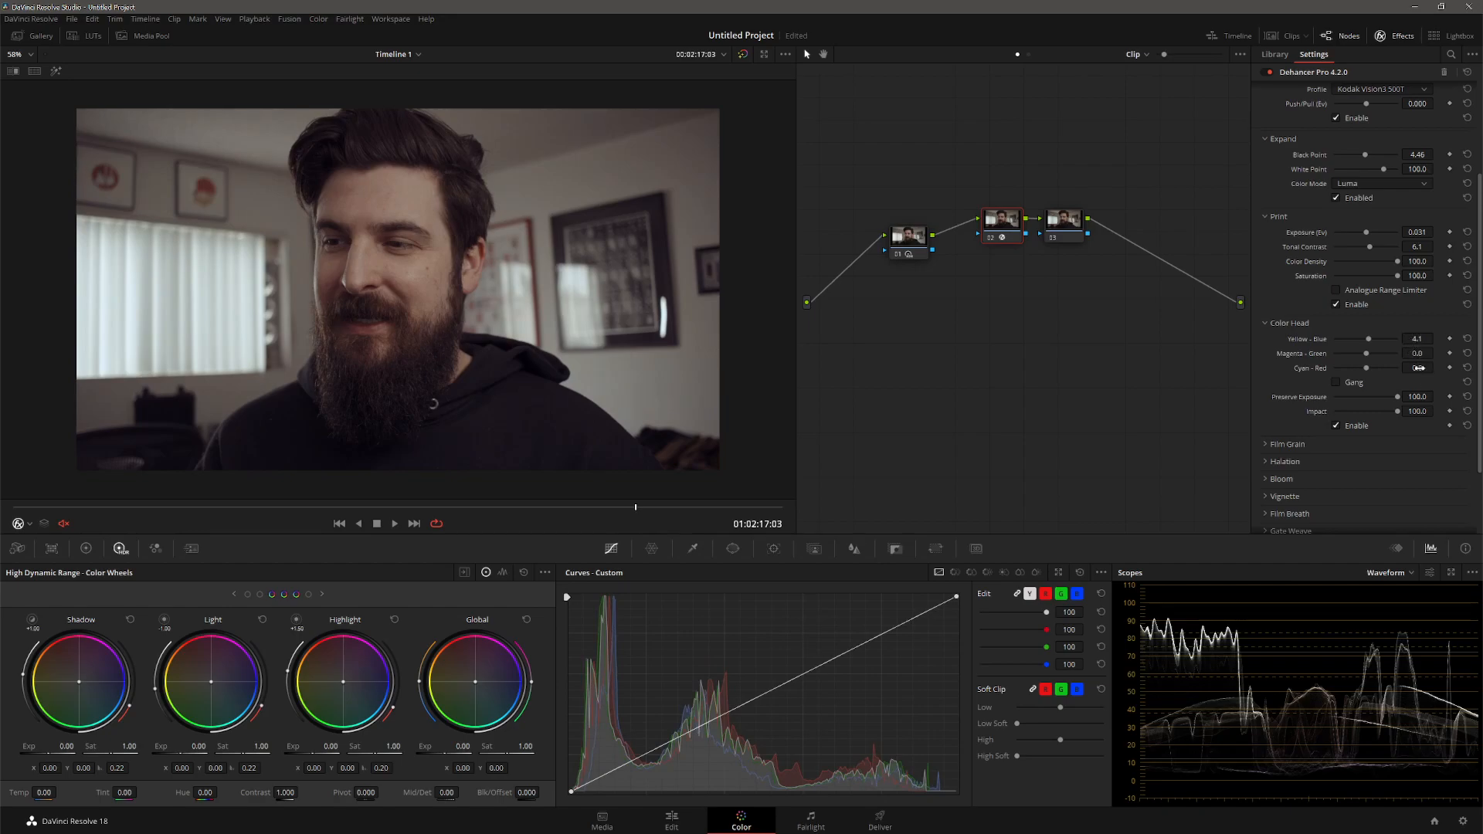
left_click_drag(1436, 368, 1436, 367)
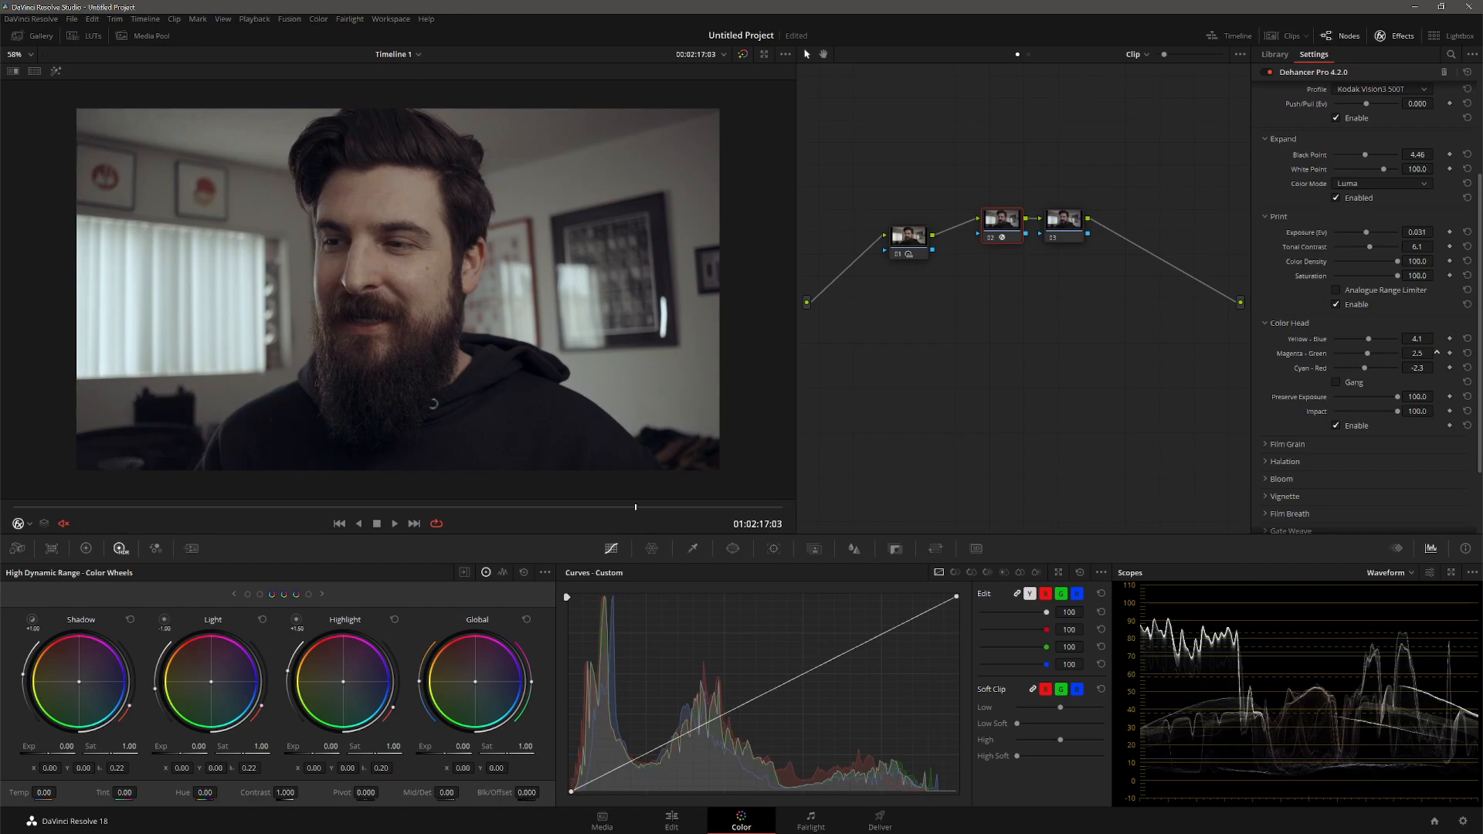
left_click_drag(1436, 353, 1420, 353)
- Play parts of the clip with the Dehancer grade and compare it with the bypassed image
key("space")
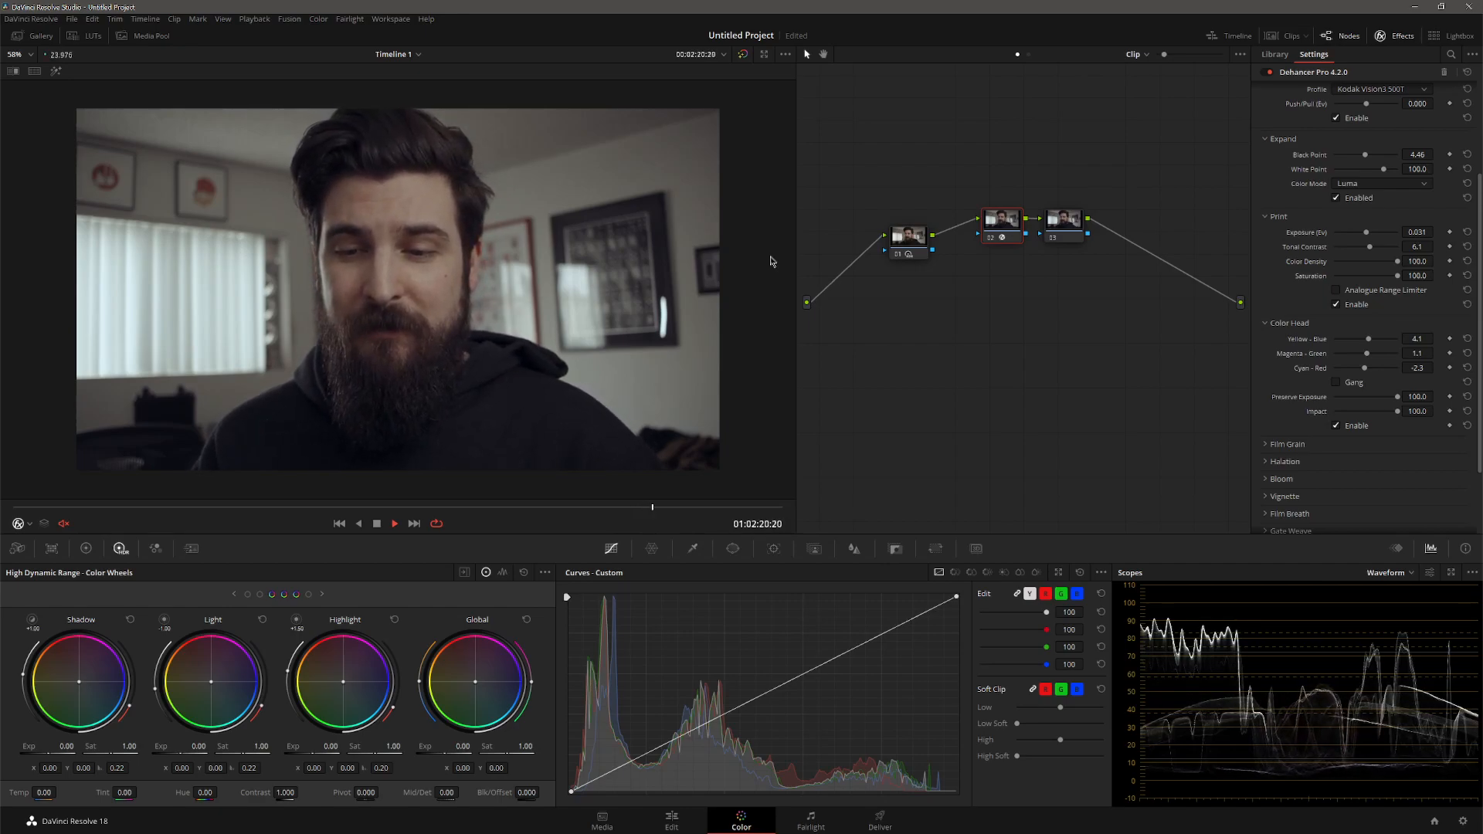
key("space")
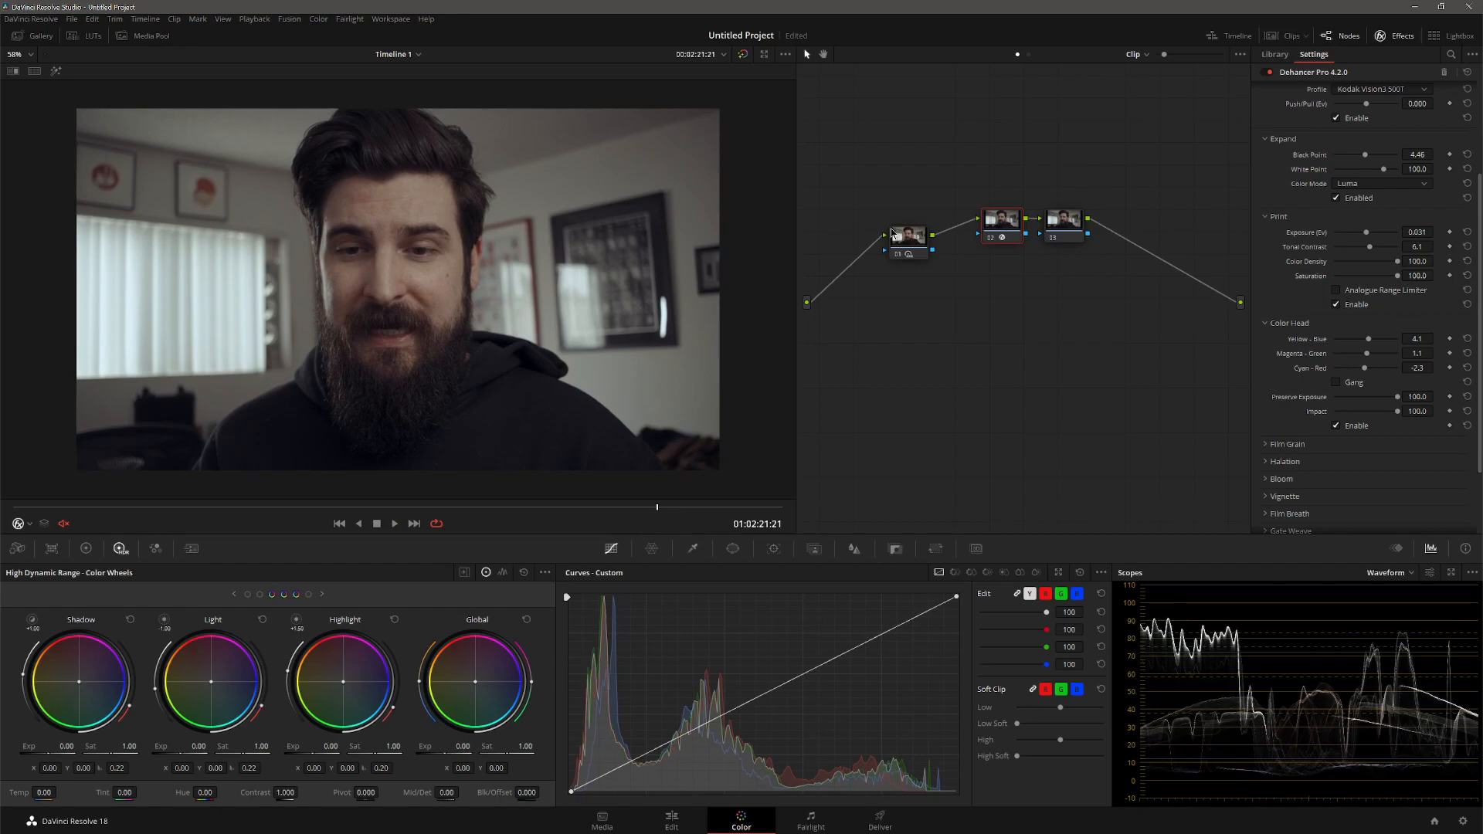
key("space")
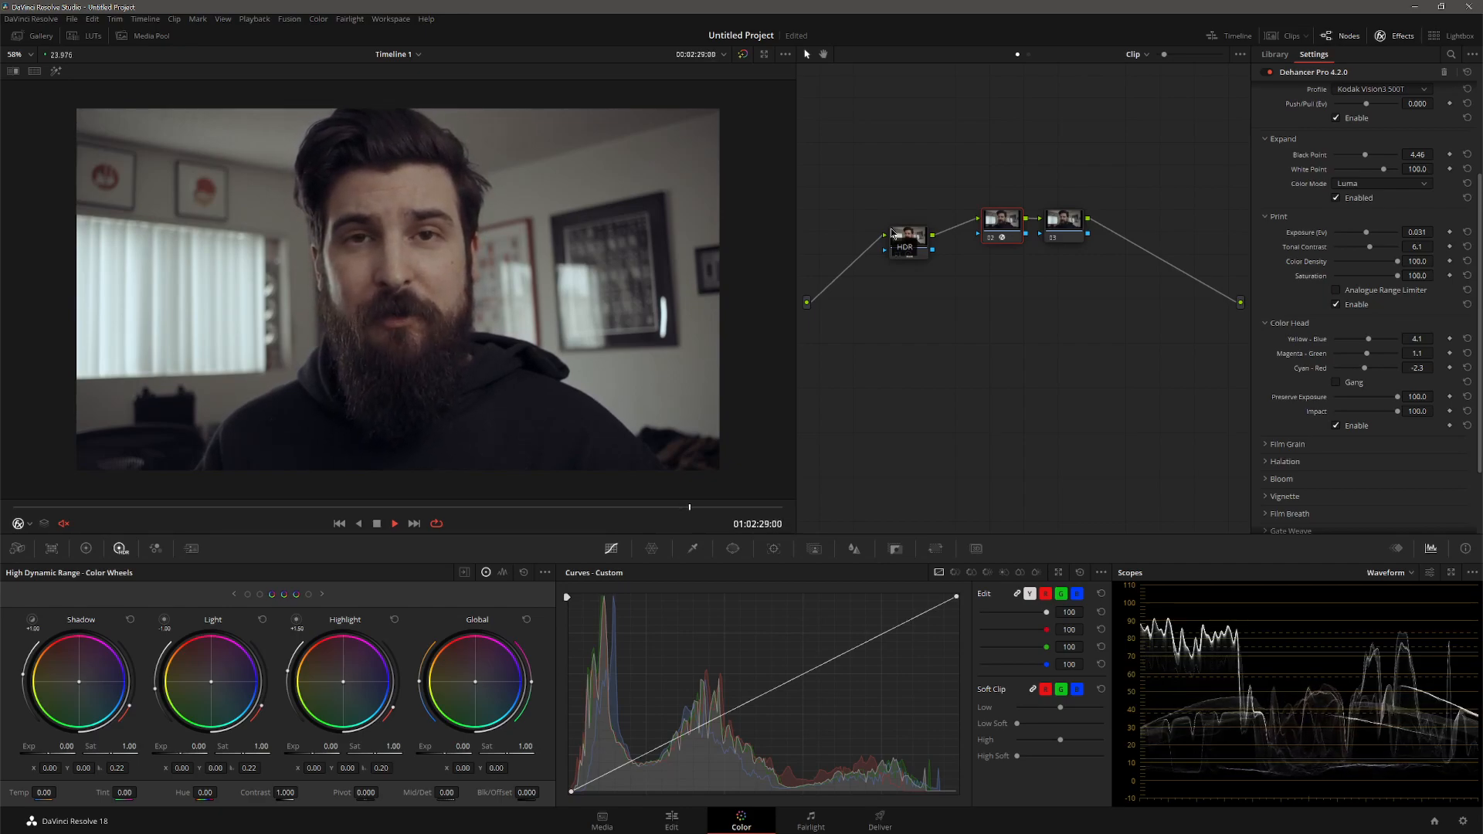
key("space")
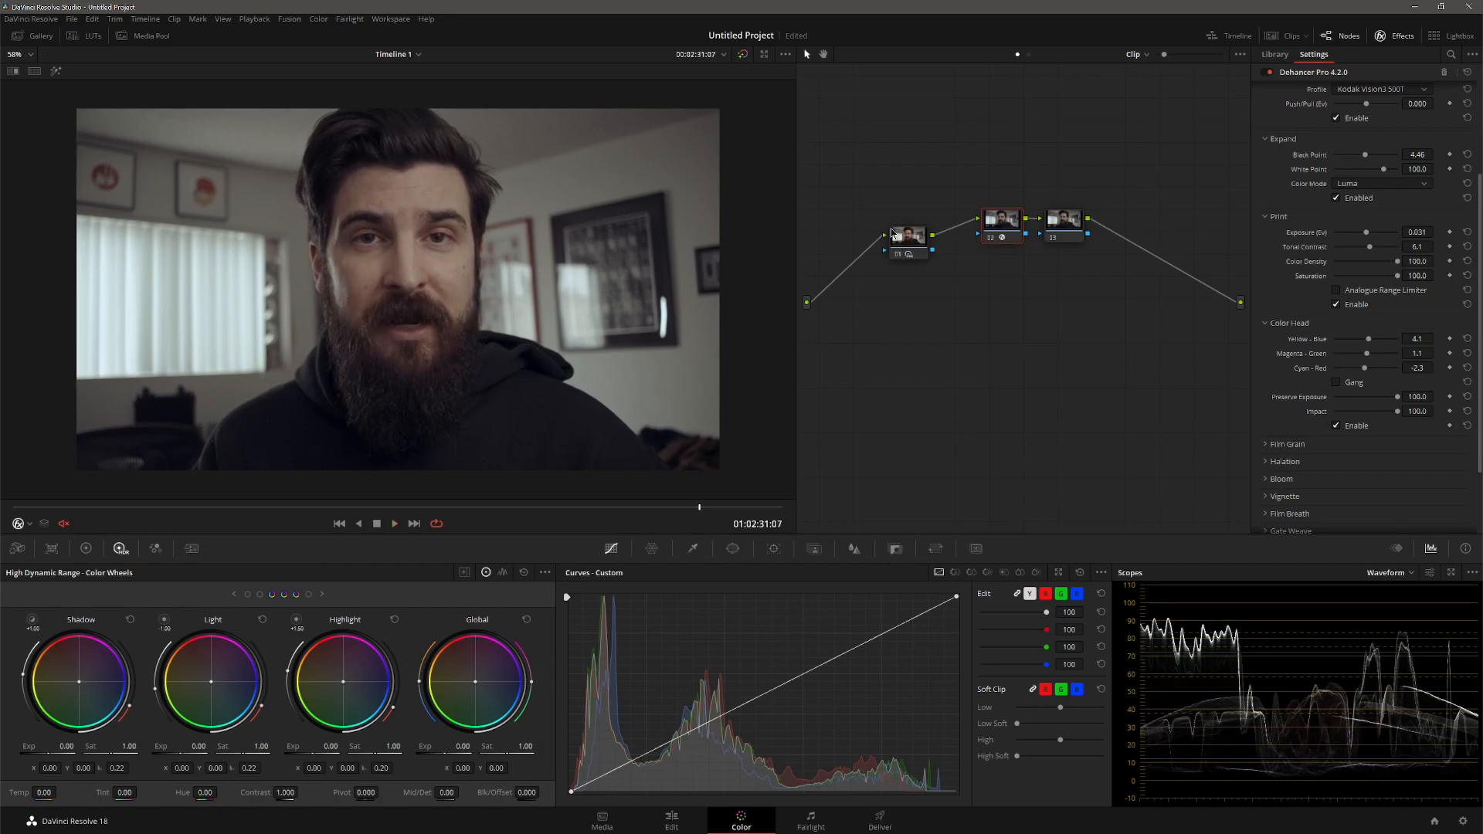
left_click(742, 54)
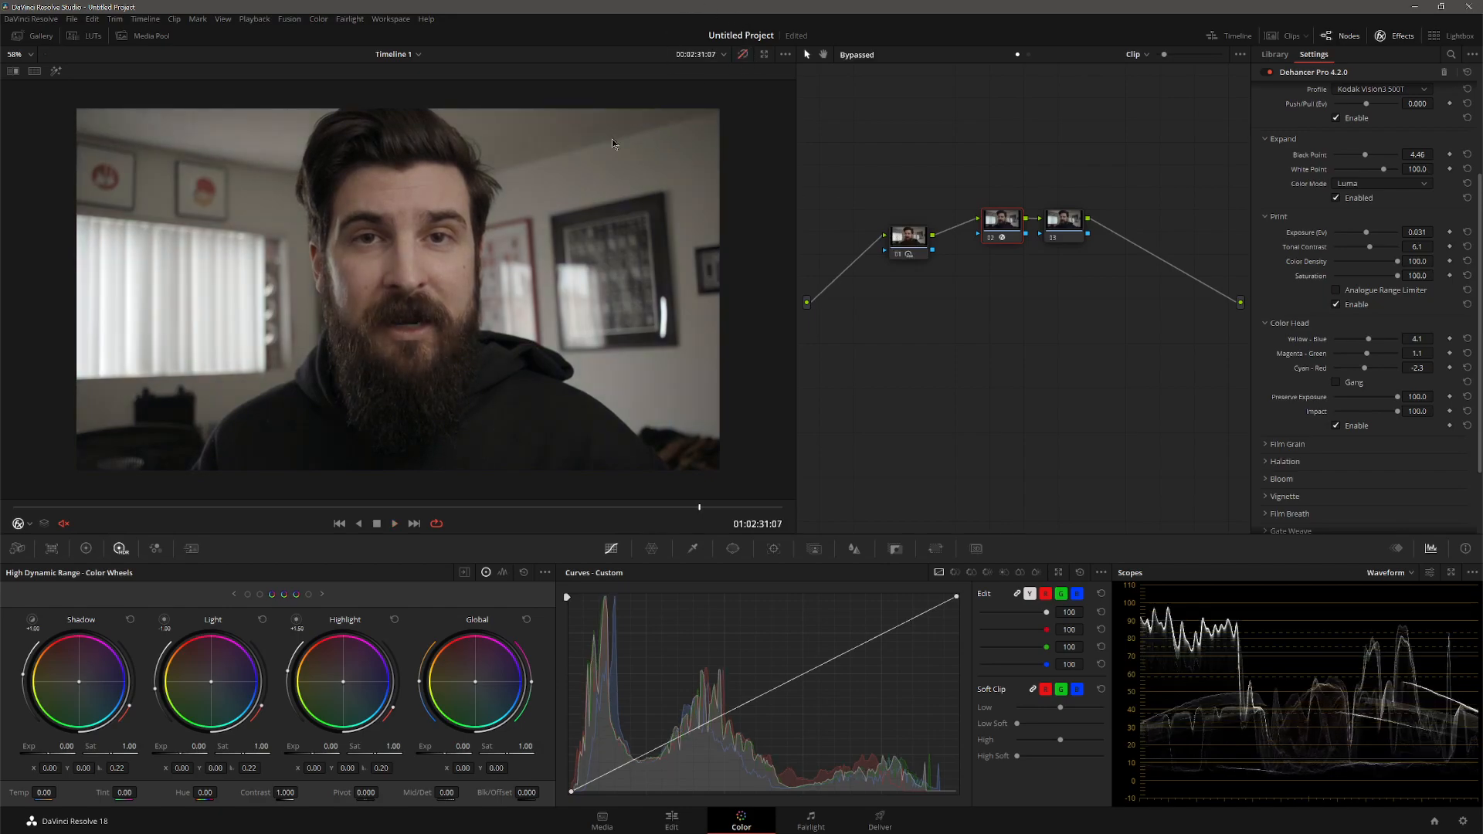
left_click(742, 54)
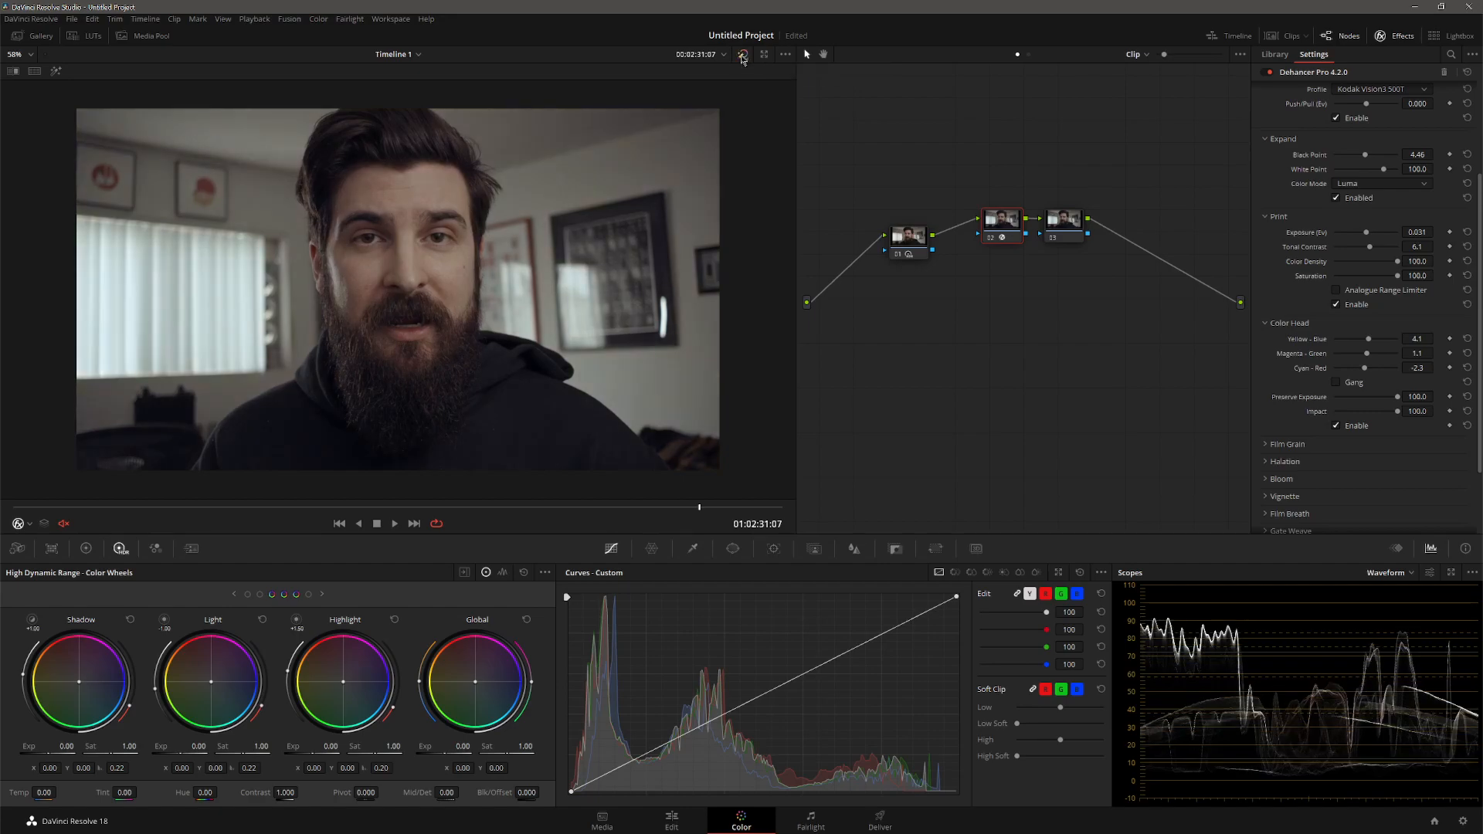
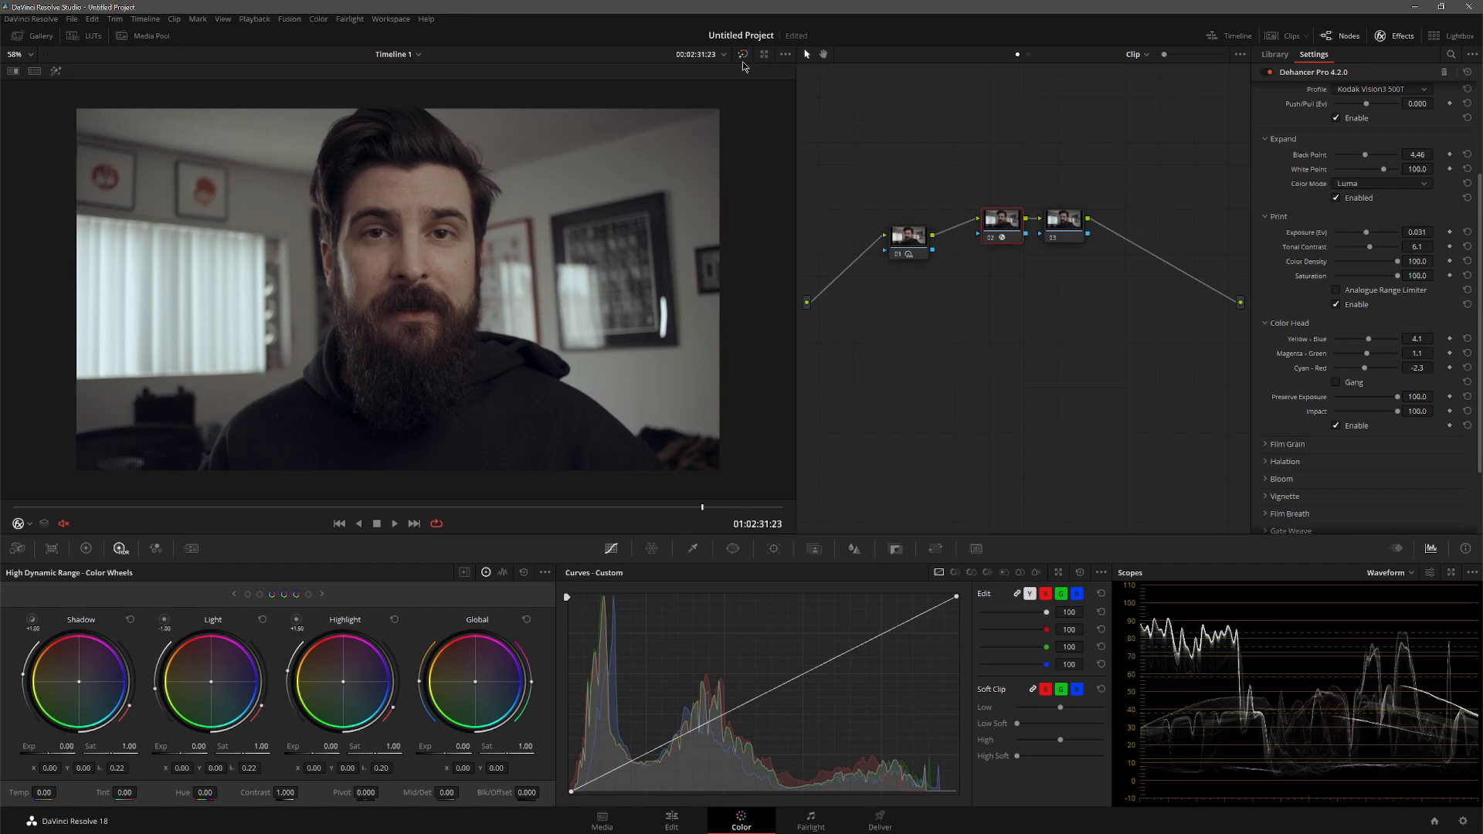
- Shift the first node's HDR Shadow wheel to X -0.01, Y 0.01 and compare the grade with the bypassed image
left_click(901, 249)
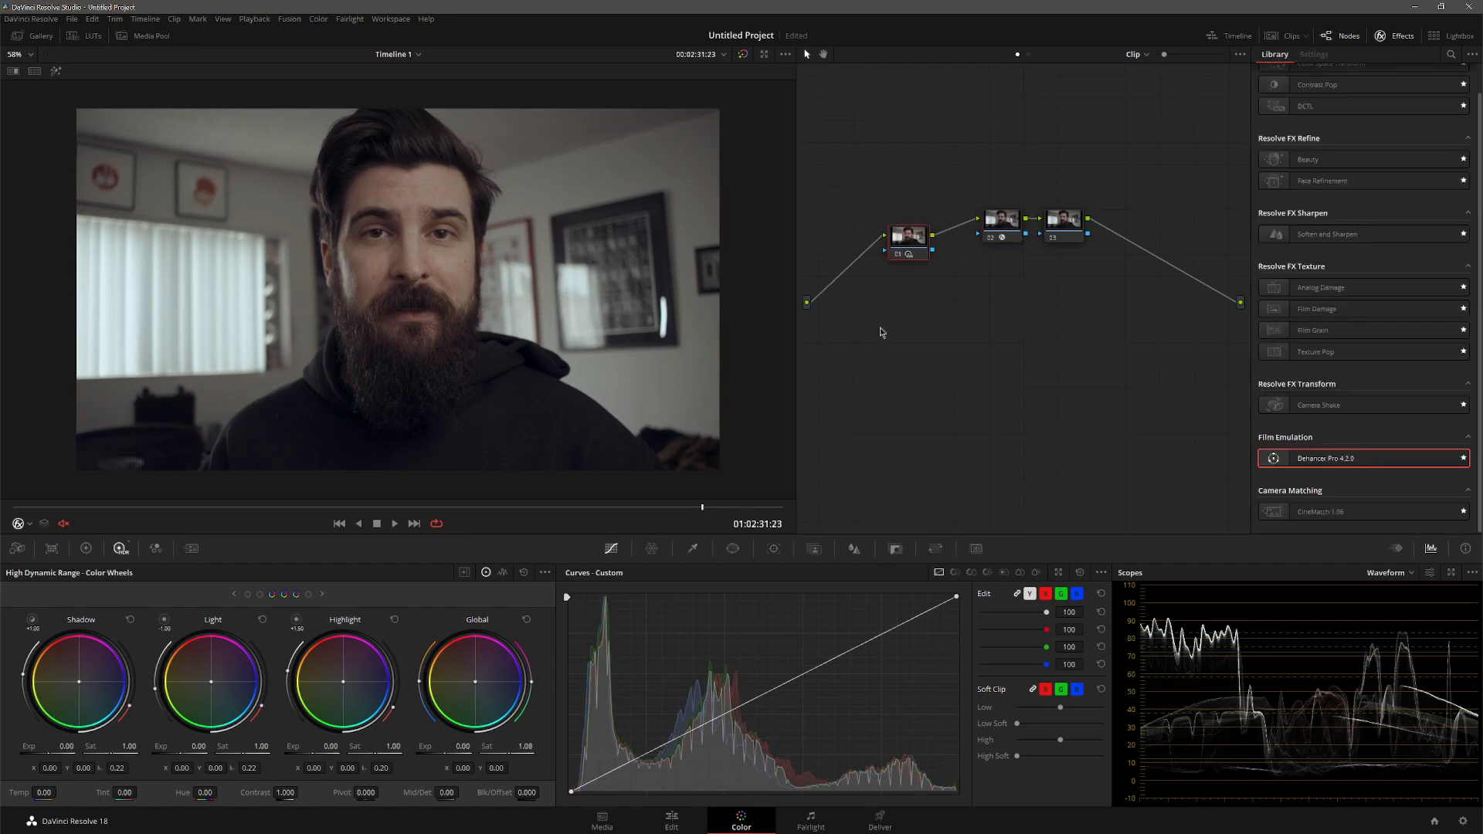
left_click_drag(81, 686, 79, 684)
left_click(743, 55)
left_click(743, 55)
left_click(743, 55)
left_click(743, 54)
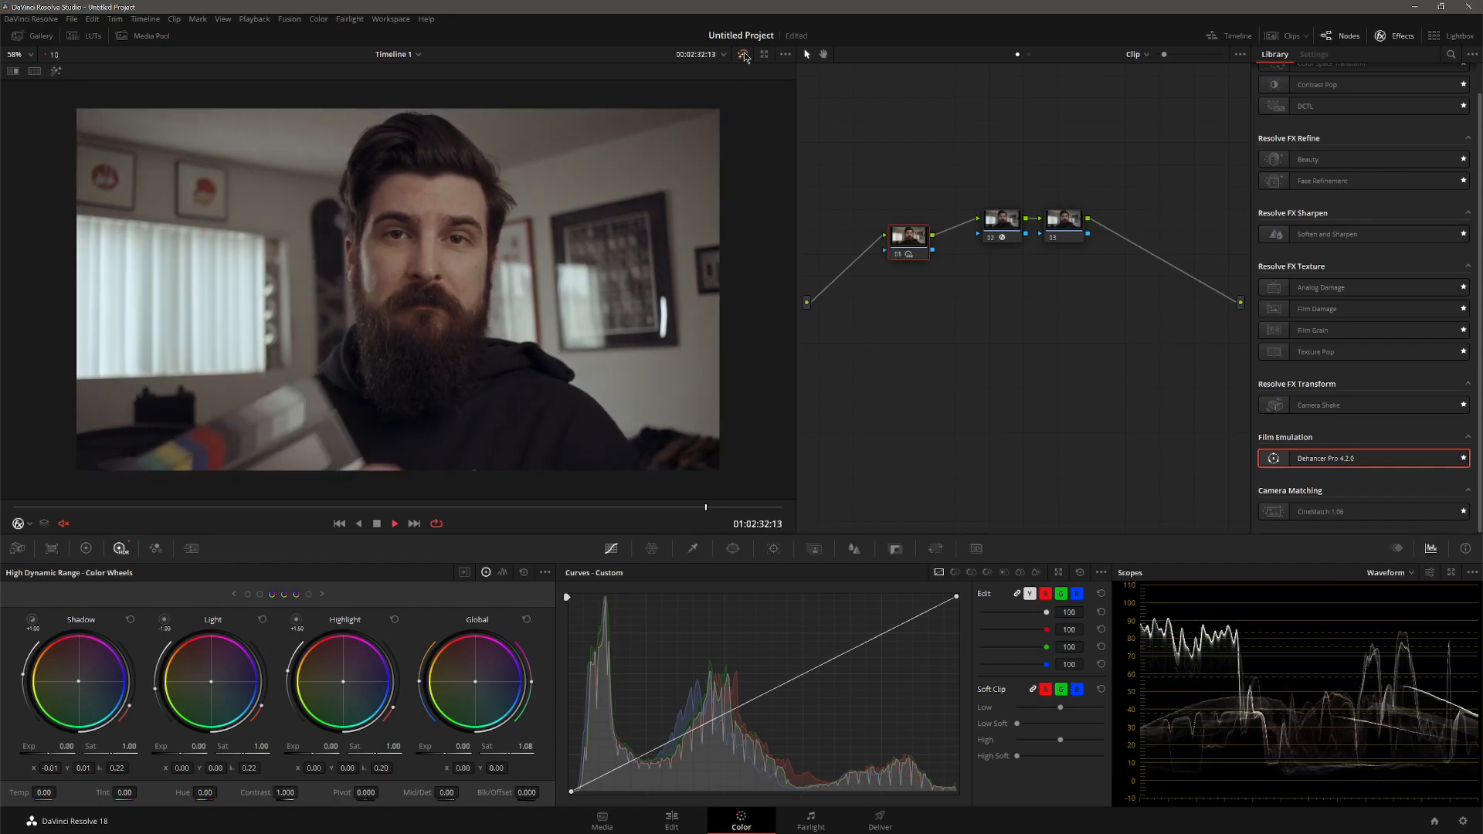
- Move to about 01:00:39 in the clip and play it to check the grade there
key("space")
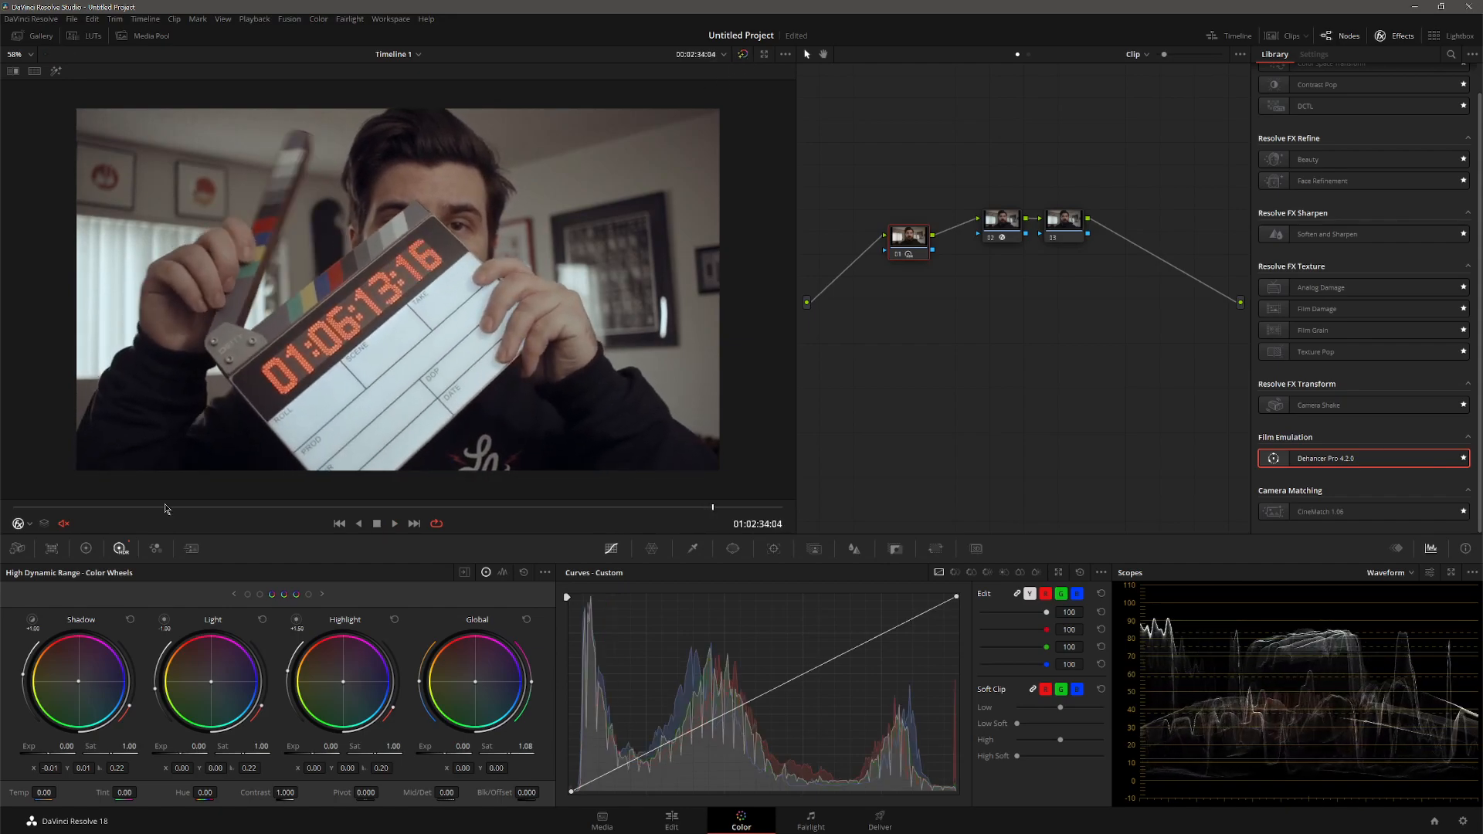
left_click(191, 516)
key("space")
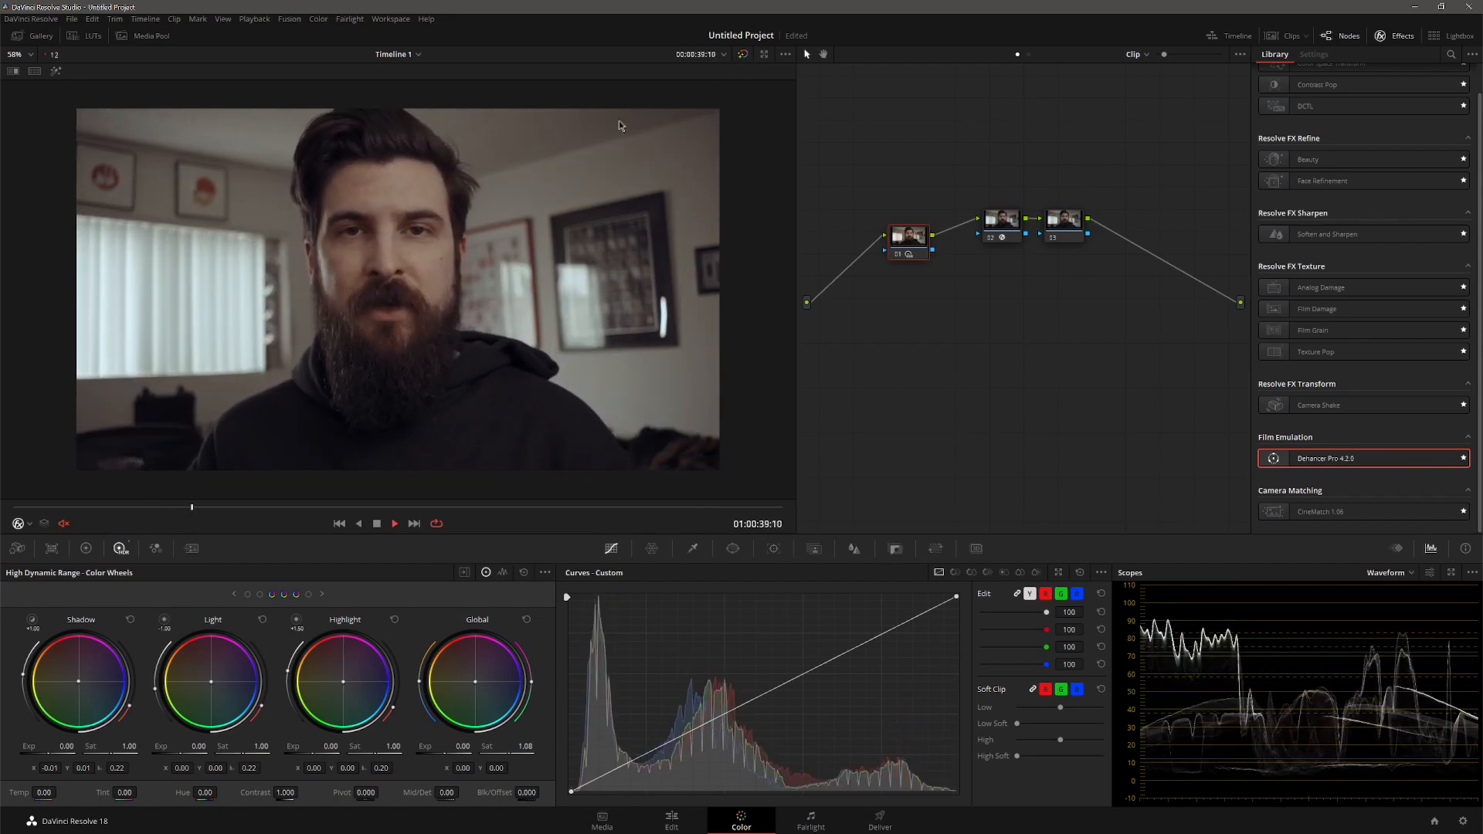
- Stop playback at 01:00:40:18 and compare the Dehancer grade with the bypassed image
key("space")
left_click(742, 54)
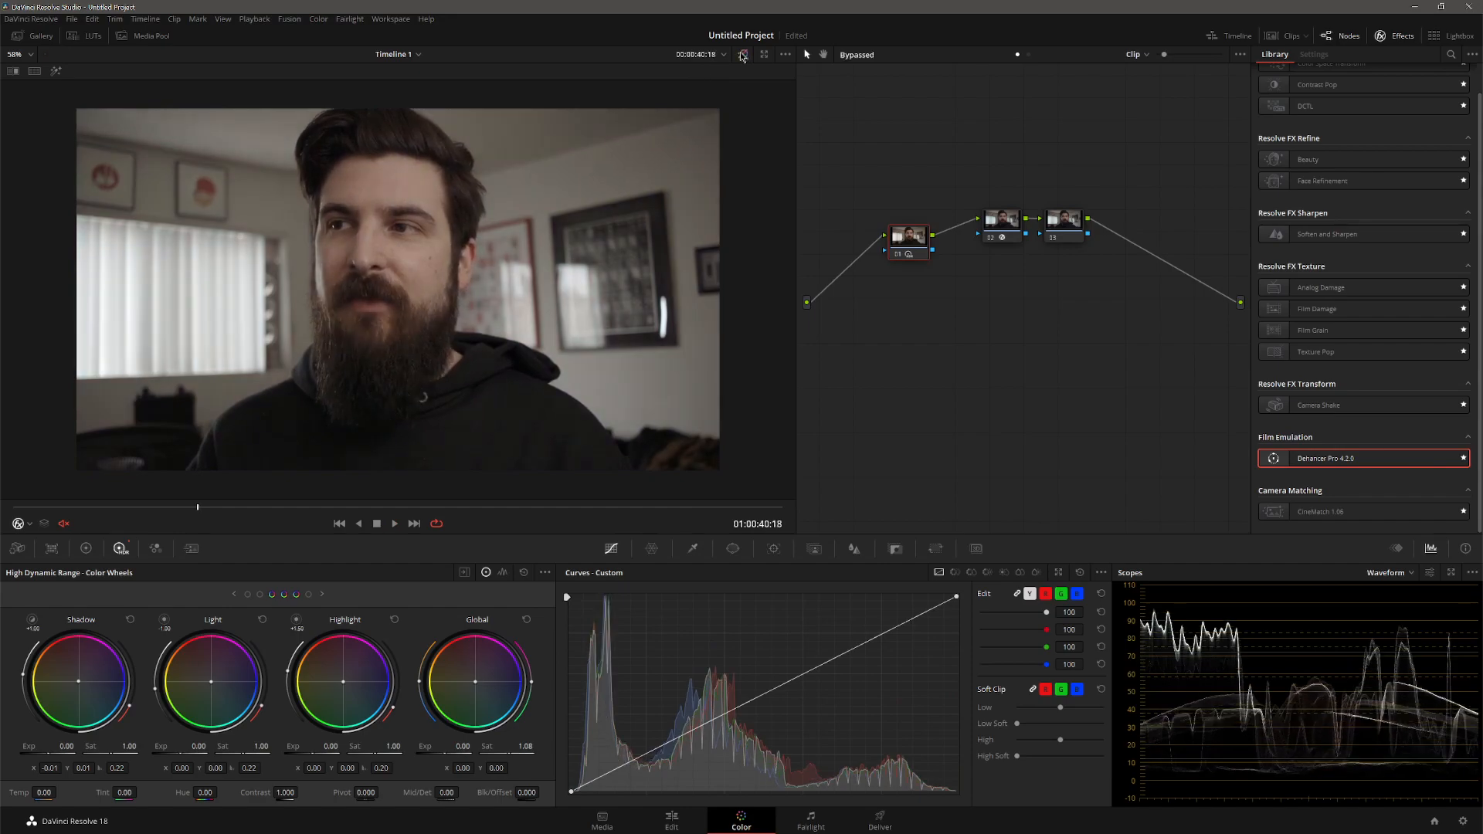
left_click(743, 55)
left_click(742, 54)
left_click(742, 55)
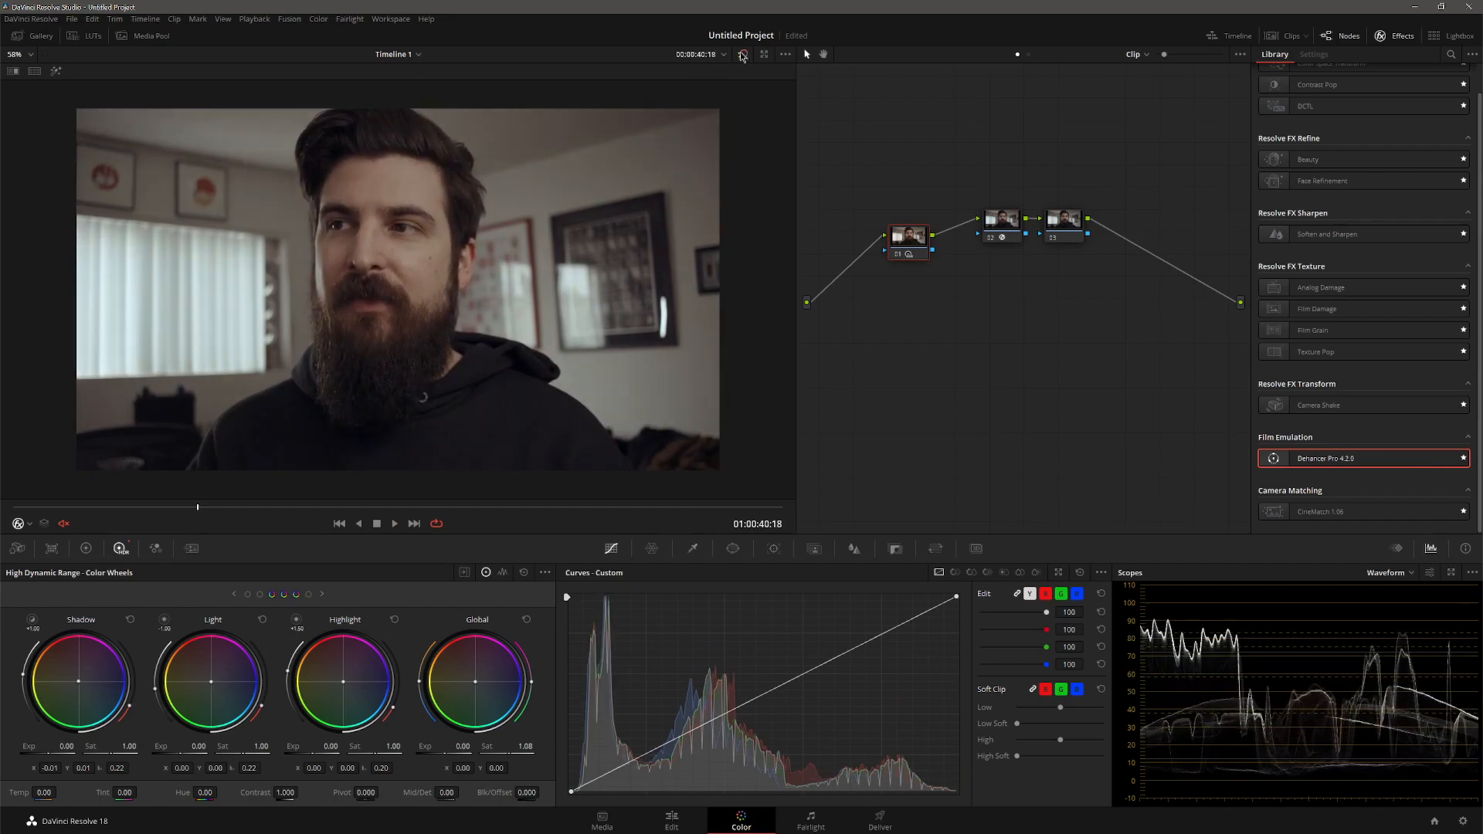
- Reset all grades and nodes on the clip, and examine the bypassed image's waveform in an enlarged scopes window
right_click(1035, 316)
left_click(1059, 322)
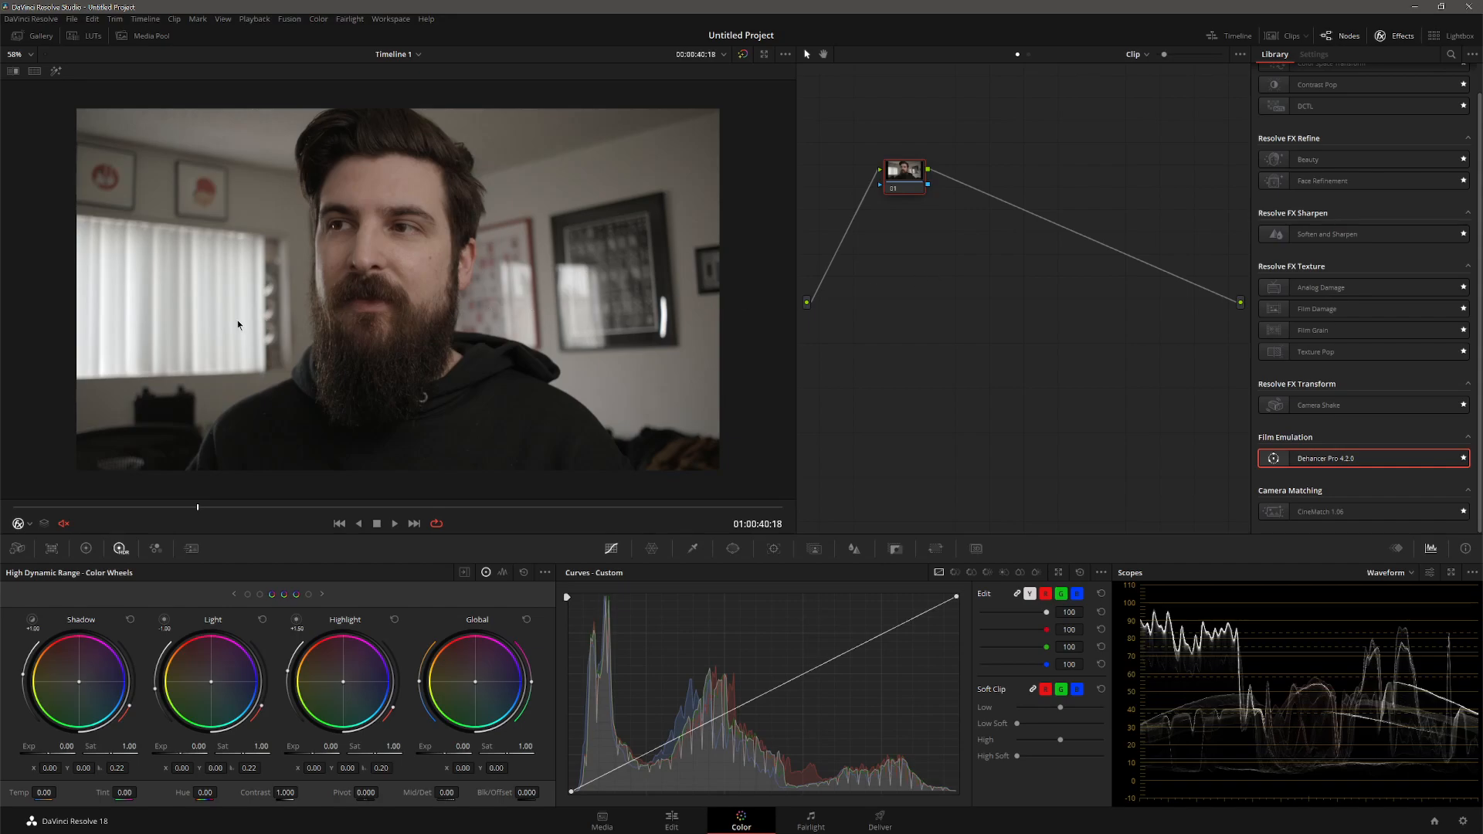
left_click(743, 55)
left_click(1451, 573)
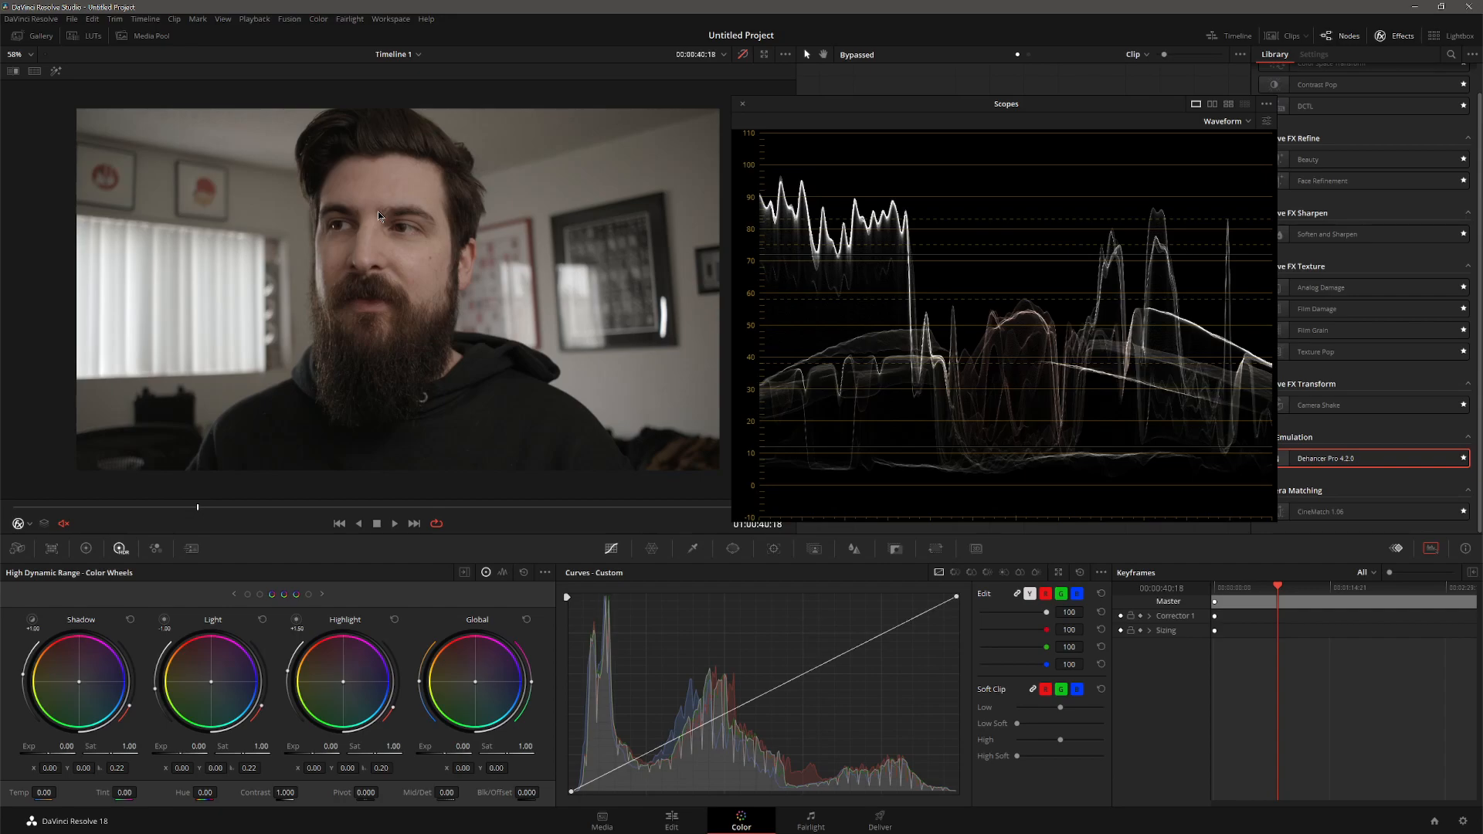
left_click(743, 104)
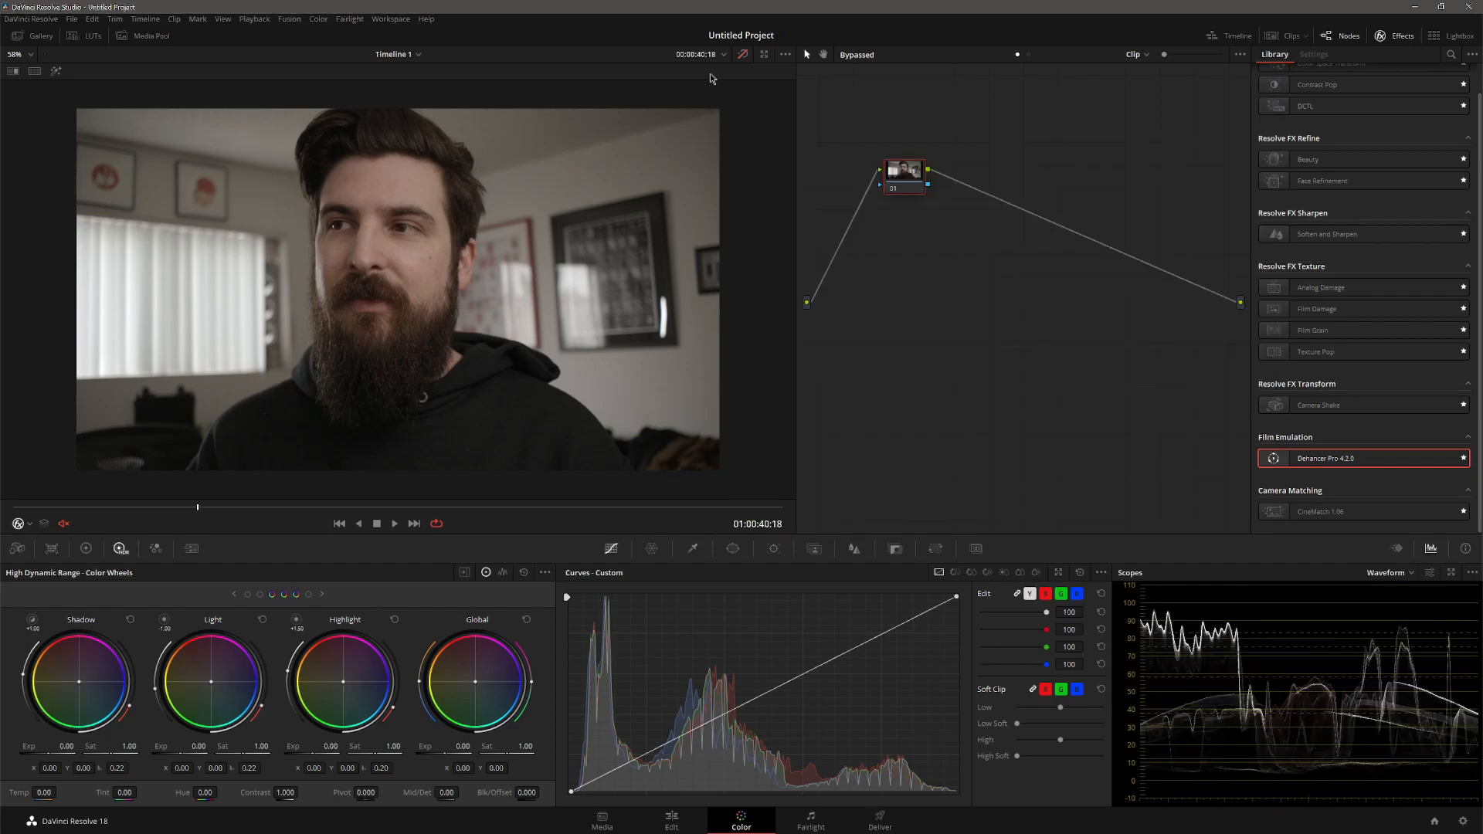
left_click(742, 56)
- Look through the LUTs available for the single node without applying one
left_click(1396, 41)
right_click(950, 176)
mouse_move(1019, 302)
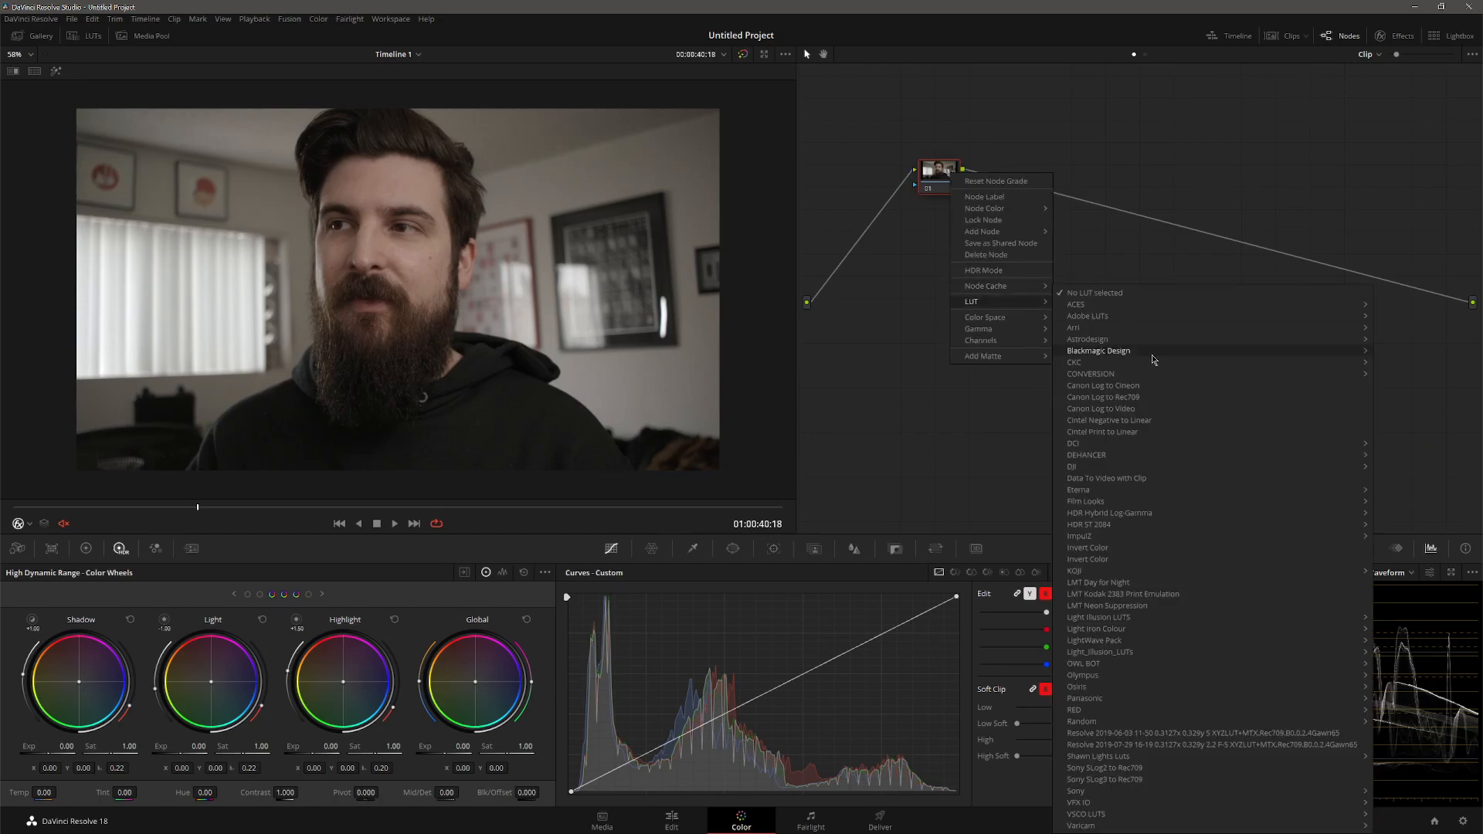
left_click(922, 285)
- Move the node toward the middle of the node graph and add two serial nodes after it
left_click_drag(927, 177, 993, 216)
key("alt+s")
key("alt+s")
- Apply Color Space Transform to the first node with Input Color Space Canon Cinema Gamut and Input Gamma Canon Log
left_click(1396, 41)
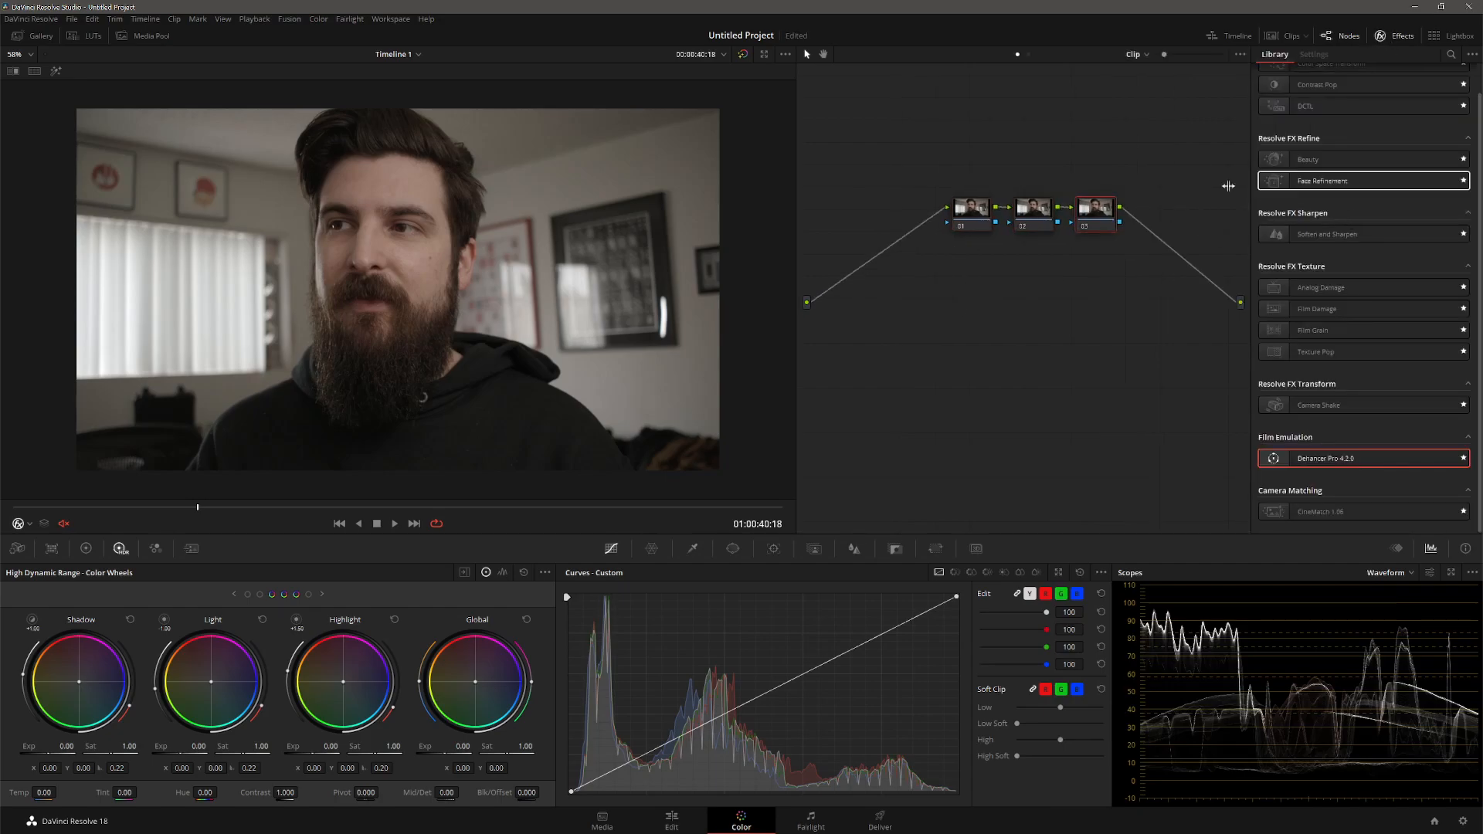
scroll(1357, 193, "up", 1)
left_click_drag(1330, 93, 971, 214)
scroll(1382, 163, "down", 4)
left_click(1368, 134)
left_click(1380, 121)
scroll(1393, 214, "down", 2)
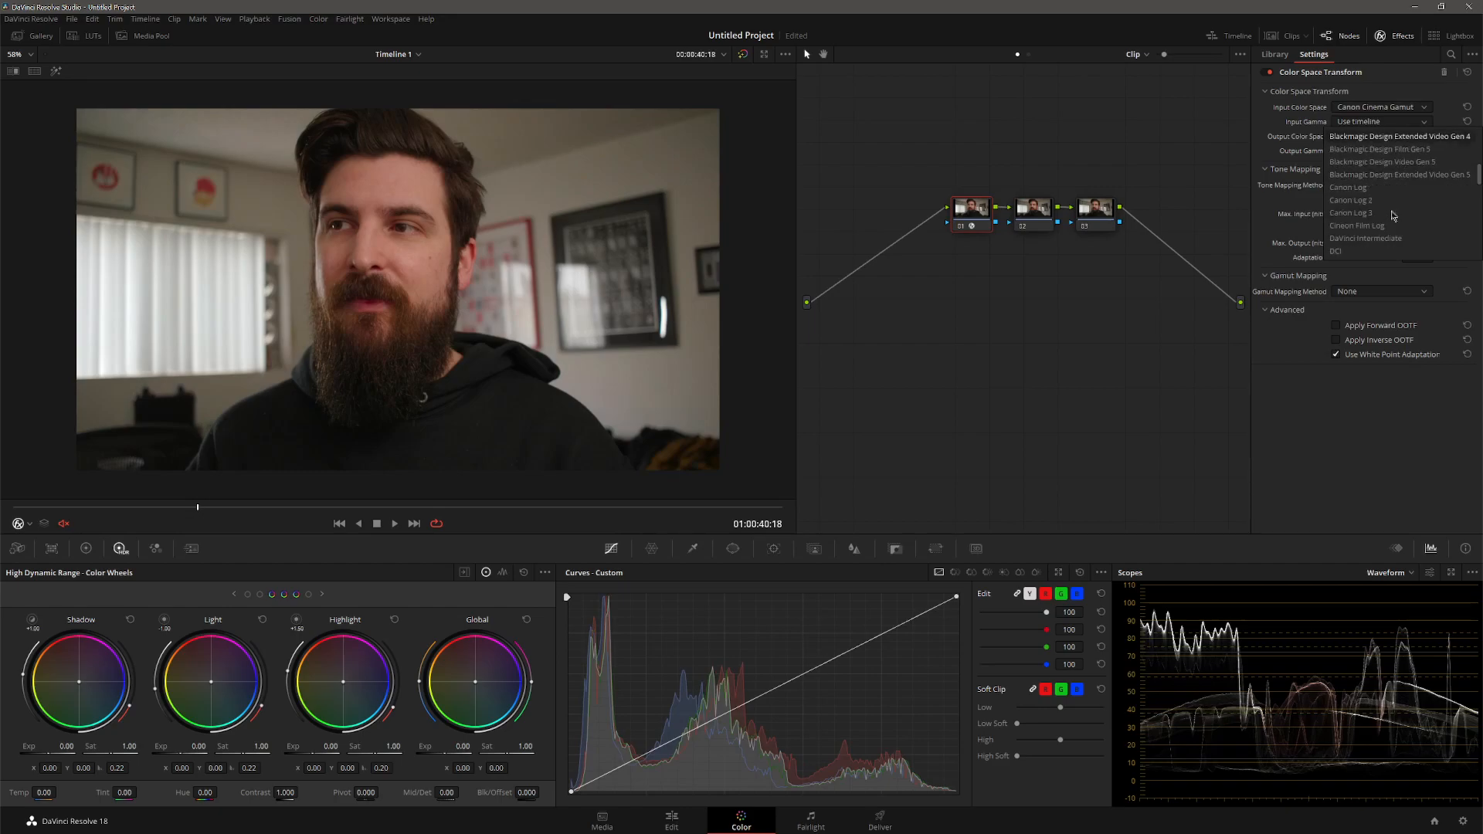
left_click(1382, 151)
- Set the transform's Output Color Space to ARRI Wide Gamut 3 and Output Gamma to ARRI LogC3
left_click(1387, 138)
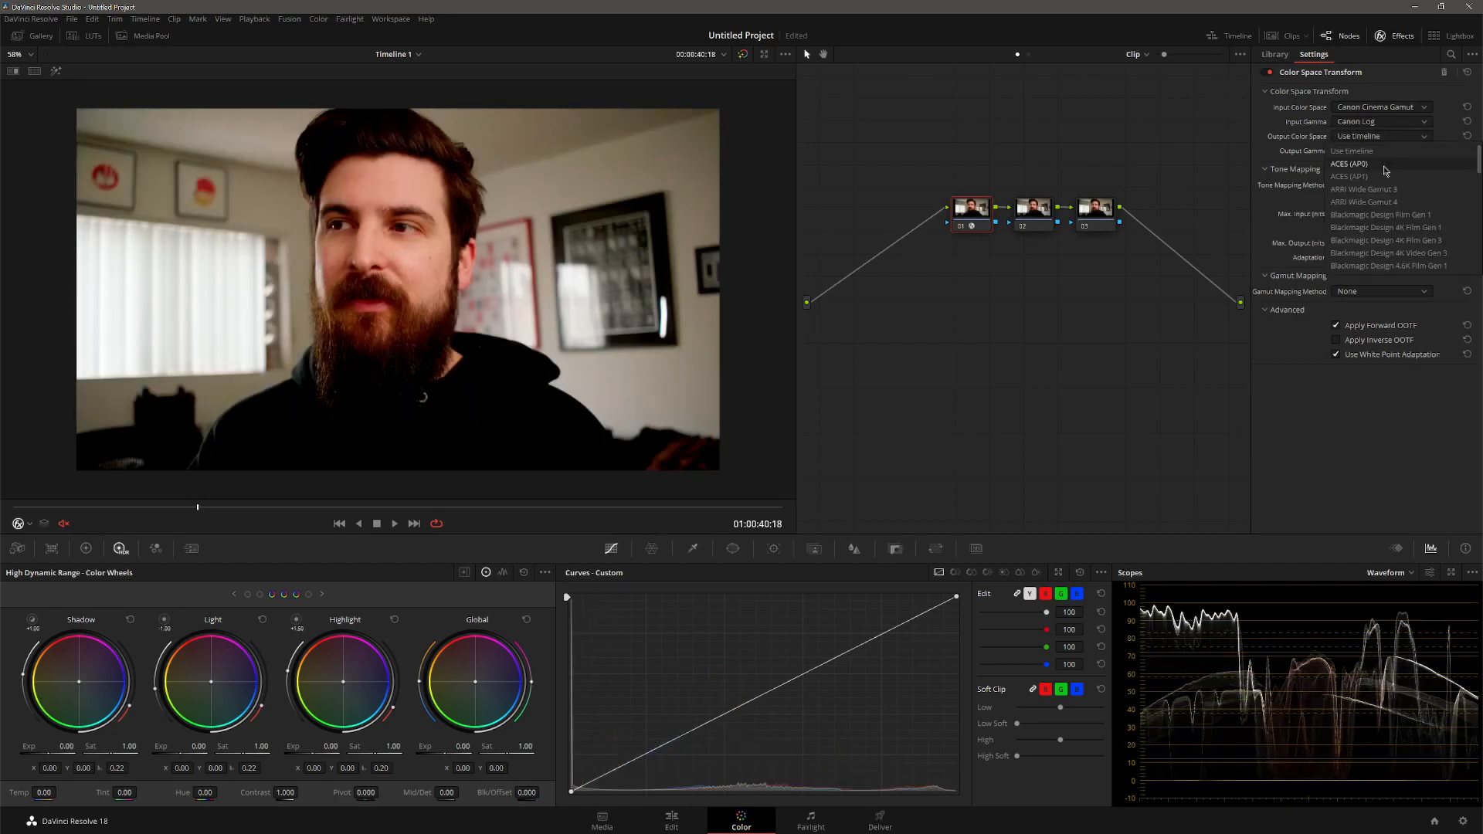
left_click(1413, 193)
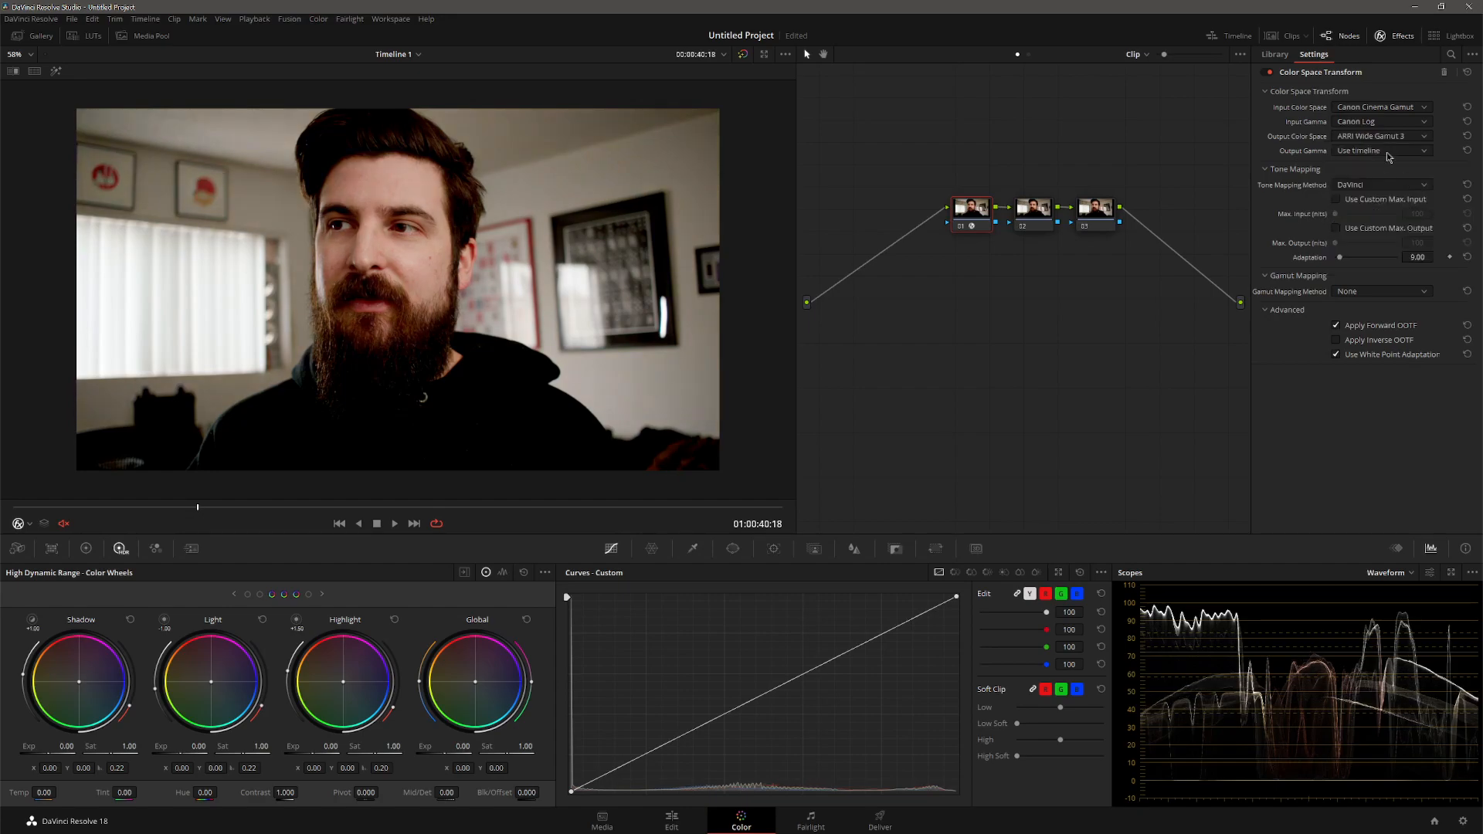
left_click(1388, 152)
scroll(1394, 231, "down", 5)
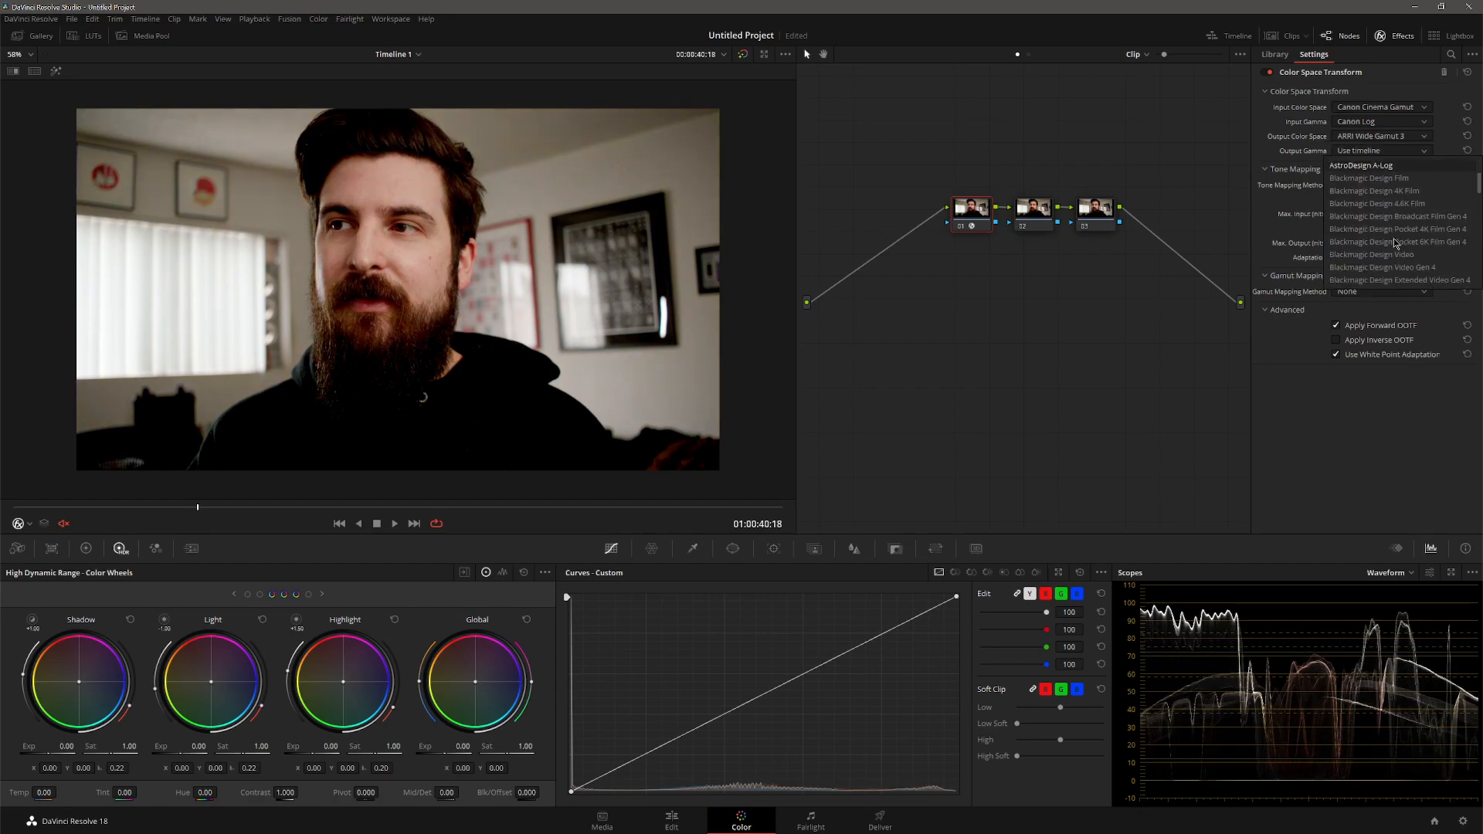
scroll(1394, 232, "up", 3)
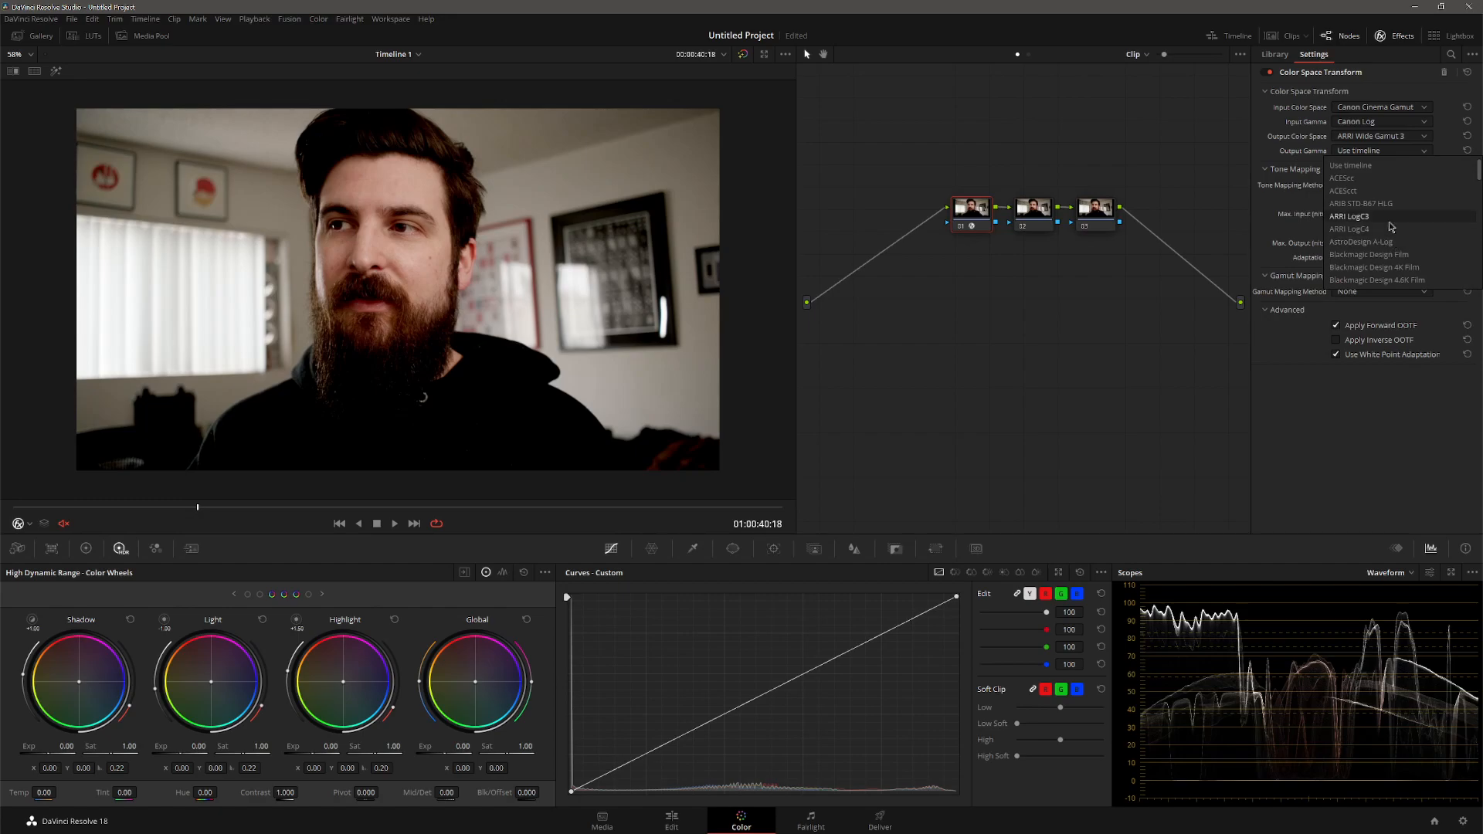
left_click(1384, 203)
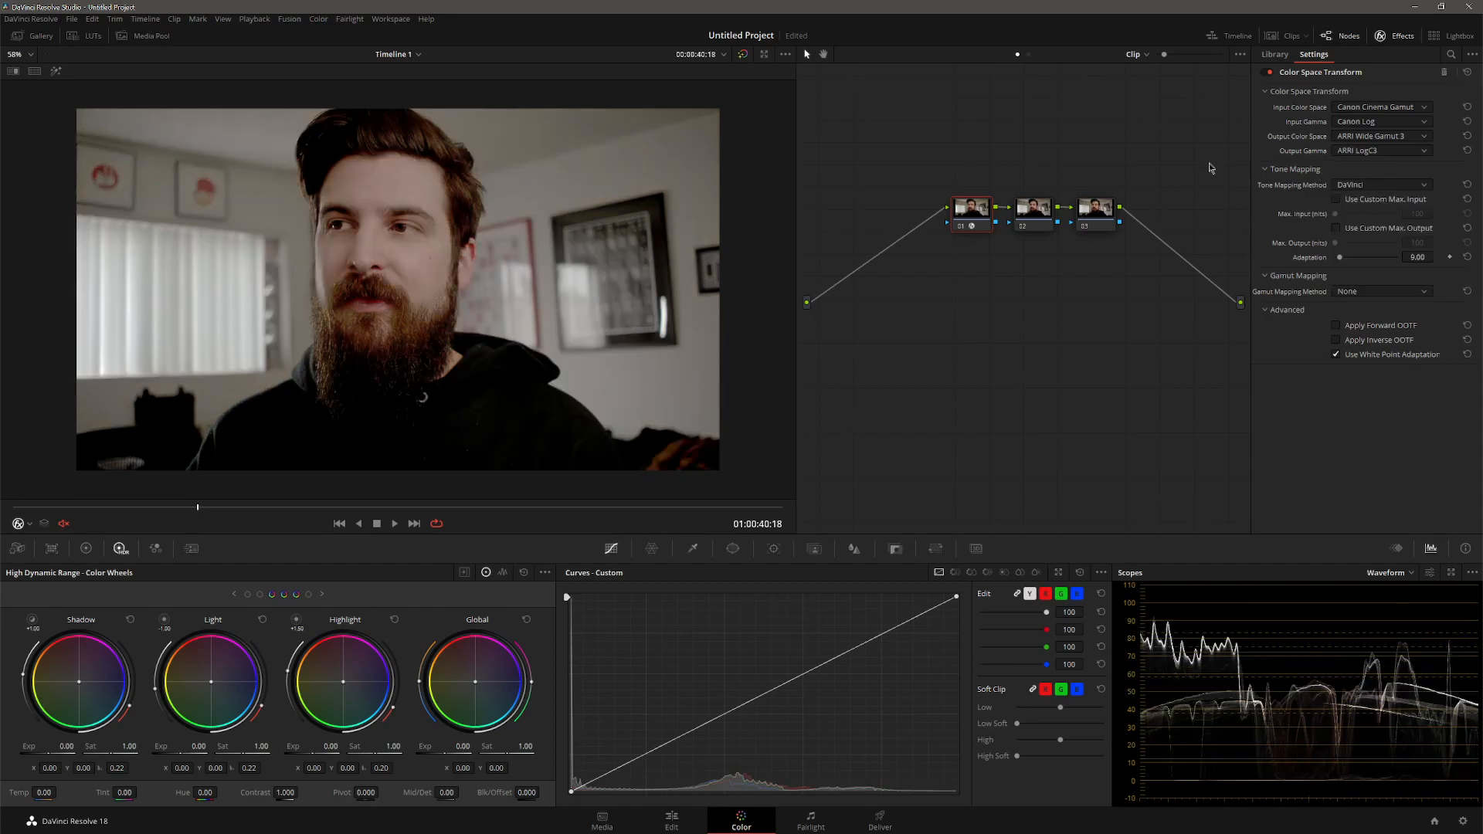
- Apply the Arri Alexa LogC to Rec709 LUT to the third node
right_click(1086, 210)
left_click(1086, 210)
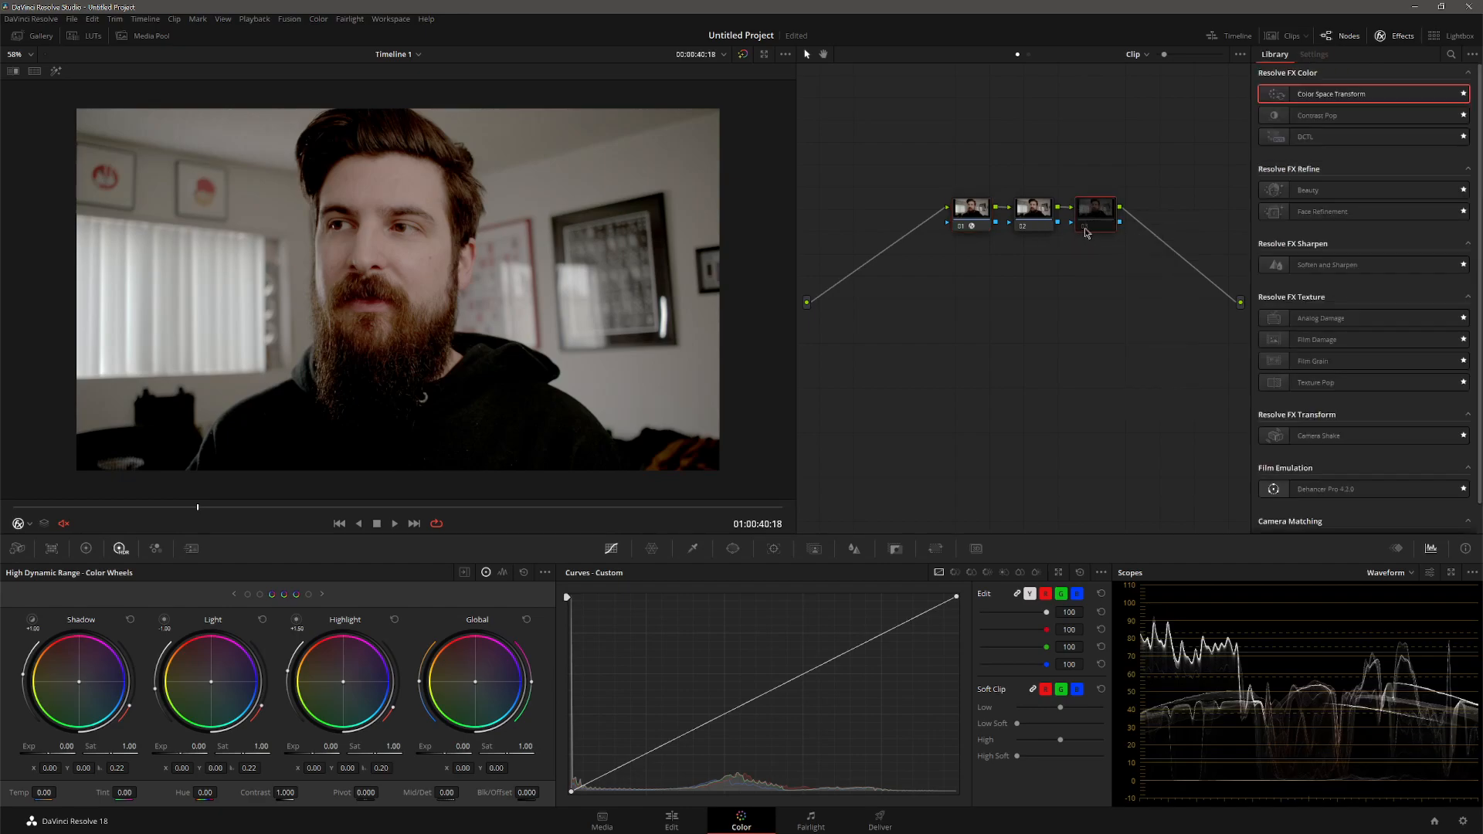
right_click(1097, 220)
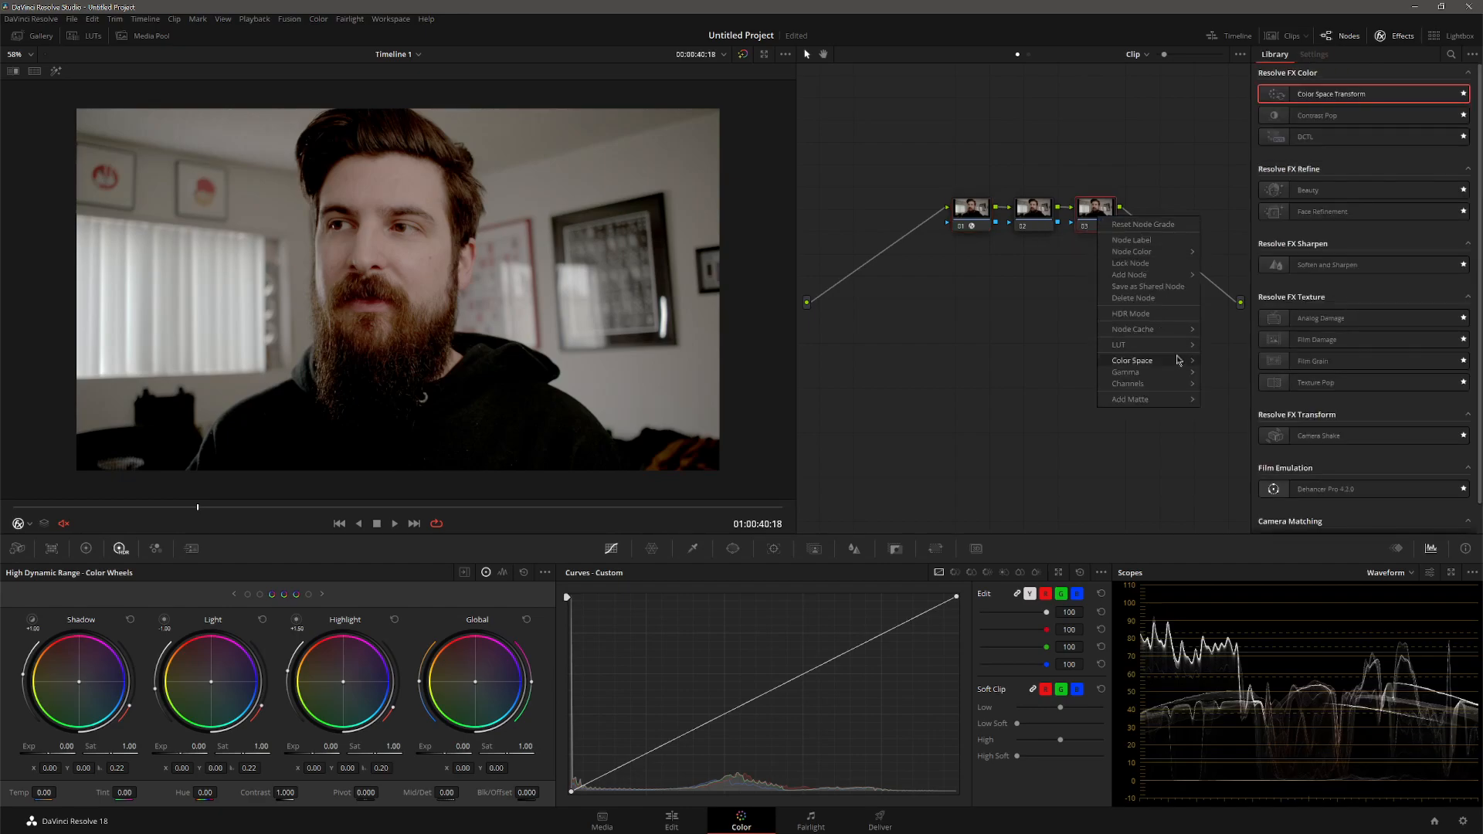
mouse_move(1152, 352)
mouse_move(1029, 331)
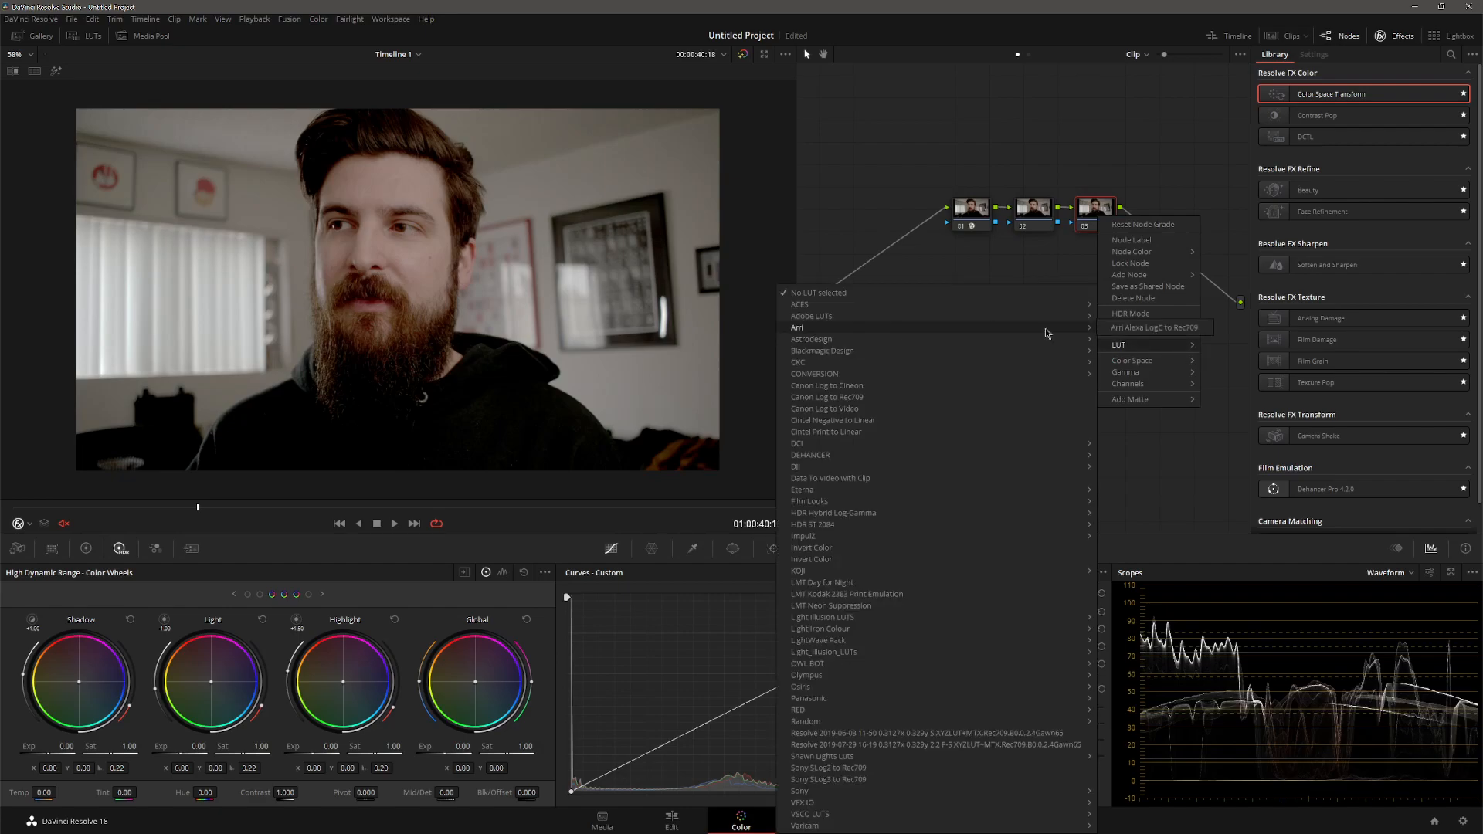
left_click(1119, 333)
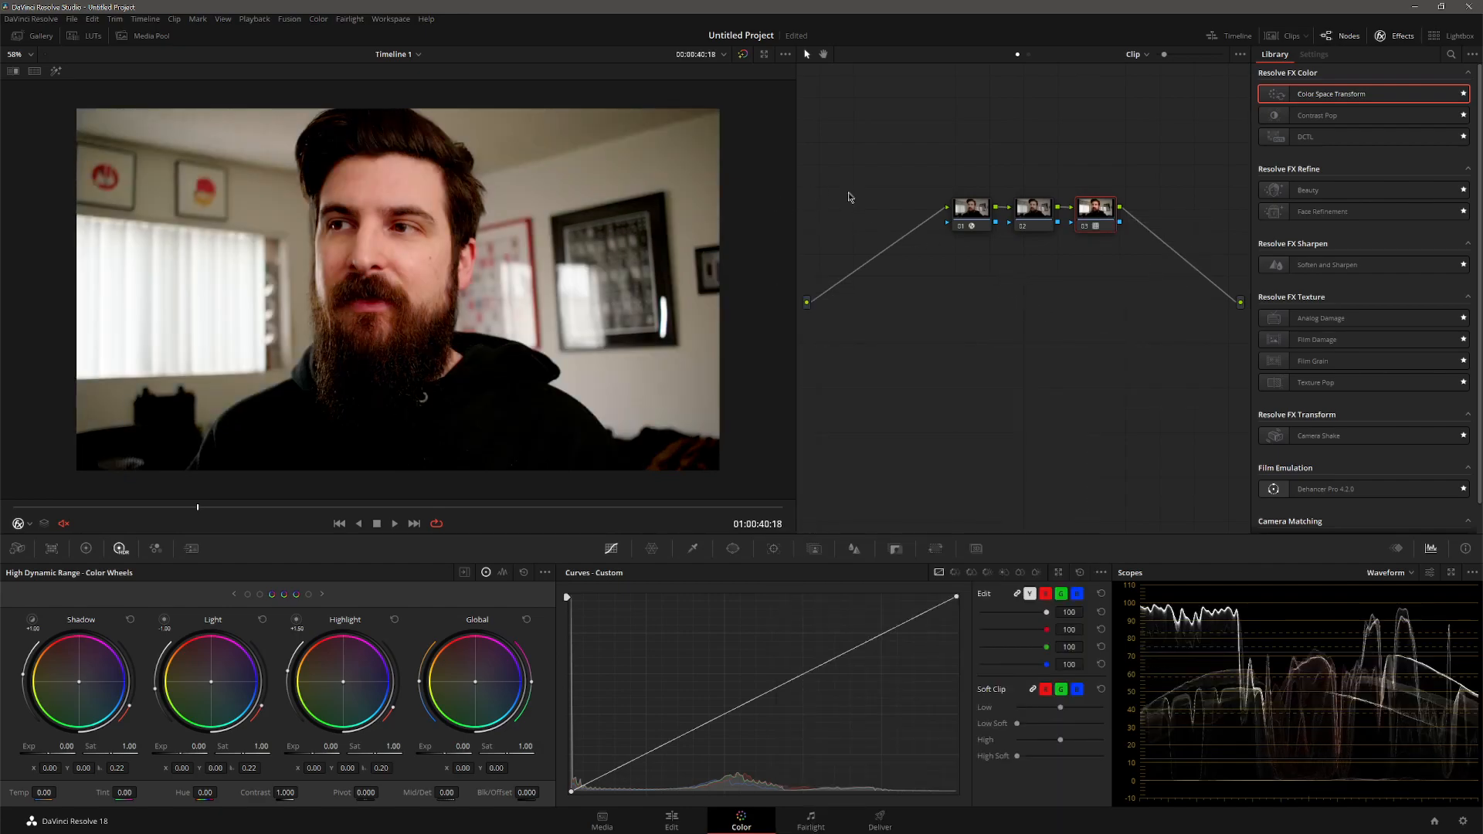
- Set the middle node's HDR Global wheel to Exp -0.56 and Sat 0.76
left_click(971, 221)
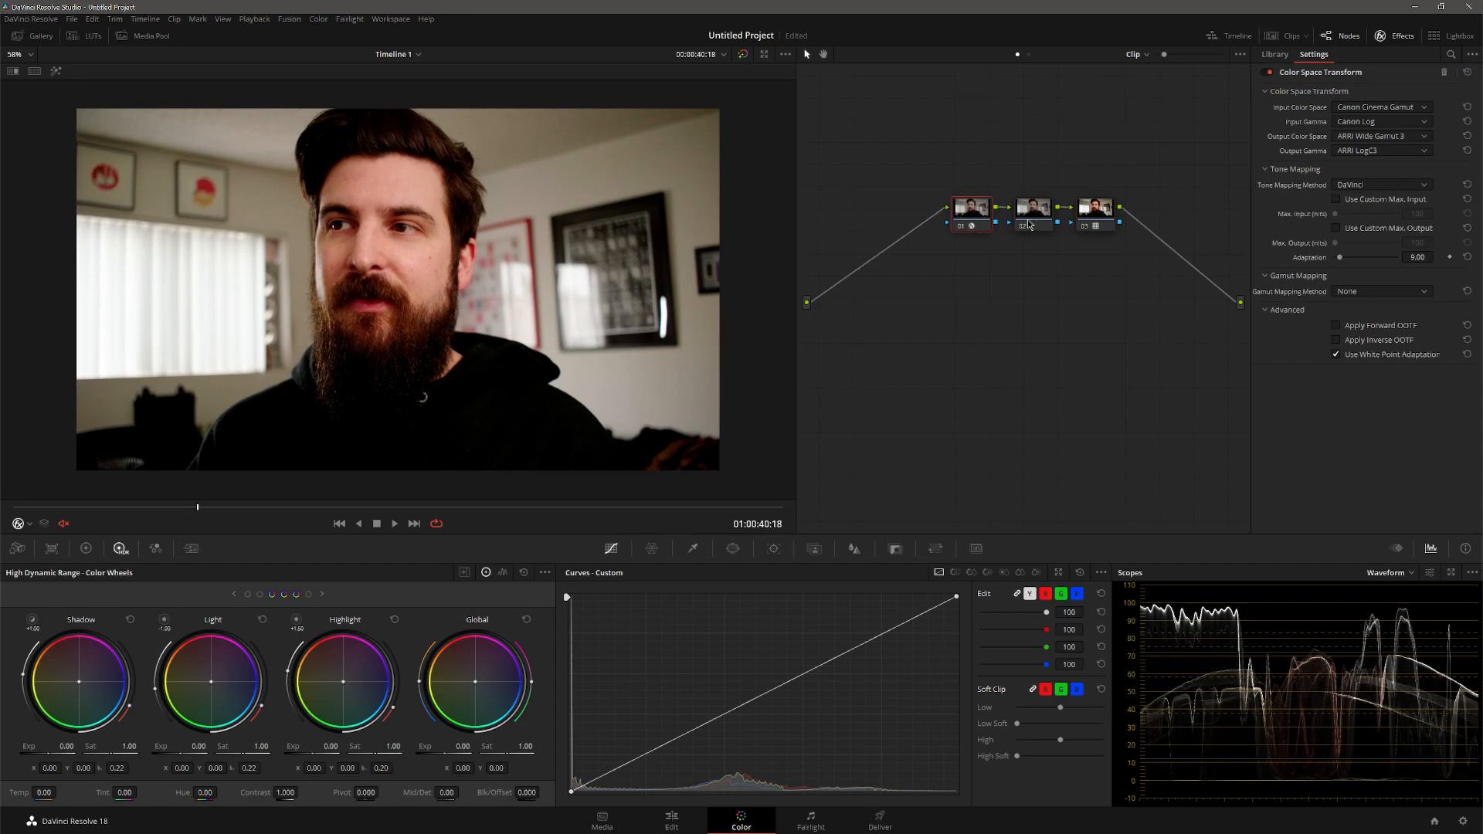
left_click(1030, 224)
left_click_drag(461, 746, 409, 746)
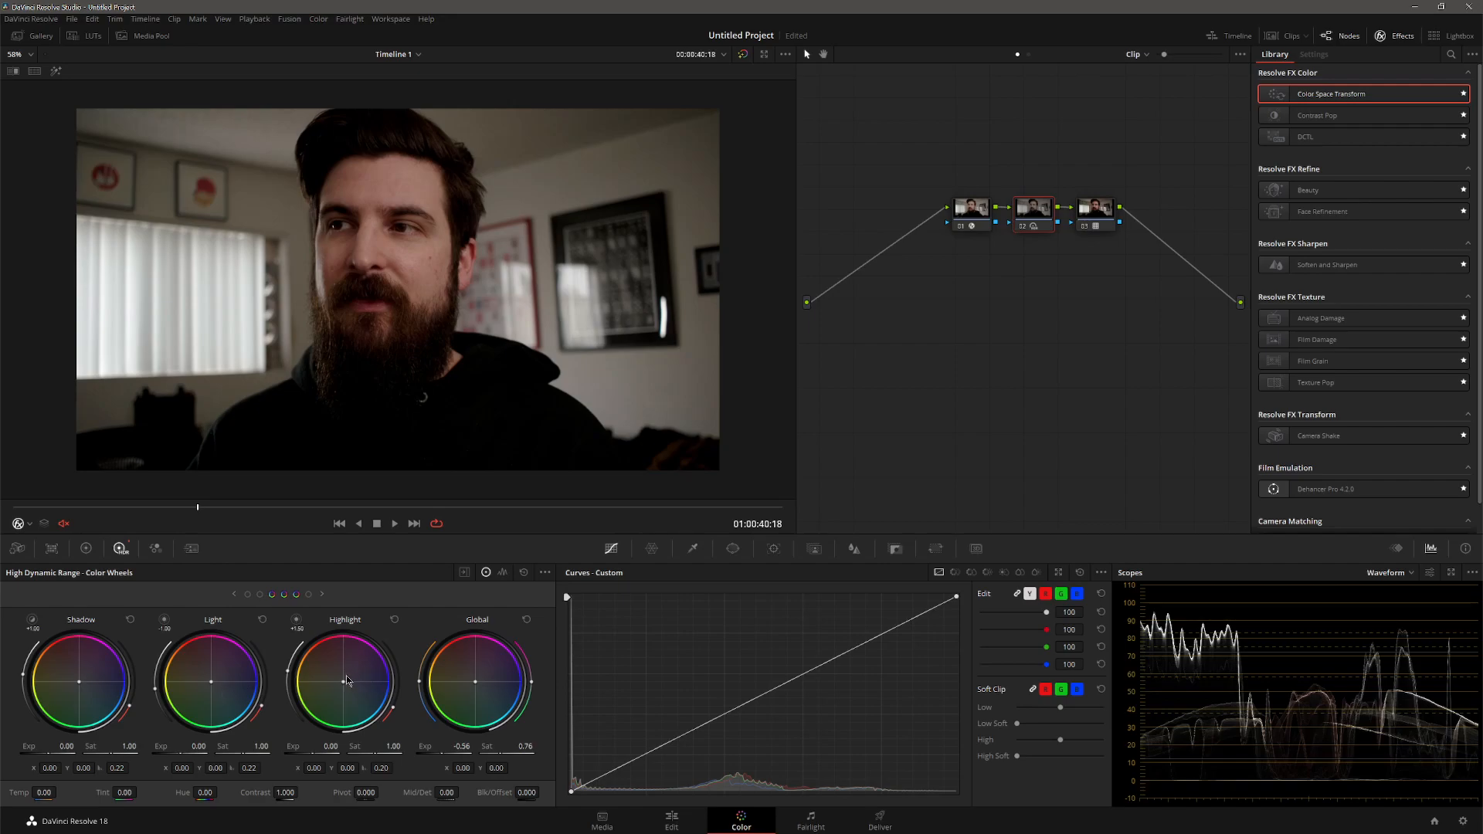
- Shift the Highlight wheel to X 0.01 and Shadow to X -0.01, Y -0.01, with Contrast 0.746 and Global Exp -0.65, and play the clip
left_click_drag(341, 684, 342, 684)
left_click_drag(76, 689, 76, 689)
left_click_drag(284, 792, 460, 746)
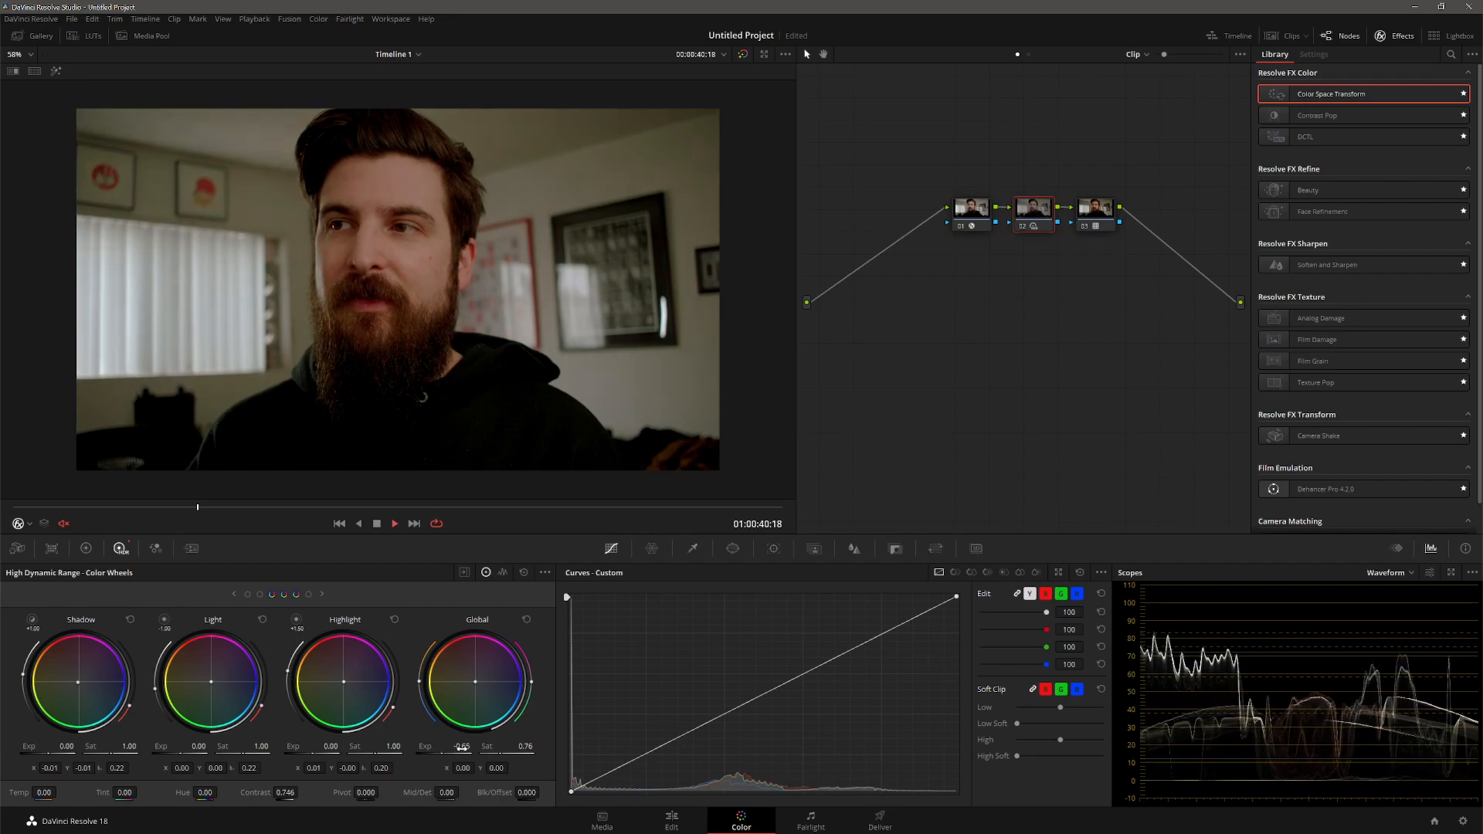
key("space")
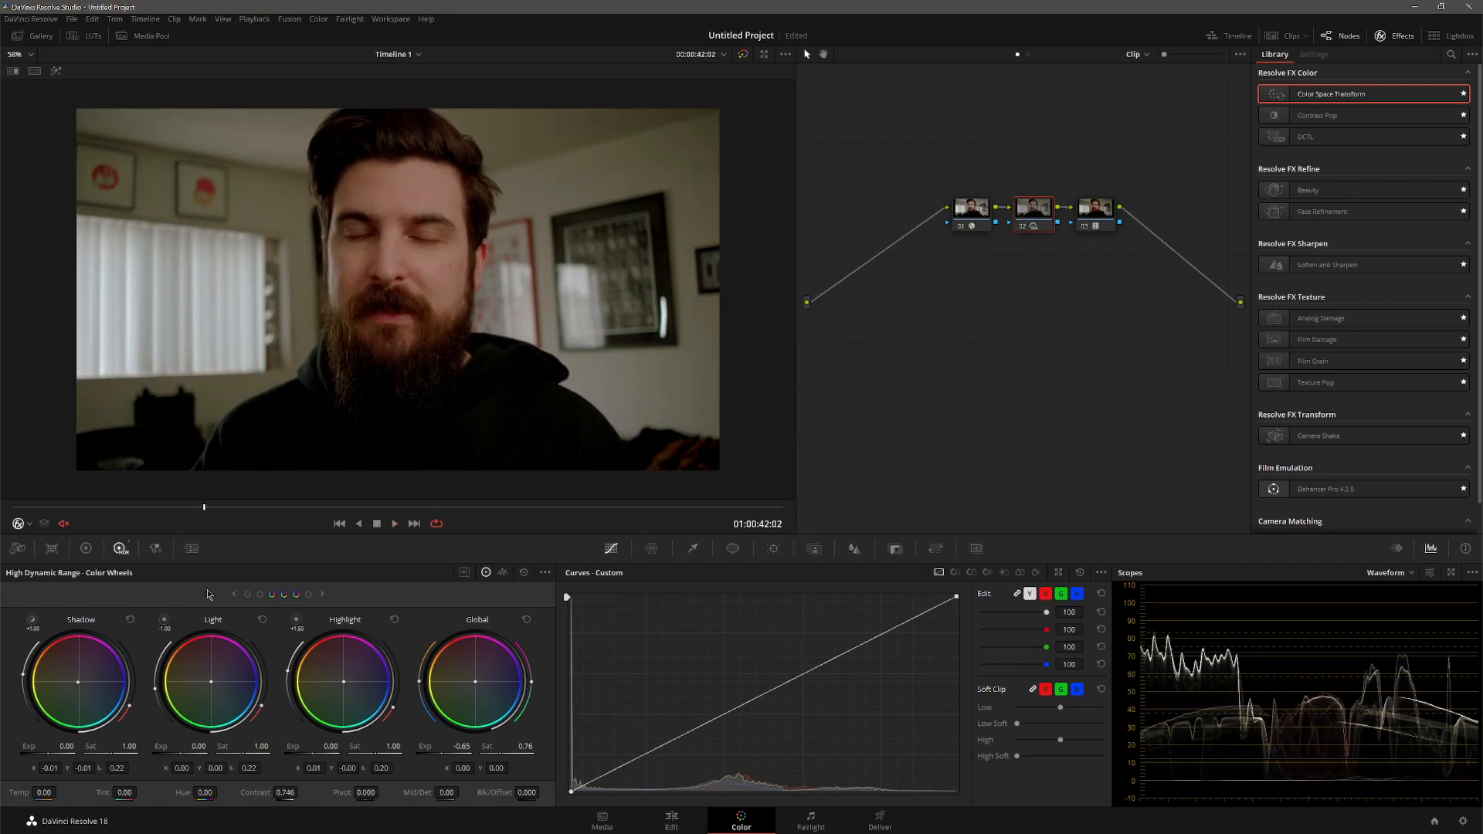
- Try a different exposure on the HDR Dark wheel and reset that wheel
left_click(259, 595)
left_click_drag(66, 747, 139, 747)
left_click(130, 619)
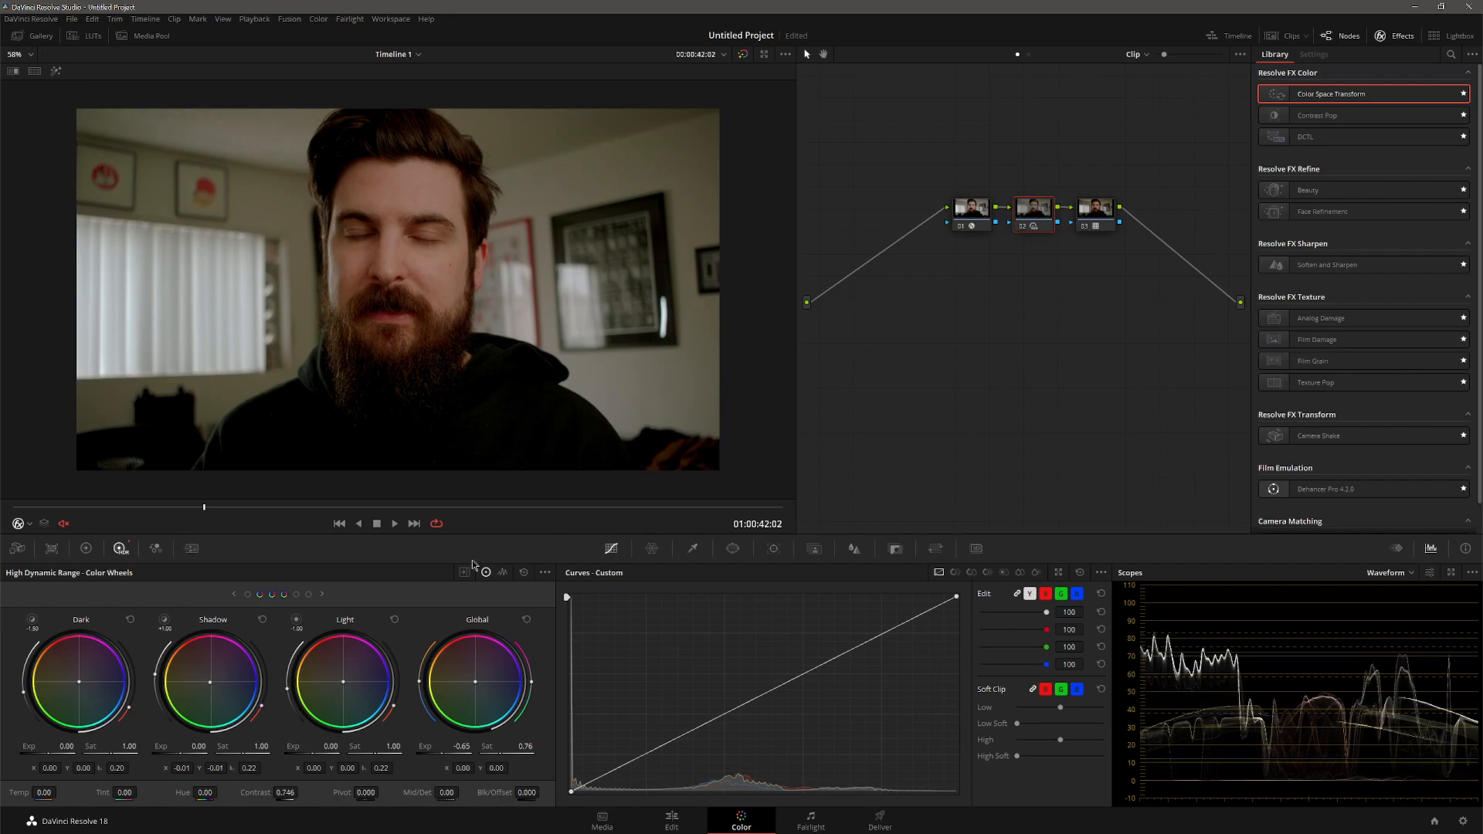
- Raise the Global wheel's Exp to -0.57 and play the clip to about 01:00:46 to check it
mouse_move(439, 723)
left_mouse_down()
mouse_move(478, 723)
mouse_move(449, 723)
left_mouse_up()
key("space")
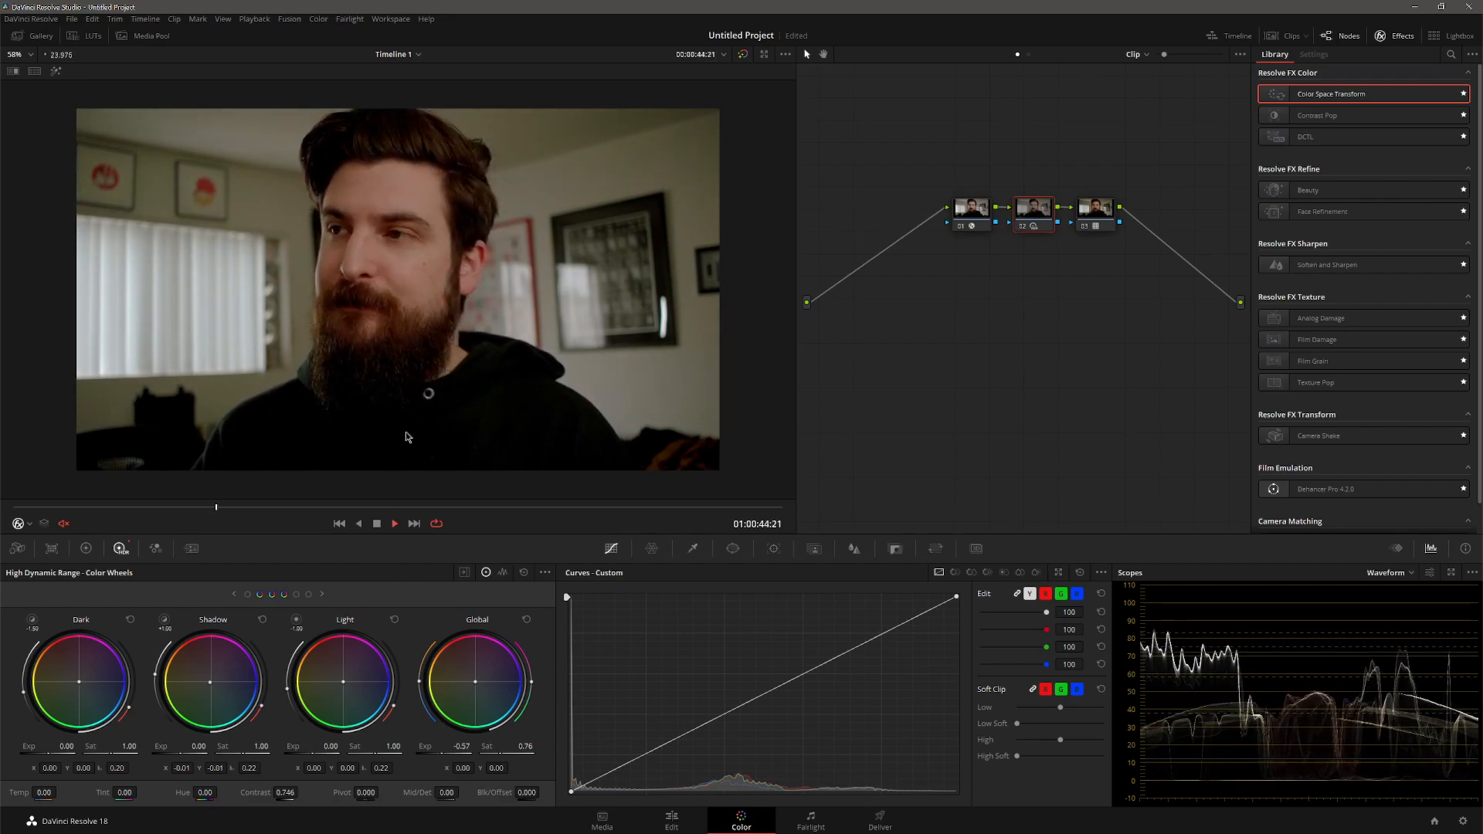
key("space")
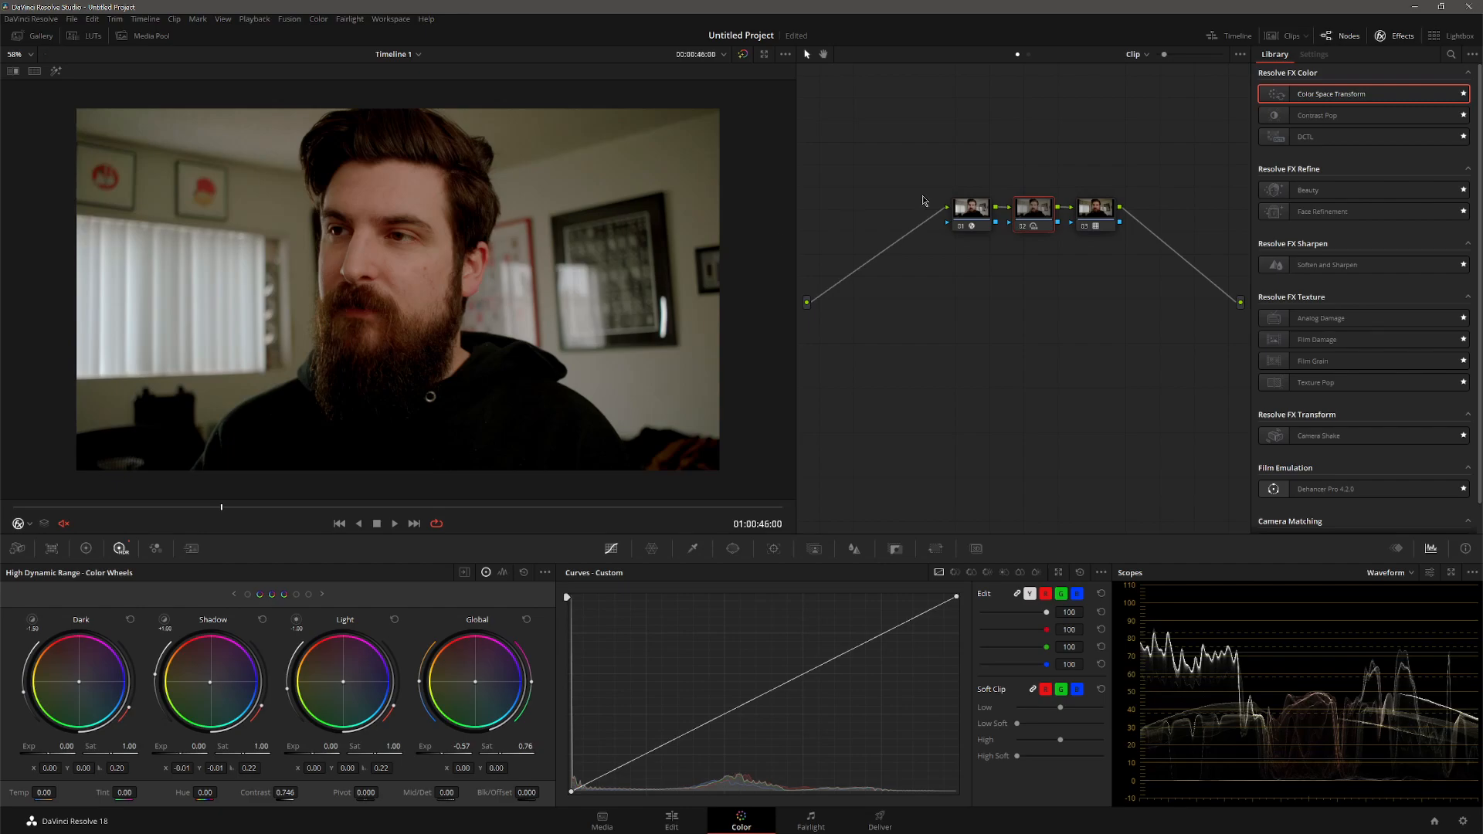
- Spread the node graph by moving the Color Space Transform node and the LUT node down and away from the middle node
left_click(974, 216)
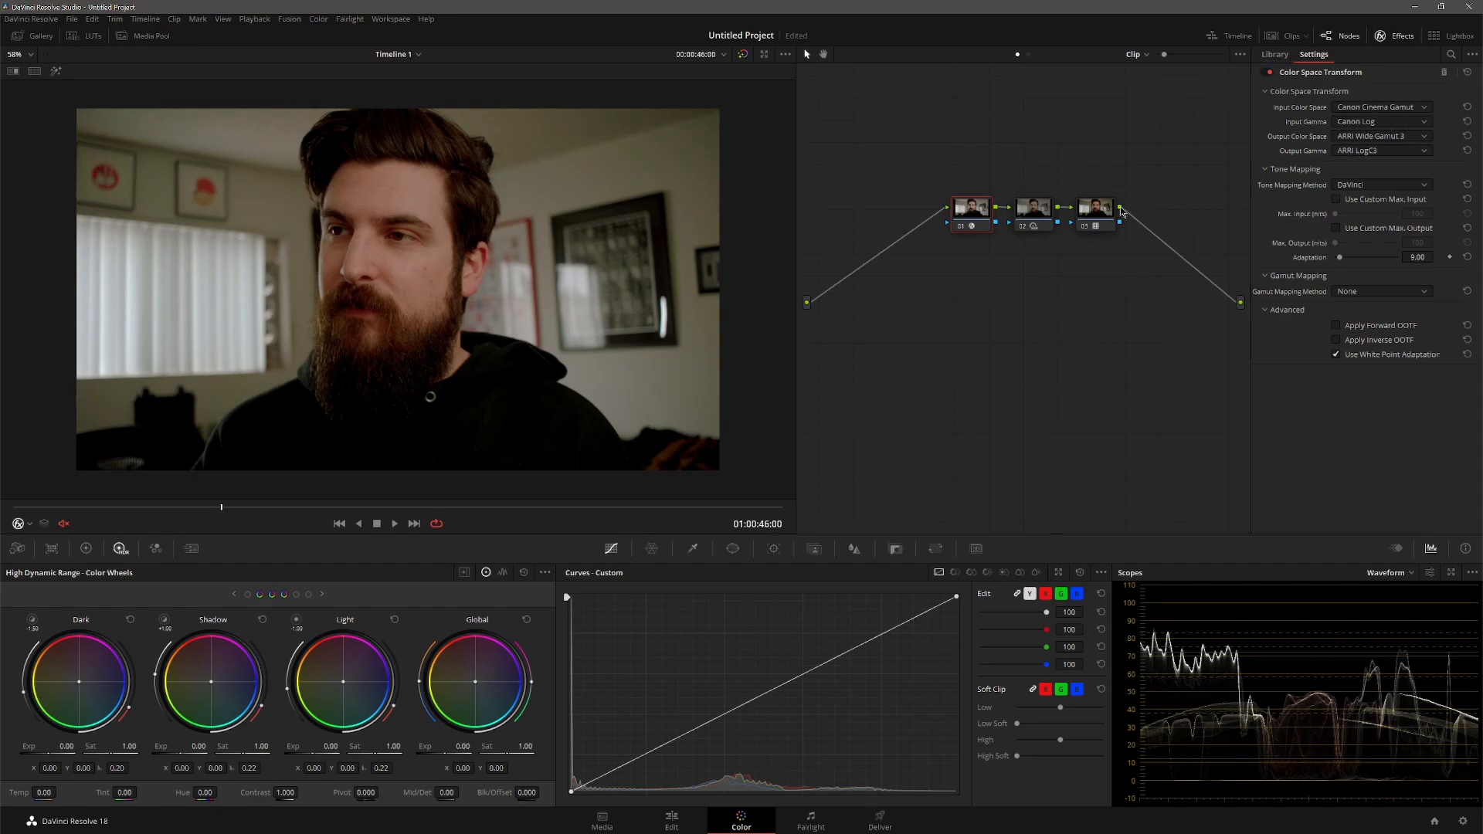
left_click_drag(971, 225, 889, 303)
left_click_drag(1096, 218, 1155, 322)
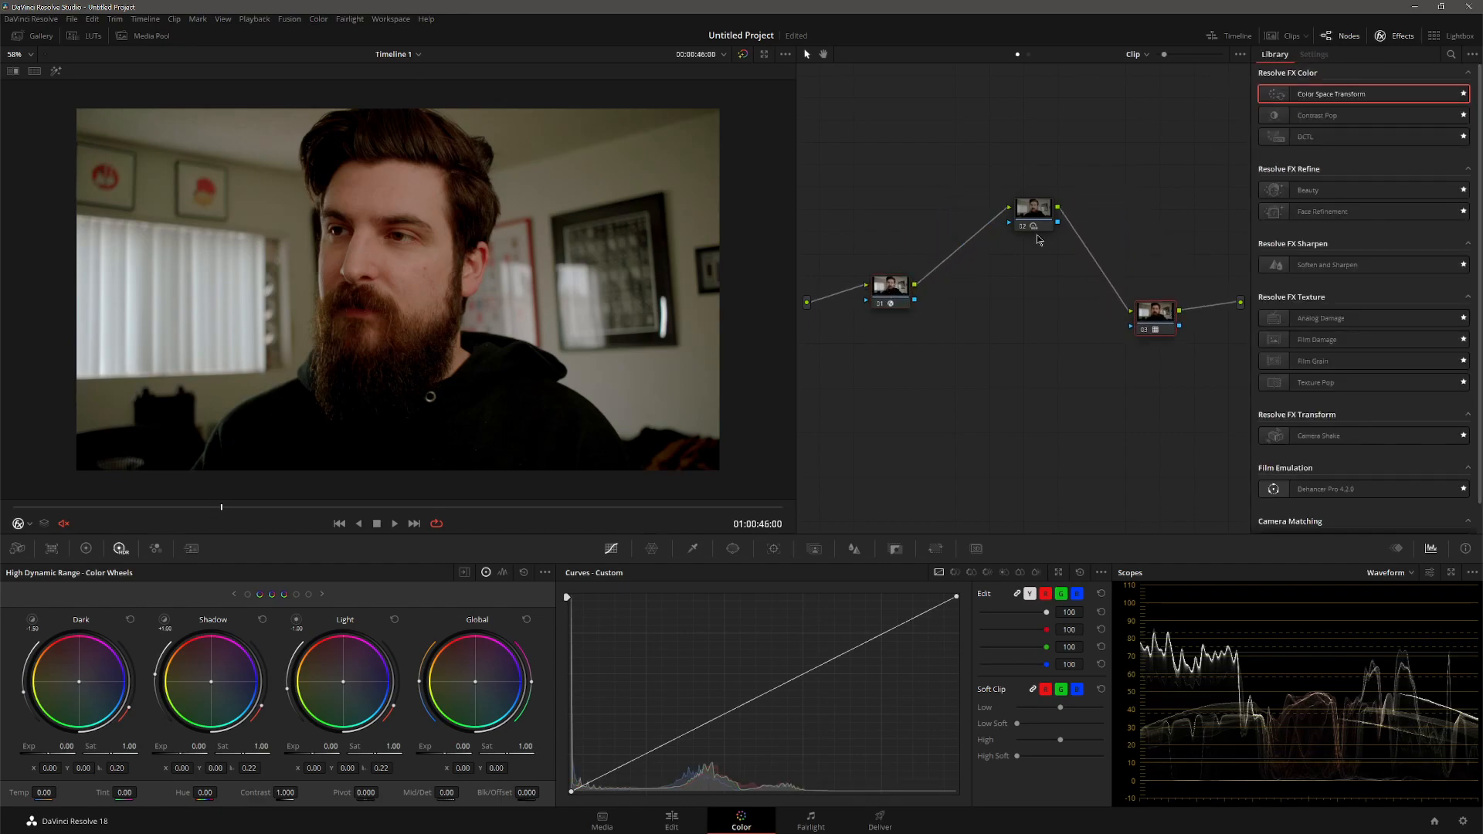
left_click(892, 291)
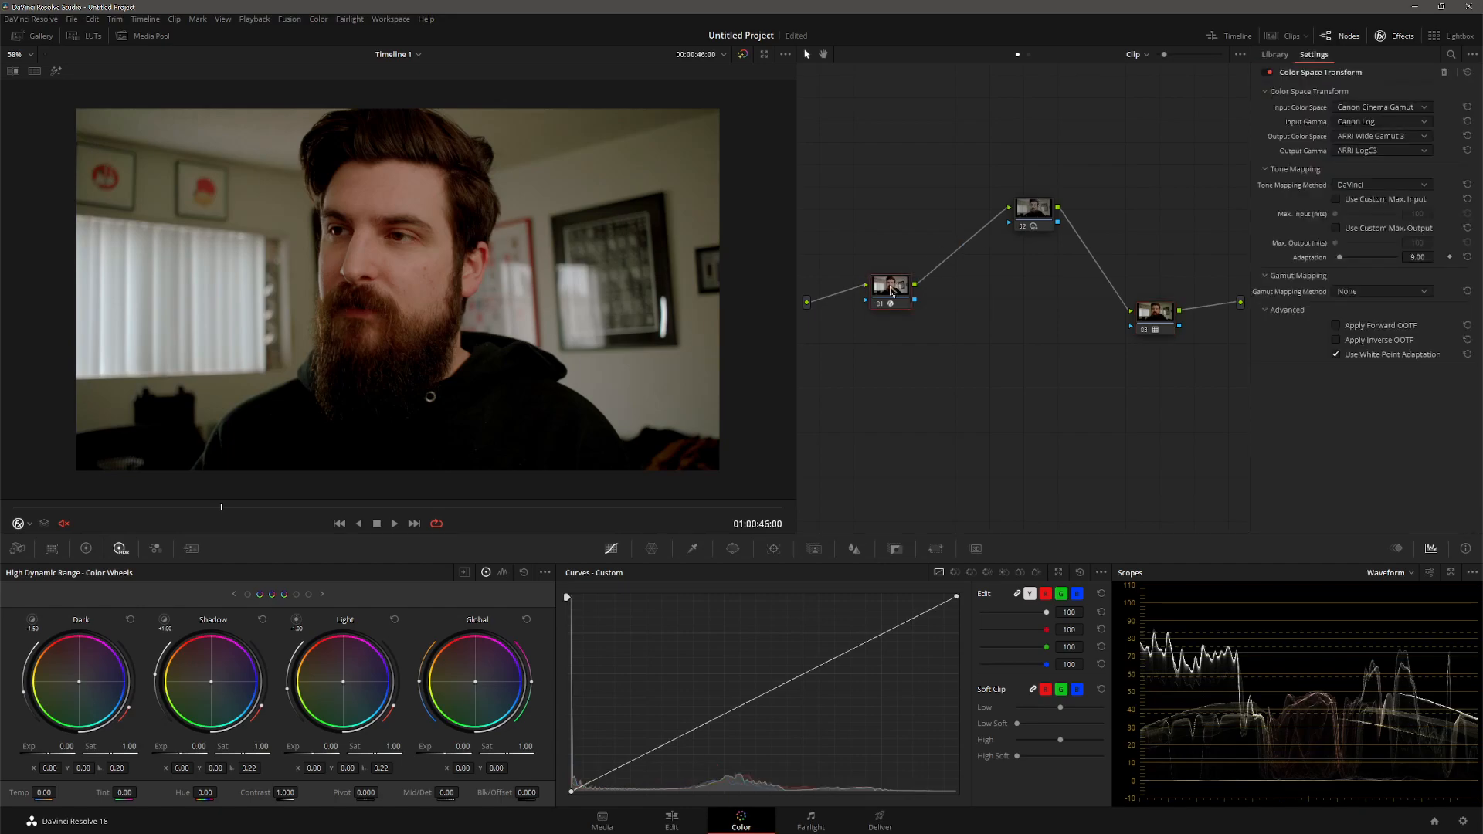
- Add a serial node after the HDR-graded node, arrange the two side by side, and play a short stretch of the clip
left_click(1036, 225)
key("alt+s")
left_click_drag(1036, 226, 993, 232)
left_click_drag(1088, 222, 1061, 234)
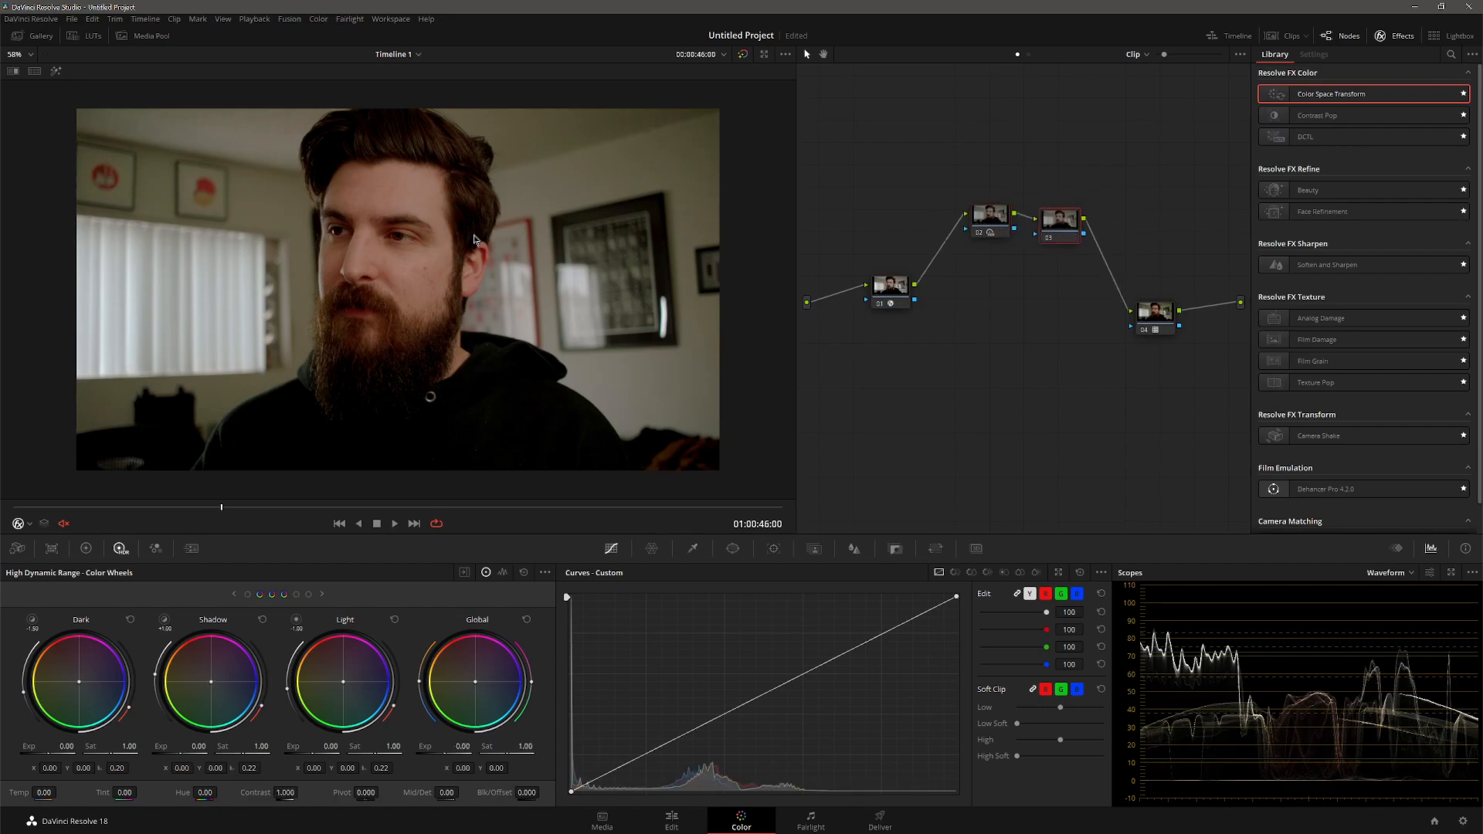
key("space")
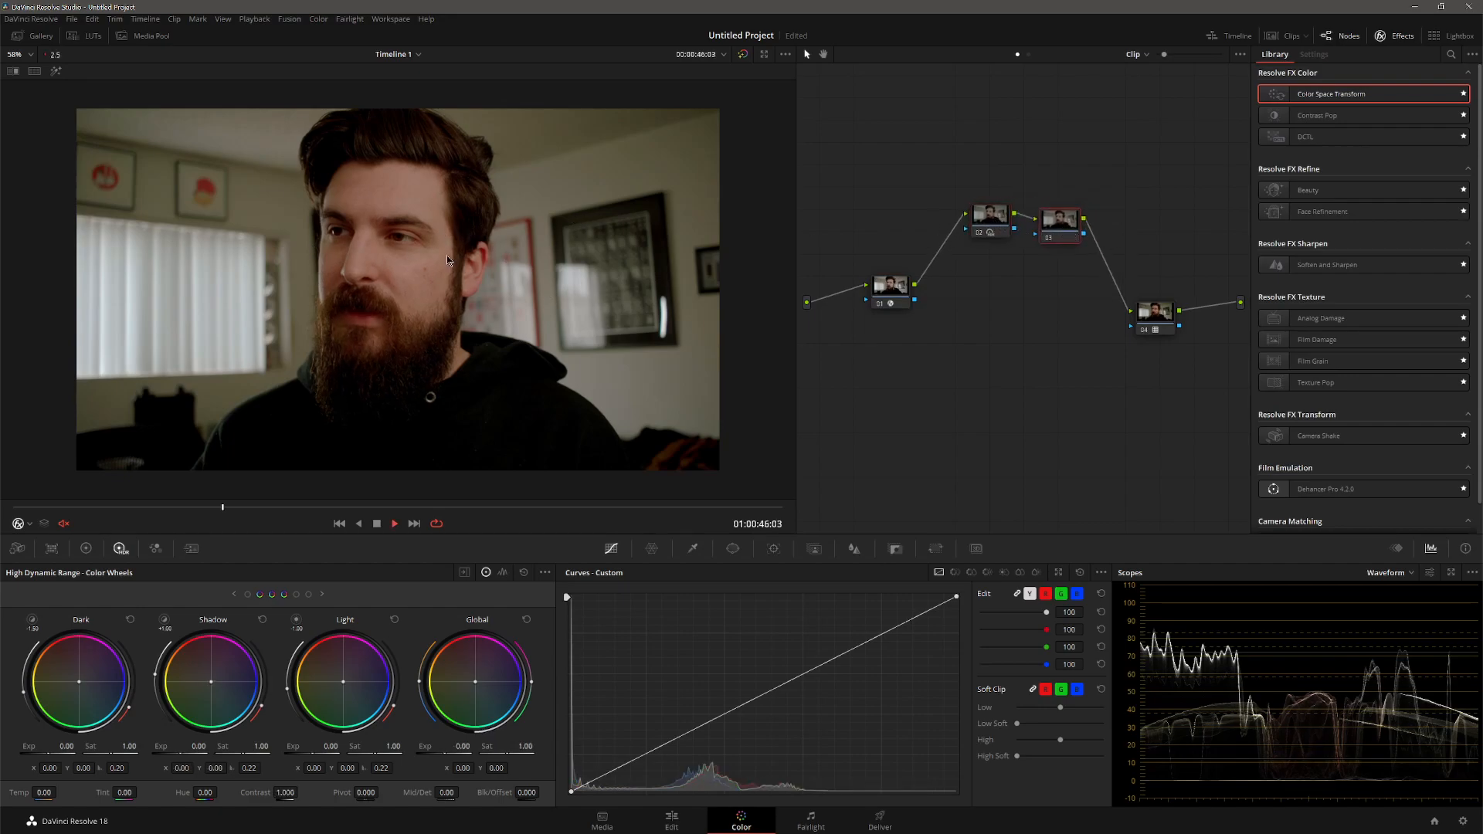
key("space")
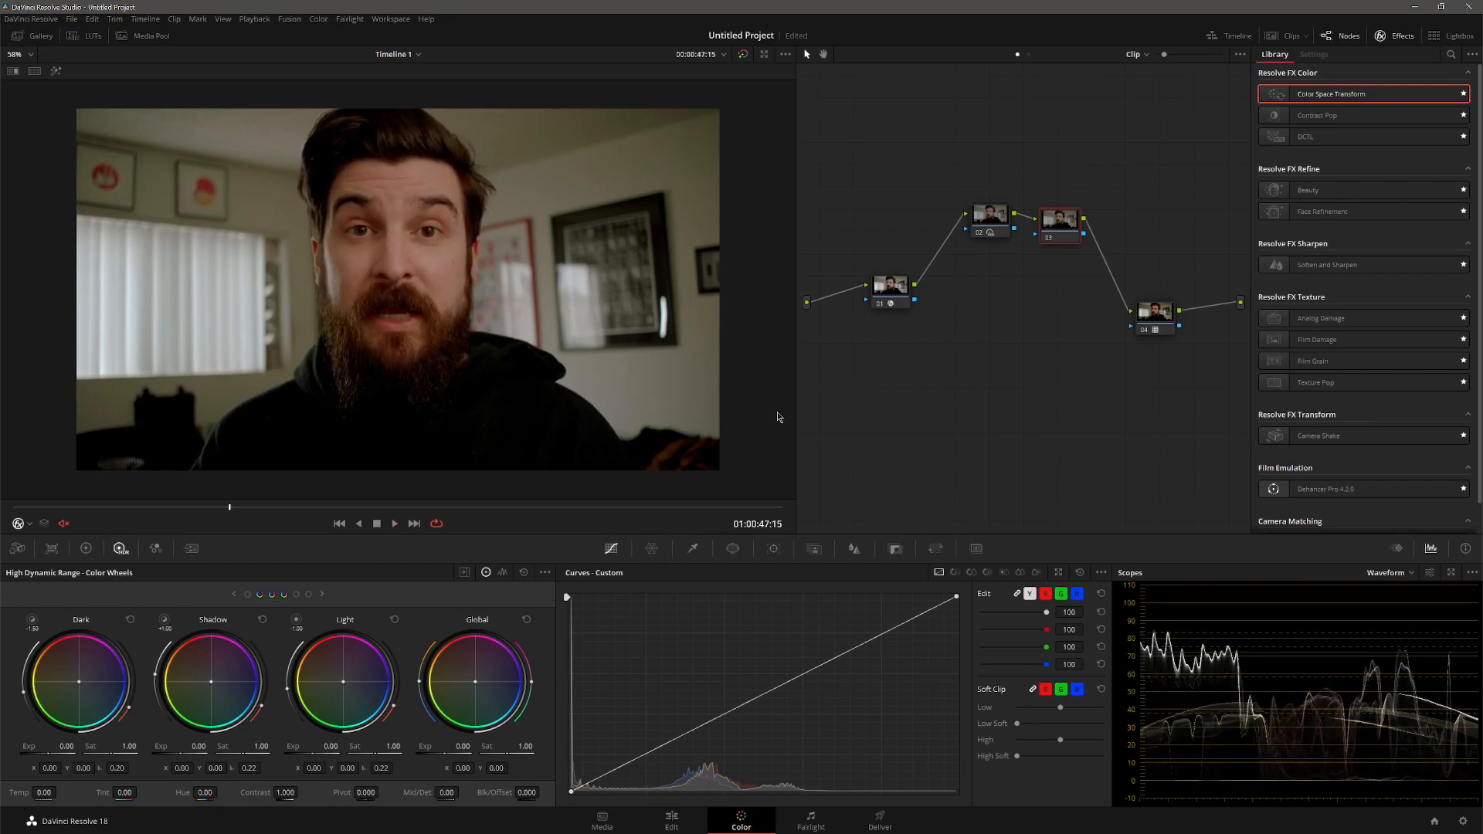
- Open the Hue-Saturation Color Warper on the new node and set its grid resolution to 12
left_click(650, 550)
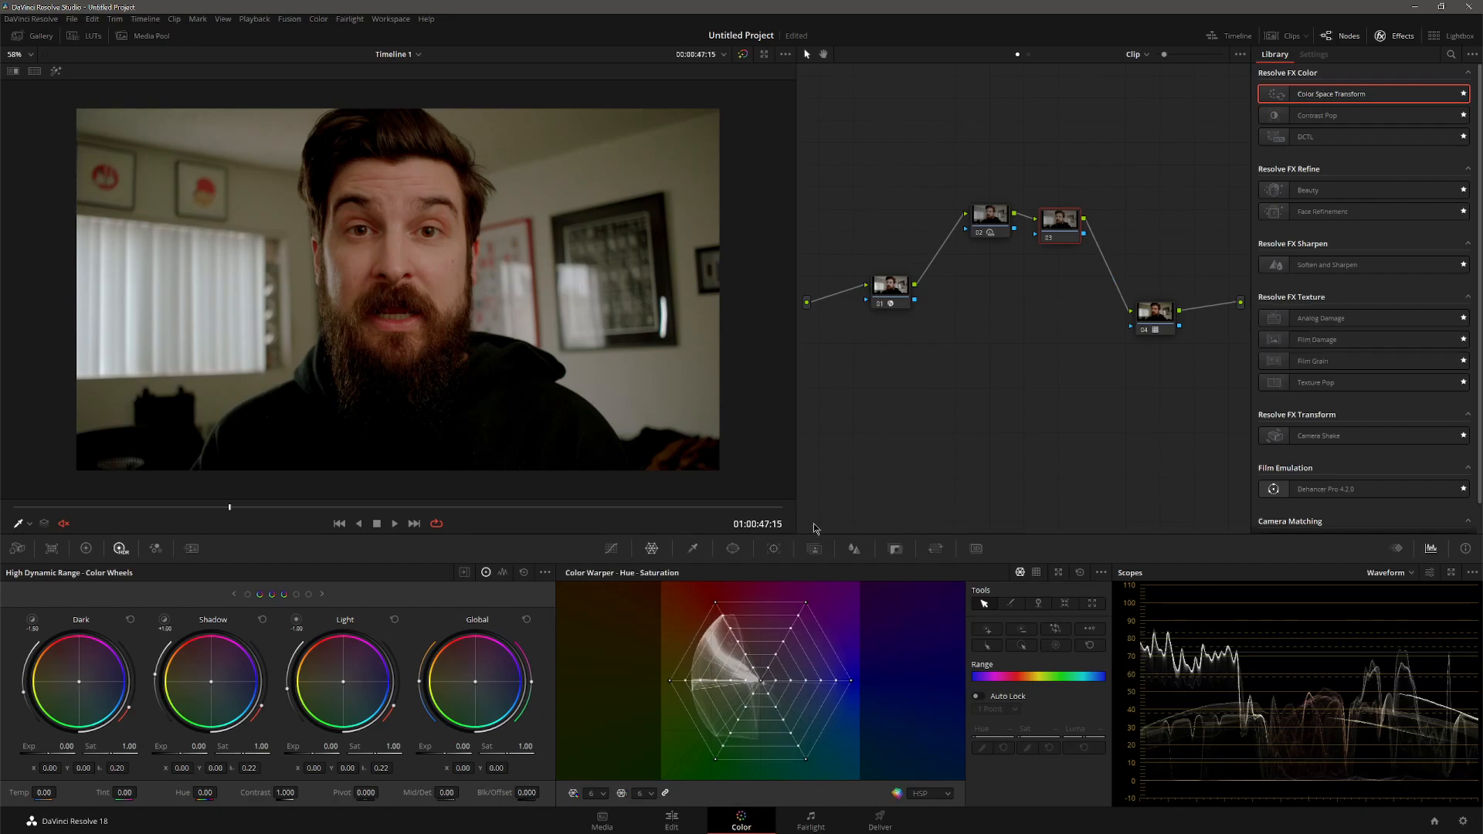
left_click(602, 797)
left_click(595, 754)
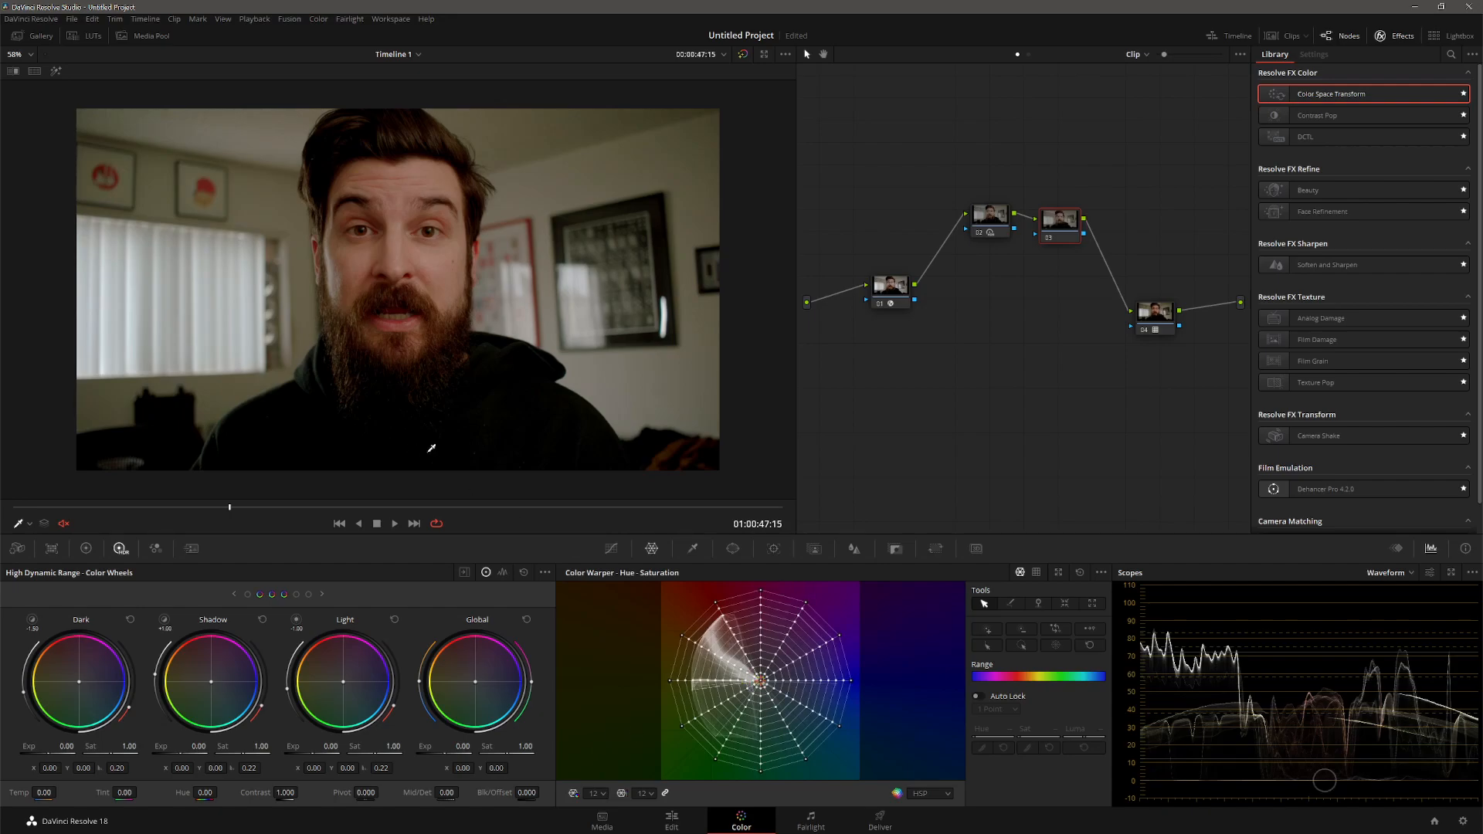
- Try shifting the skin tone sampled from the cheek to Hue 0.85 in the Color Warper
left_click(436, 264)
left_click_drag(429, 270, 434, 260)
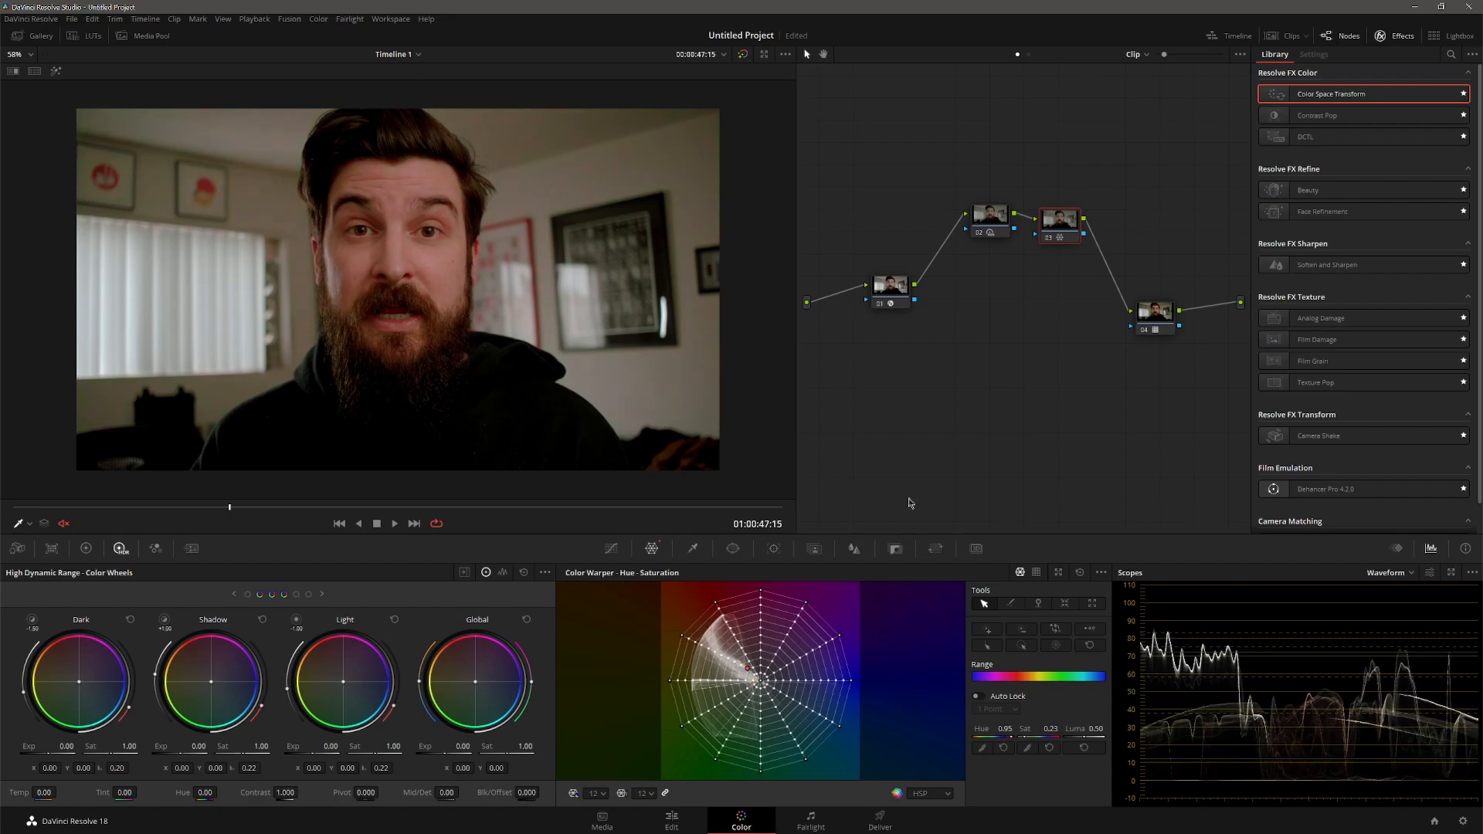
left_click(757, 722)
- Set the Color Warper grid resolution to 8 and shift the tone sampled from the cheek to Hue 0.94, Sat 0.22
left_click(606, 792)
left_click(595, 743)
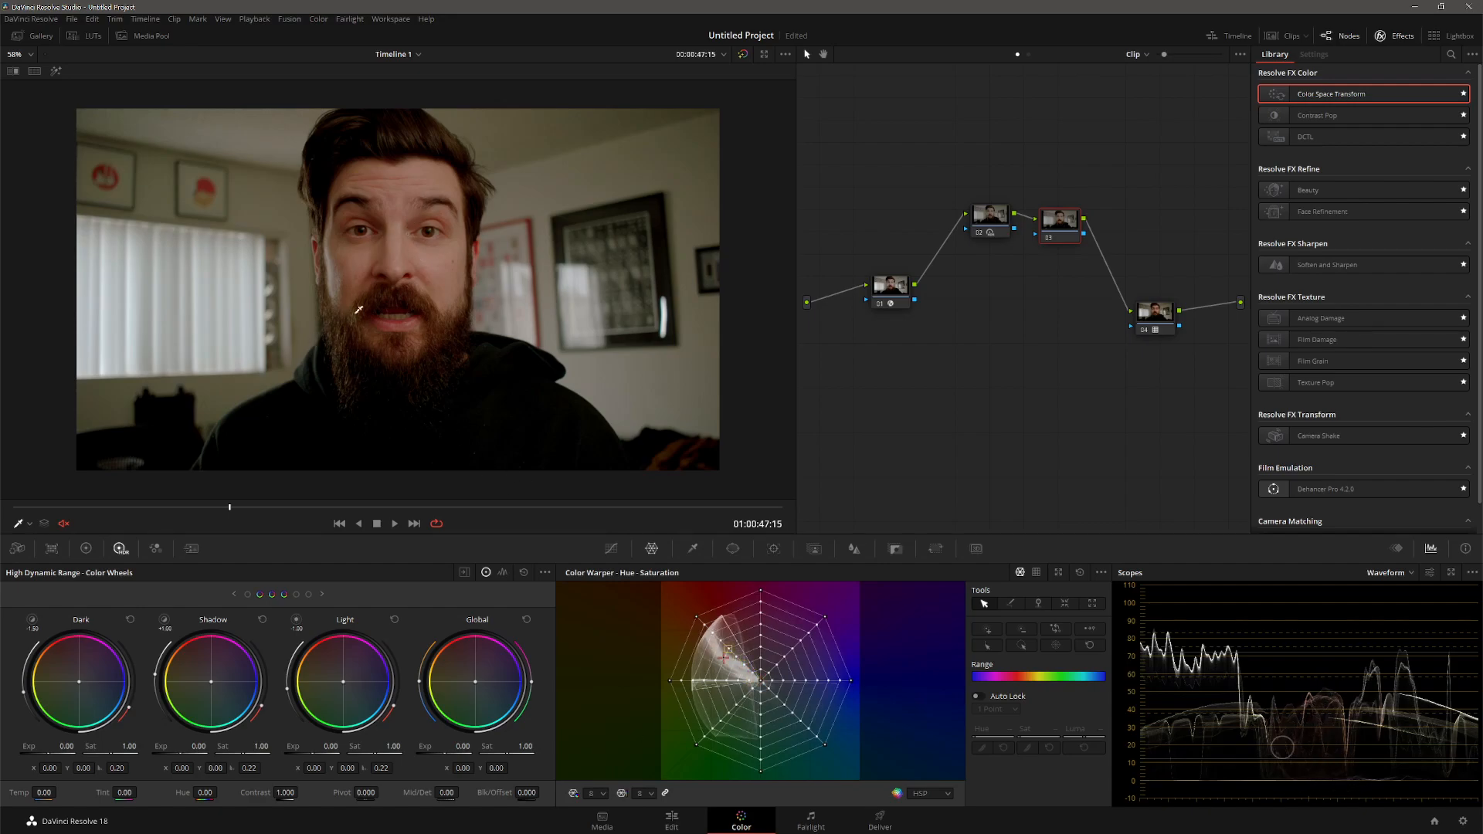
left_click(415, 255)
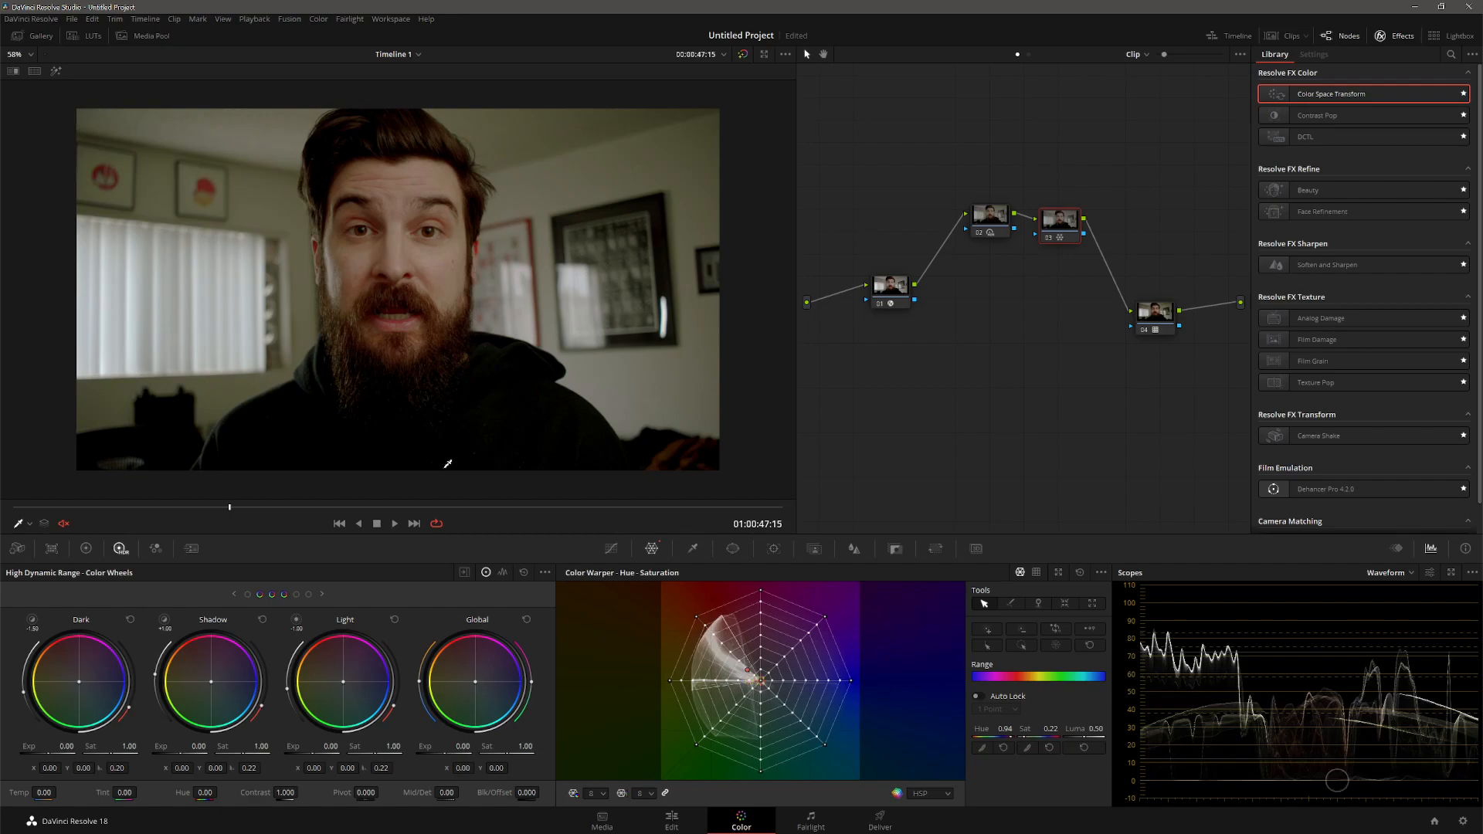
- Set the Color Warper grid resolution to 16 and shift the tone sampled from the cheek to Hue 0.94, Sat 0.29
left_click_drag(386, 506, 428, 507)
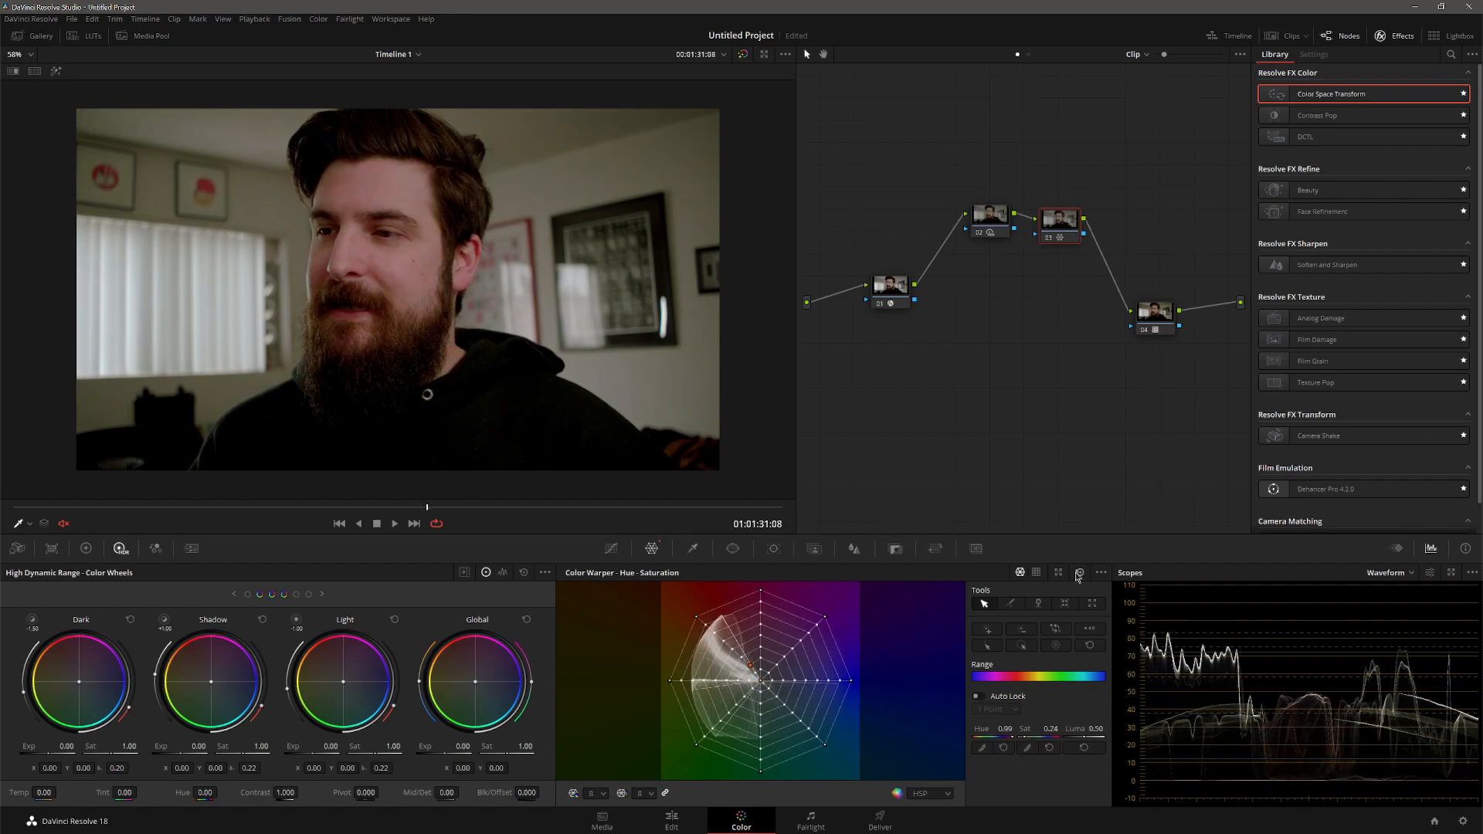
left_click(598, 795)
left_click(593, 765)
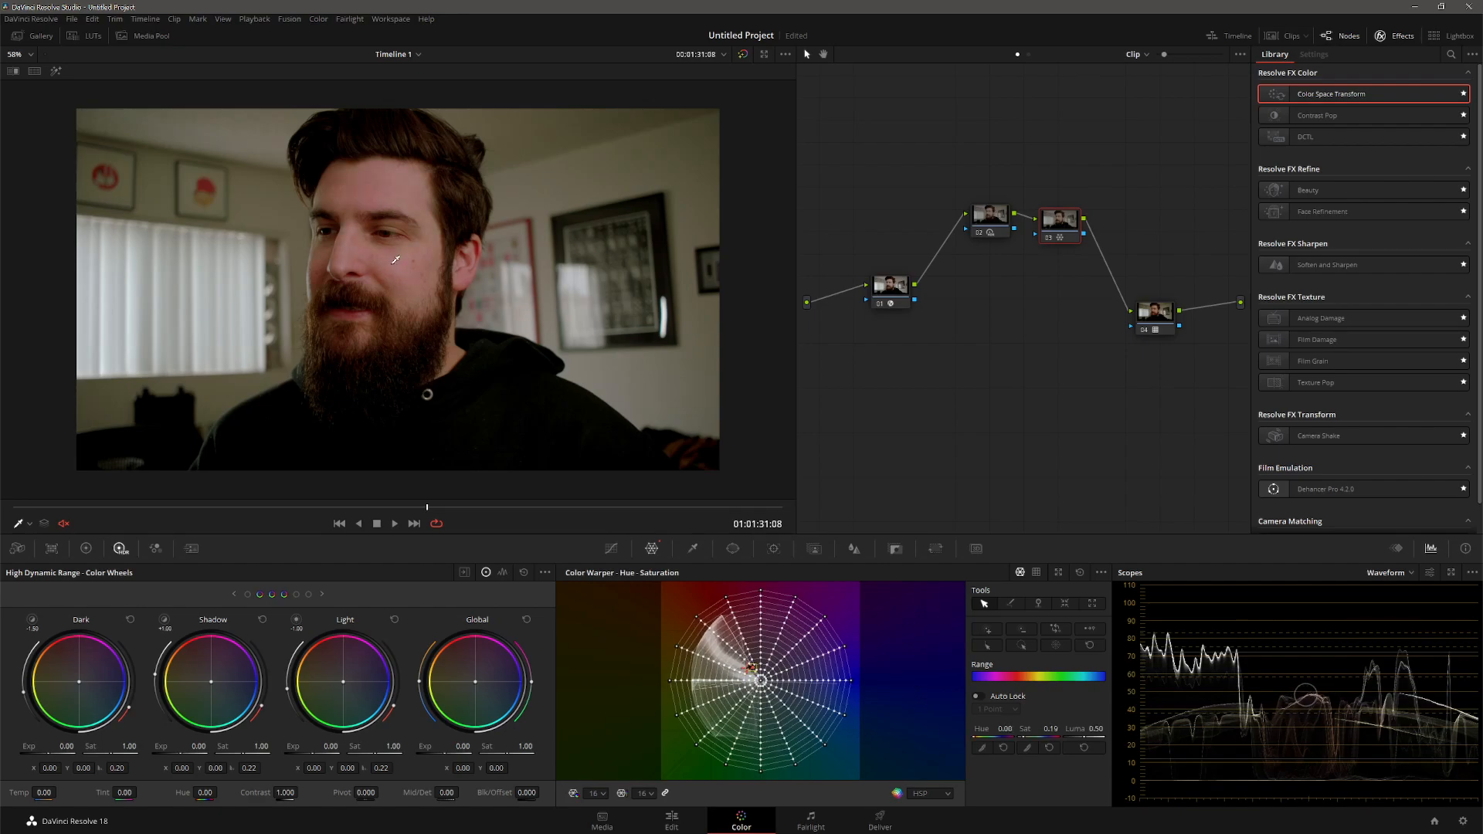
mouse_move(391, 266)
left_mouse_down()
mouse_move(491, 292)
mouse_move(397, 264)
left_mouse_up()
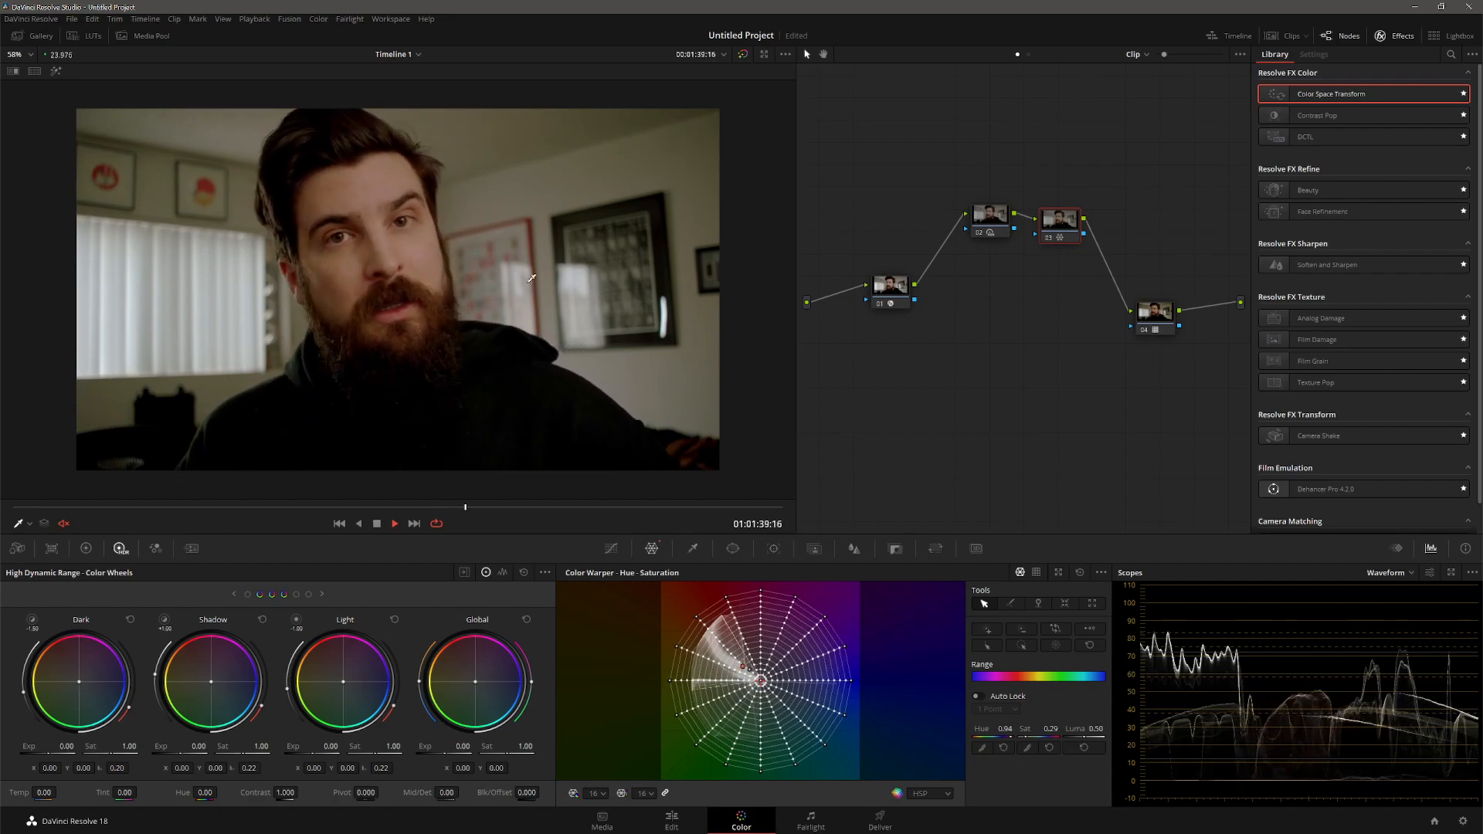
- Compare the clip near 01:01:55:01 with all grades bypassed and enabled, and play a short stretch with the LUT node selected
key("space")
left_click_drag(507, 515, 534, 512)
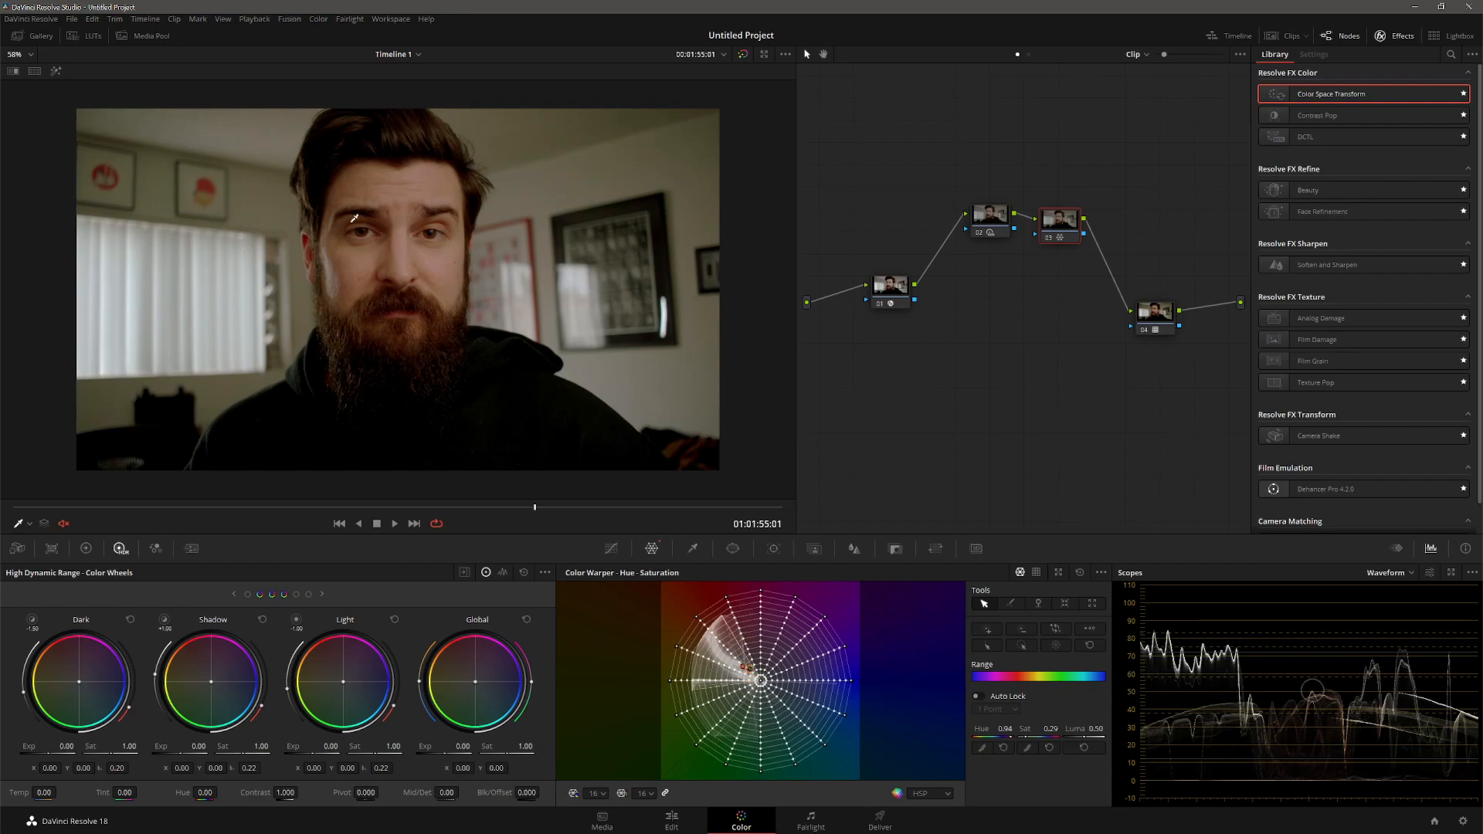
left_click(742, 55)
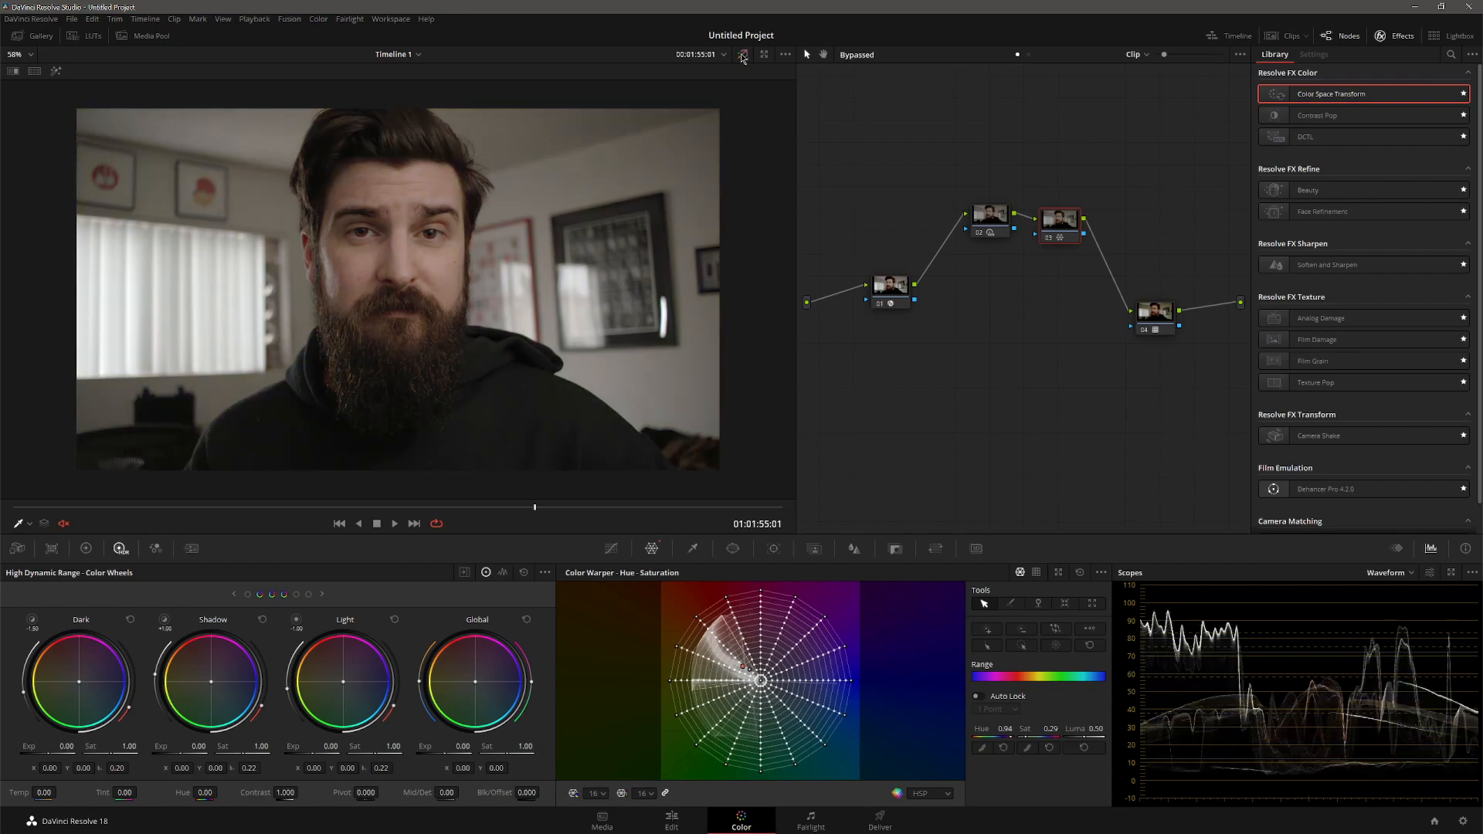
left_click(742, 56)
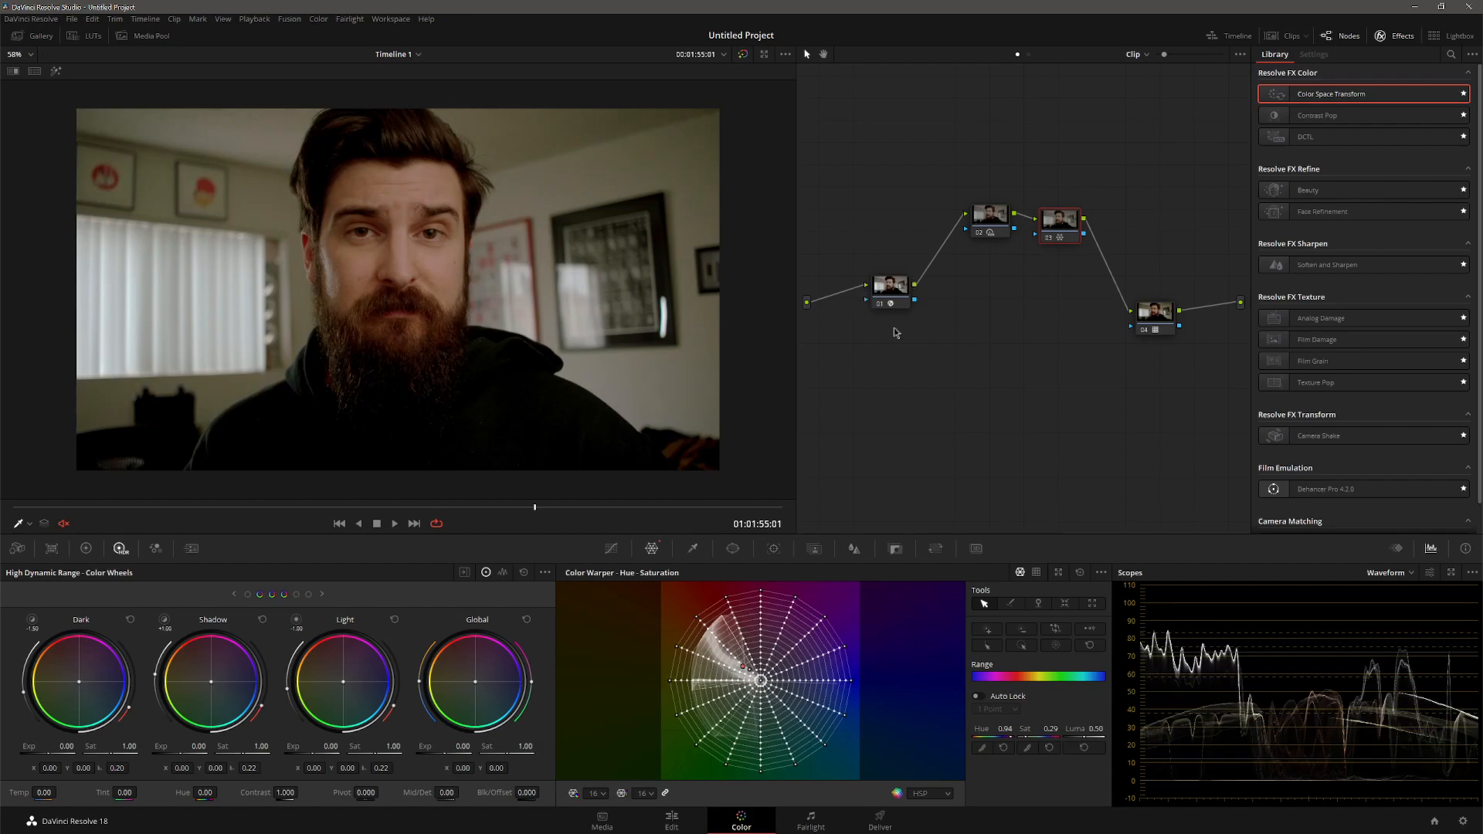
left_click(1156, 318)
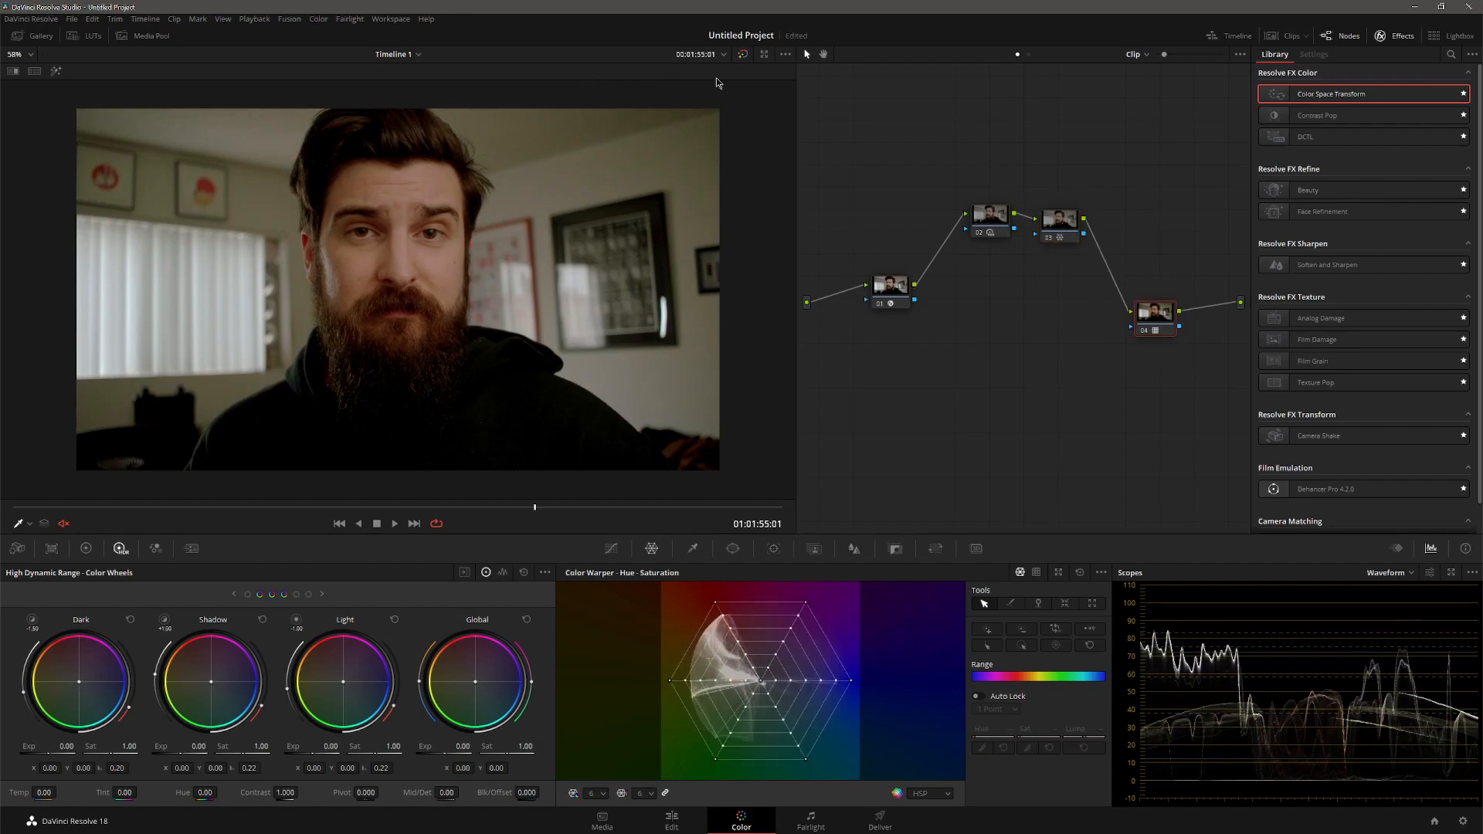
left_click(743, 57)
left_click(744, 57)
key("space")
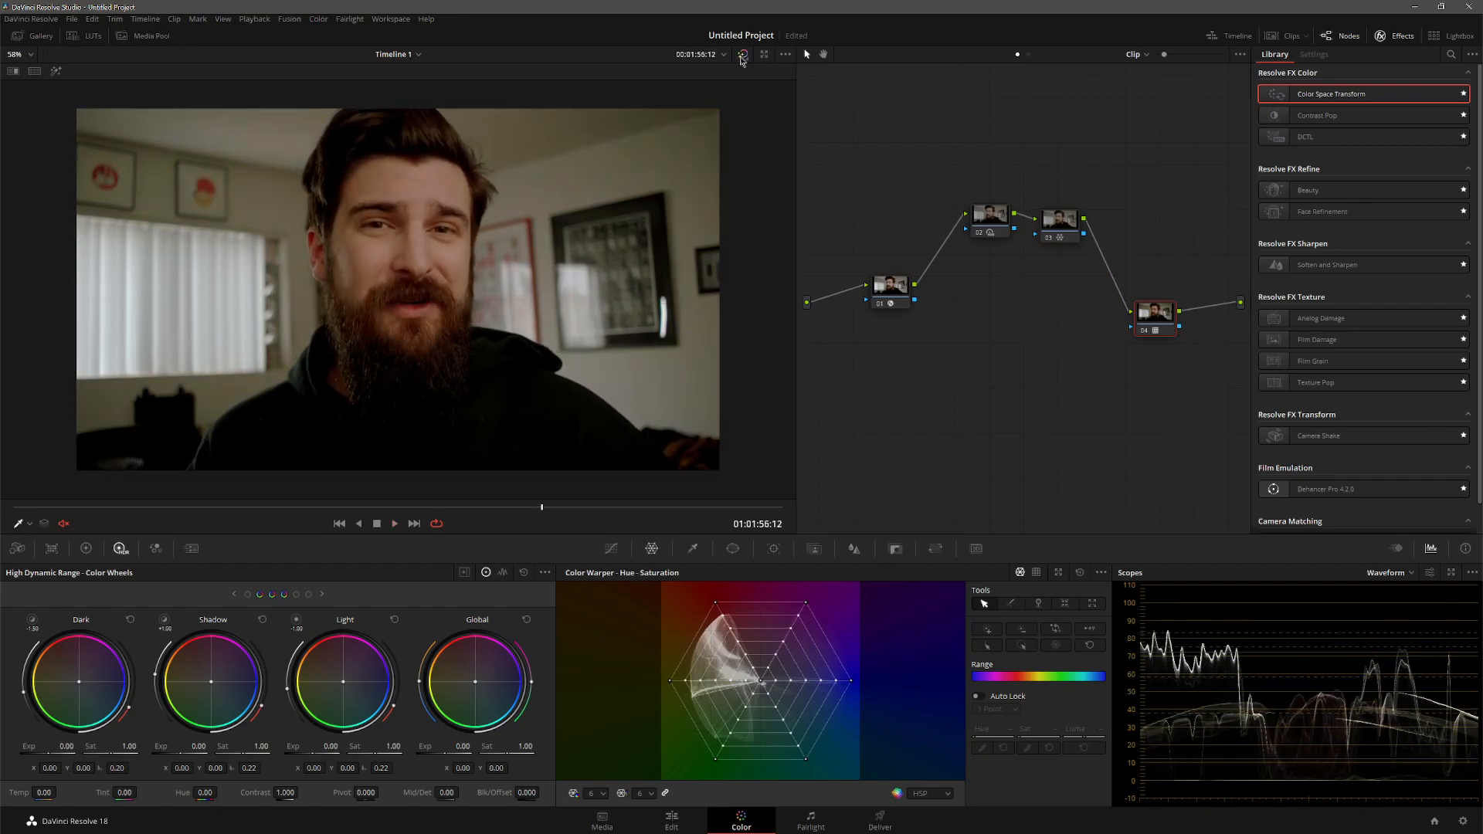
- Shift the HDR and Color Warper nodes toward the source to make room and add a serial node after the Color Warper node
left_click_drag(962, 189, 958, 222)
left_click(1057, 325)
key("alt+s")
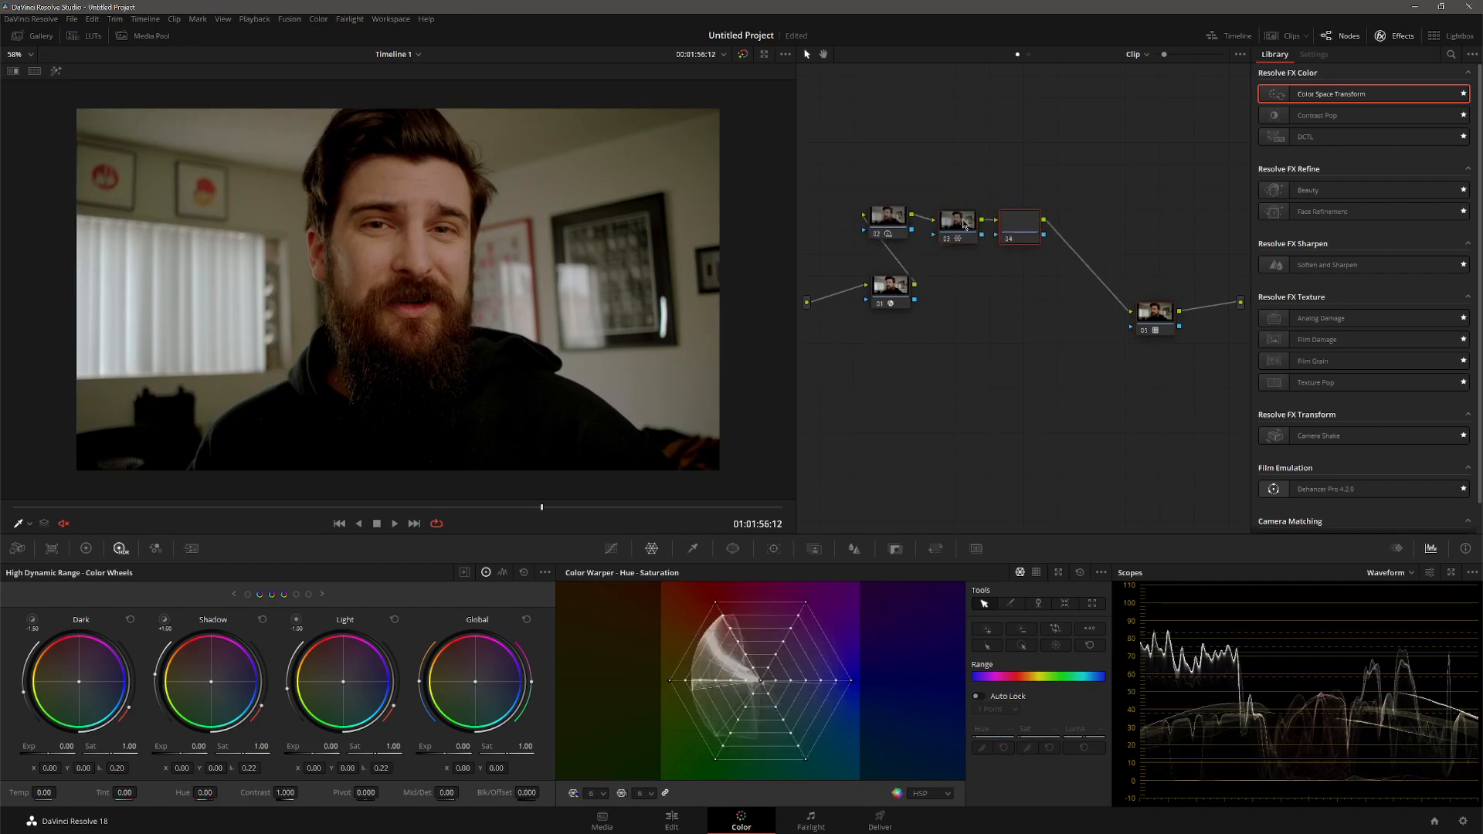
- Apply the 35MM FILM GRAIN 3 - STRONG gallery still to the new serial node and hide the effects library
left_click(35, 36)
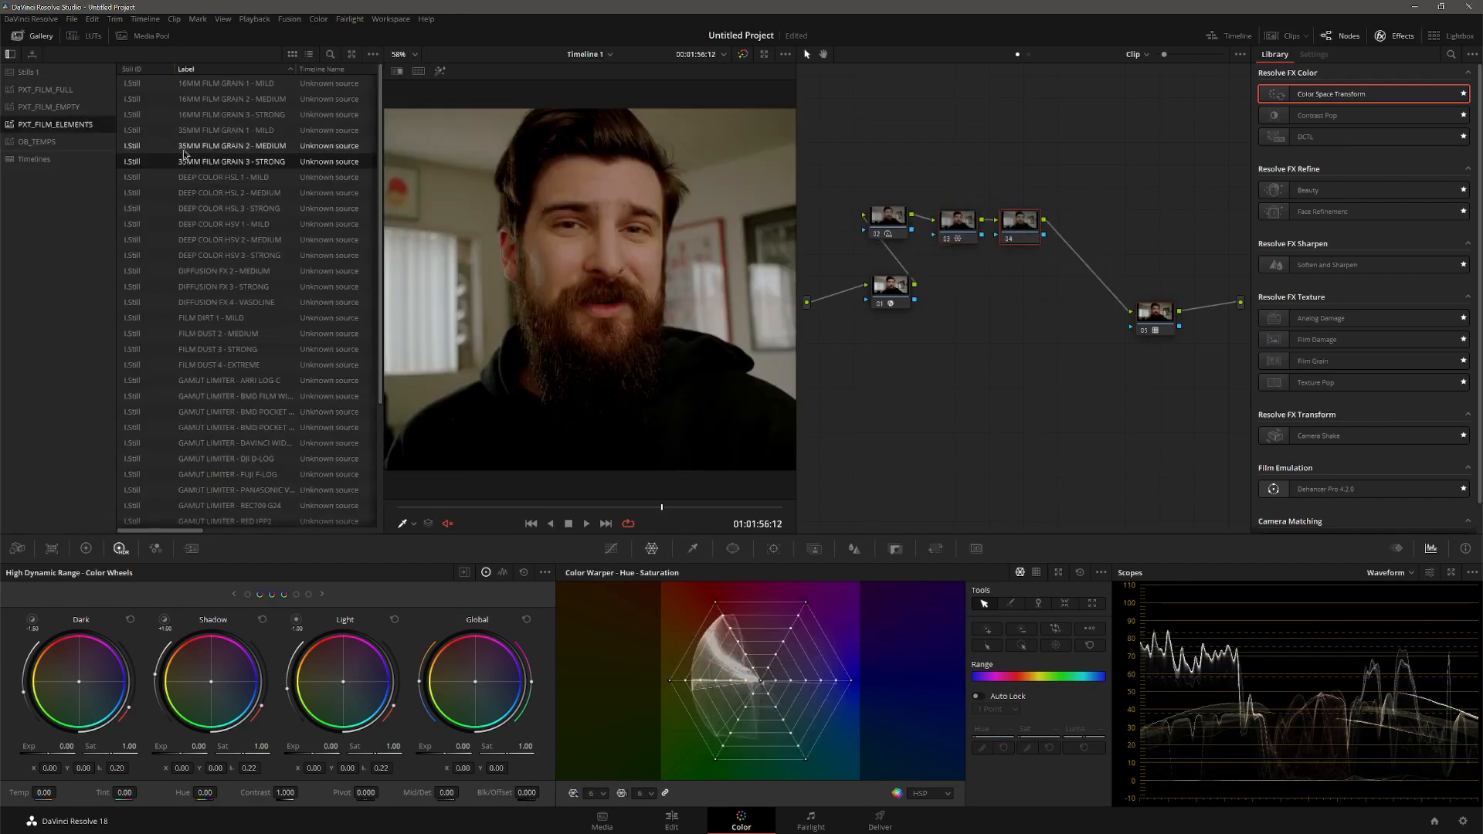
left_click_drag(215, 163, 1030, 199)
left_click(35, 36)
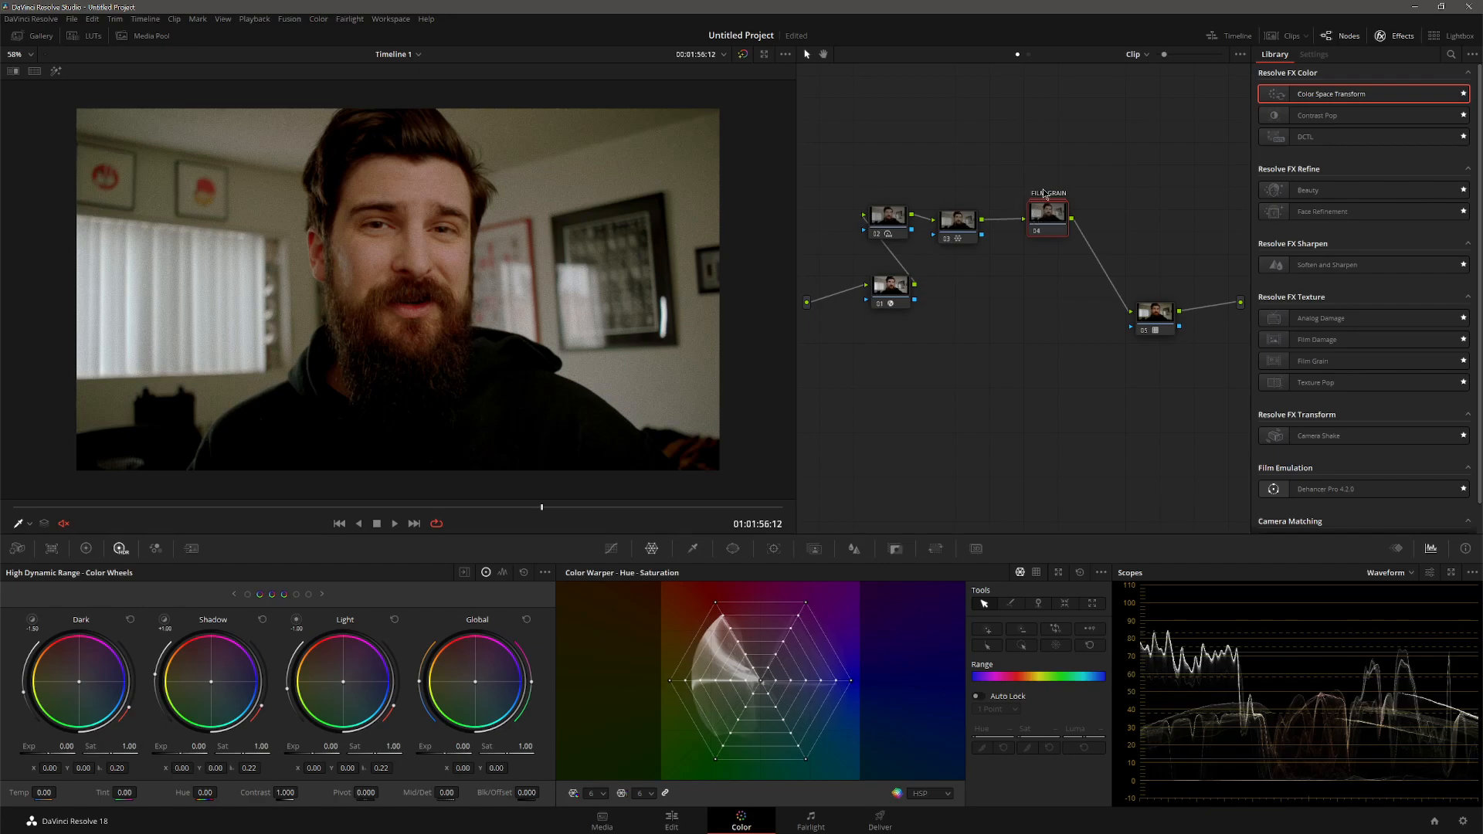
key("space")
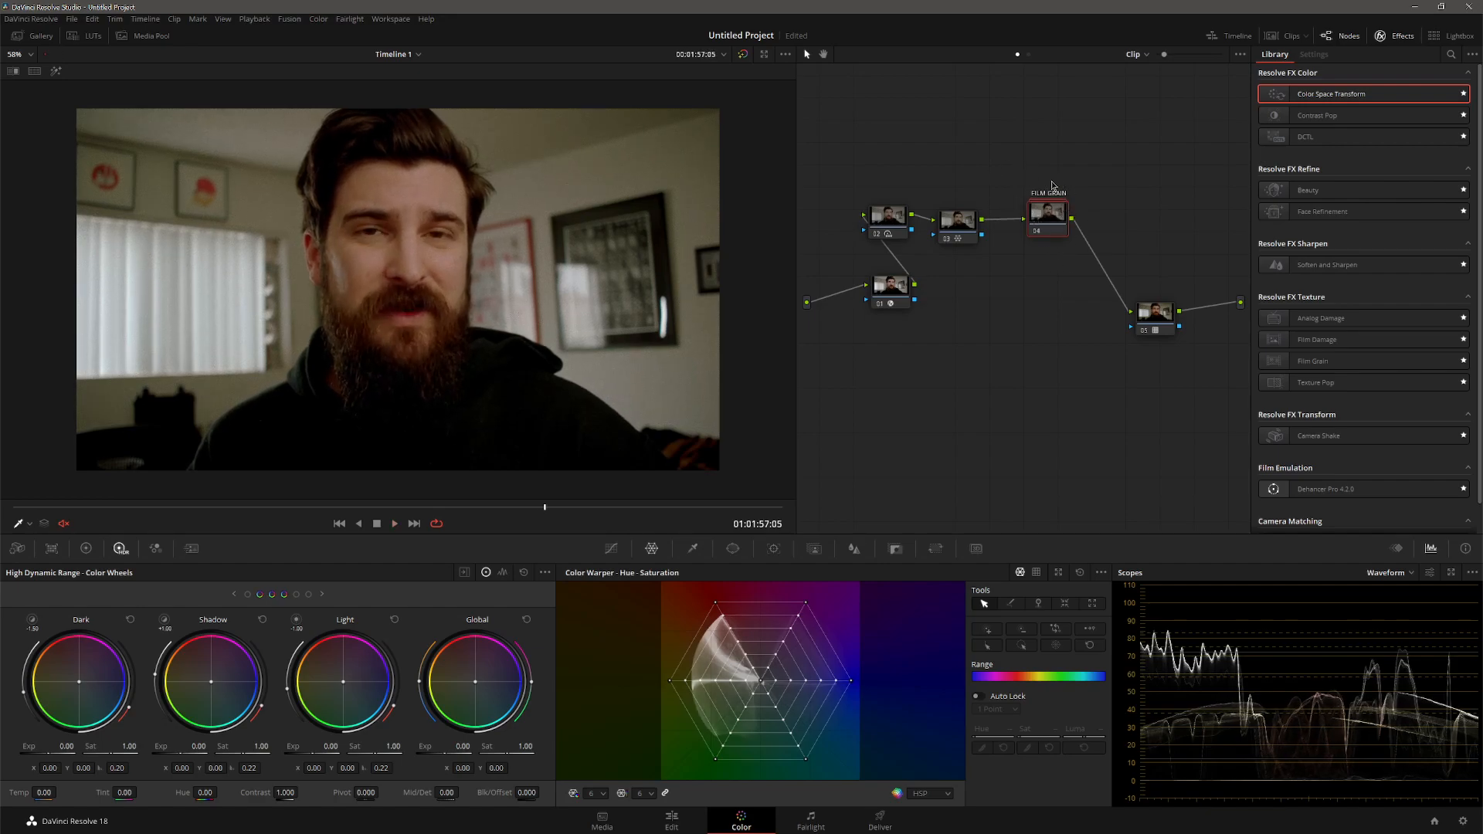
scroll(1312, 298, "down", 1)
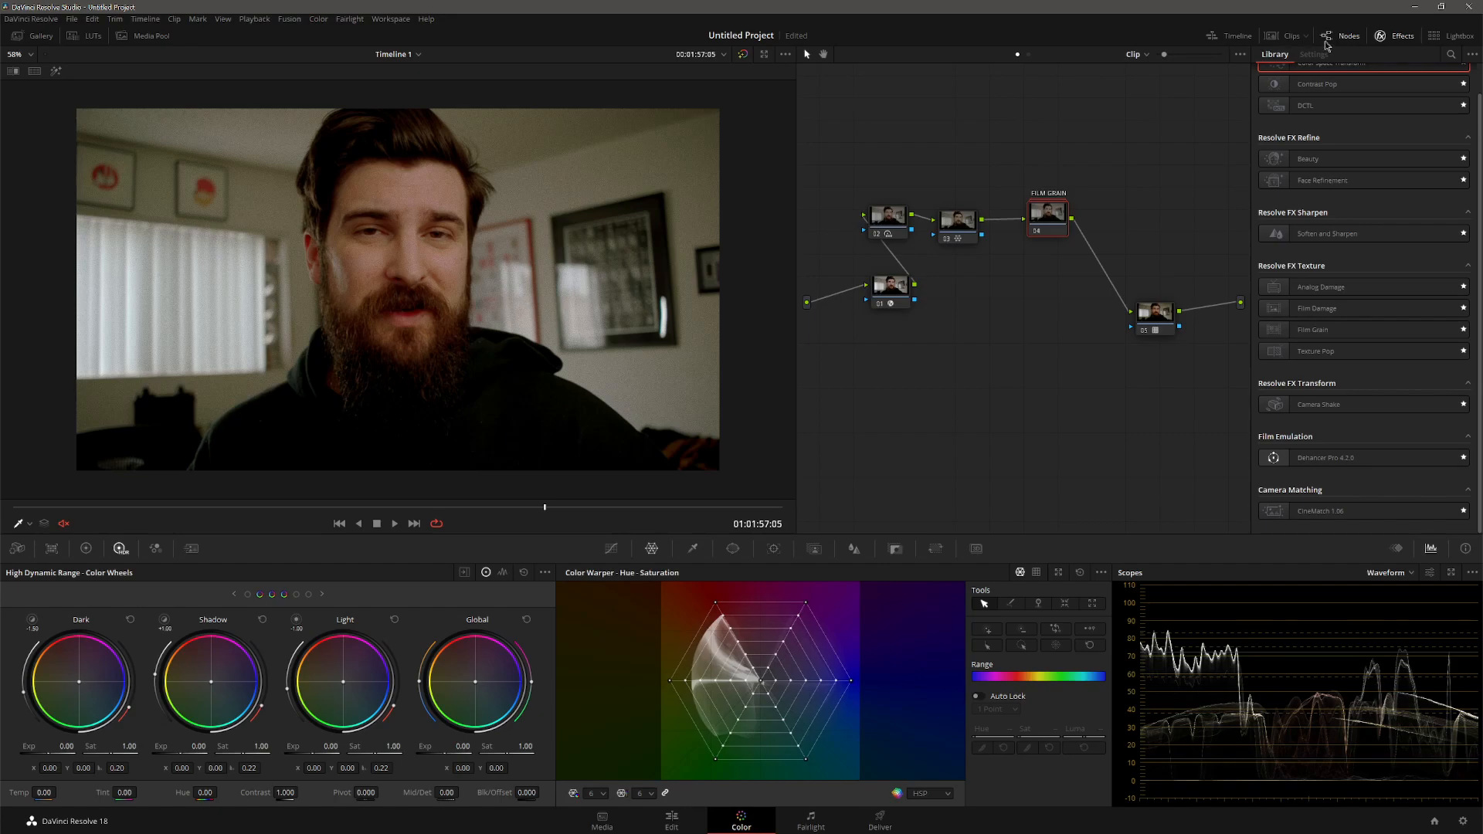
left_click(1382, 42)
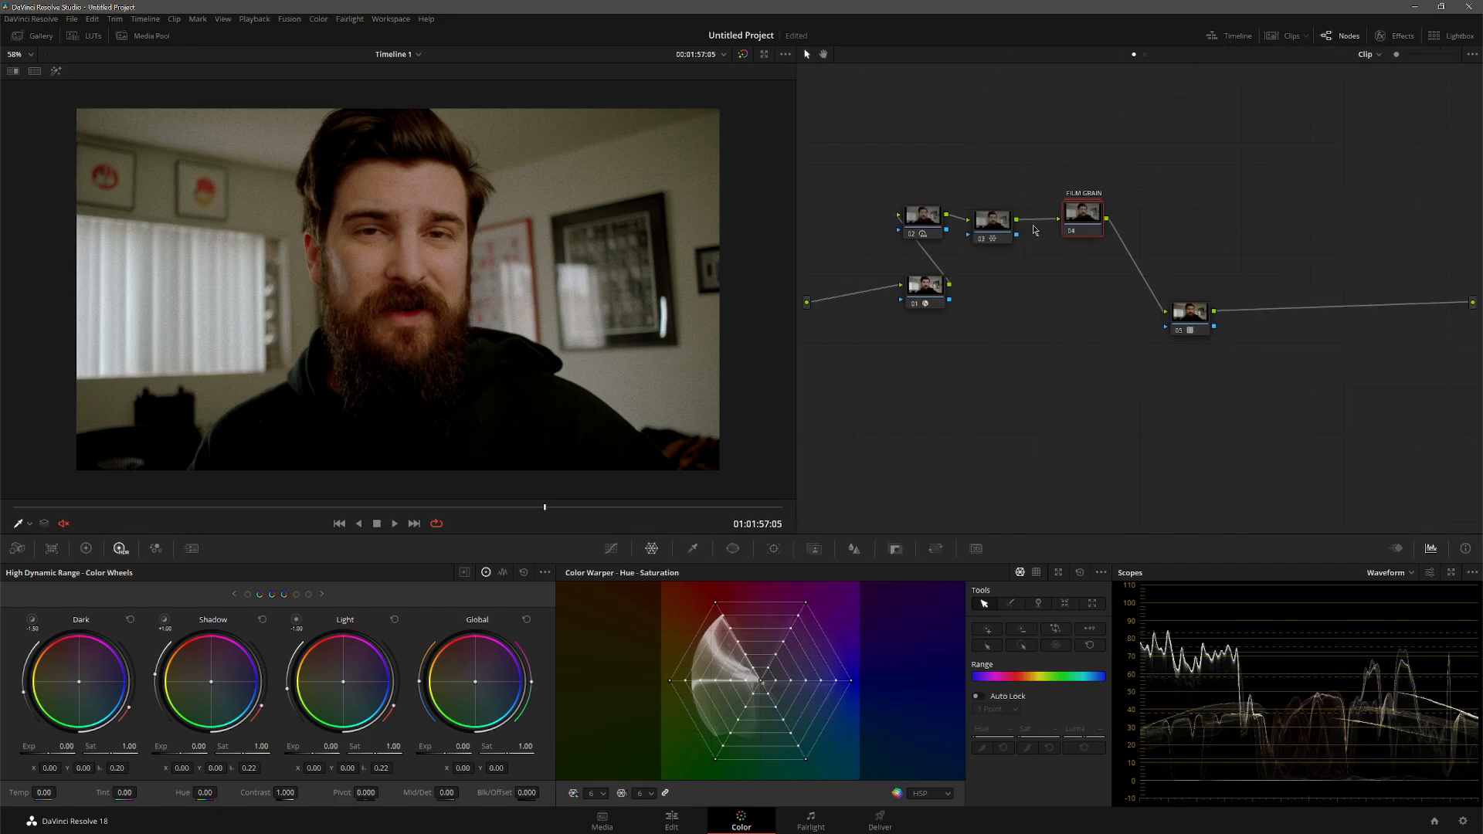
- Try arranging the HDR, Color Warper and film grain nodes in a row below the Color Space Transform node
left_click_drag(899, 185, 1120, 379)
left_click(1244, 420)
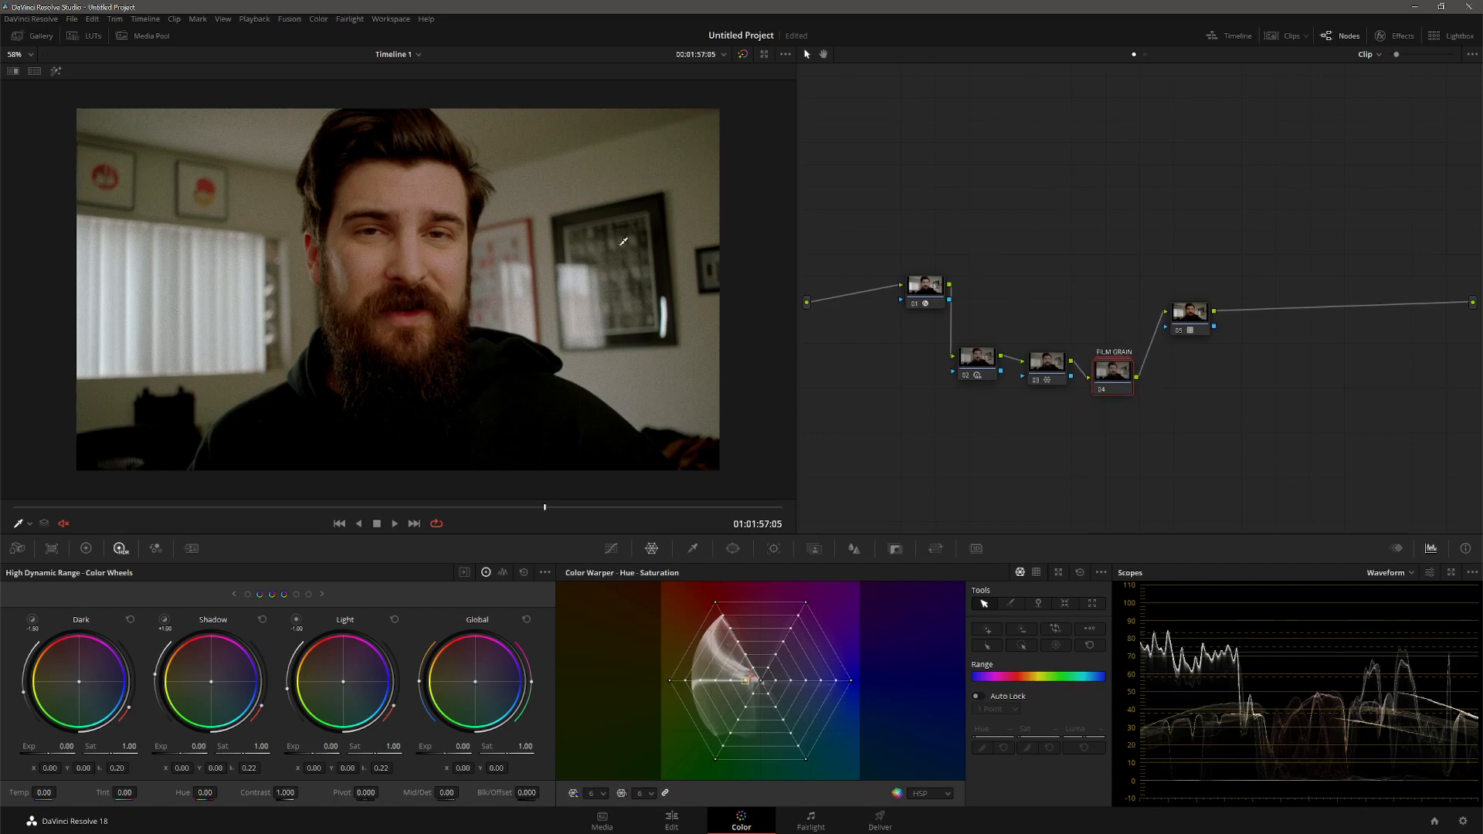
key("space")
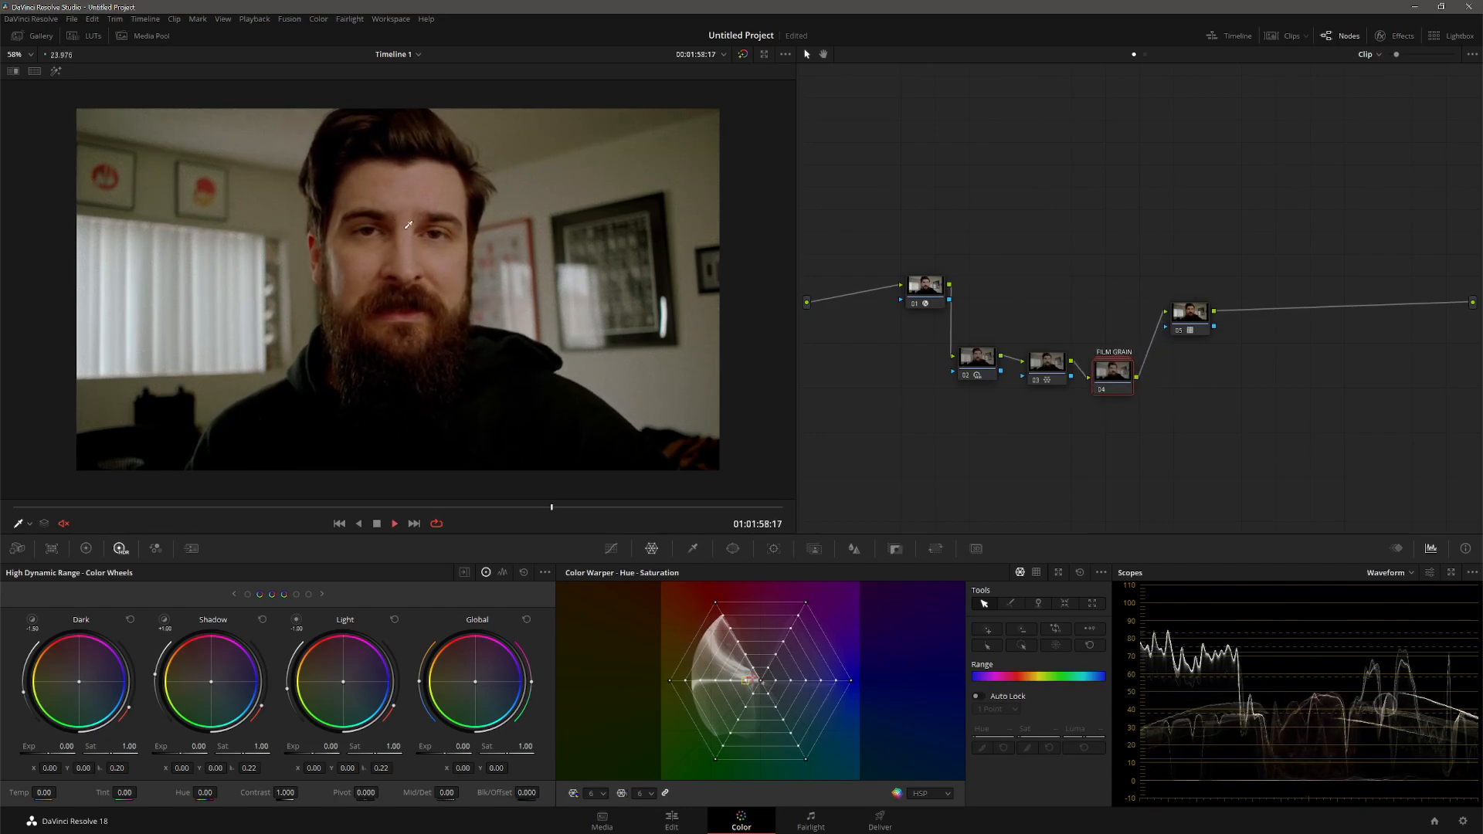
key("space")
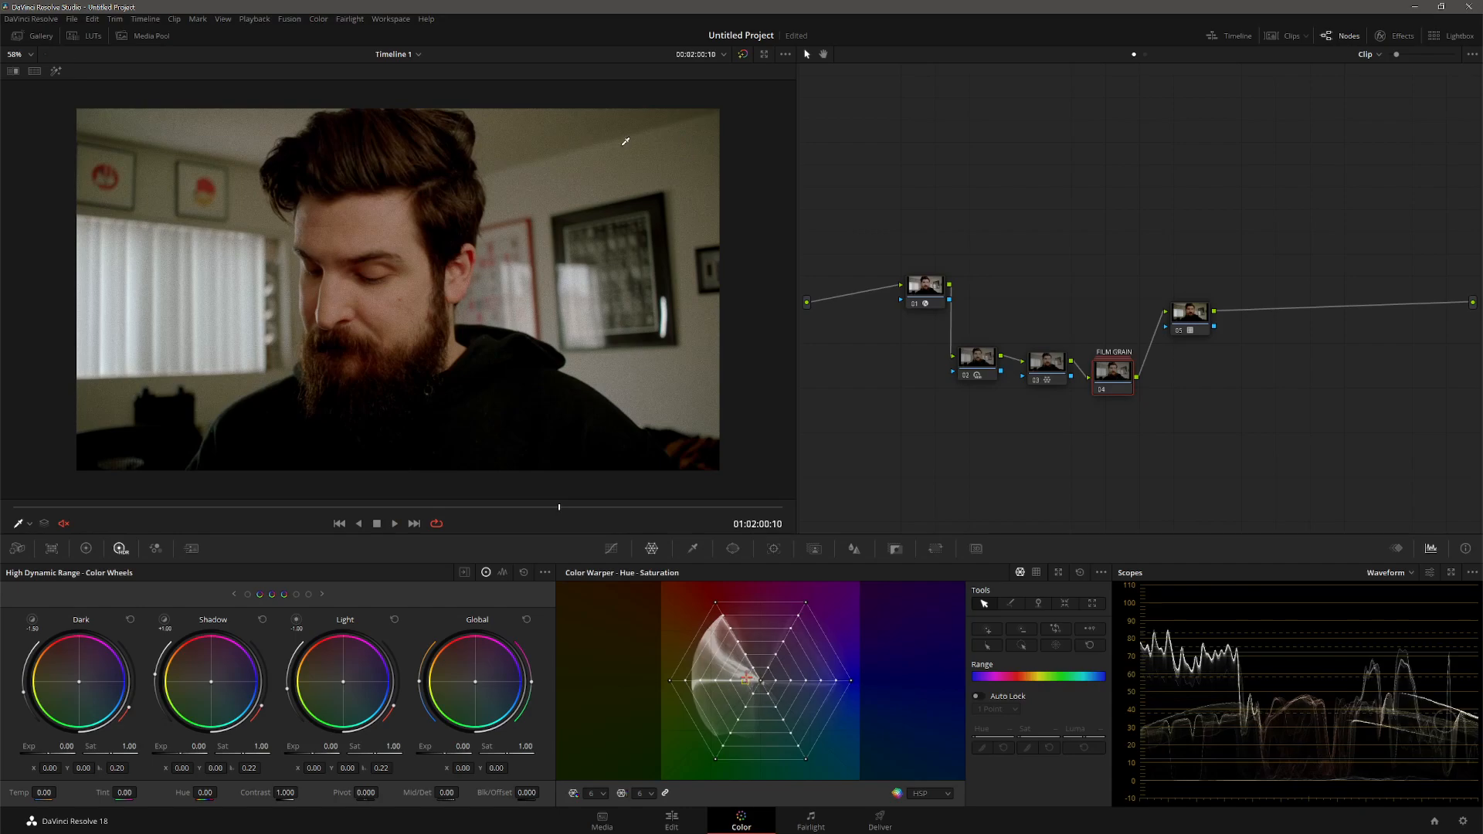
key("ctrl+z")
key("ctrl+z")
key("ctrl+z")
key("ctrl+z")
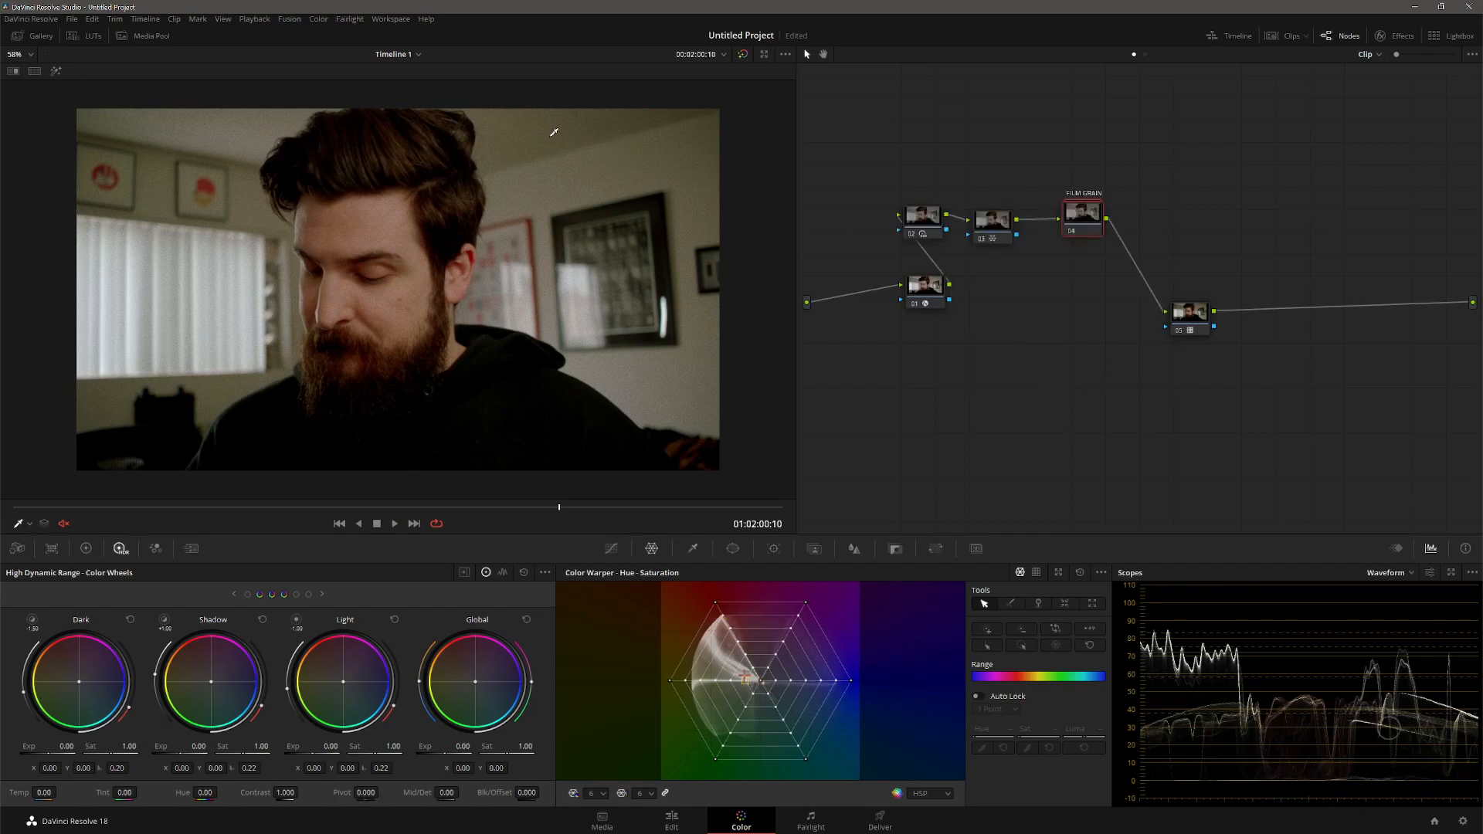
- Apply the 35MM FILM GRAIN 1 - MILD still to the film grain node, and replace it with 35MM FILM GRAIN 2 - MEDIUM
left_click(37, 35)
left_click_drag(241, 138, 1050, 236)
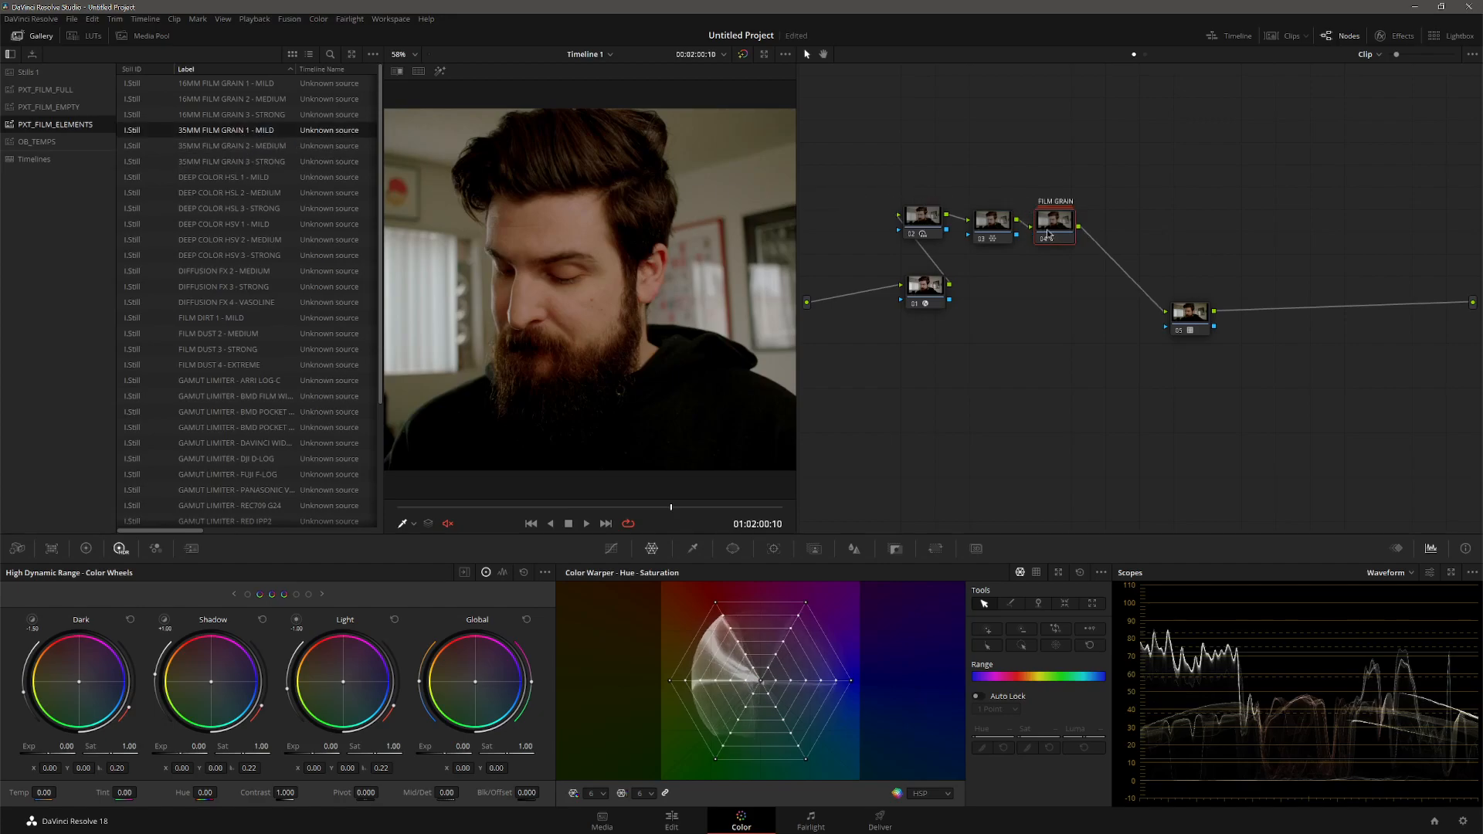
left_click_drag(270, 147, 1050, 224)
left_click(31, 35)
key("space")
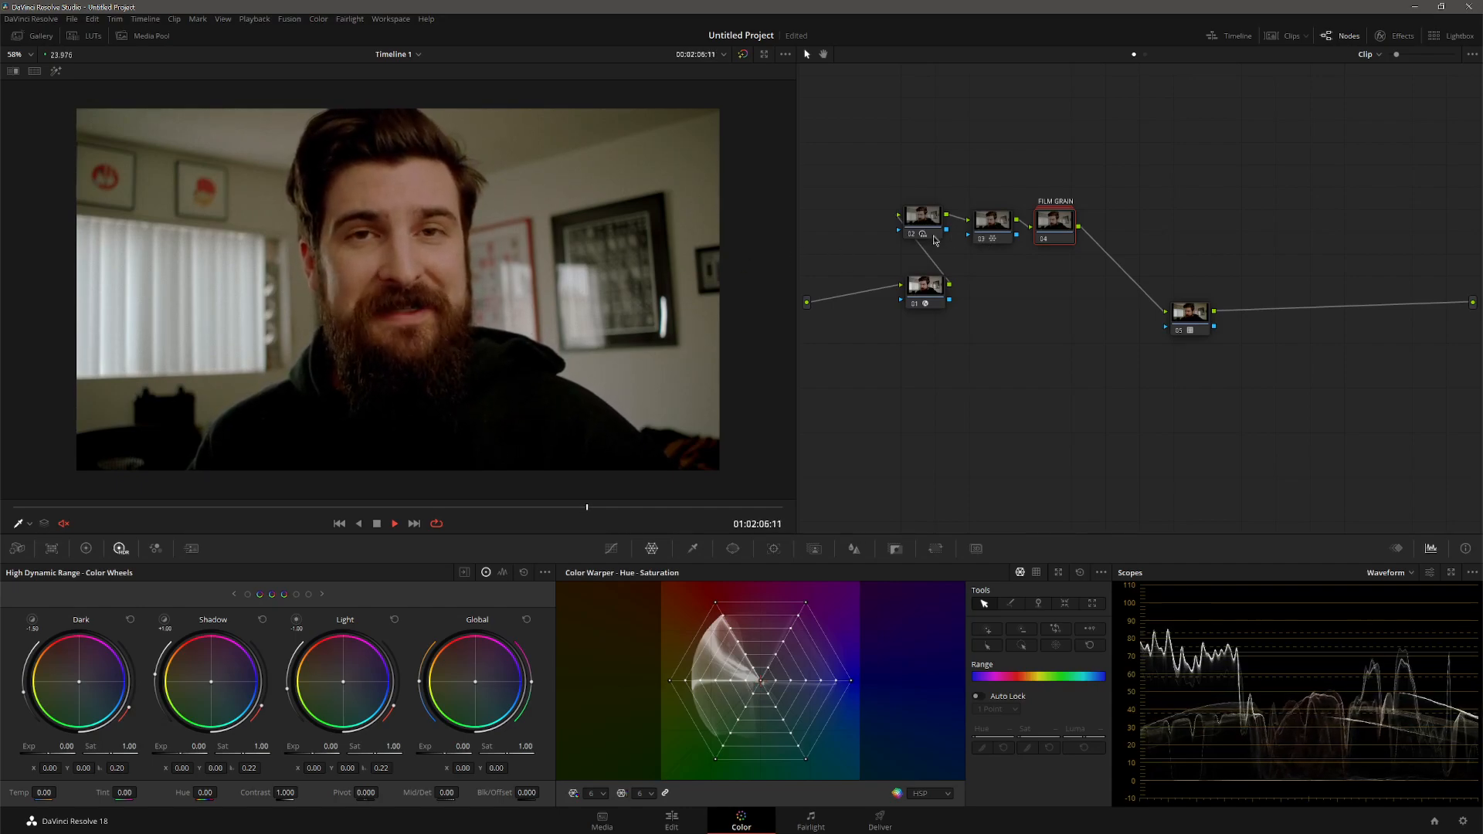
key("space")
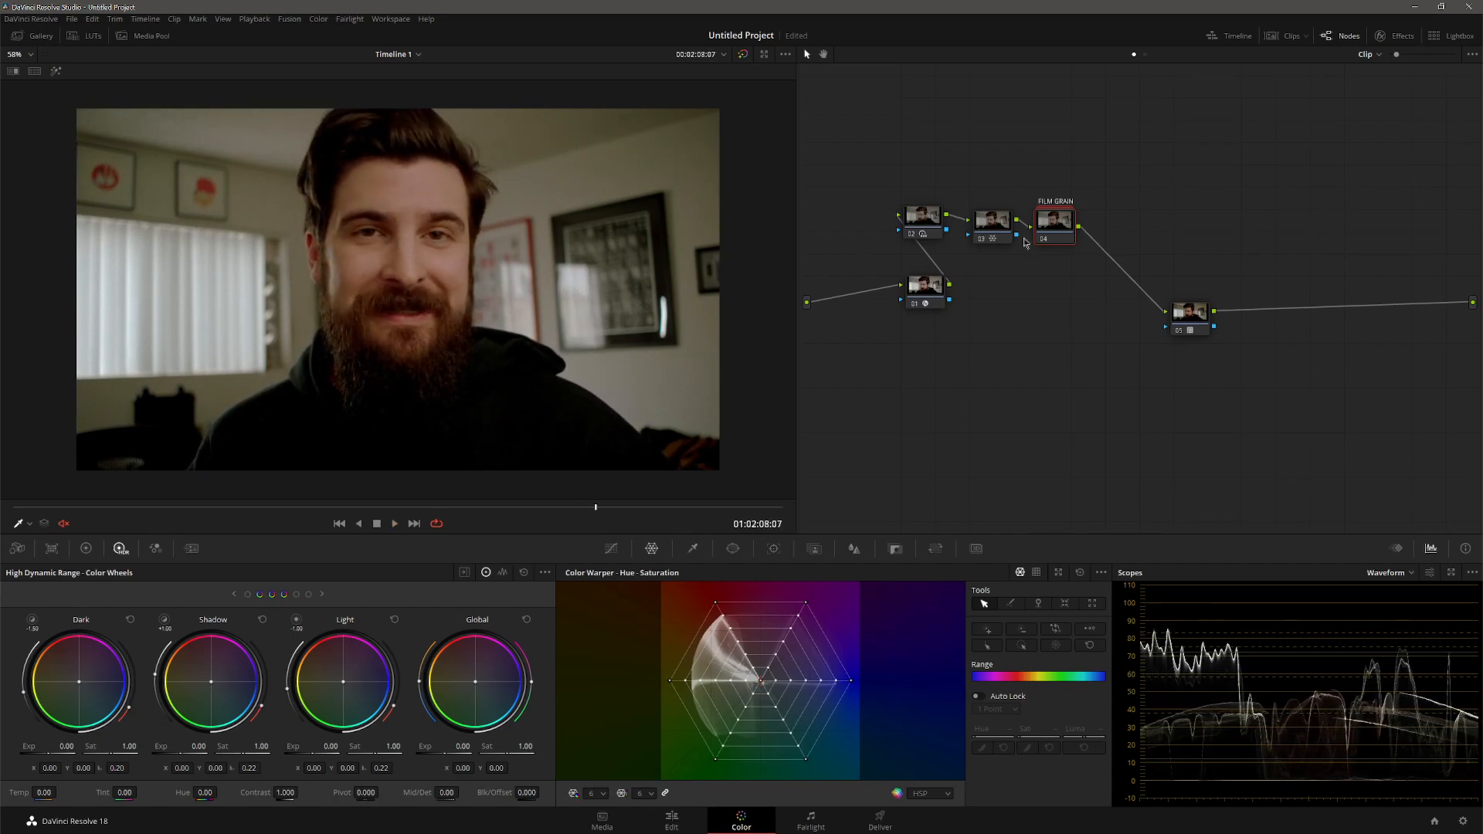
- Move the film grain node above the LUT node and add a serial node between the Color Warper and film grain nodes
left_click_drag(1054, 222, 1189, 230)
left_click(985, 230)
key("alt+s")
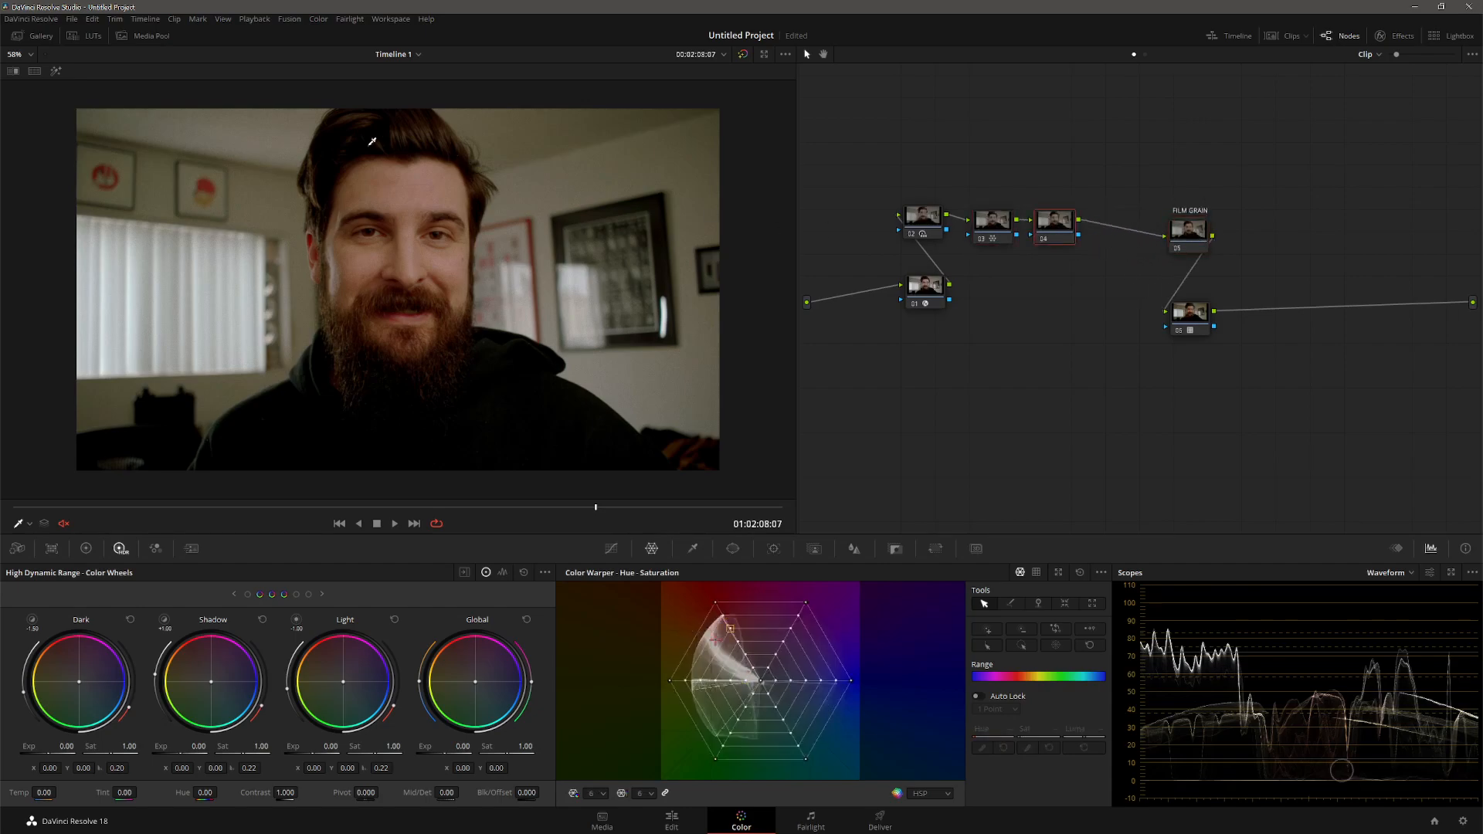
- Apply the DEEP COLOR HSV 1 - MILD gallery still to the new serial node and play a short stretch of the clip
left_click(42, 37)
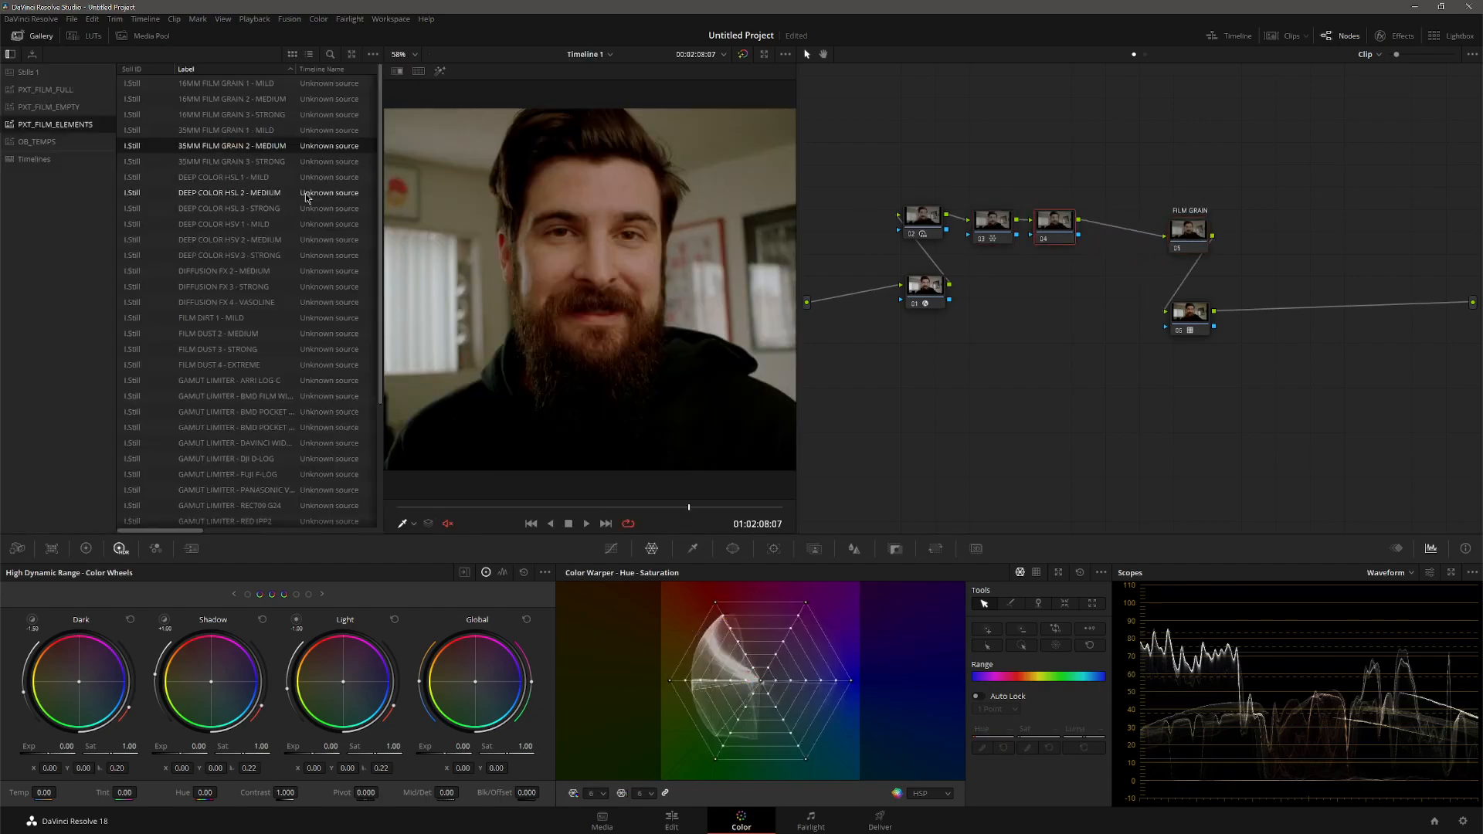
left_click_drag(272, 222, 681, 244)
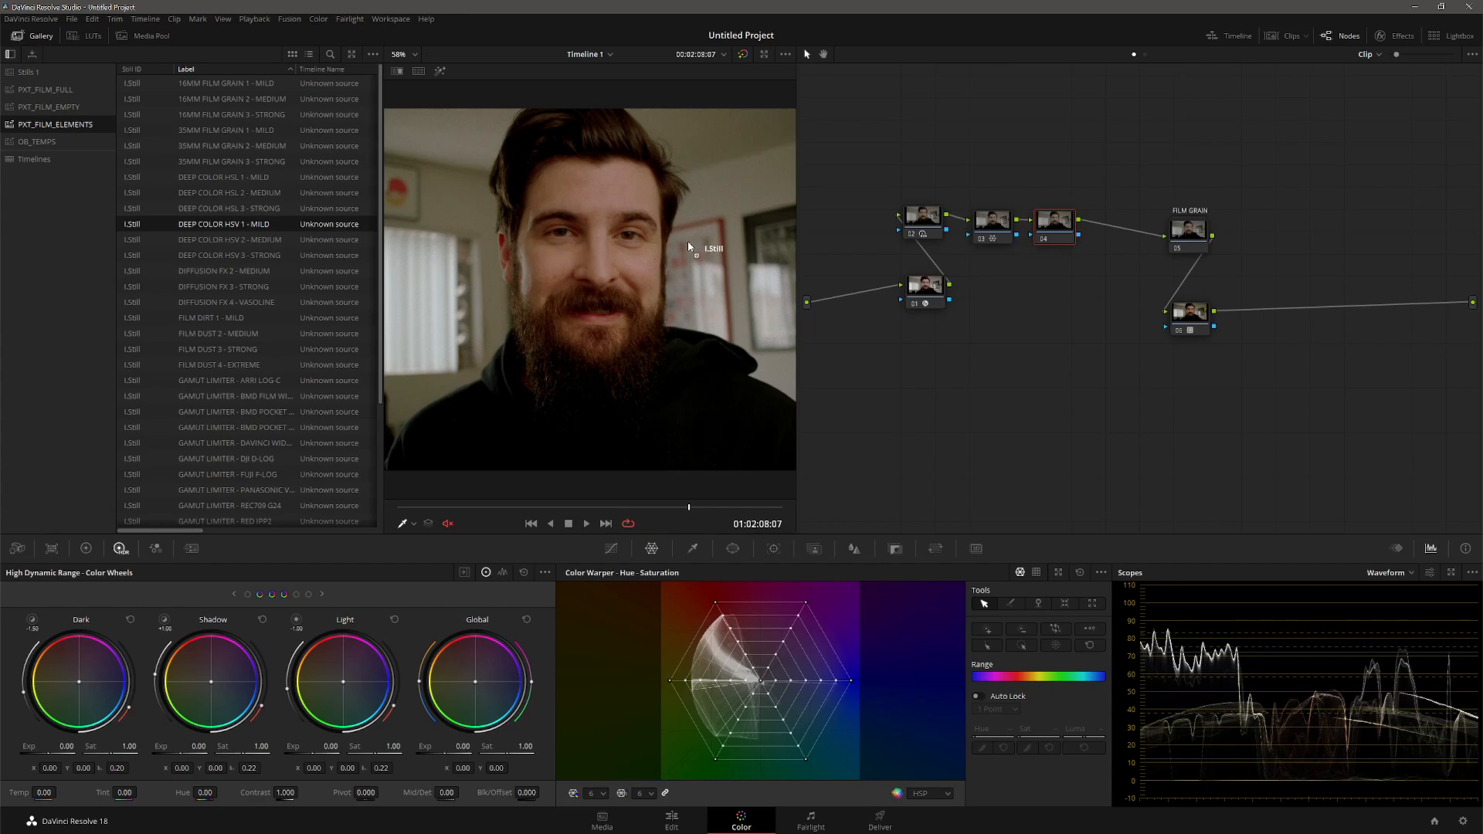
left_click_drag(941, 237, 1055, 225)
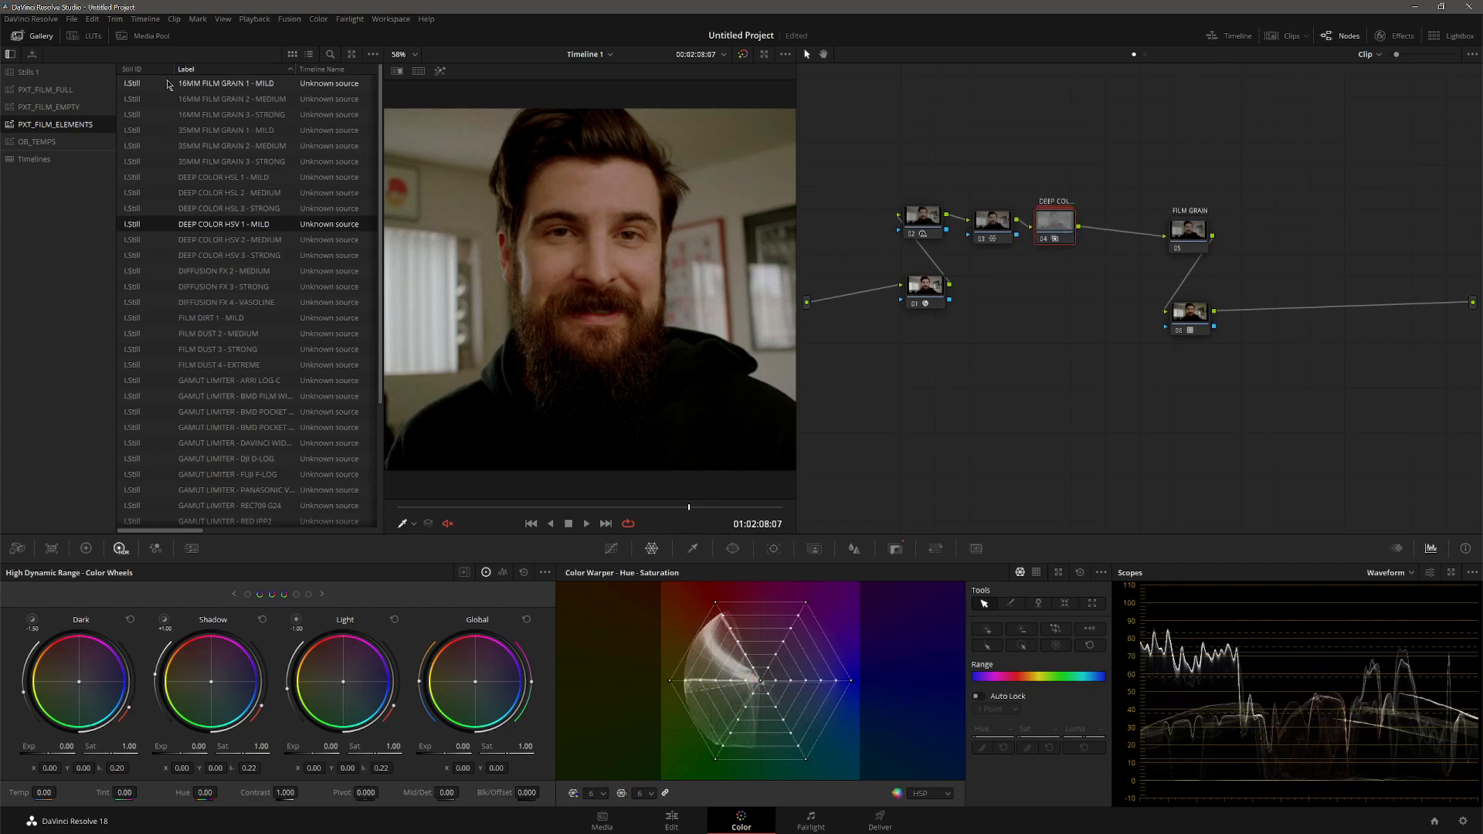
left_click(38, 40)
key("space")
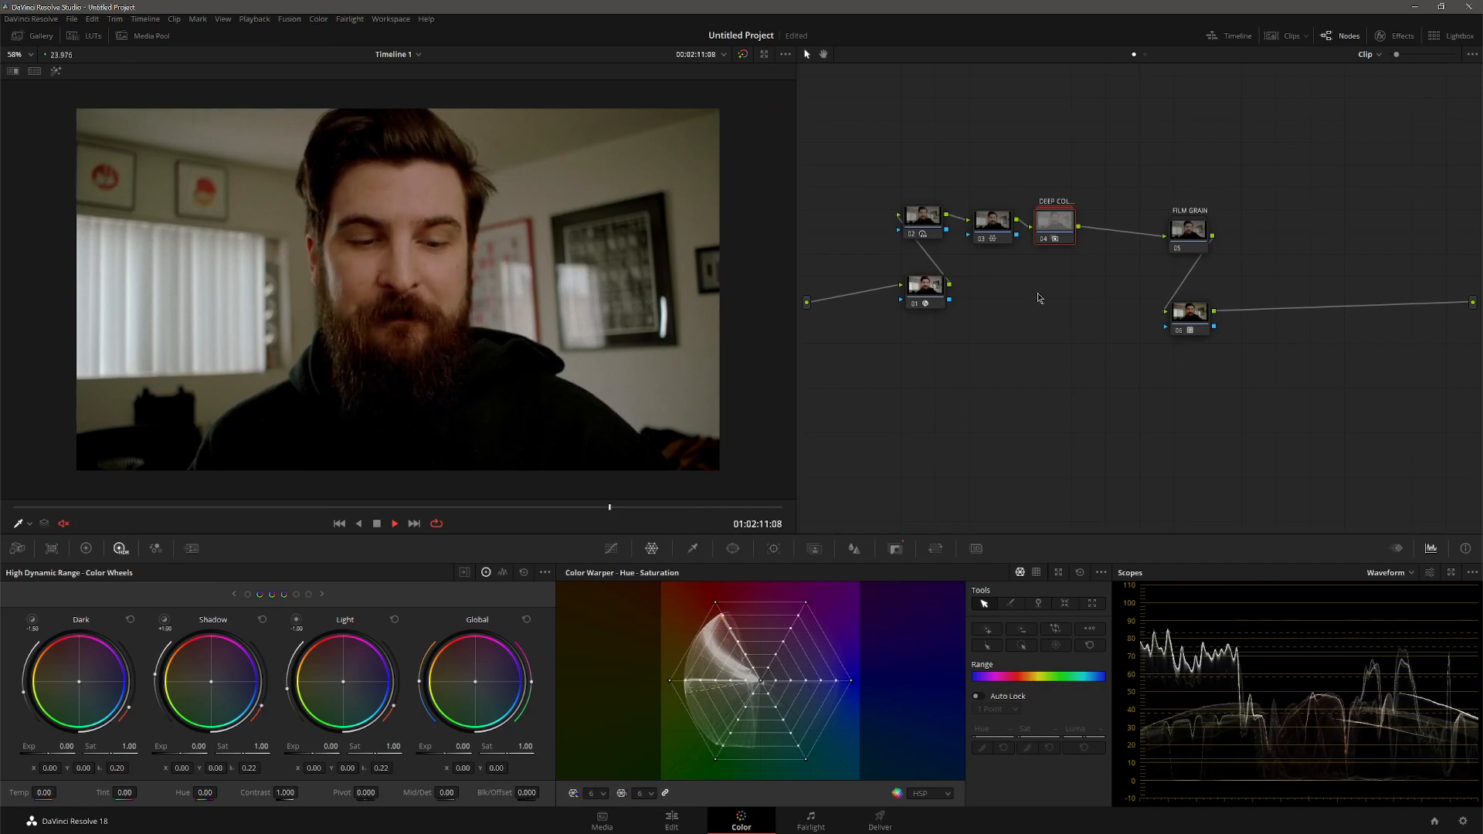
key("space")
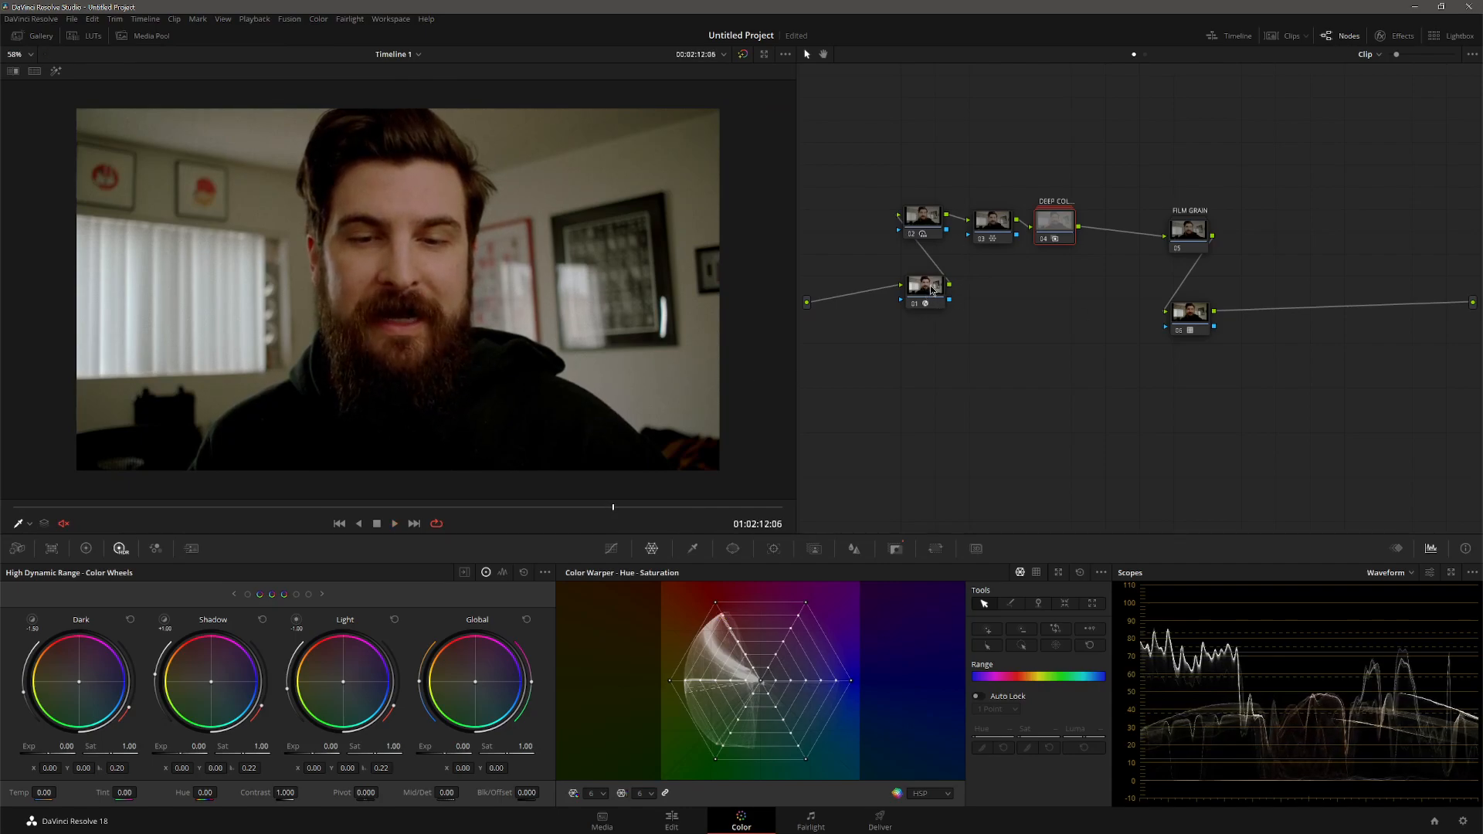
- Move the LUT node closer to the output and compare the clip with all grades bypassed and enabled during playback
left_click_drag(1173, 339, 1259, 336)
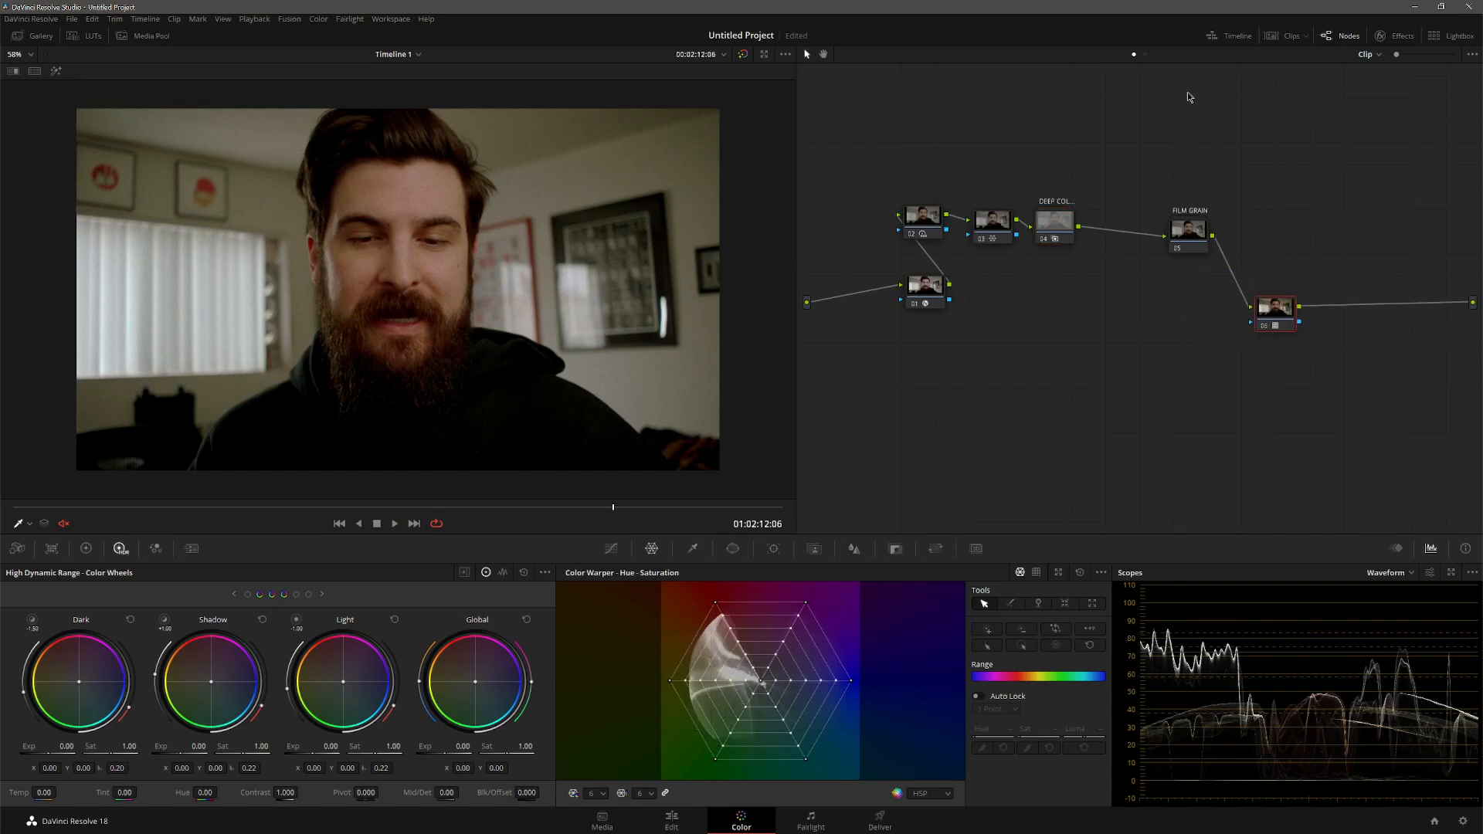
key("space")
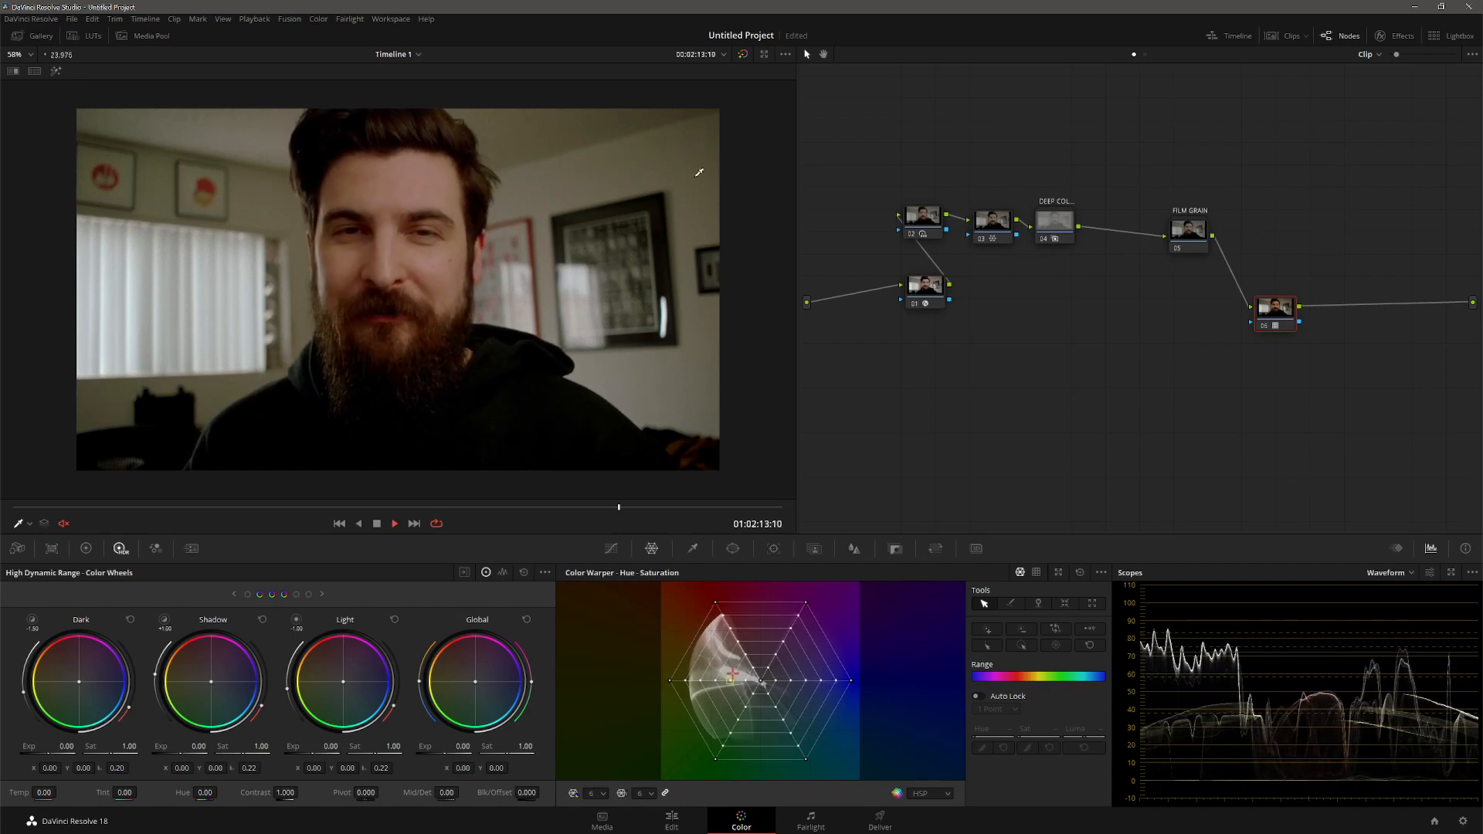
left_click(742, 54)
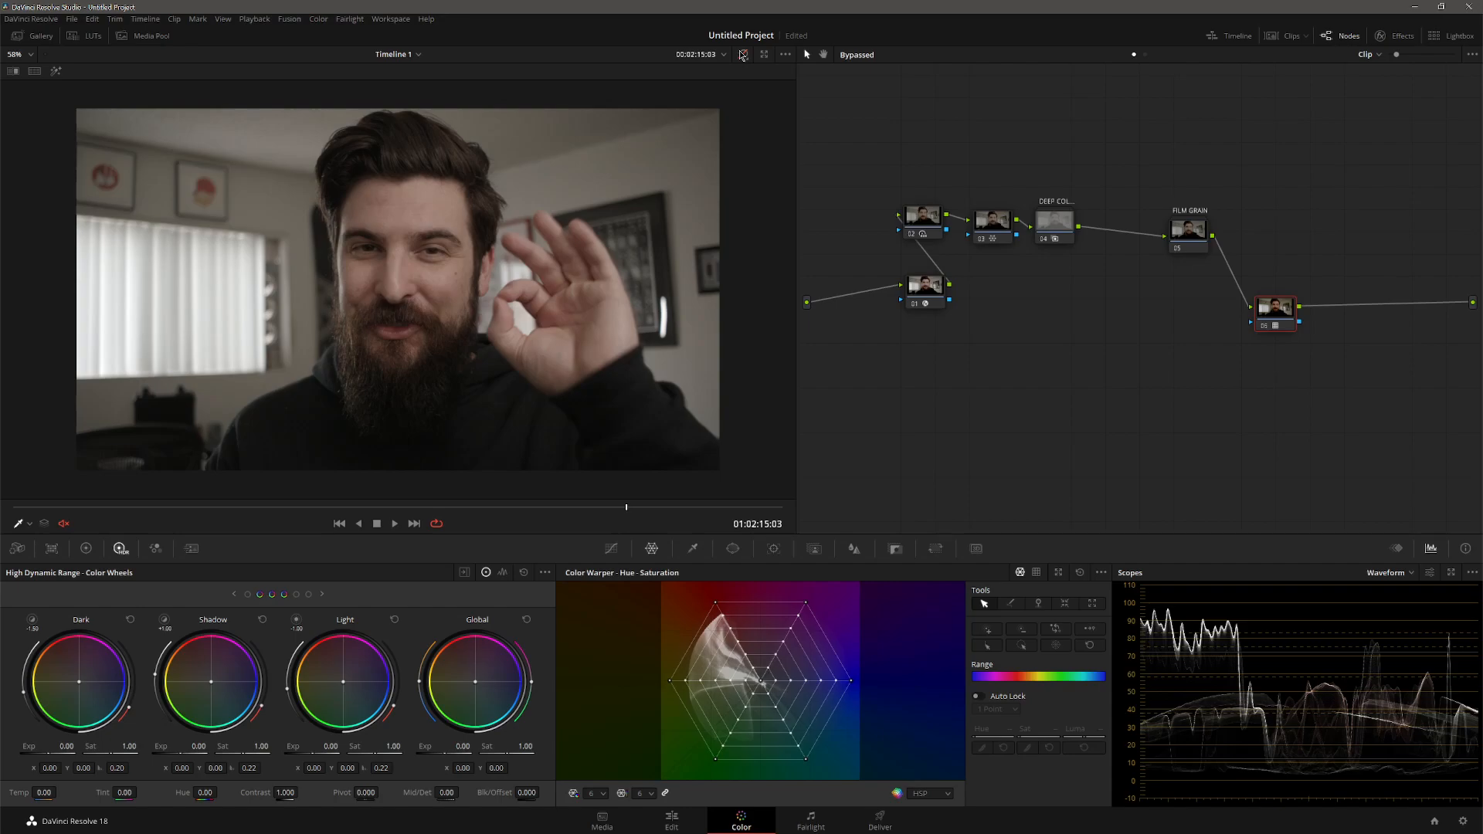
left_click(742, 54)
key("space")
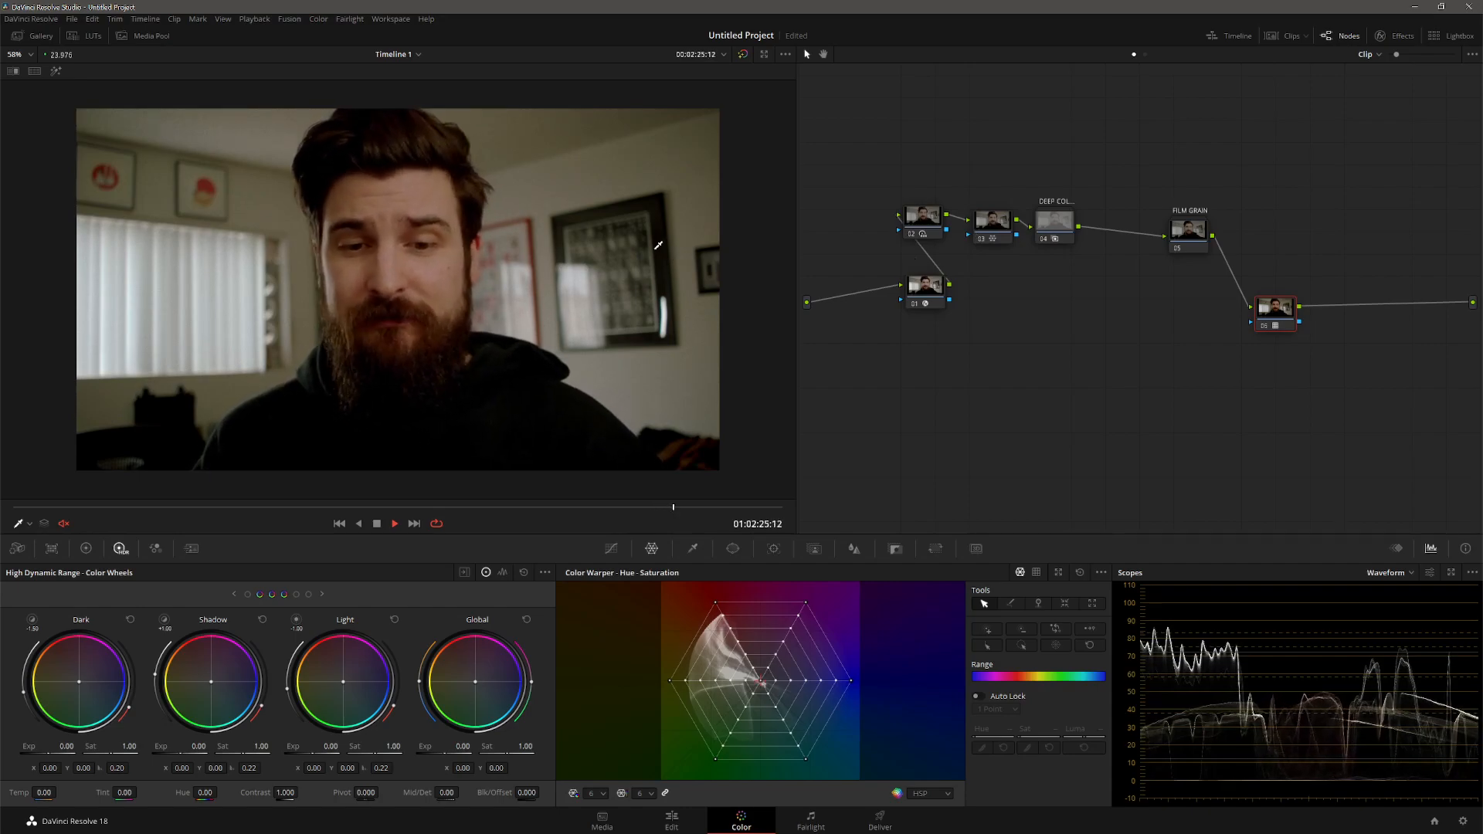
key("space")
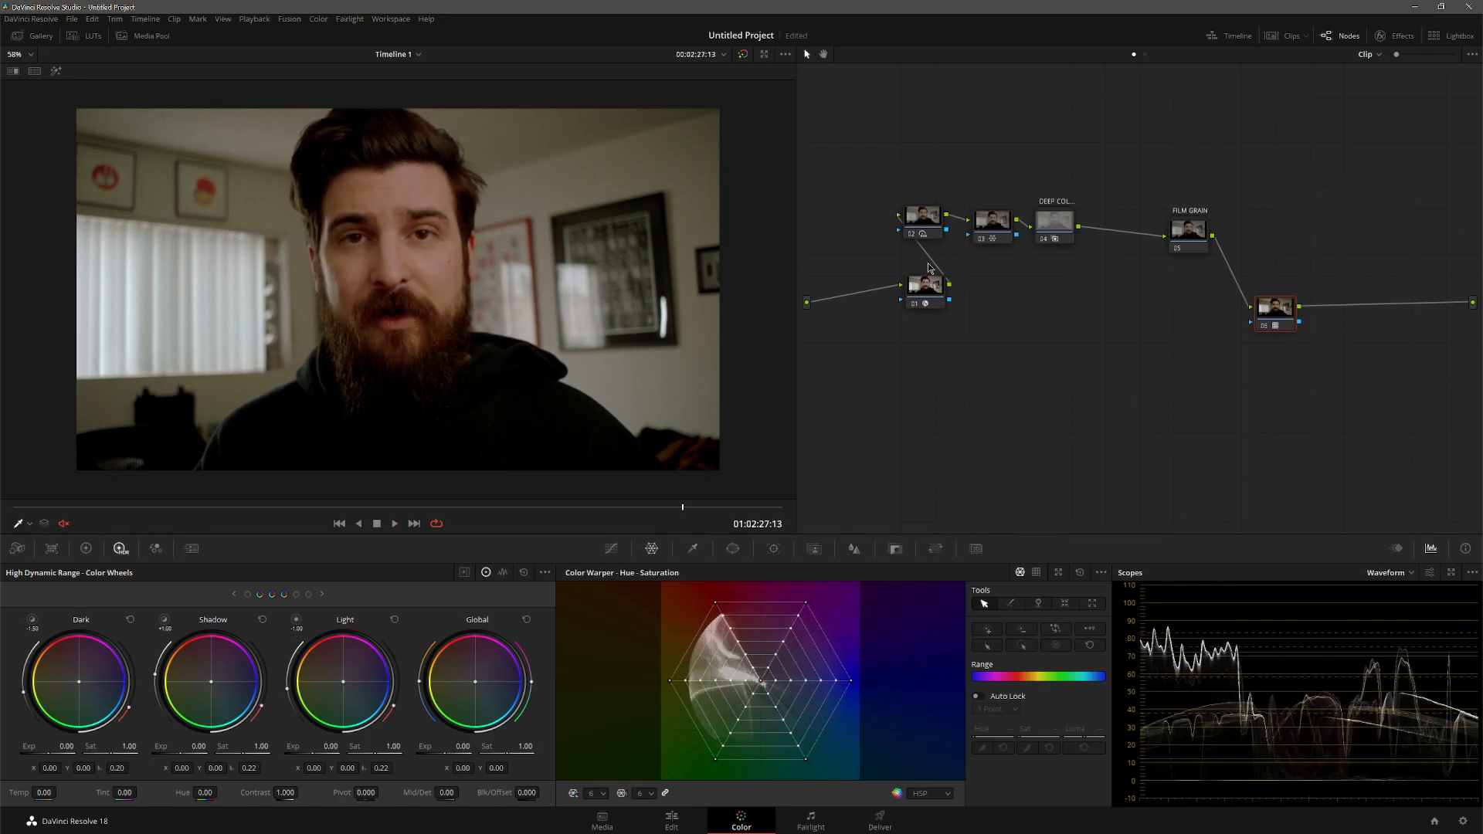
- Compare the image with the Color Warper node disabled and re-enabled, and return the playhead to 01:00:42:21
left_click(982, 240)
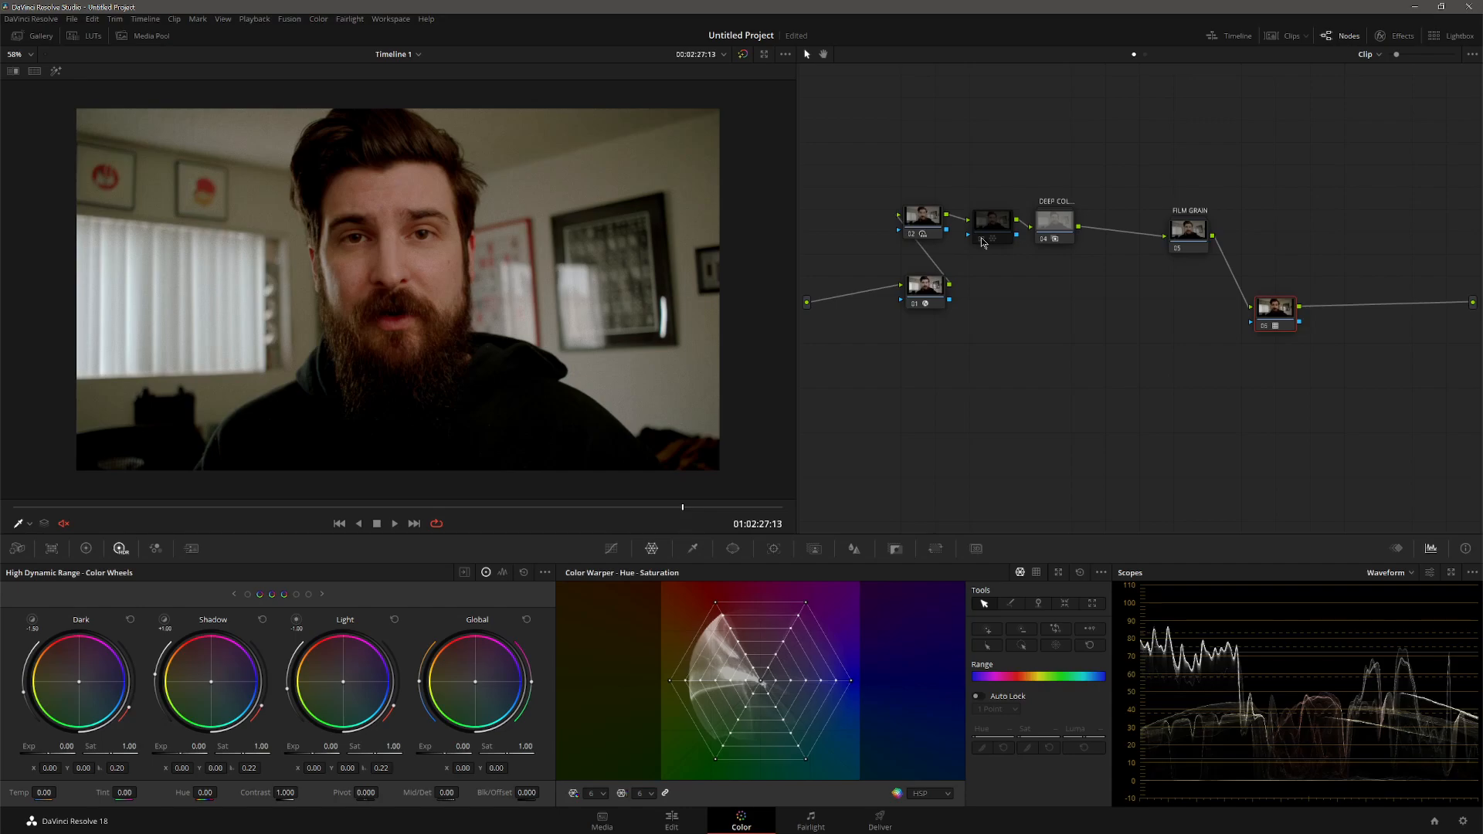
left_click(982, 241)
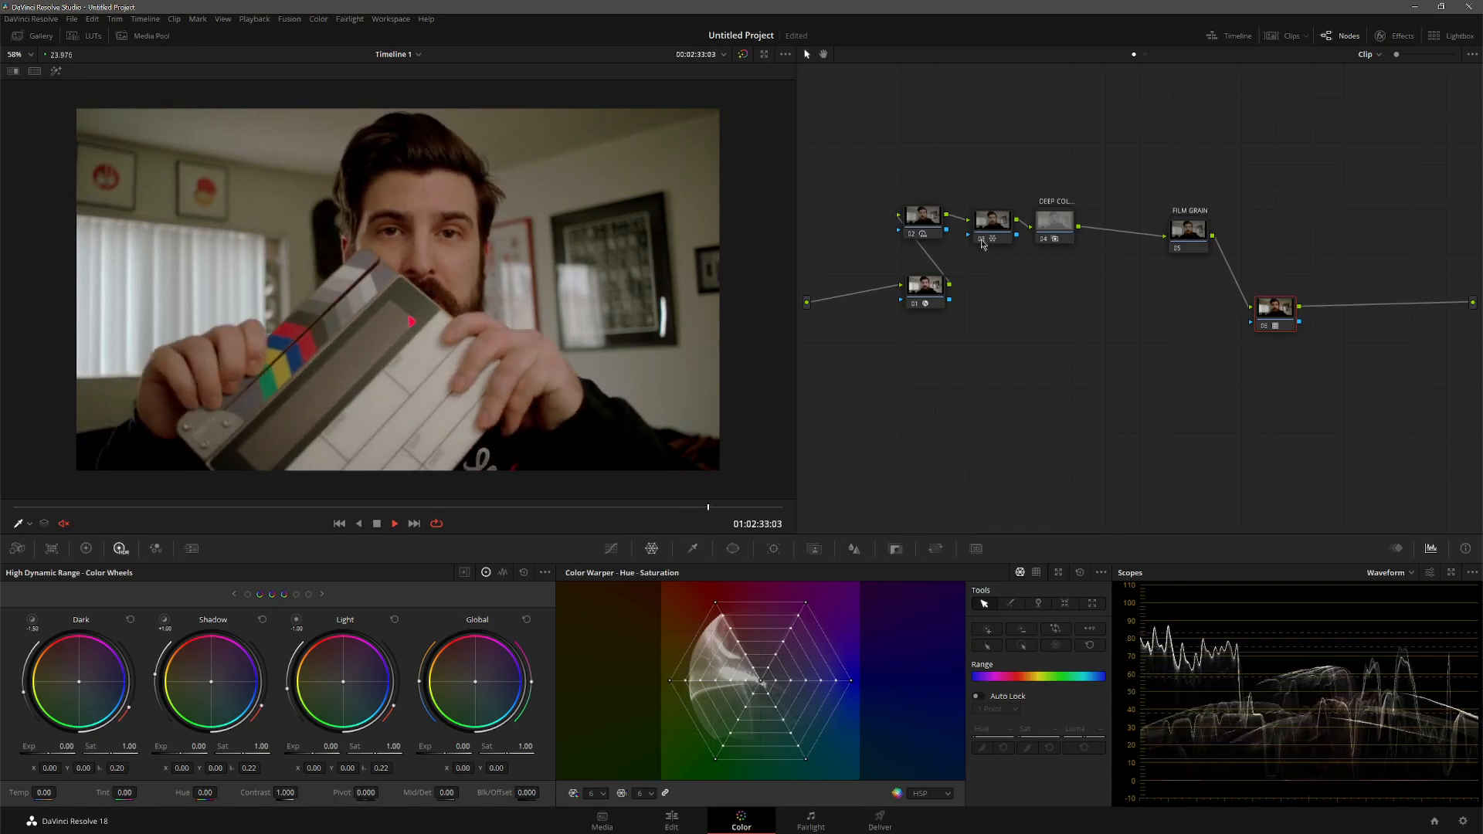
key("space")
left_click_drag(248, 507, 207, 508)
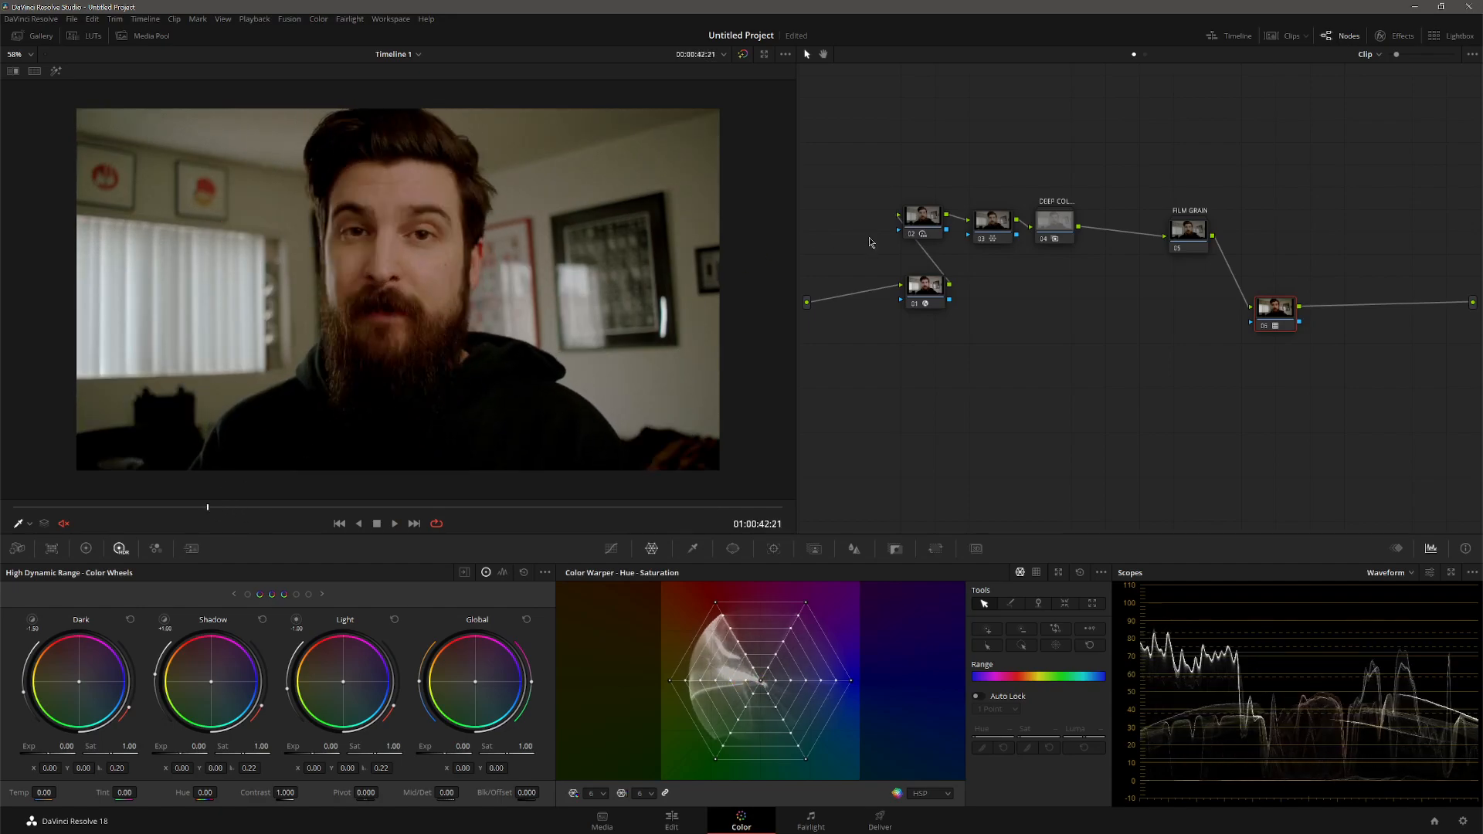
- Rearrange the first node and the HDR wheels node to make room, and add a serial node directly after the HDR wheels node
left_click(932, 224)
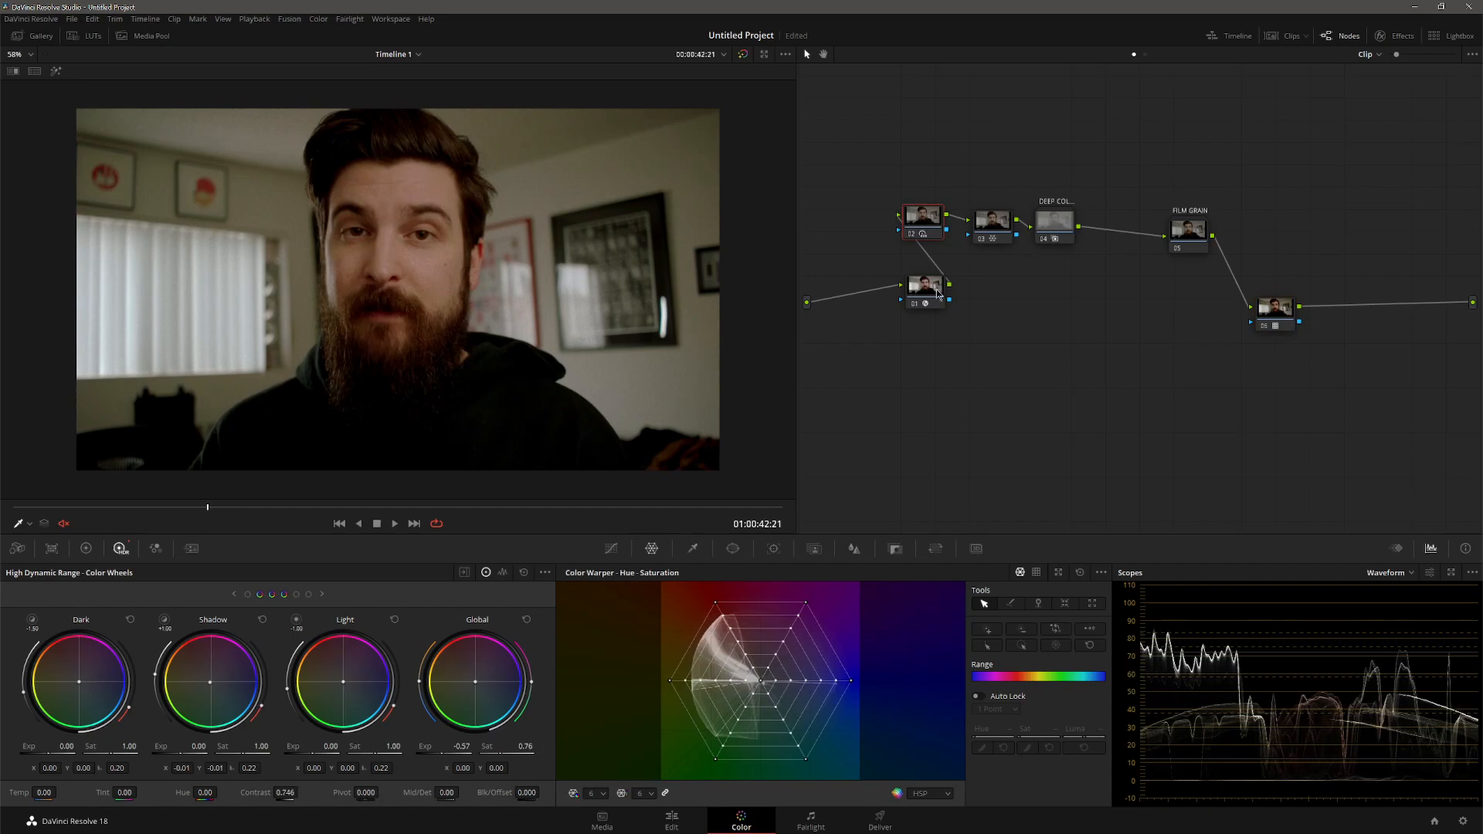
left_click_drag(937, 293, 878, 290)
left_click_drag(927, 228, 941, 328)
key("alt+s")
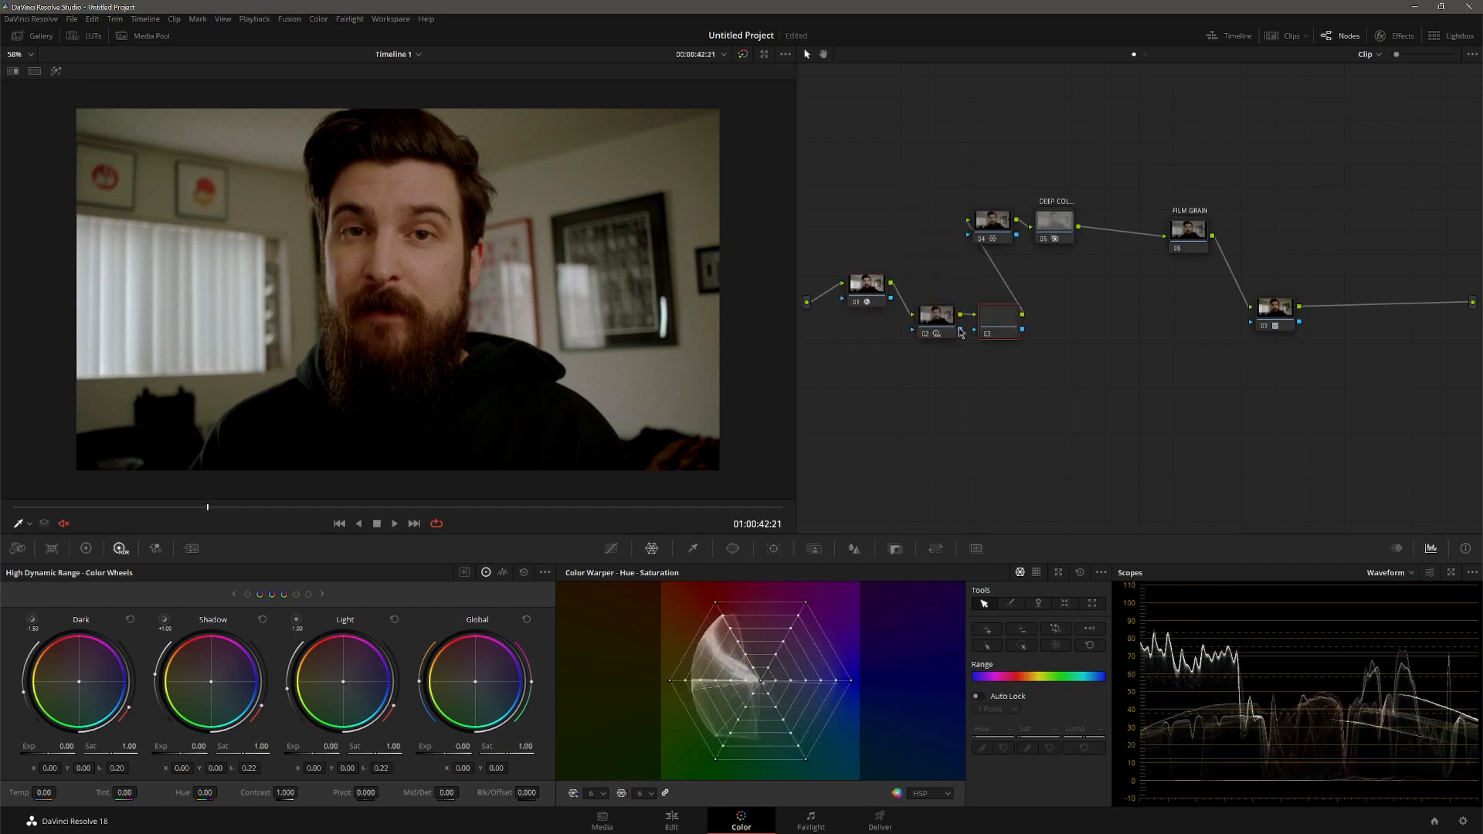
- Add a tall circle window over the man's face on the new node with aspect 22.32 and softness 15.40, and hide its overlay
left_click(733, 548)
left_click(582, 655)
left_click_drag(398, 390, 381, 549)
left_click_drag(504, 290, 588, 304)
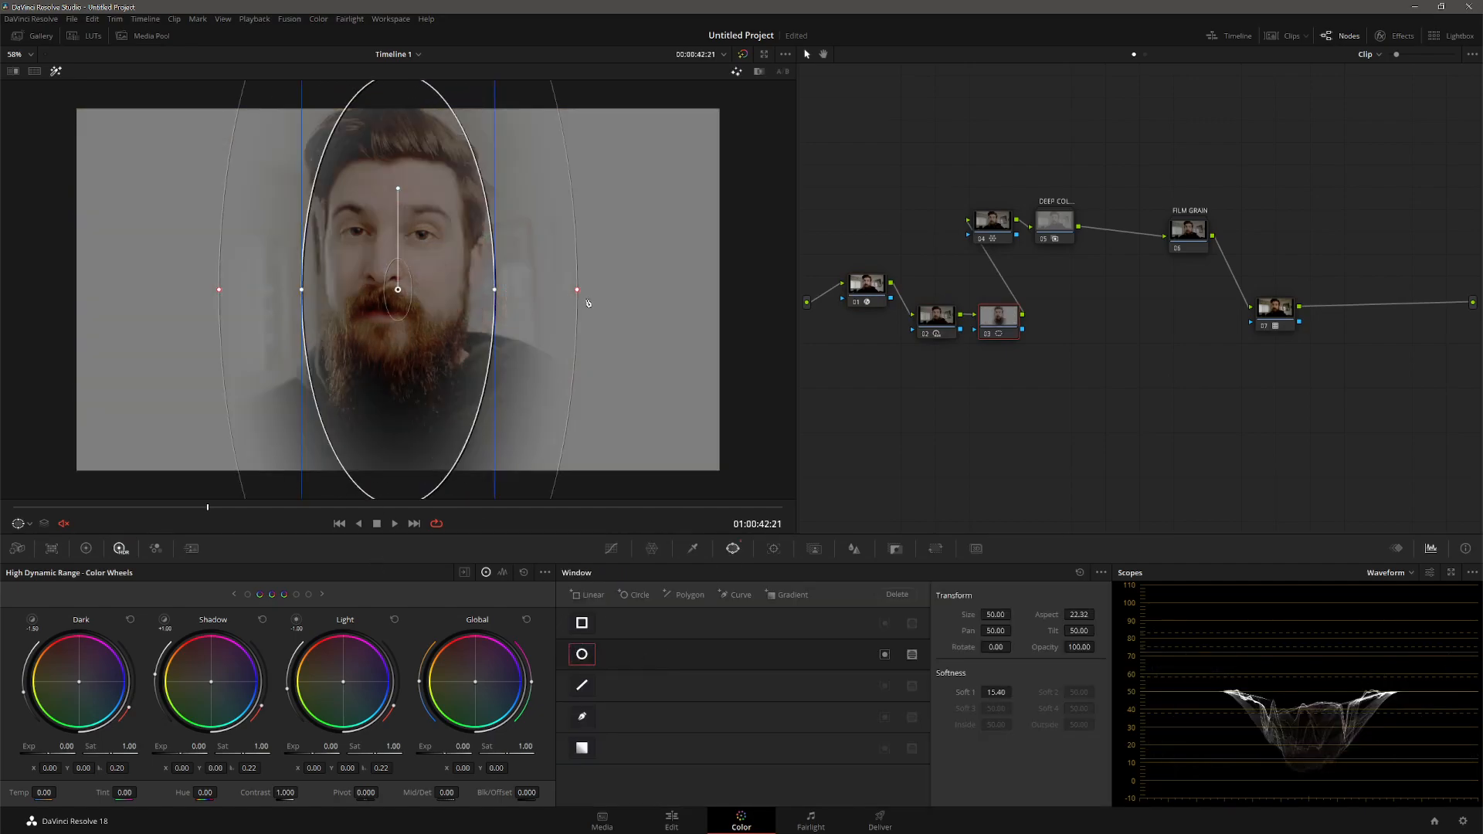
left_click_drag(413, 298, 405, 286)
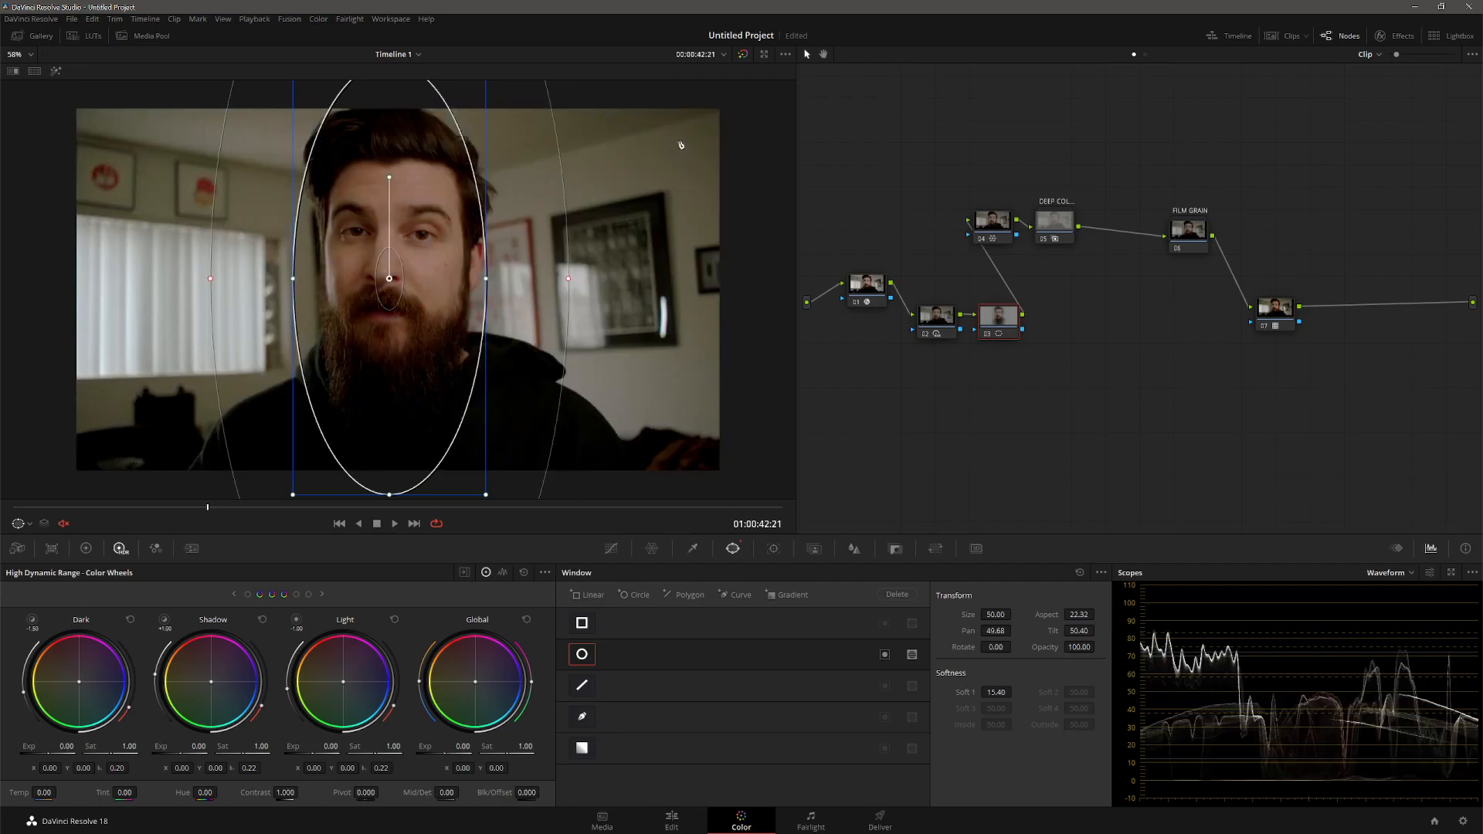
key("shift+grave")
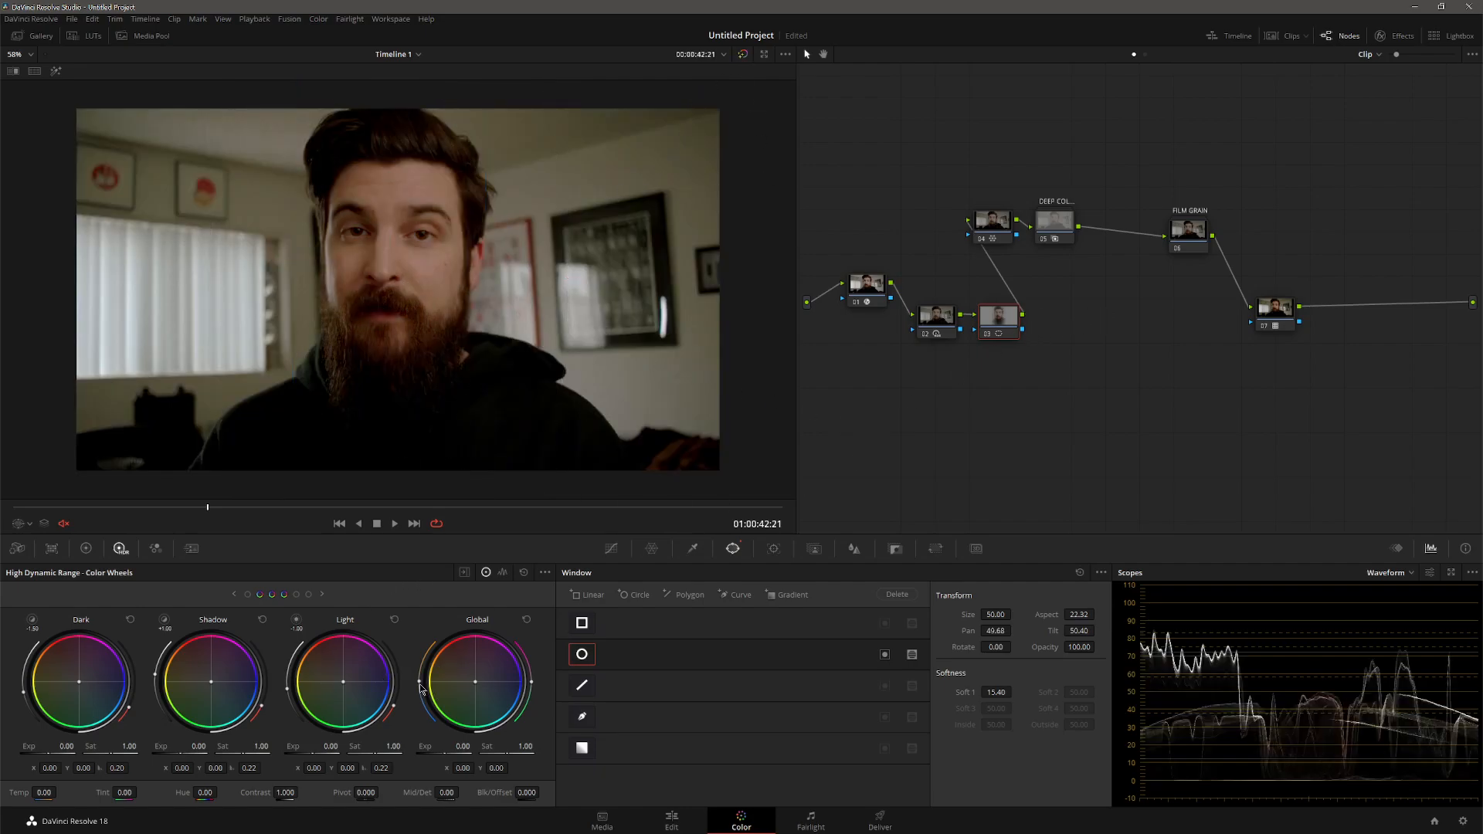
- Try a cooler temperature of about -658 and a green tint of about -28 around the subject, and reset the Global wheel
left_click_drag(420, 687, 421, 698)
key("ctrl+z")
mouse_move(422, 691)
left_mouse_down()
mouse_move(421, 709)
mouse_move(418, 693)
left_mouse_up()
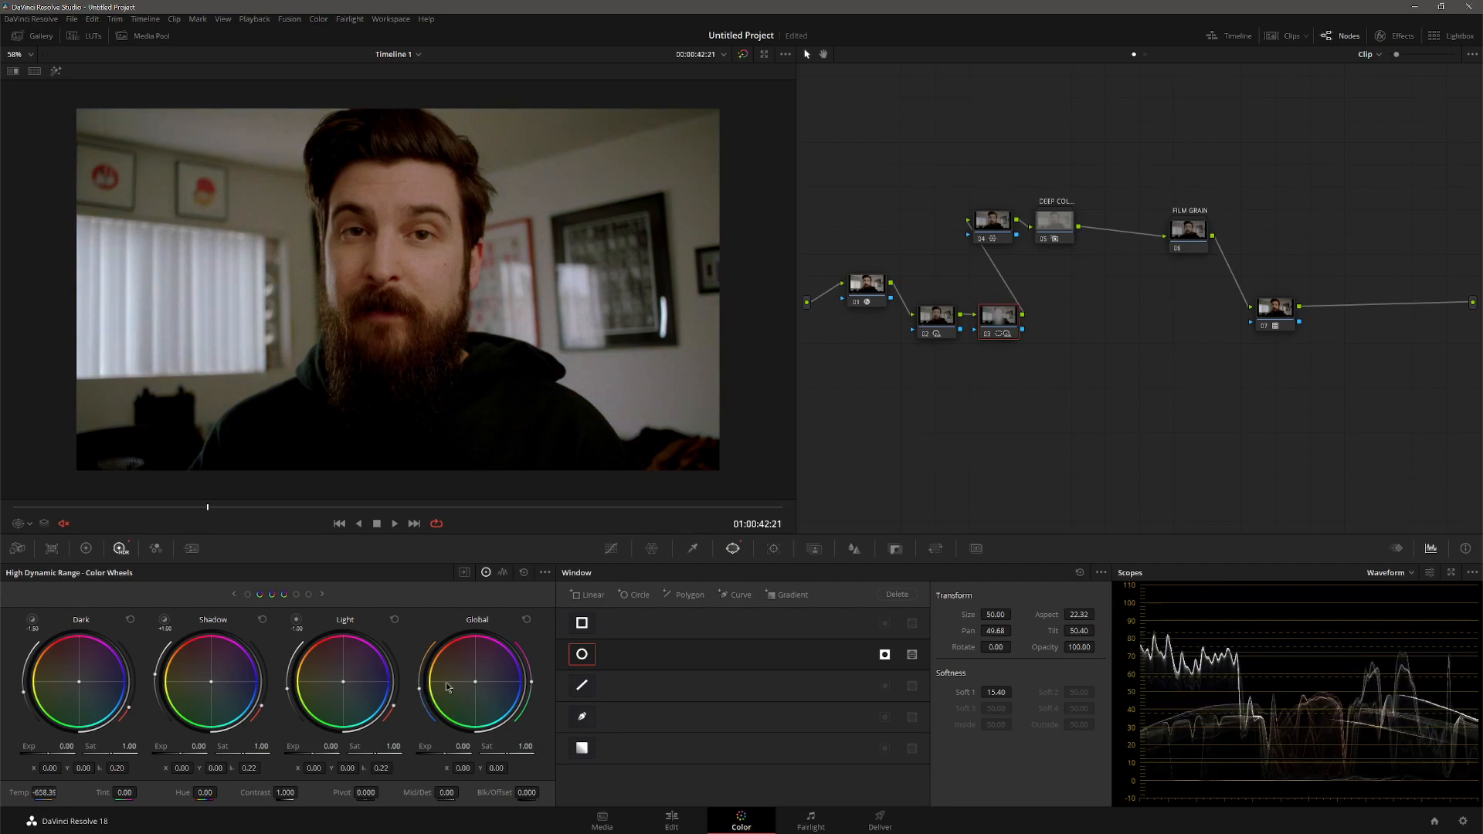
left_click_drag(532, 688, 520, 703)
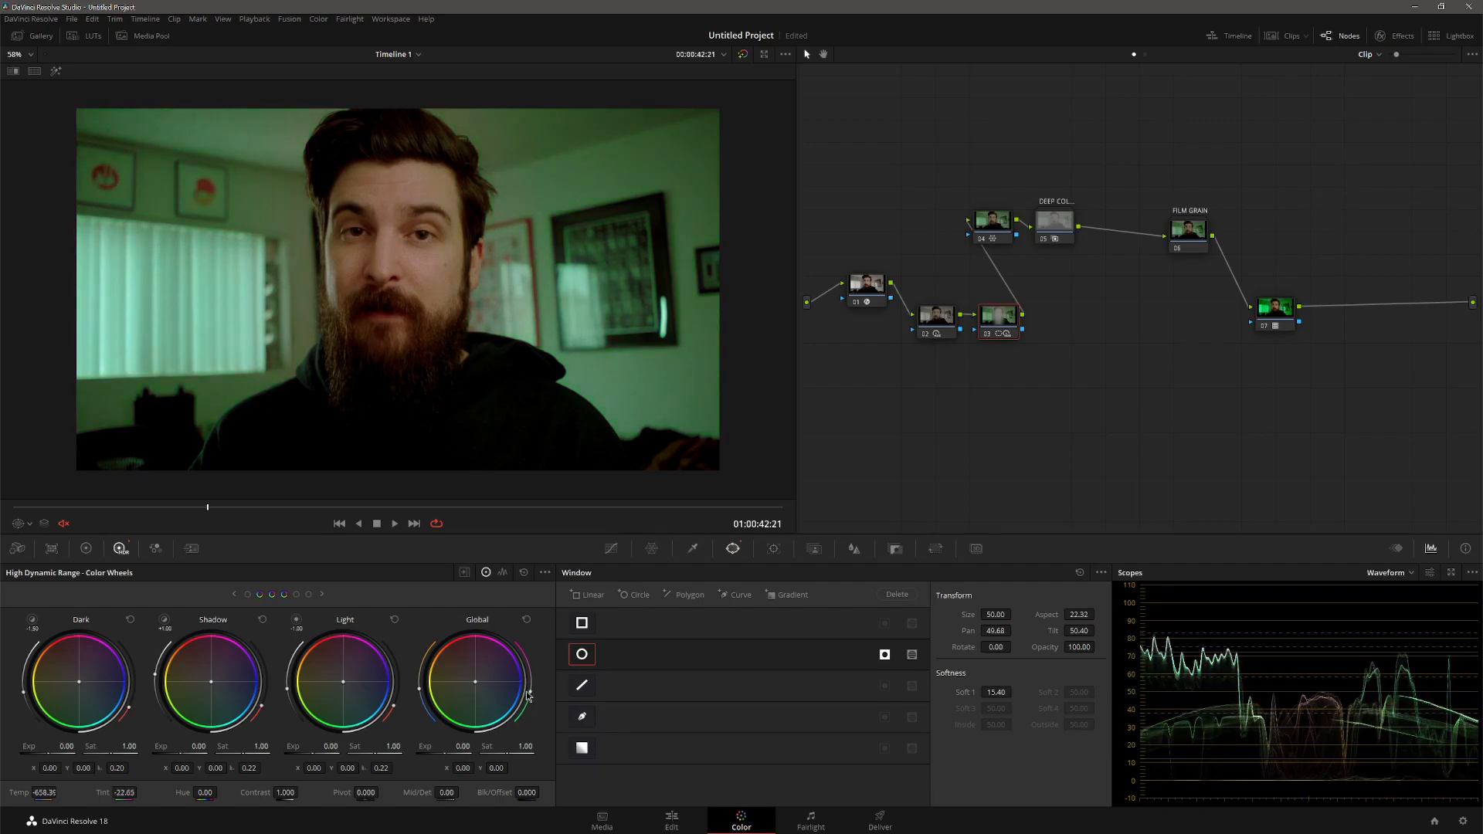
key("space")
key("space")
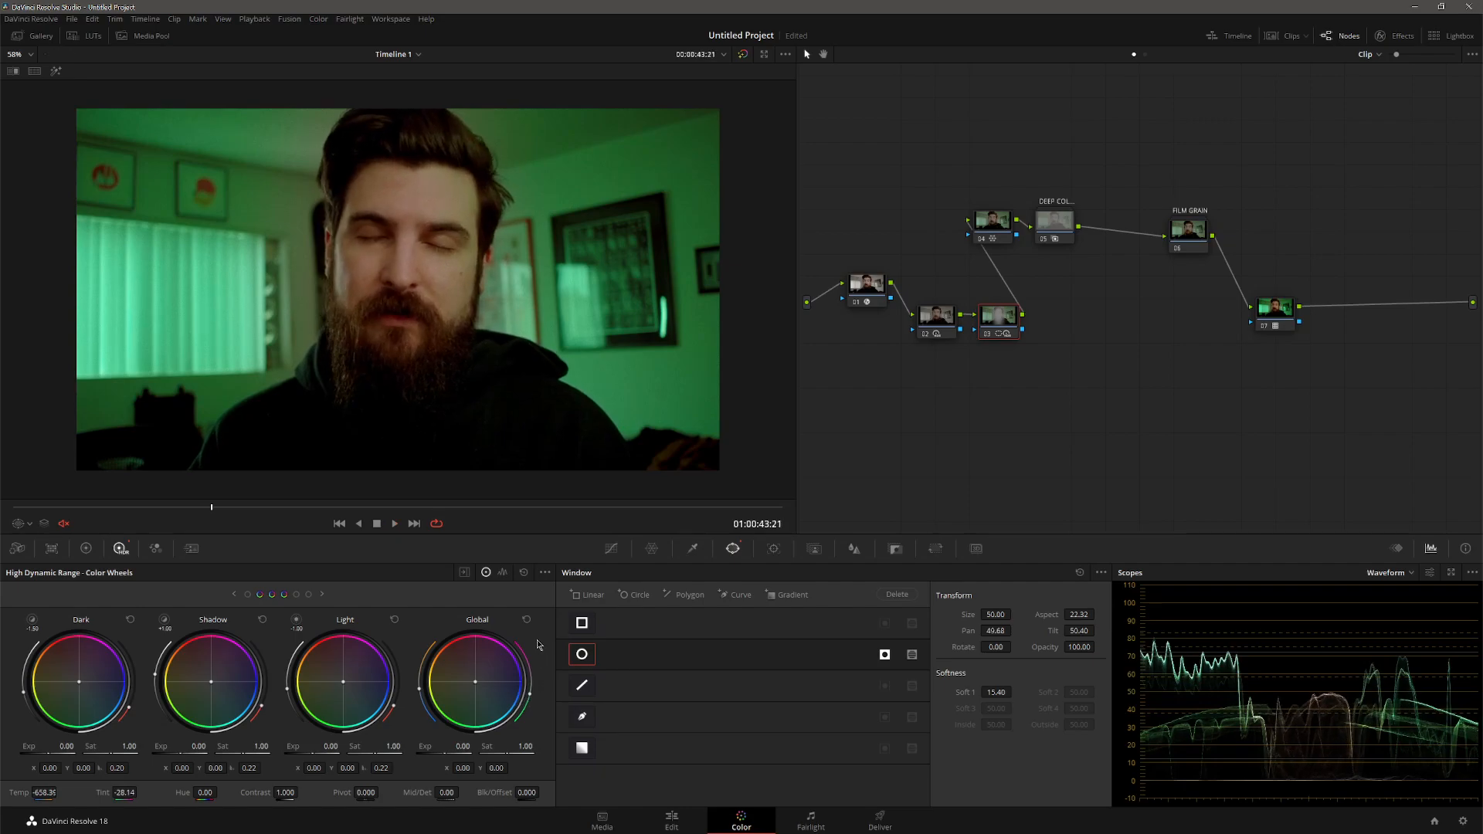
left_click(526, 618)
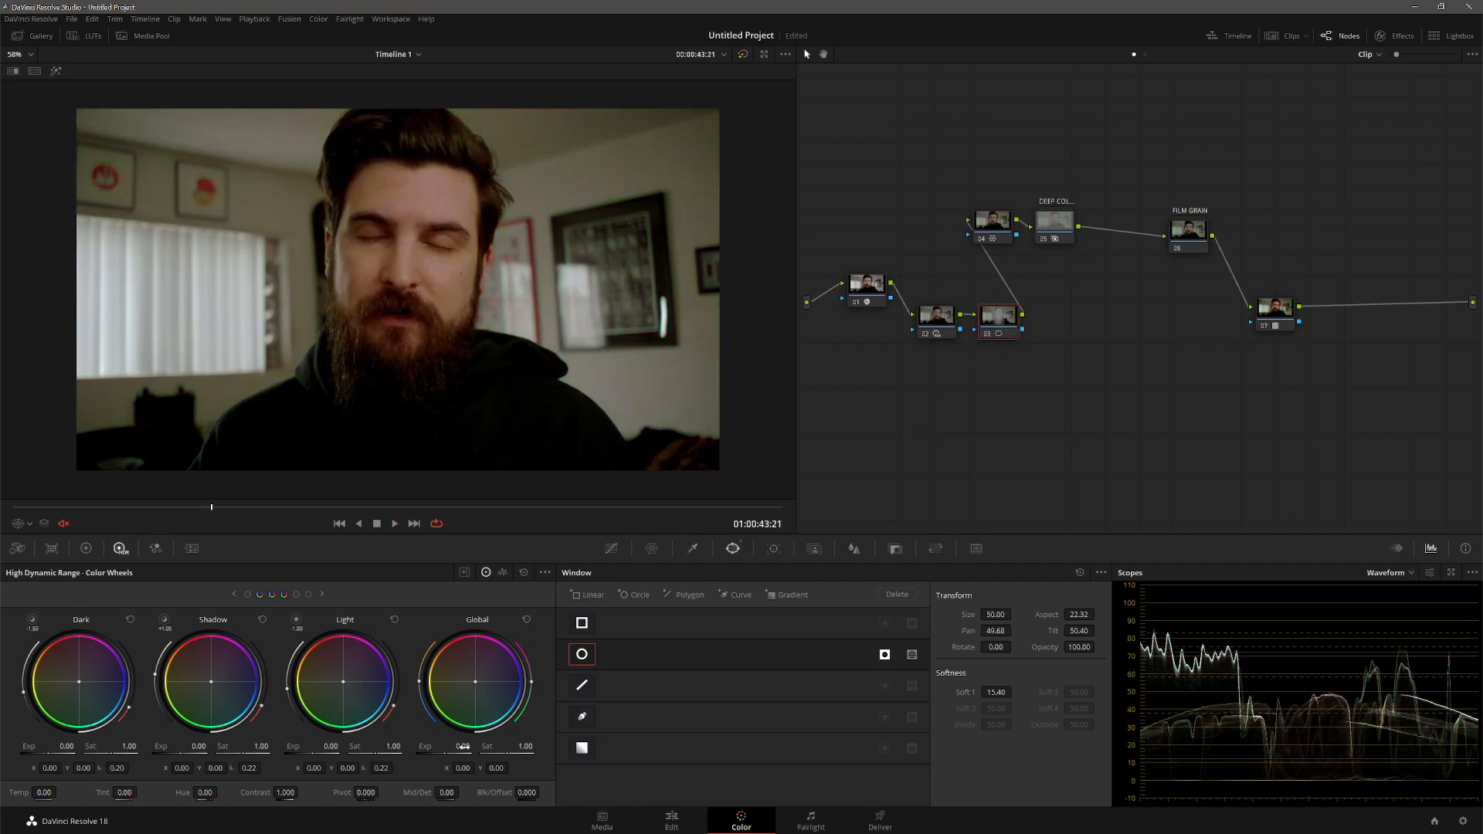
- Slightly lower the Global exposure on the window node and play a short stretch of the clip
left_click_drag(462, 746, 454, 746)
left_click_drag(465, 746, 462, 747)
key("space")
key("space")
- Set the Global exposure of the HDR wheels node to about -0.42 and check the clip during playback
left_click(876, 288)
left_click(930, 317)
left_click_drag(524, 664, 502, 722)
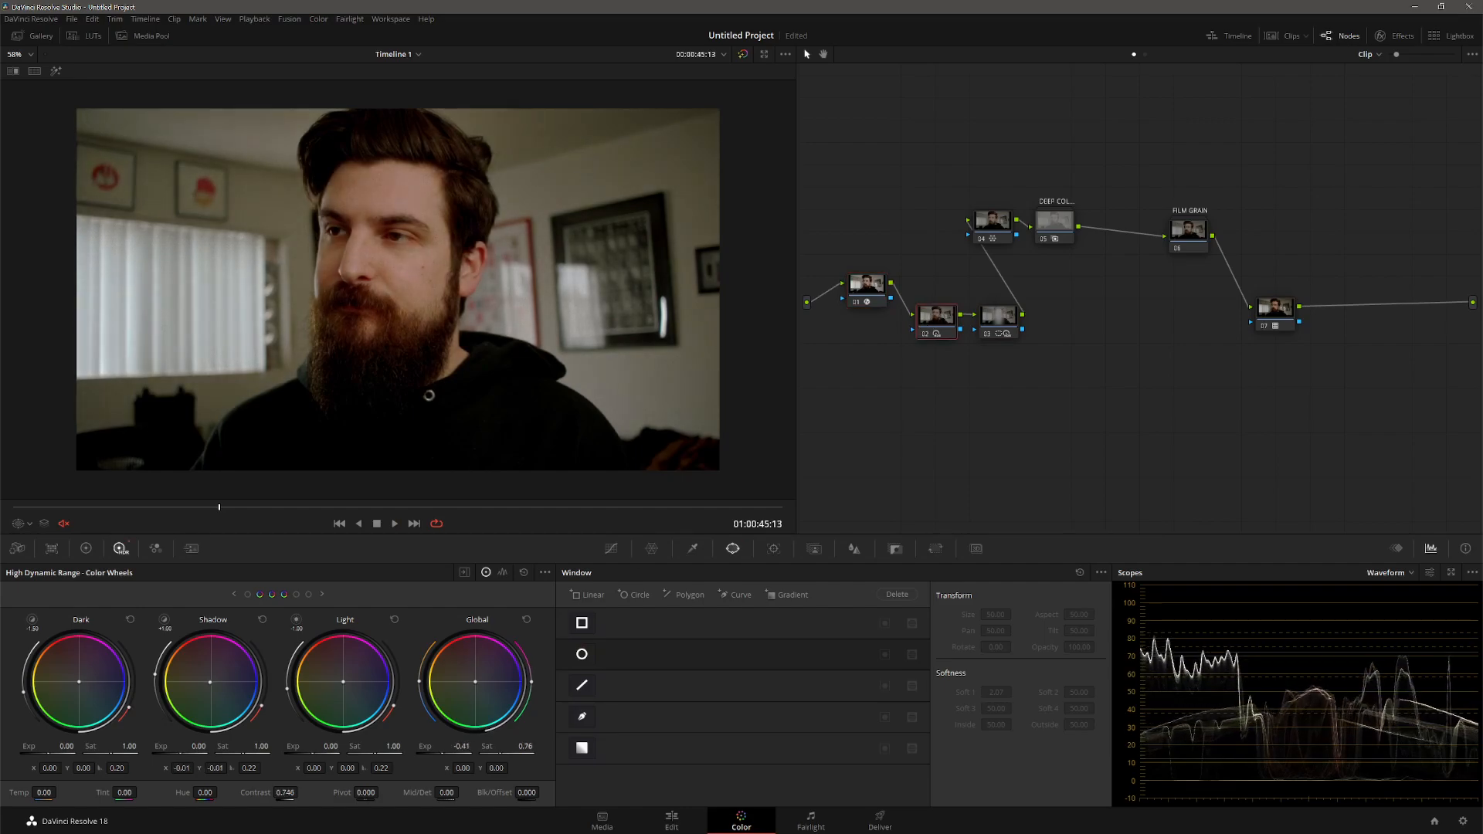
key("space")
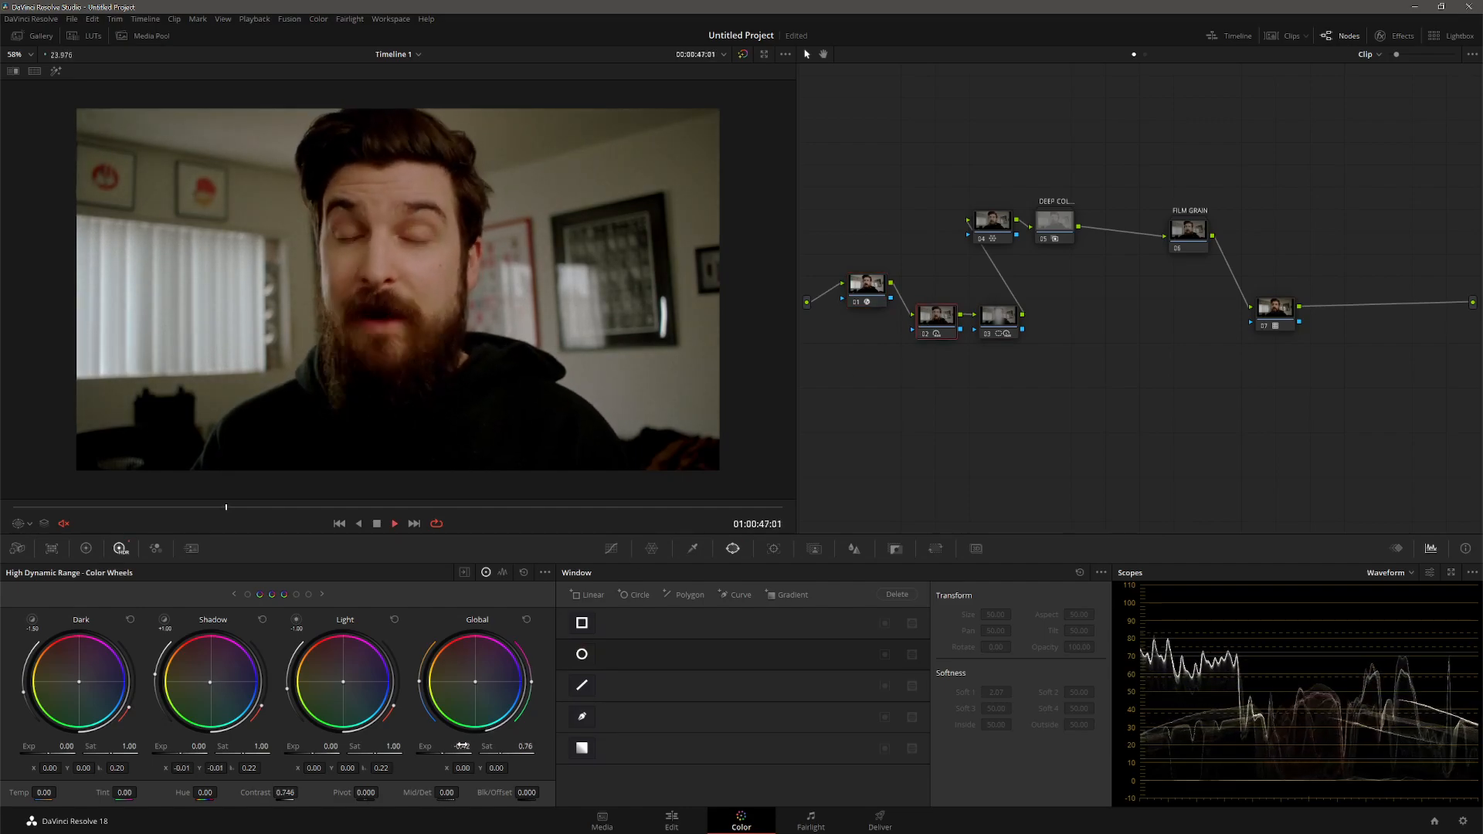
key("space")
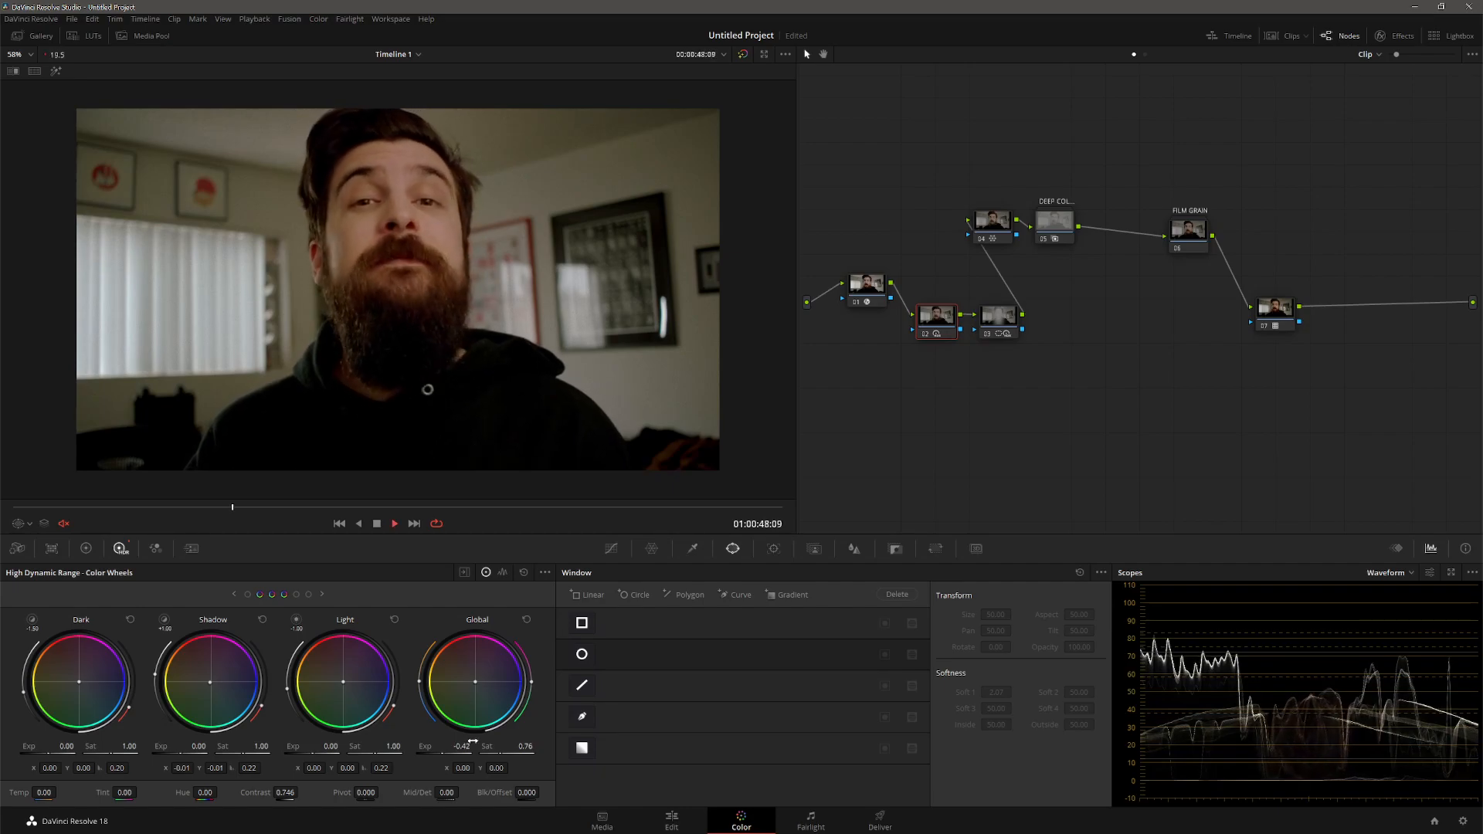
key("space")
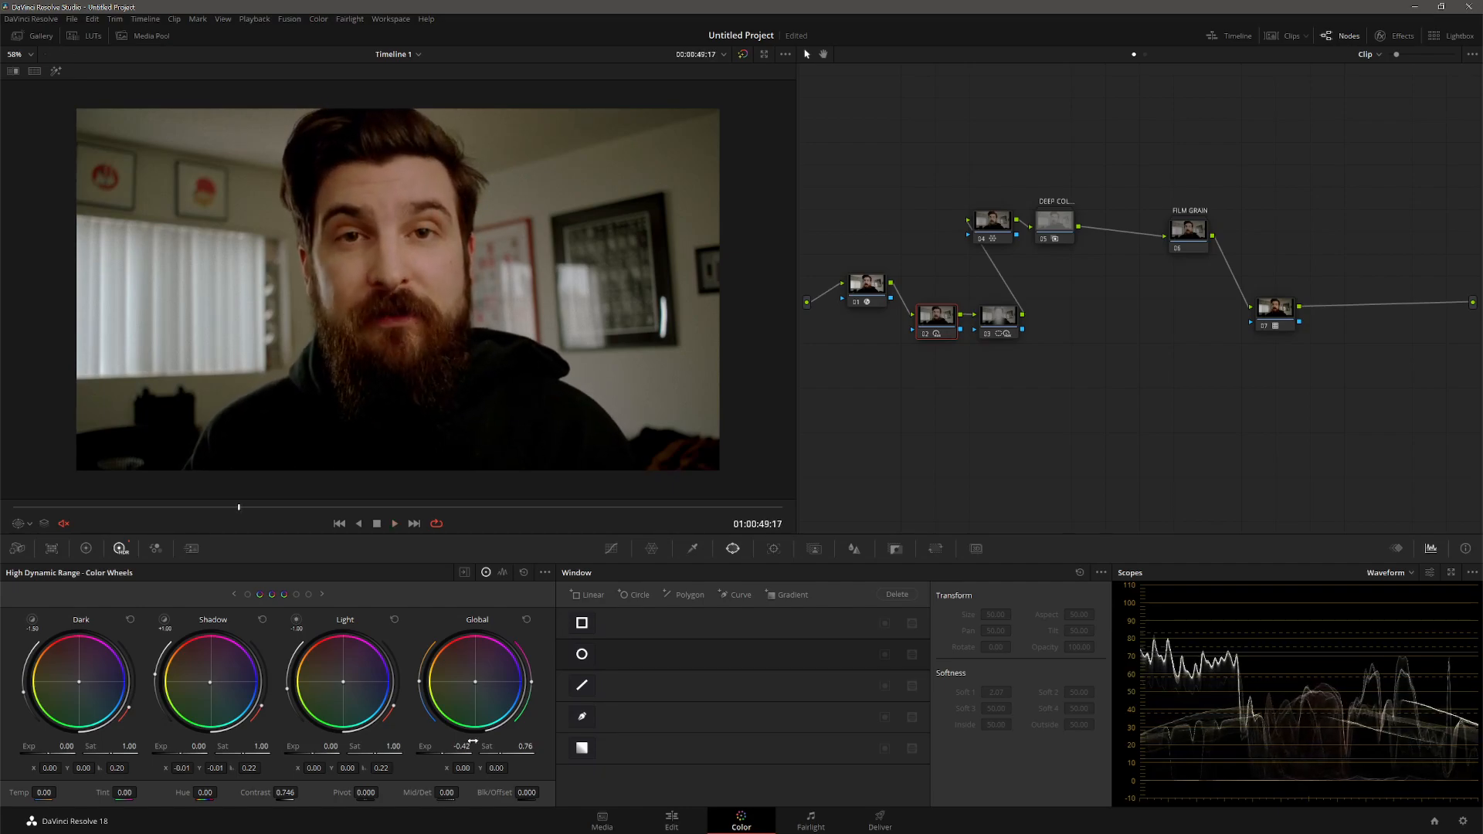
- Compare the paused image repeatedly with all grades bypassed and enabled
left_click(742, 55)
left_click(742, 55)
left_click(743, 55)
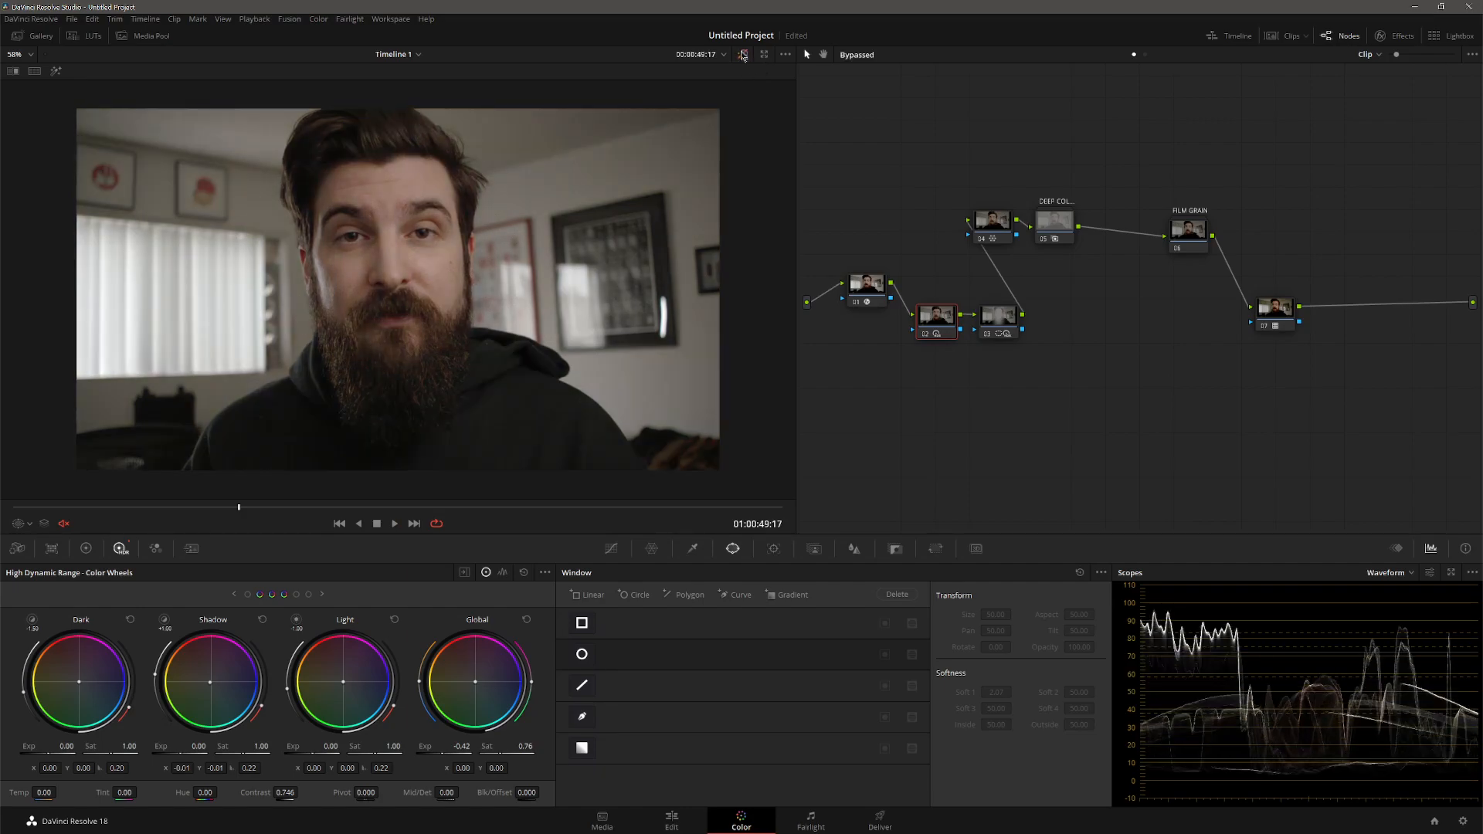
left_click(742, 55)
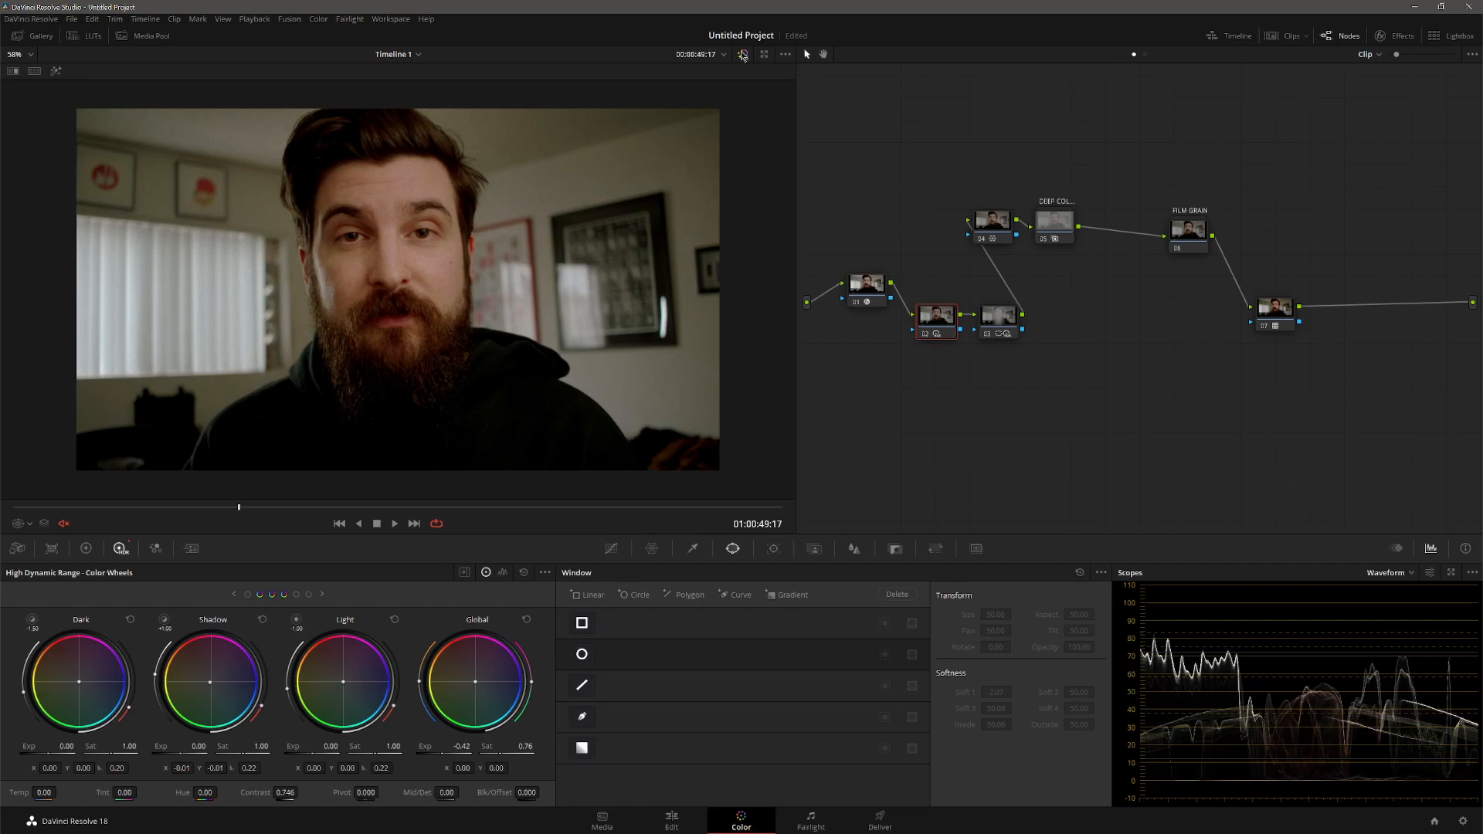
left_click(743, 55)
left_click(742, 54)
left_click(742, 55)
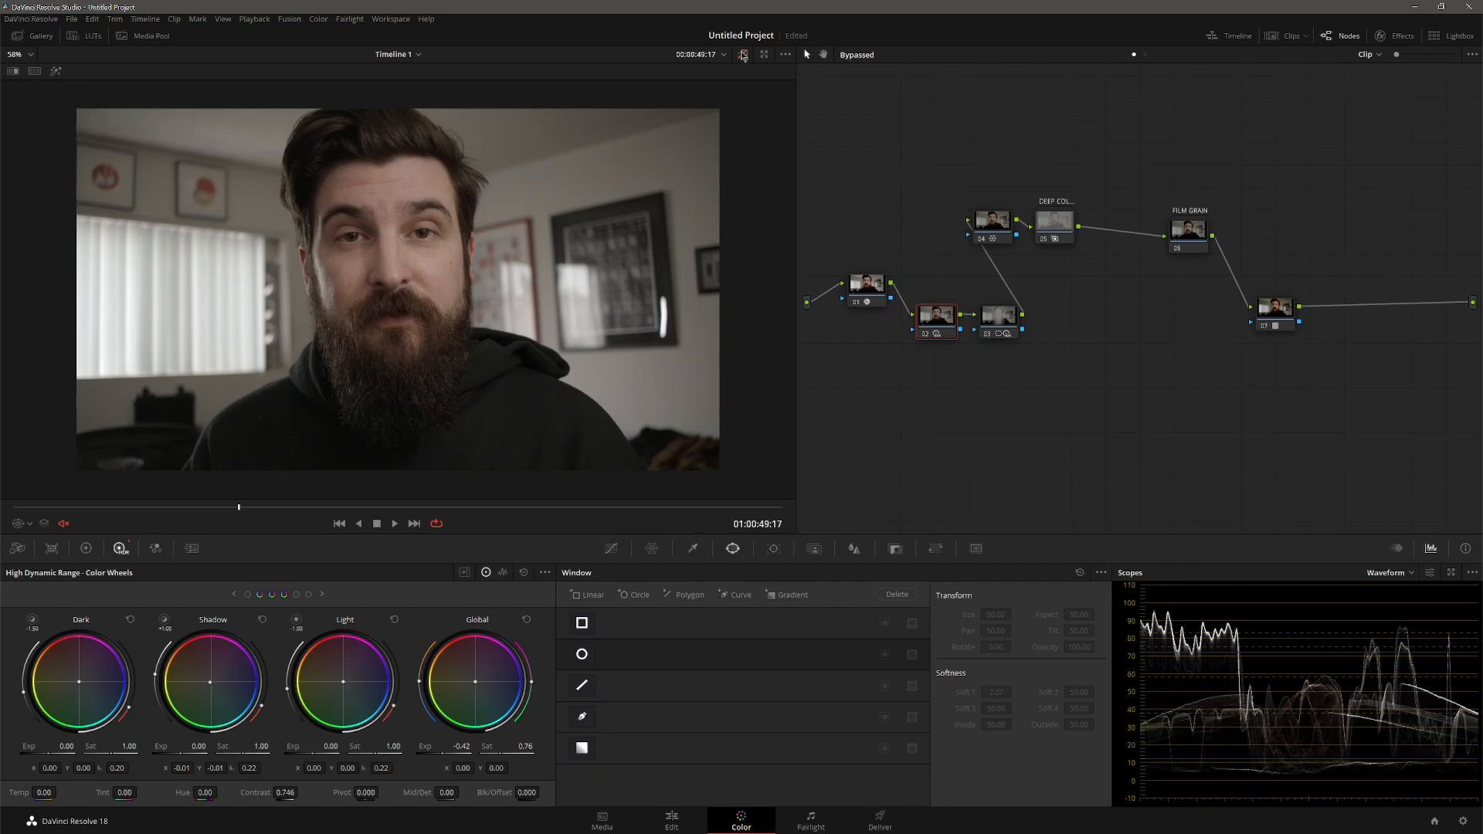
- Examine the waveform in an enlarged scopes window, close it, and play a stretch of the graded clip
left_click(1450, 572)
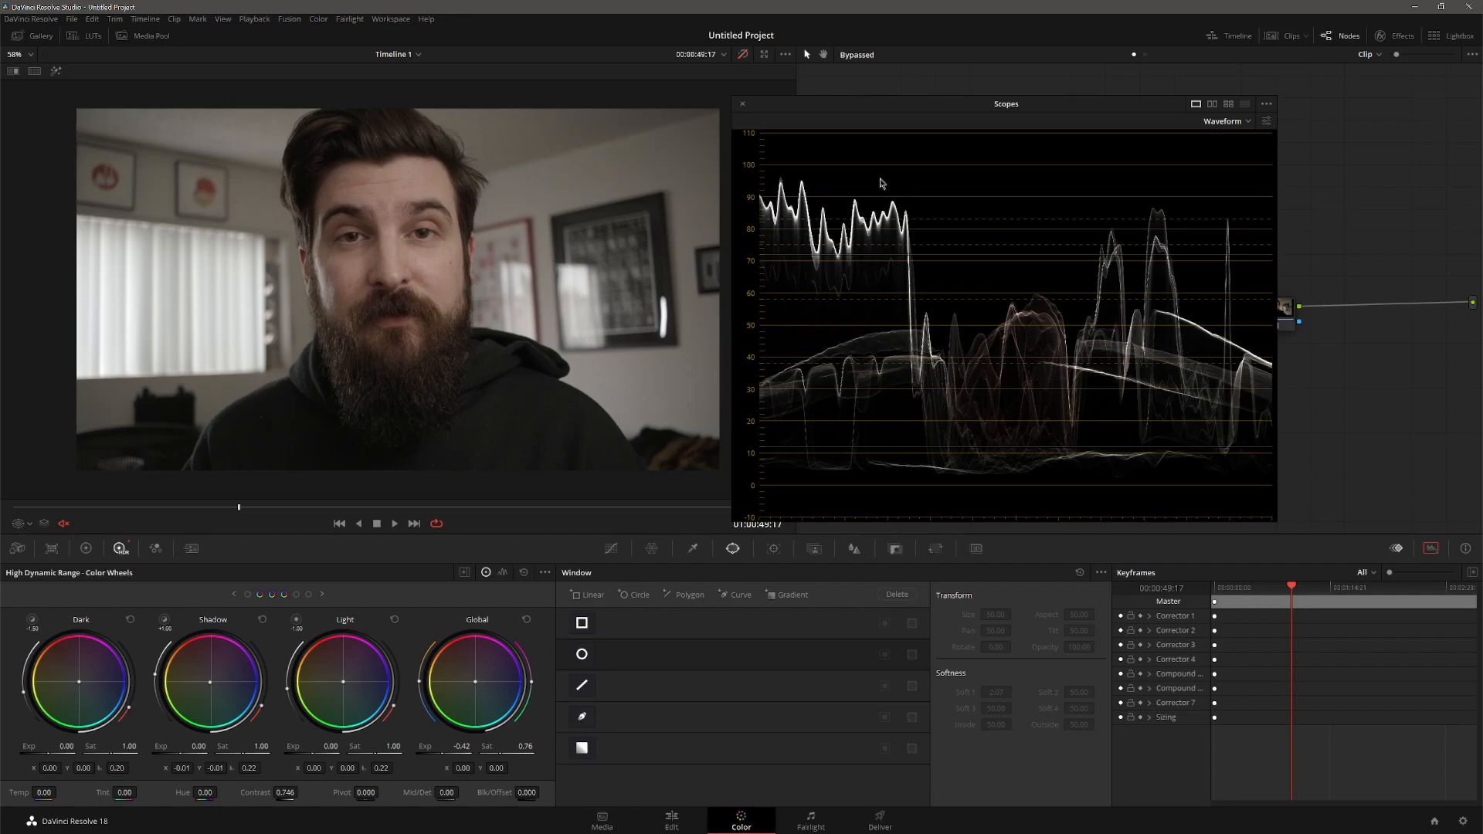
left_click(743, 106)
key("space")
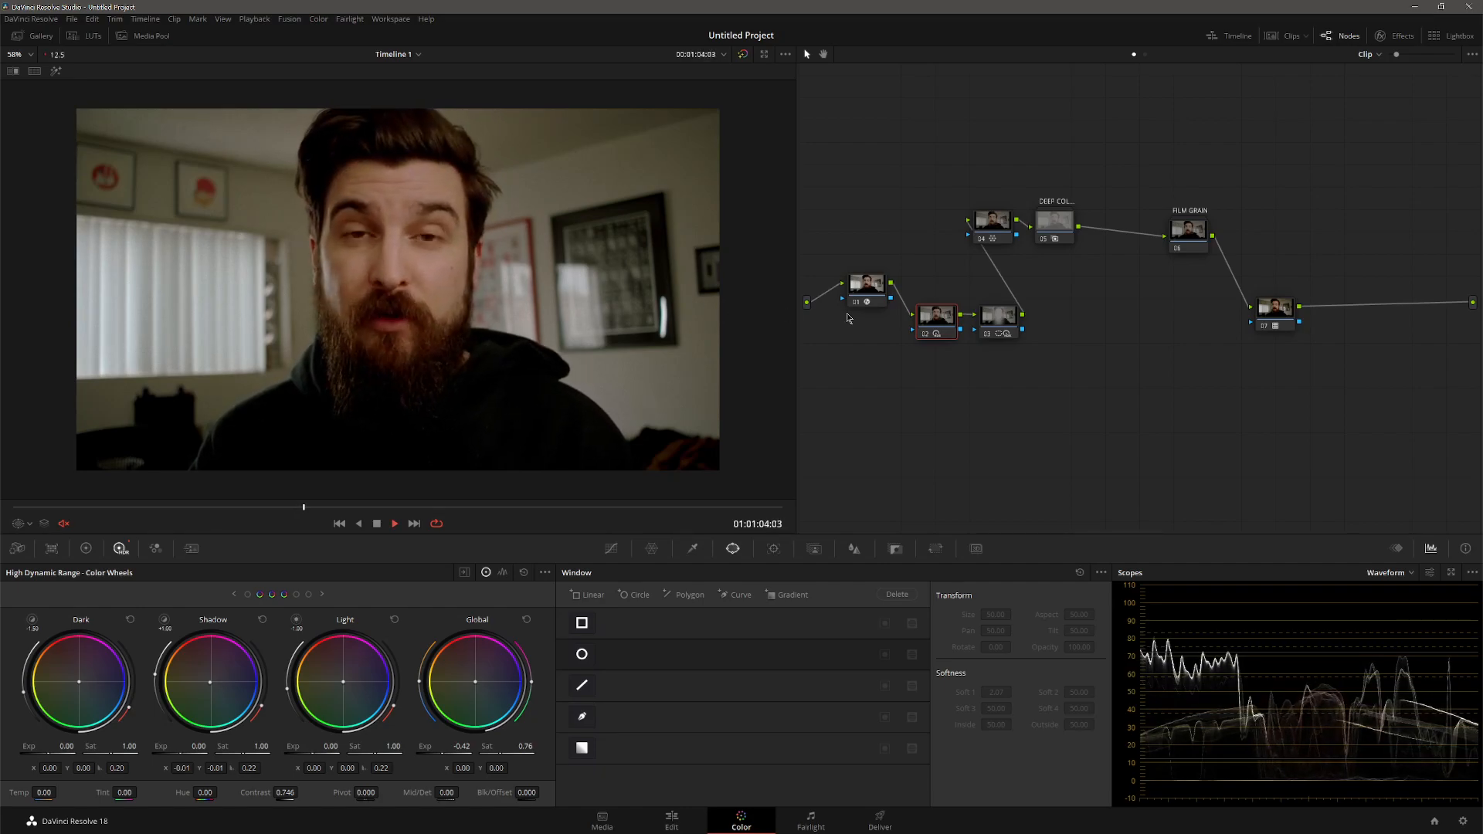
key("space")
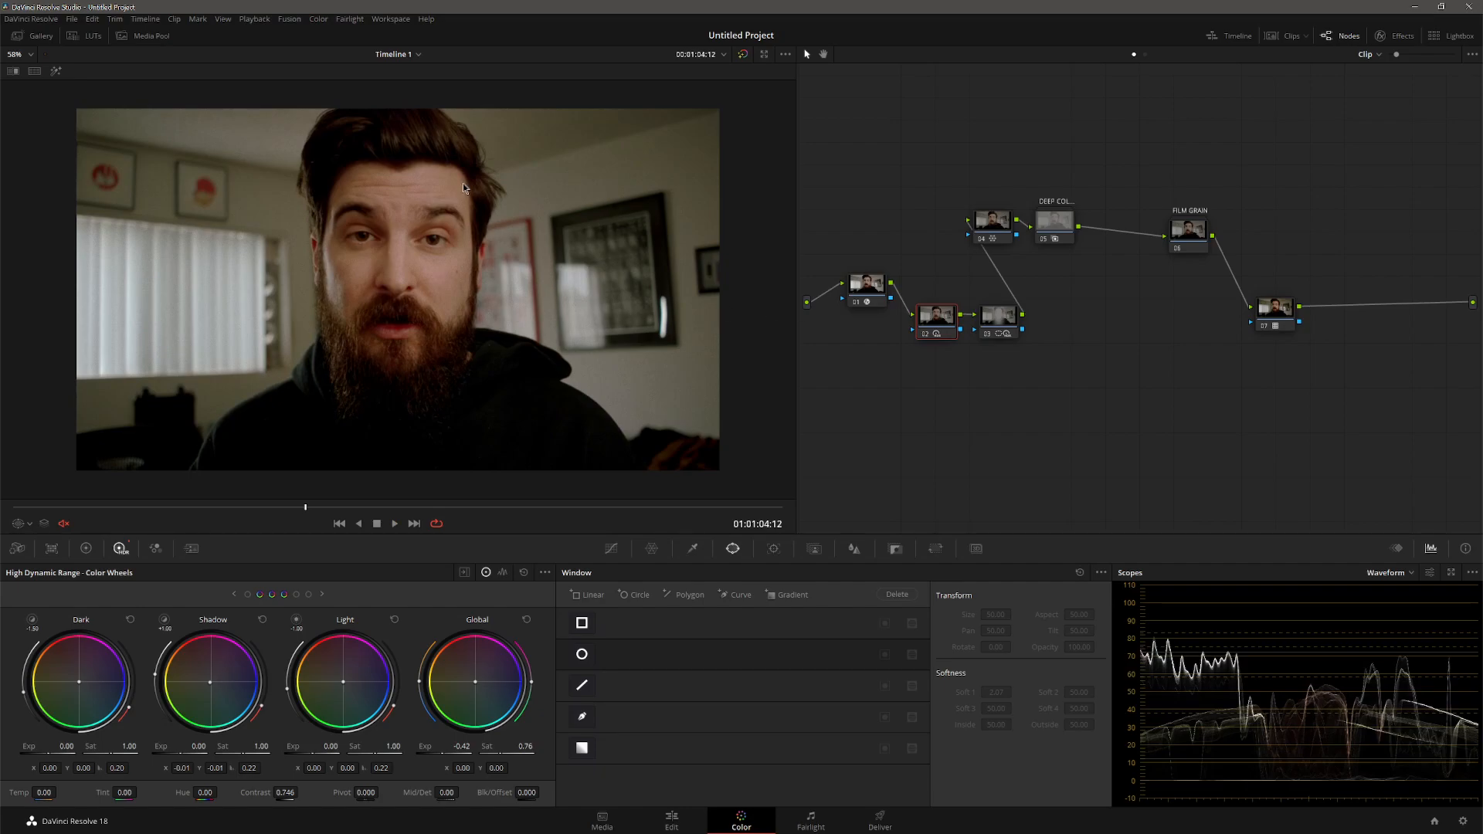